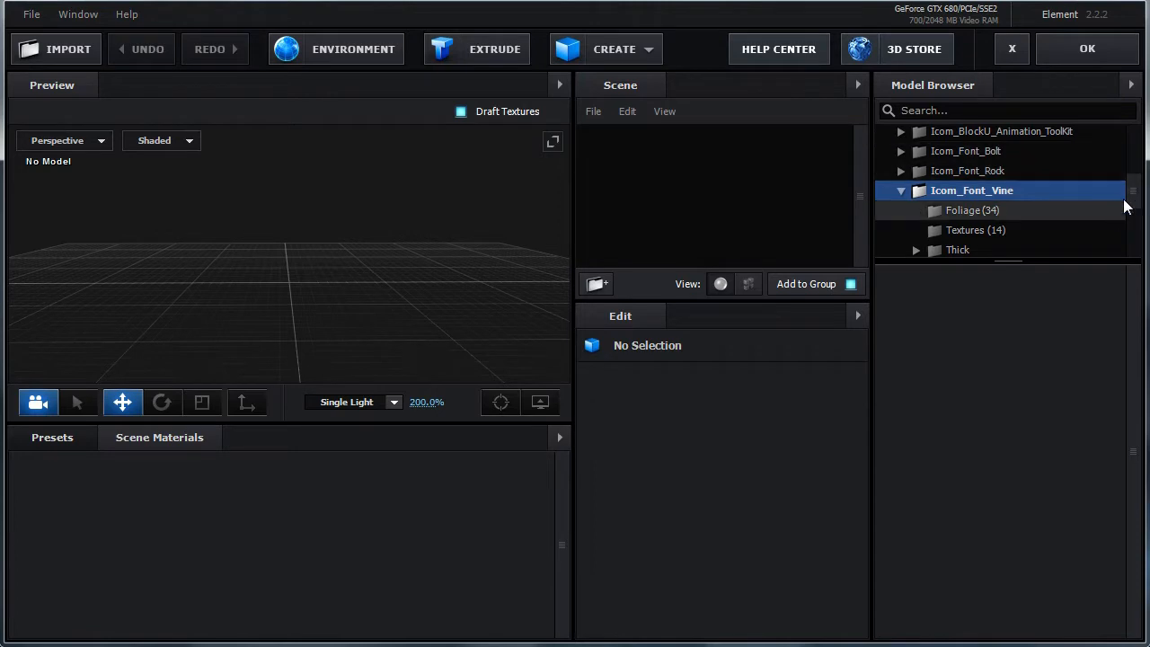
- Add the letter A model from the Thin Upper Case folder of Icom_Font_Vine to the scene
mouse_move(1130, 197)
left_mouse_down()
mouse_move(1134, 187)
mouse_move(1134, 209)
left_mouse_up()
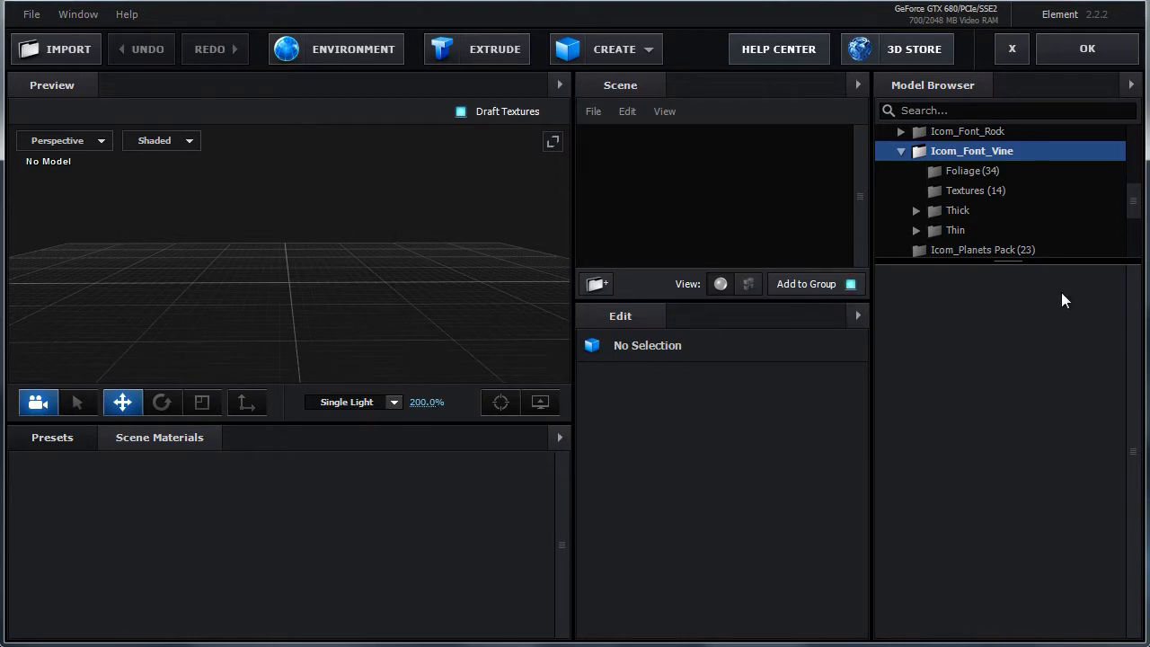
left_click(916, 230)
scroll(1128, 231, "down", 5)
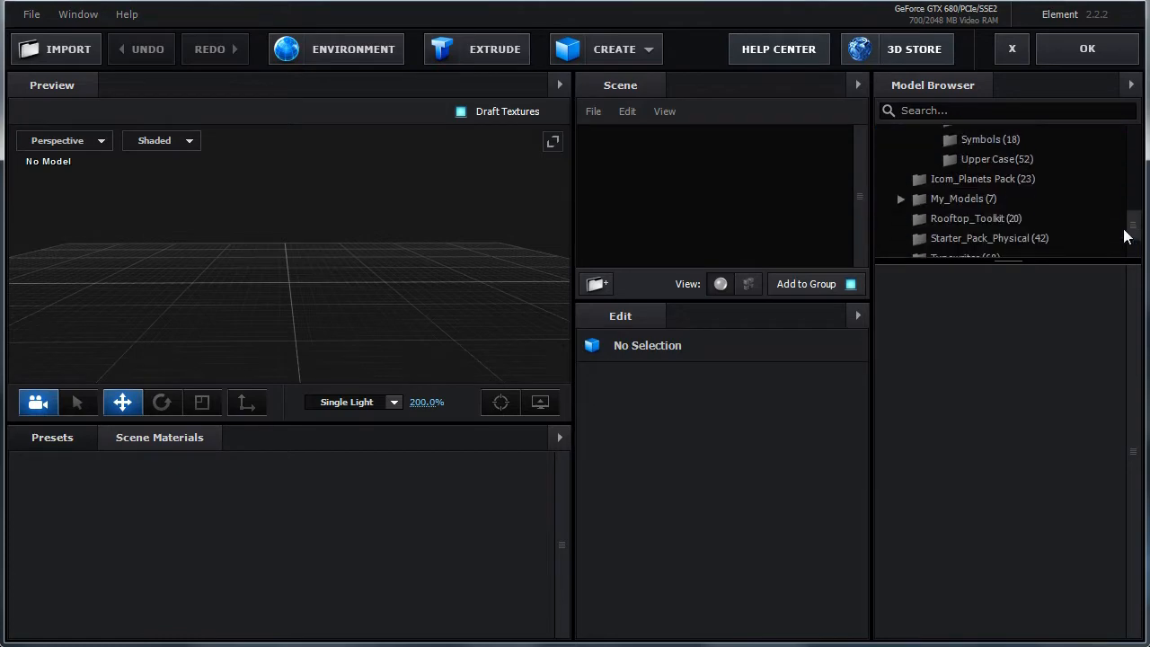
left_click(996, 160)
double_click(941, 306)
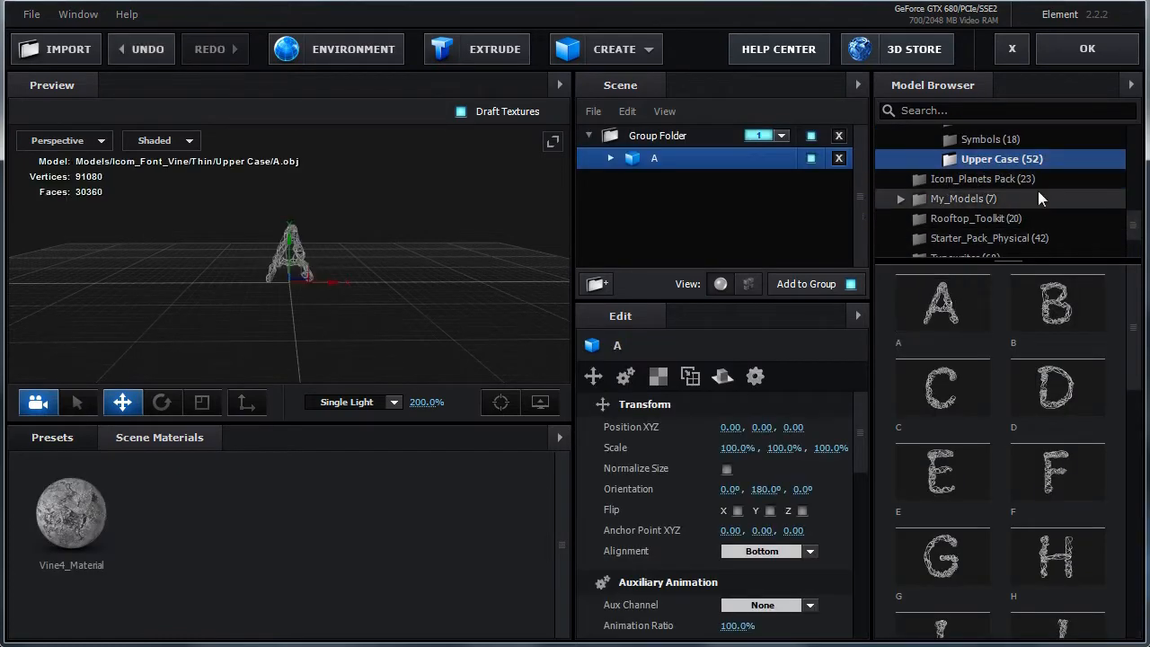
- Add the letter A model from the Thick Upper Case folder of Icom_Font_Vine to the scene
left_click_drag(1132, 226, 1132, 195)
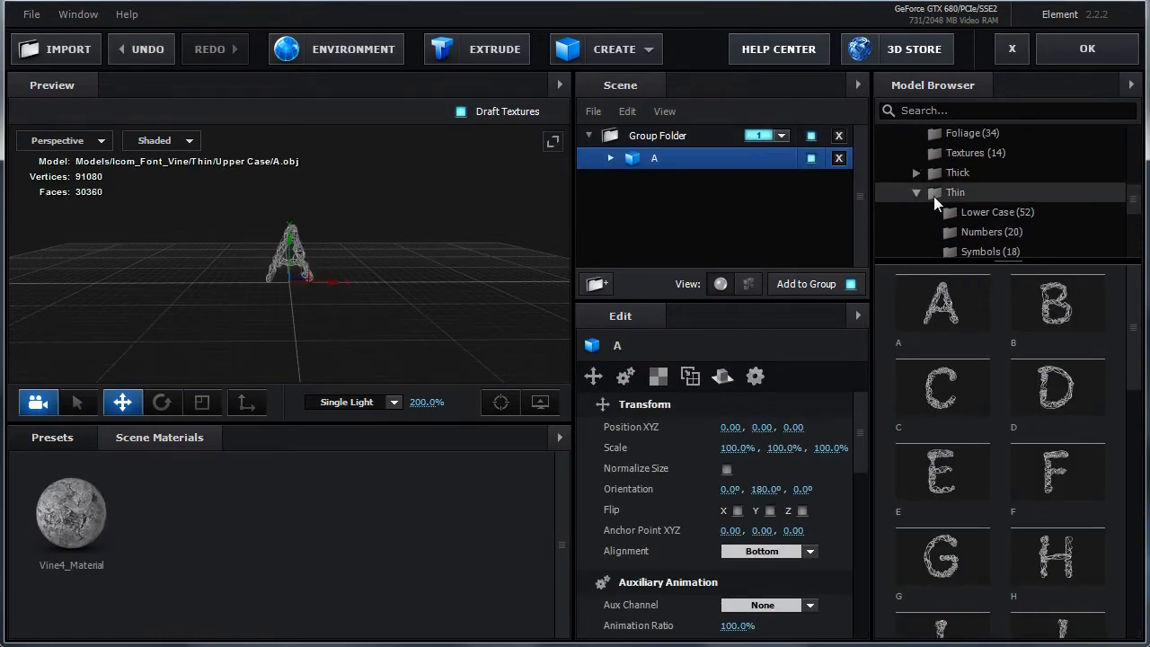
left_click(917, 194)
left_click(915, 175)
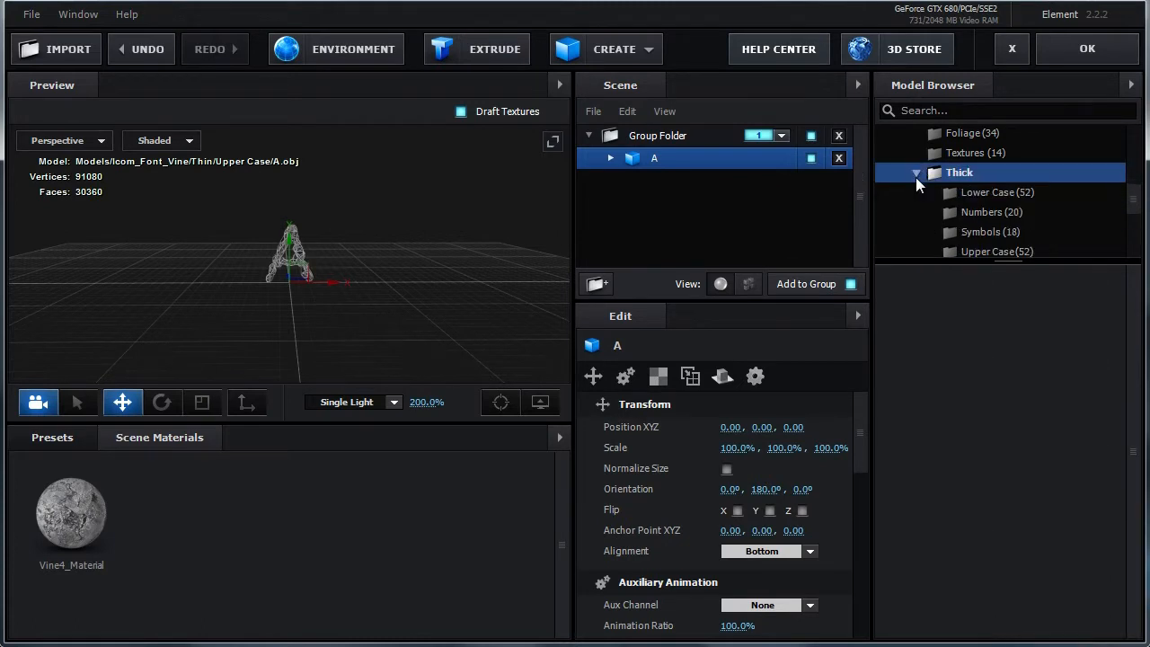
left_click_drag(1133, 198, 1134, 208)
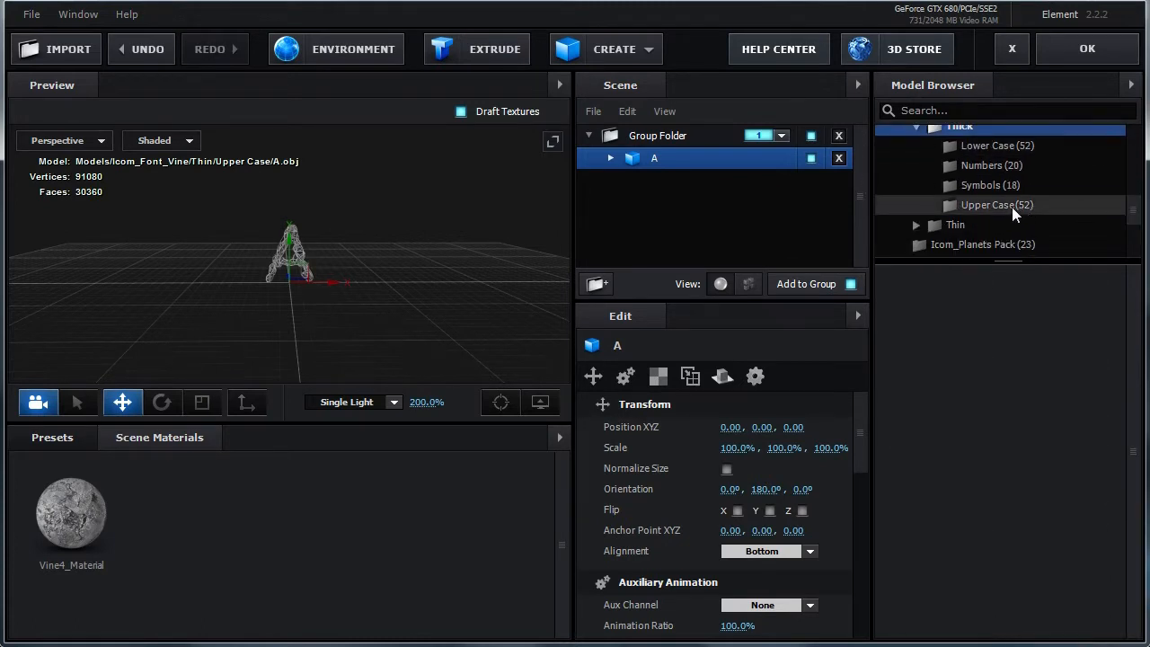
left_click(1011, 207)
left_click(950, 292)
- Separate the two letters along X, moving the thick A to about -0.30 and the thin A to about 0.32
scroll(344, 315, "up", 6)
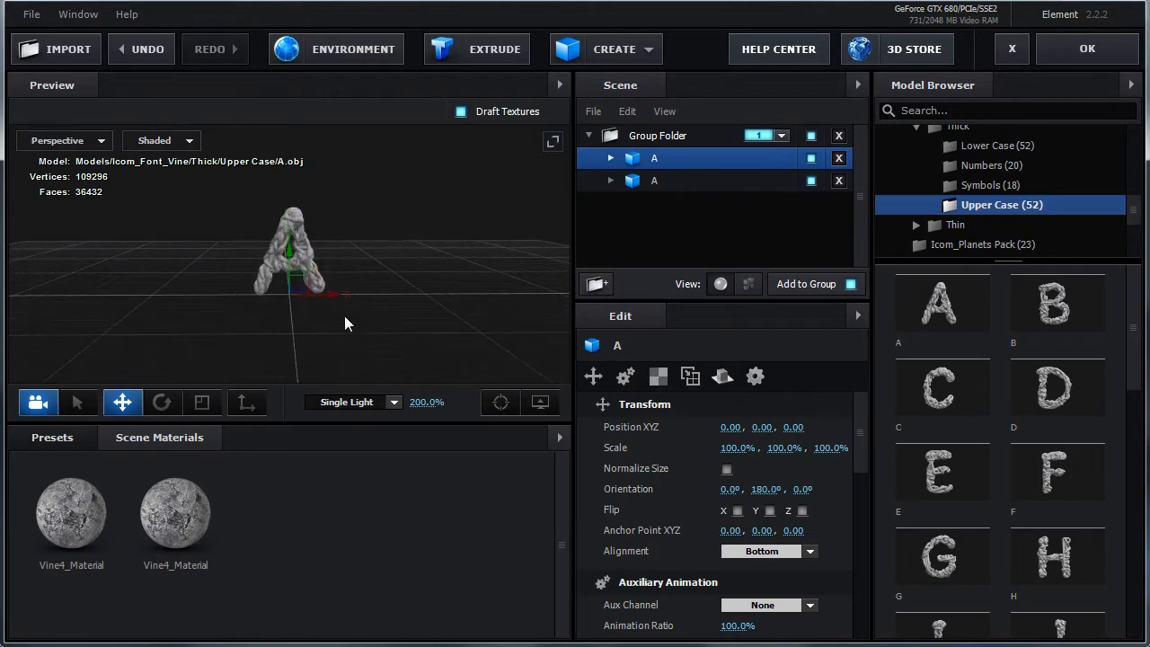
left_click_drag(409, 291, 423, 300)
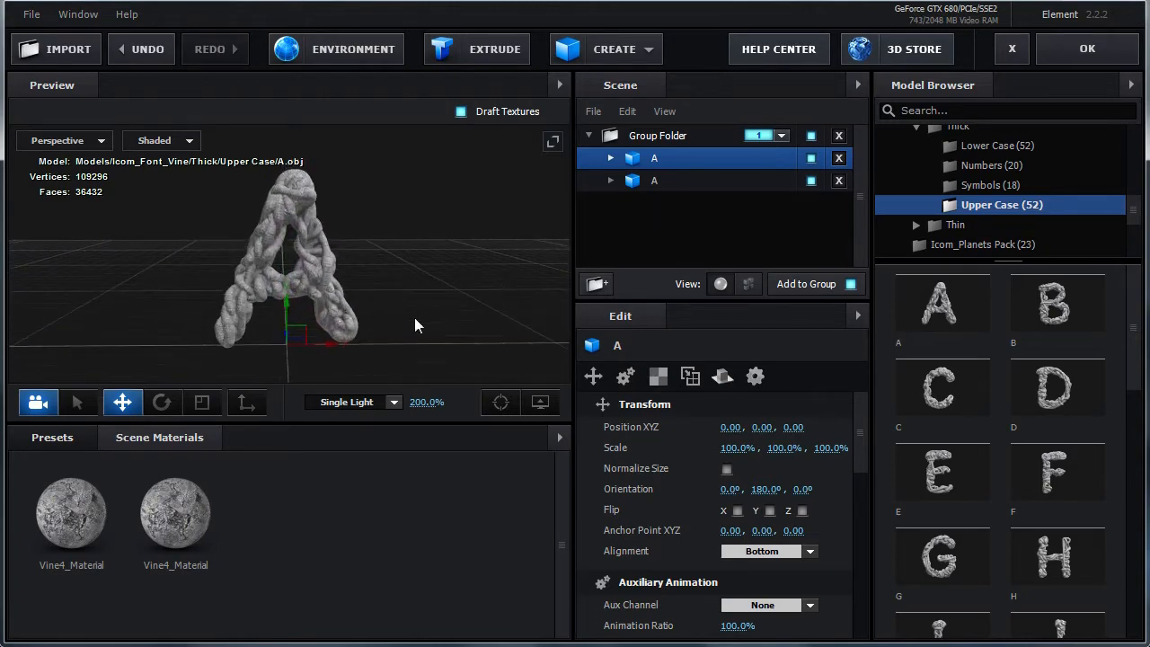
left_click_drag(333, 349, 249, 341)
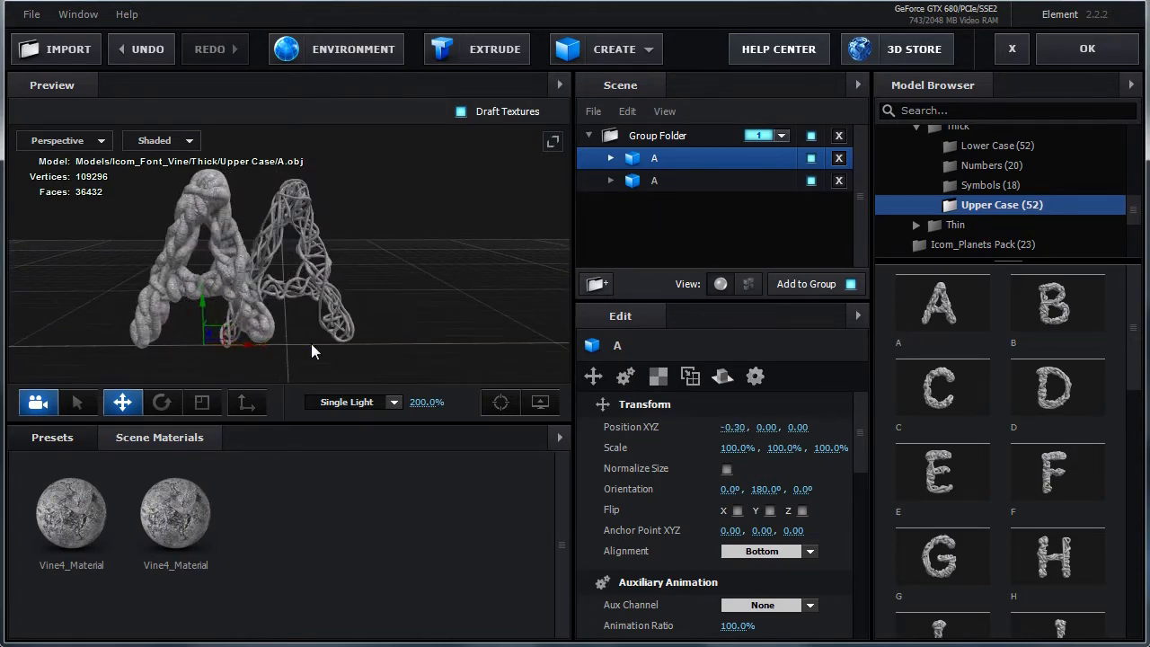
left_click(643, 181)
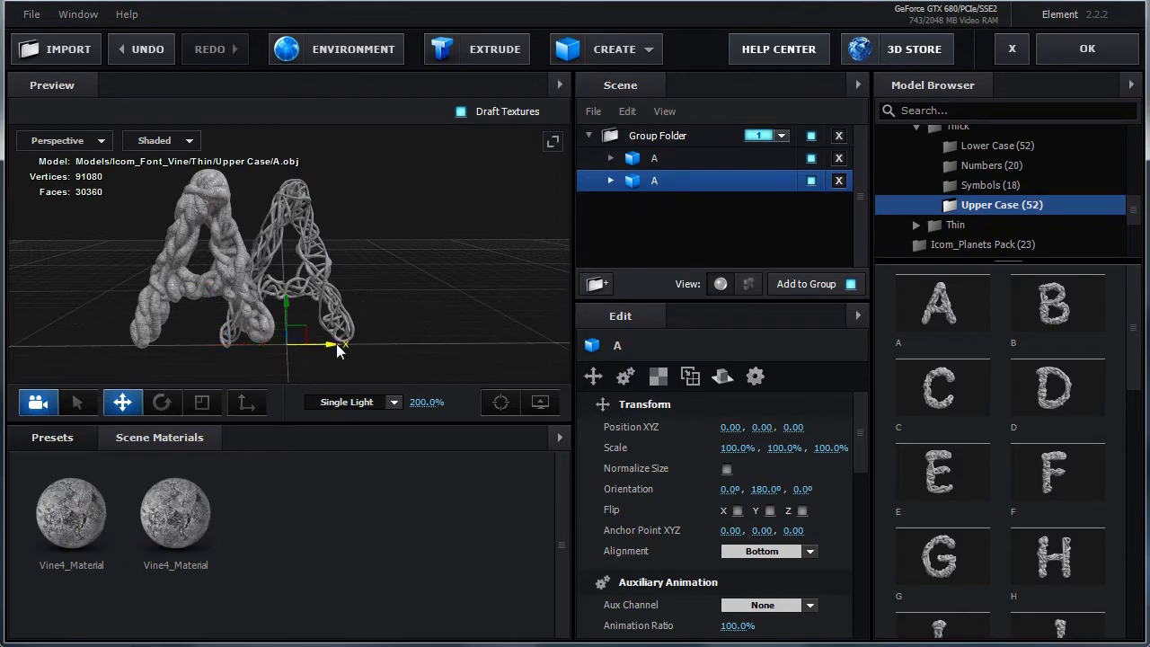
left_click_drag(337, 345, 418, 350)
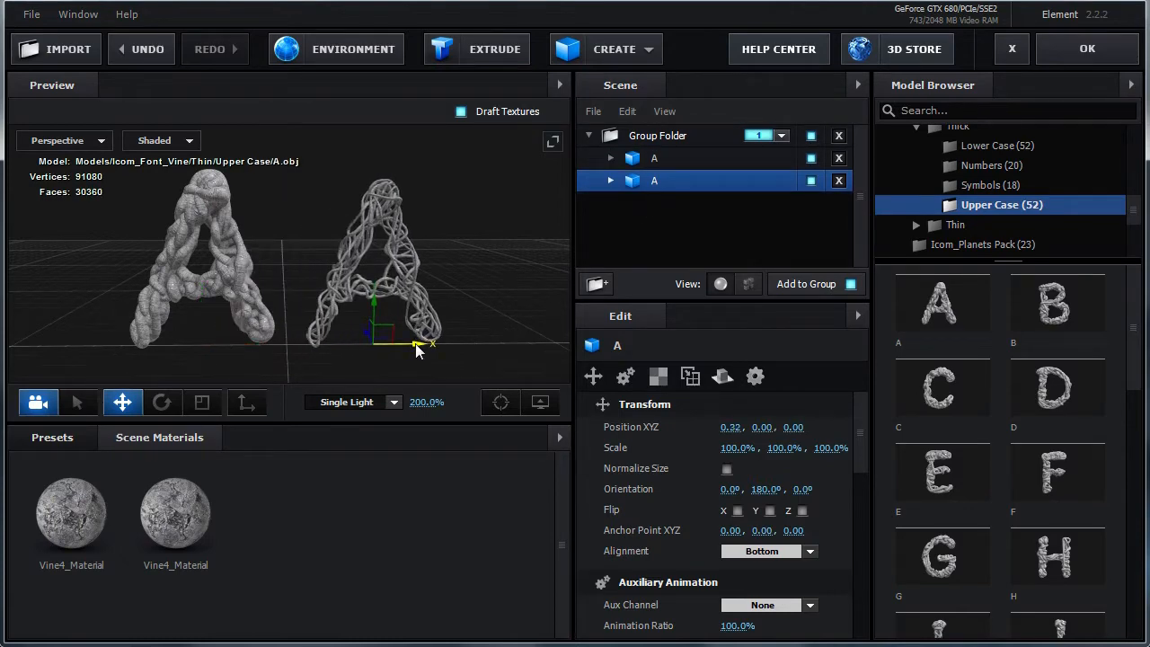
- Examine the intertwined vine geometry and bark texture of the thick and thin A from several angles and distances
scroll(491, 331, "up", 8)
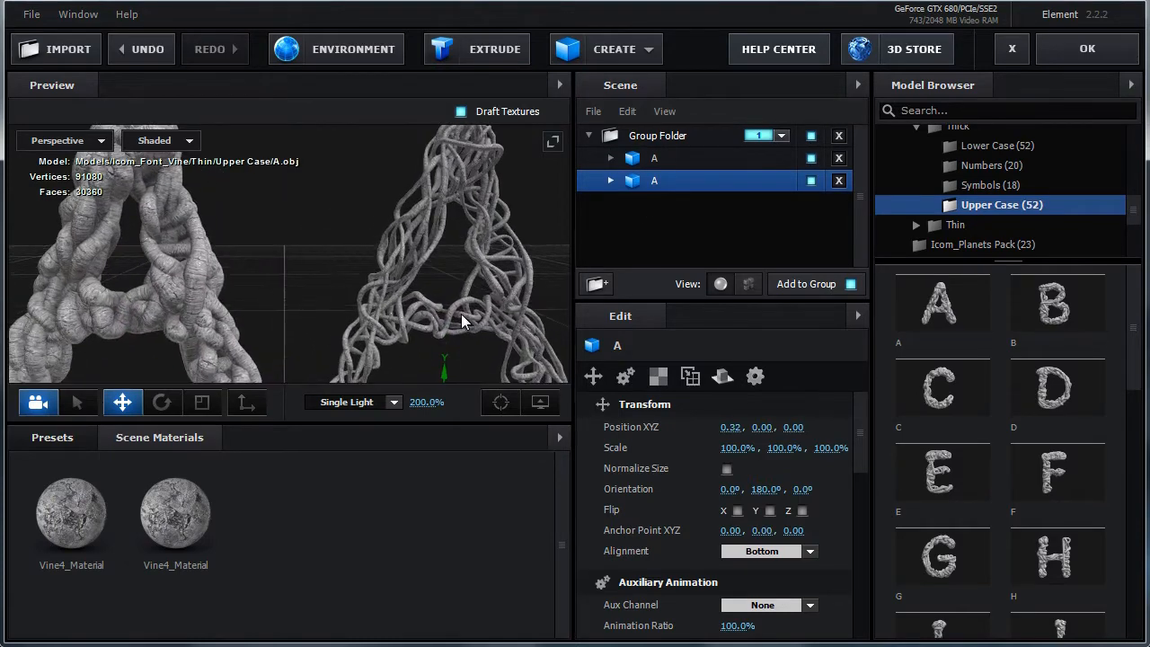
scroll(453, 312, "up", 8)
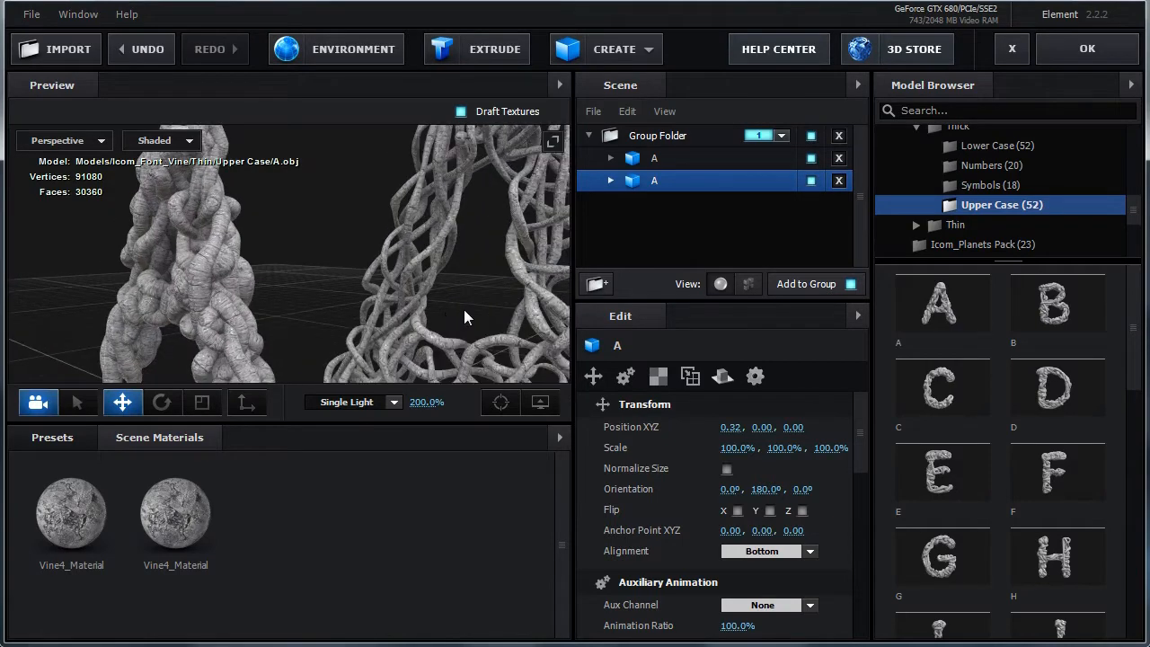
left_click_drag(464, 309, 428, 296)
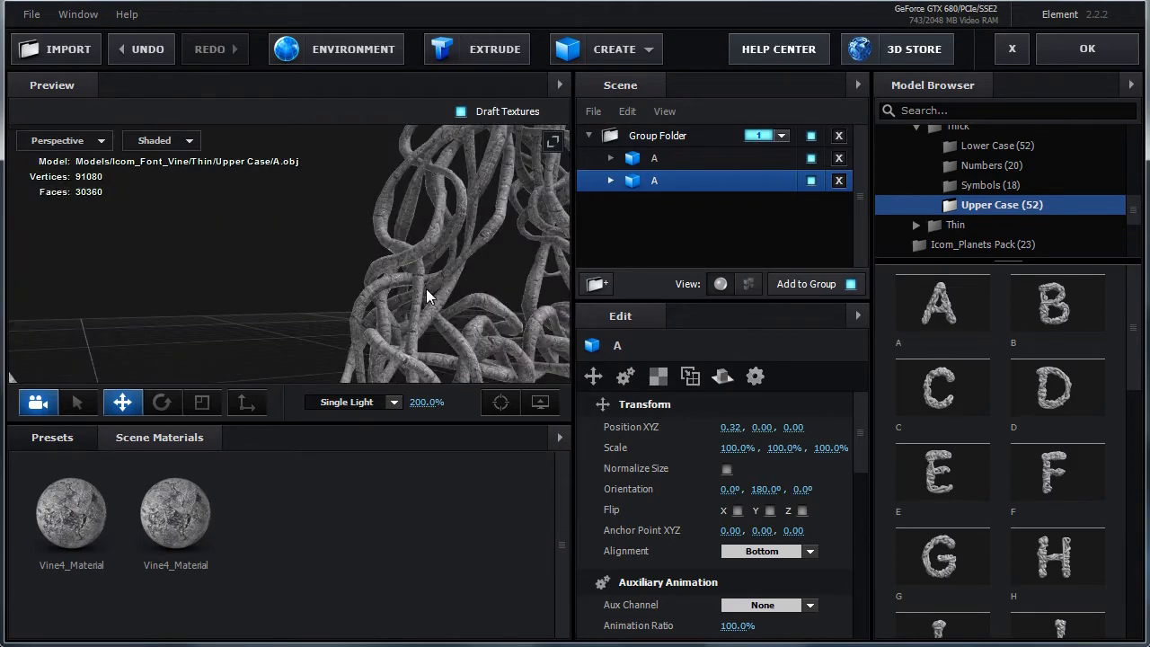
left_click_drag(428, 297, 354, 299)
scroll(325, 296, "up", 3)
scroll(362, 290, "up", 2)
scroll(431, 275, "down", 5)
scroll(494, 292, "down", 3)
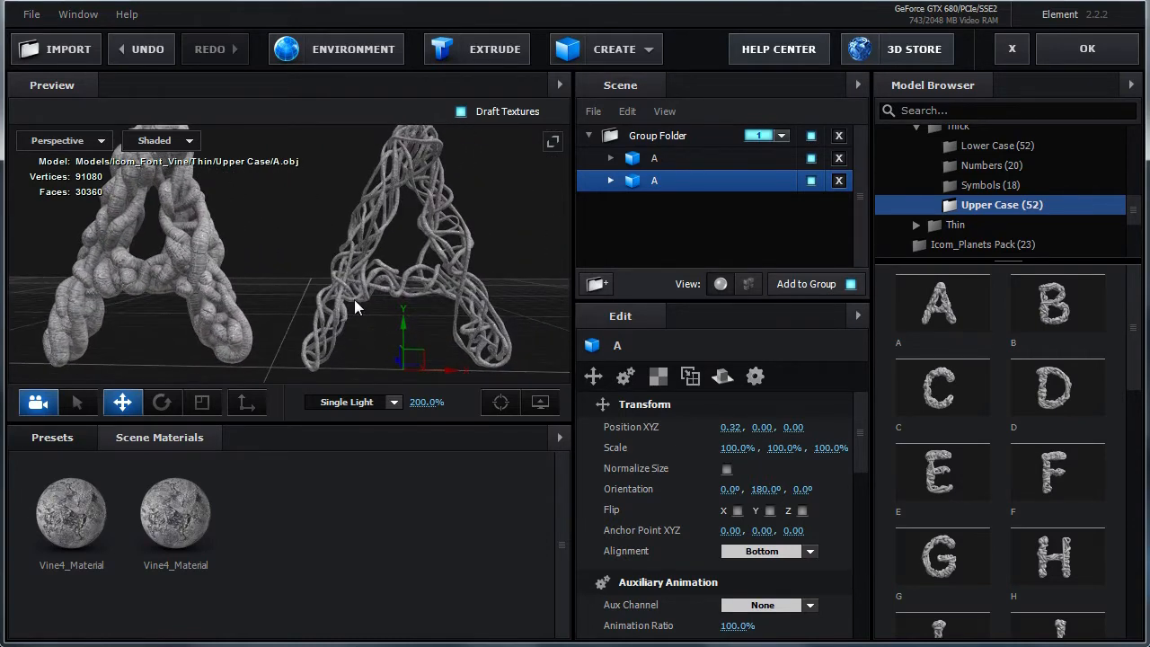
scroll(354, 302, "up", 2)
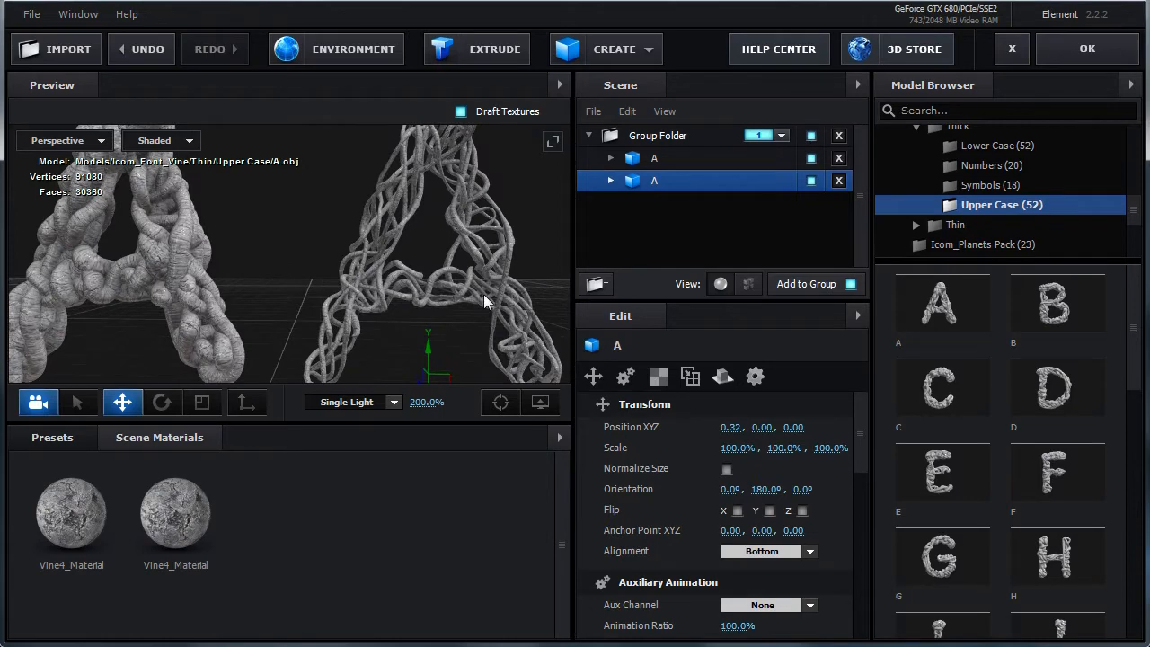
left_click_drag(505, 298, 456, 288)
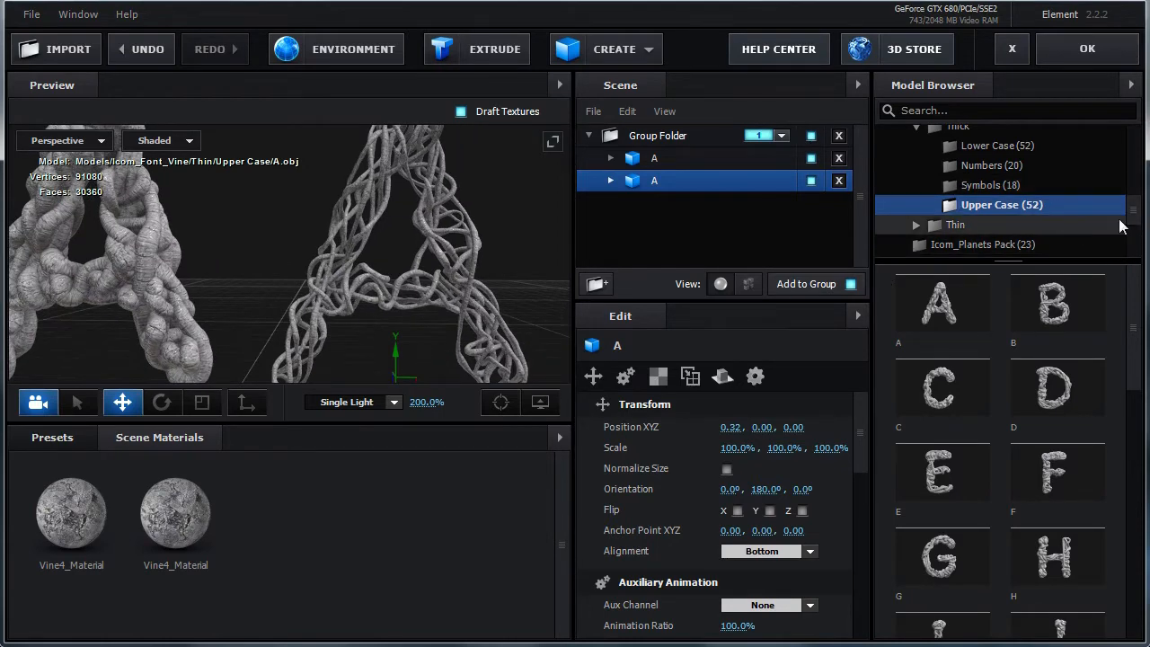
- Browse the thorn, tube and vine materials in the Textures folder of Icom_Font_Vine
scroll(914, 202, "up", 3)
left_click(915, 200)
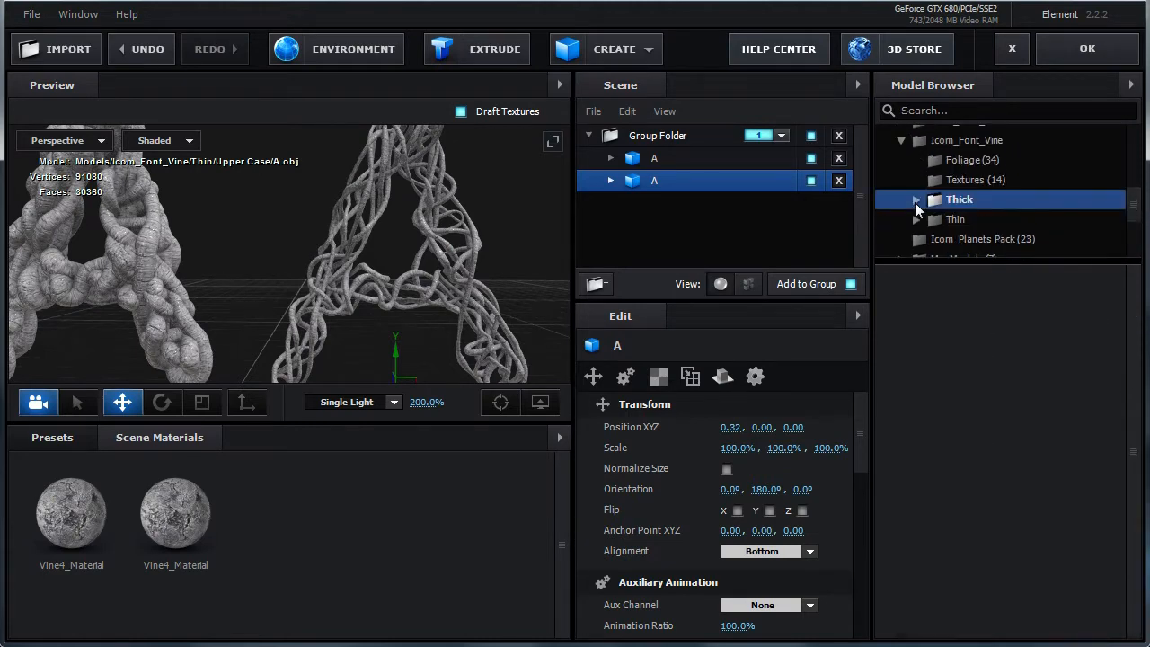
left_click(964, 183)
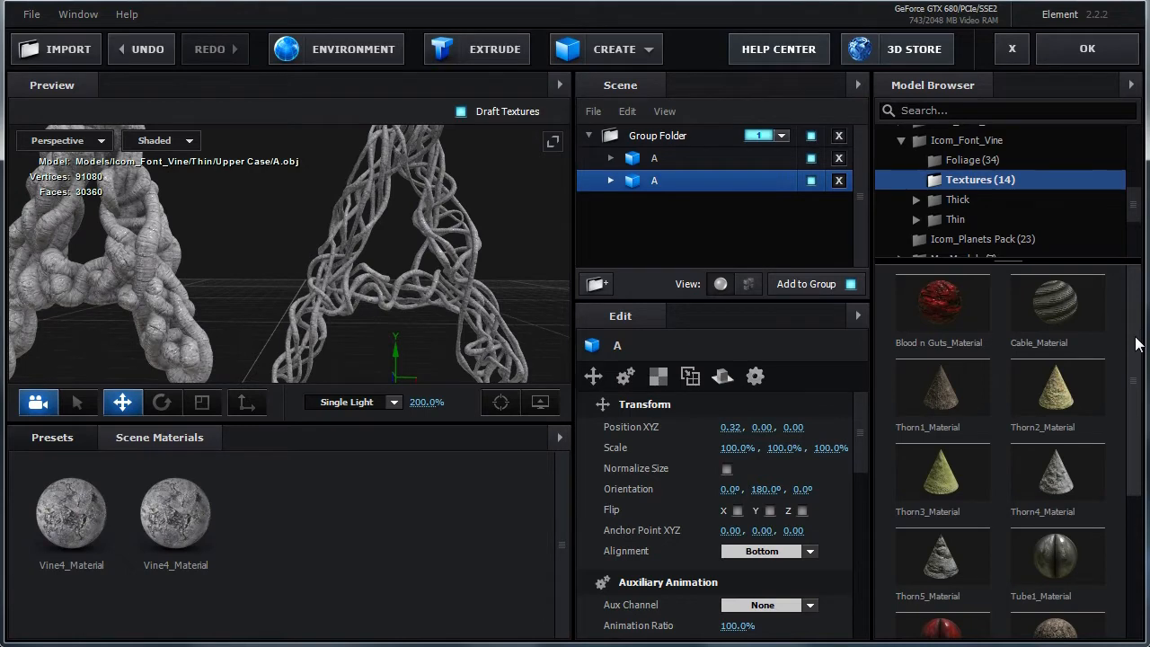
left_click_drag(1135, 344, 1140, 512)
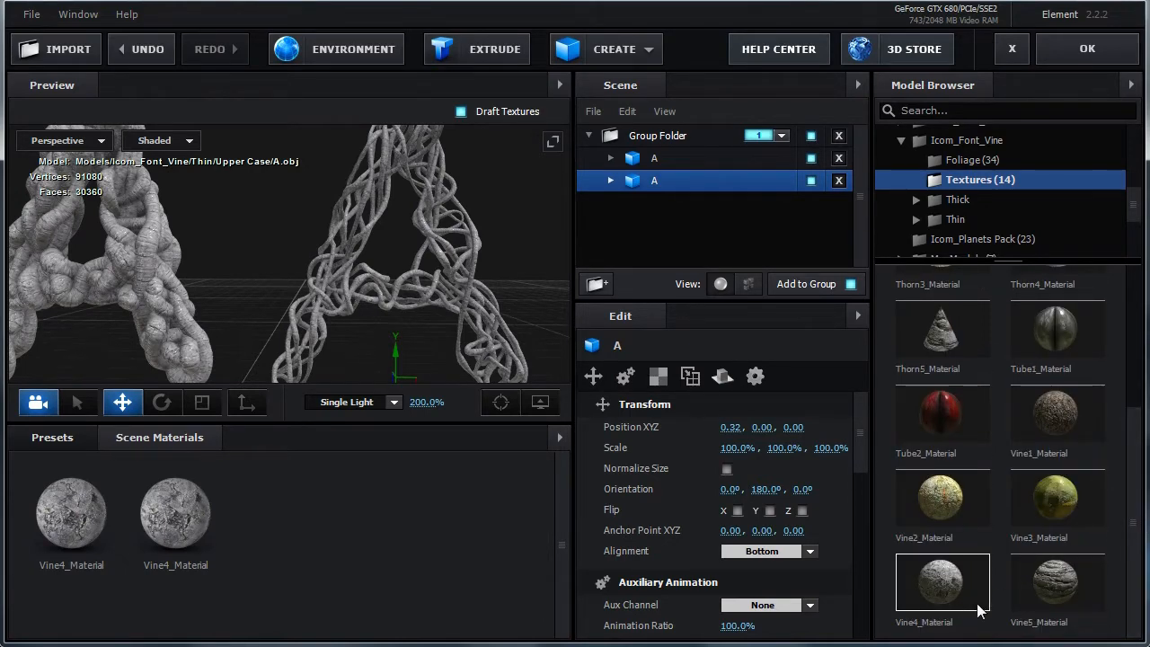
left_click_drag(1130, 539, 1134, 376)
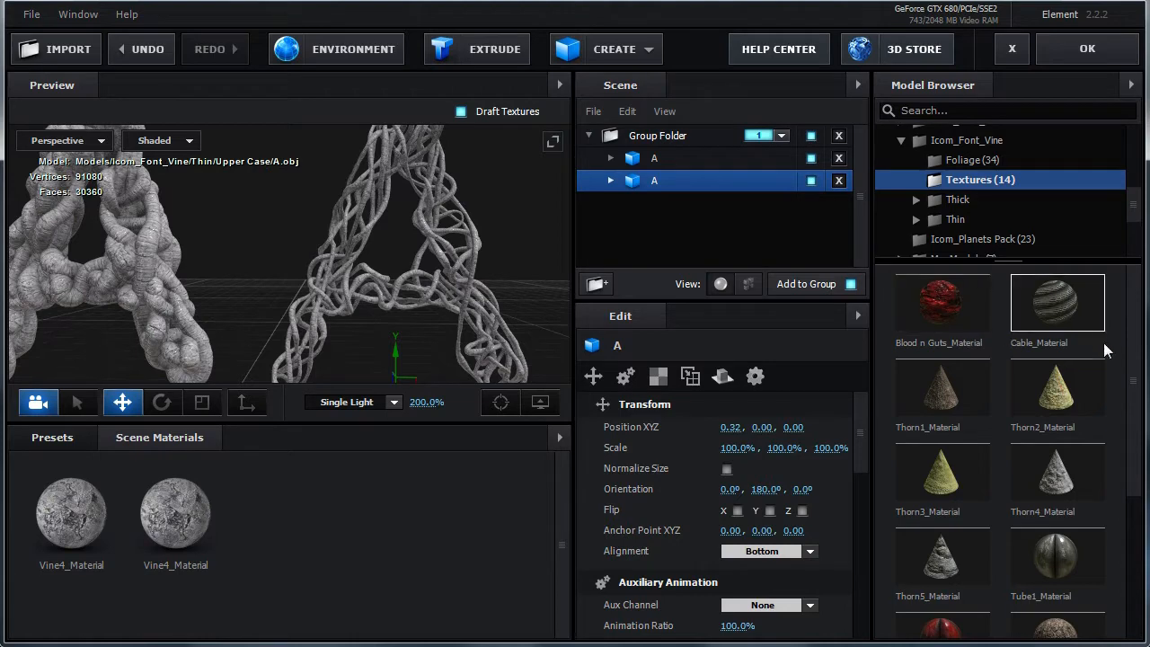
left_click_drag(1135, 361, 1134, 388)
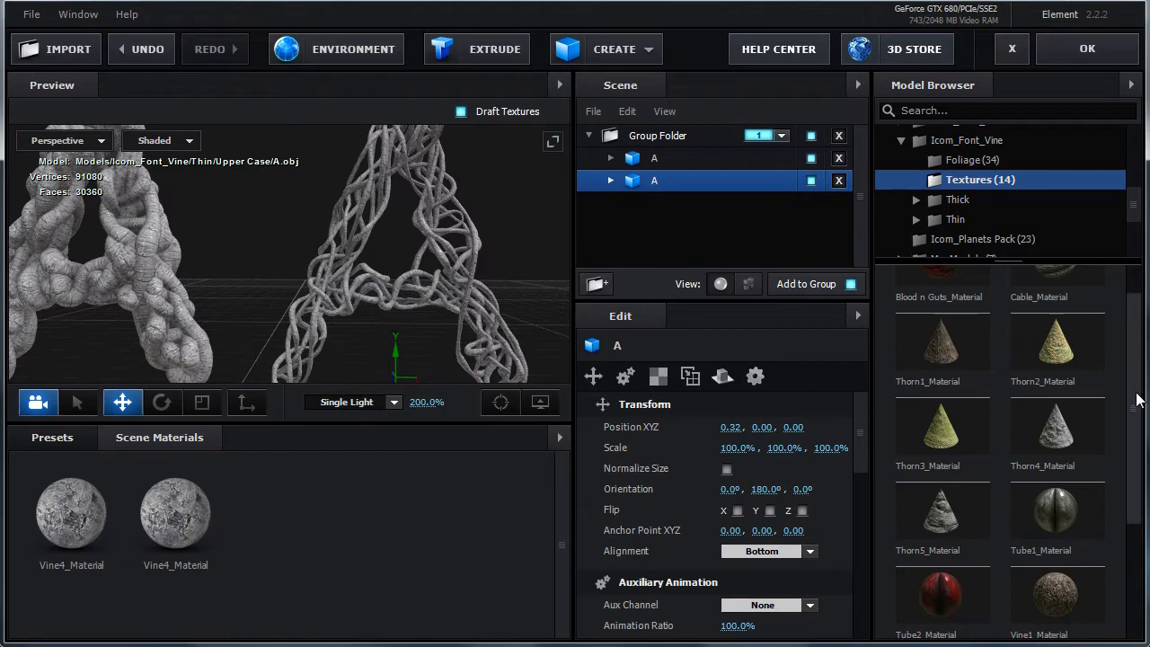
scroll(1136, 405, "up", 1)
scroll(1137, 409, "up", 1)
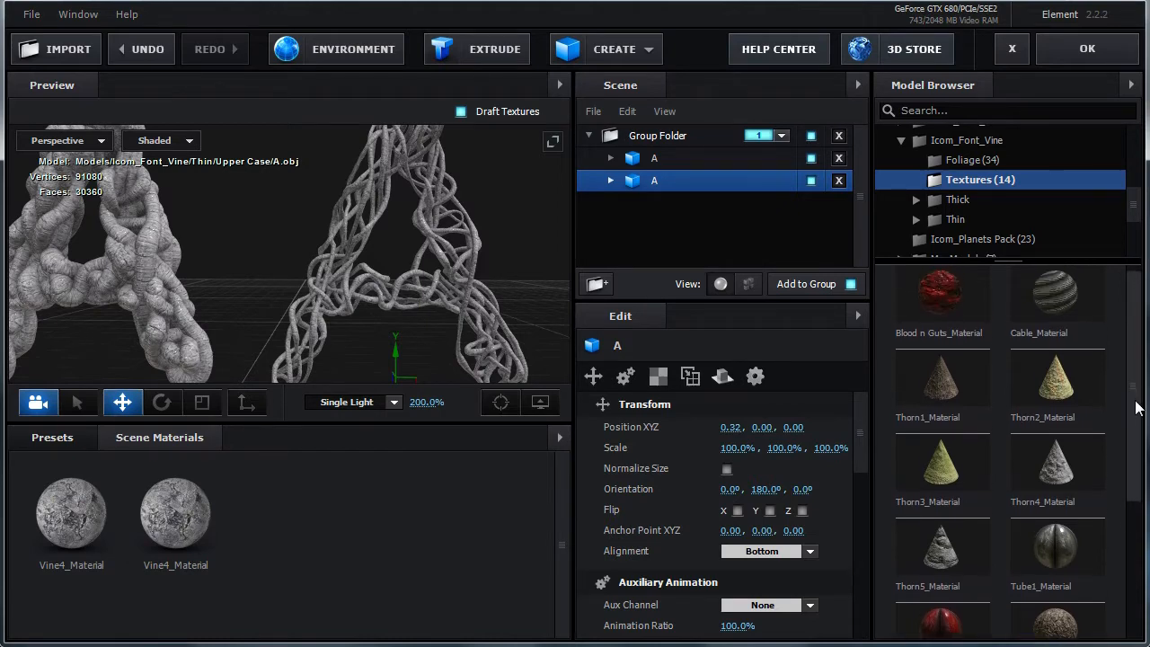
left_click_drag(1135, 407, 1138, 543)
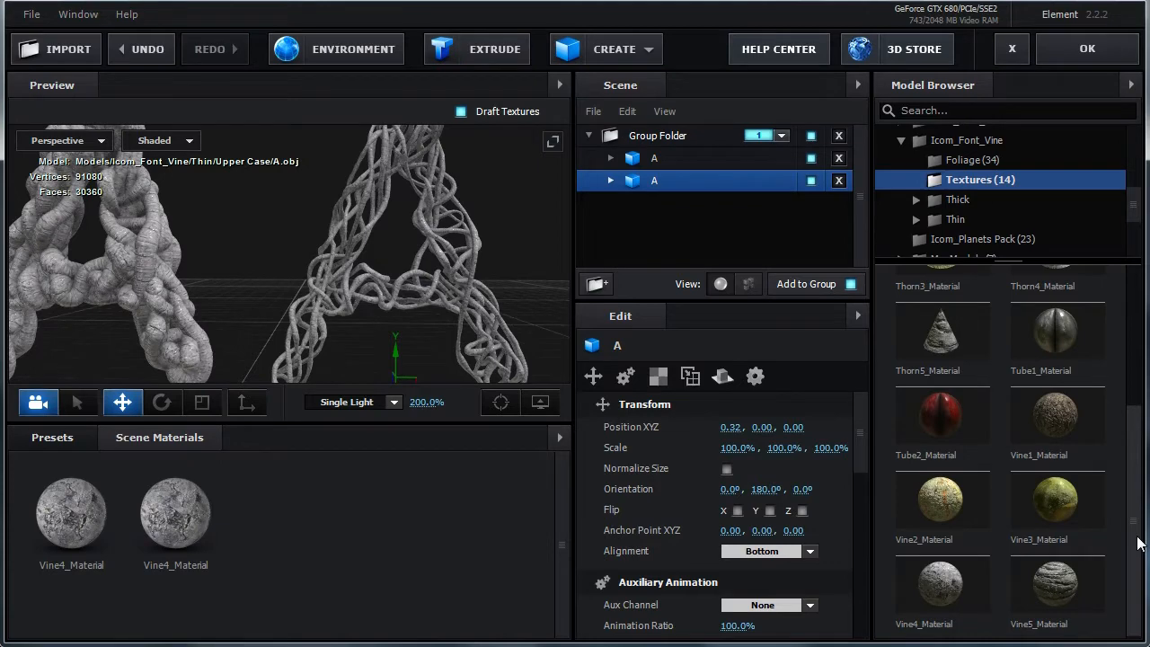
- Load Vine1_Material through Vine5_Material into the scene as material spheres
left_click(1065, 415)
left_click(941, 500)
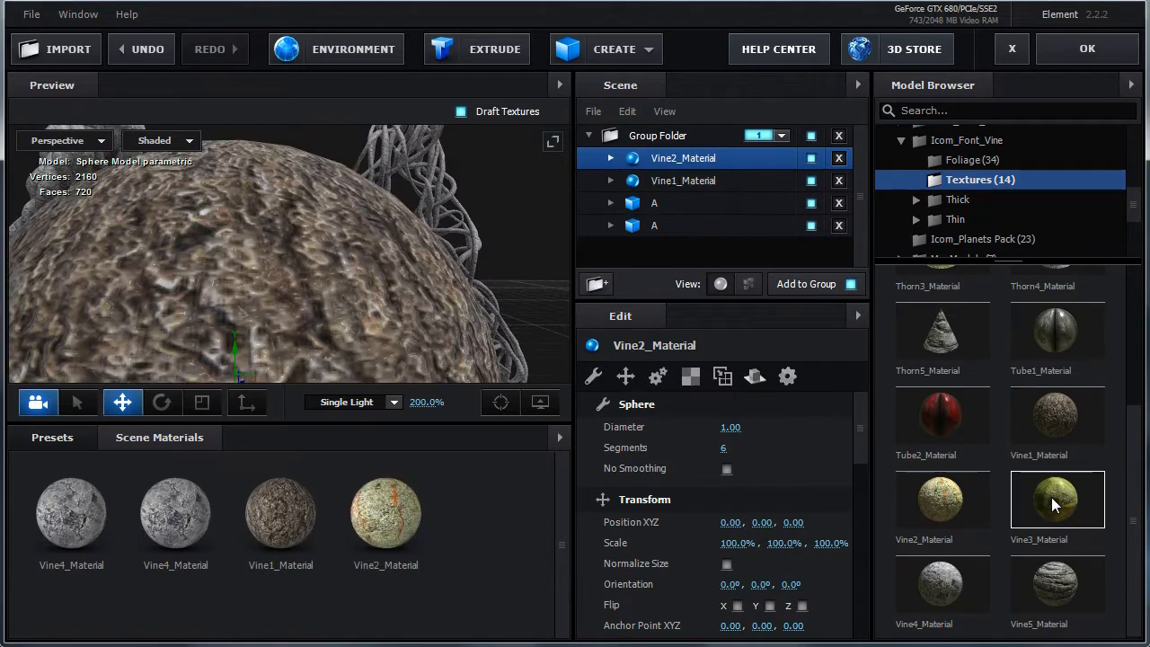
left_click(1051, 496)
left_click(935, 587)
left_click(1056, 585)
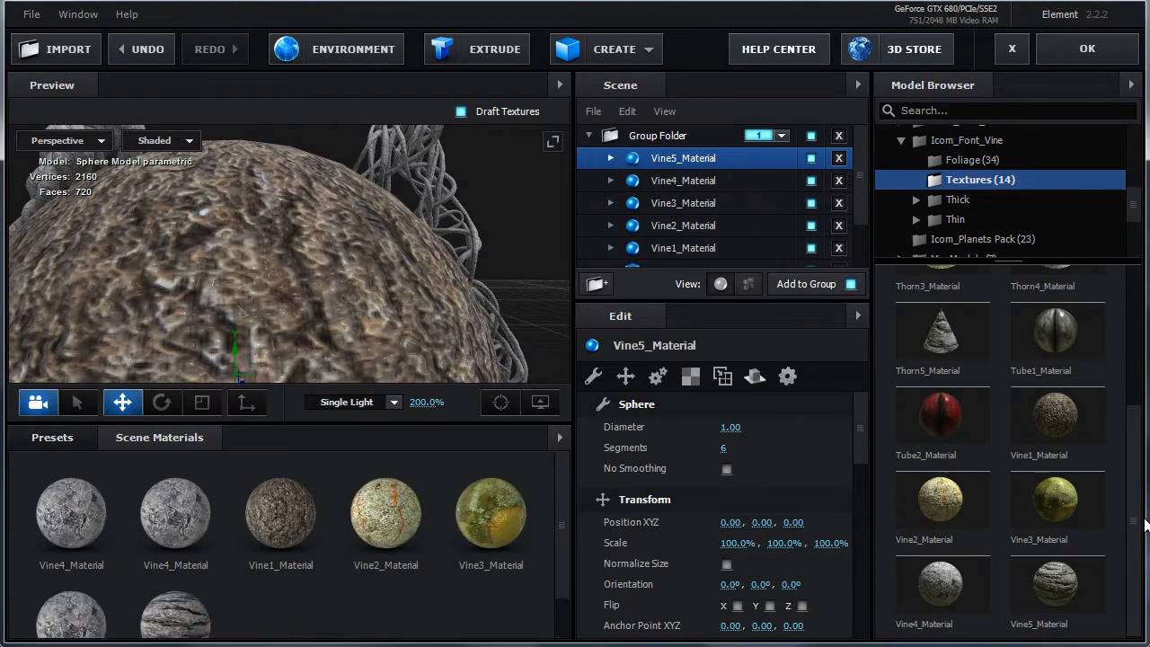
- Delete the five vine material spheres from the group folder, keeping the two letter A models
scroll(999, 449, "up", 3)
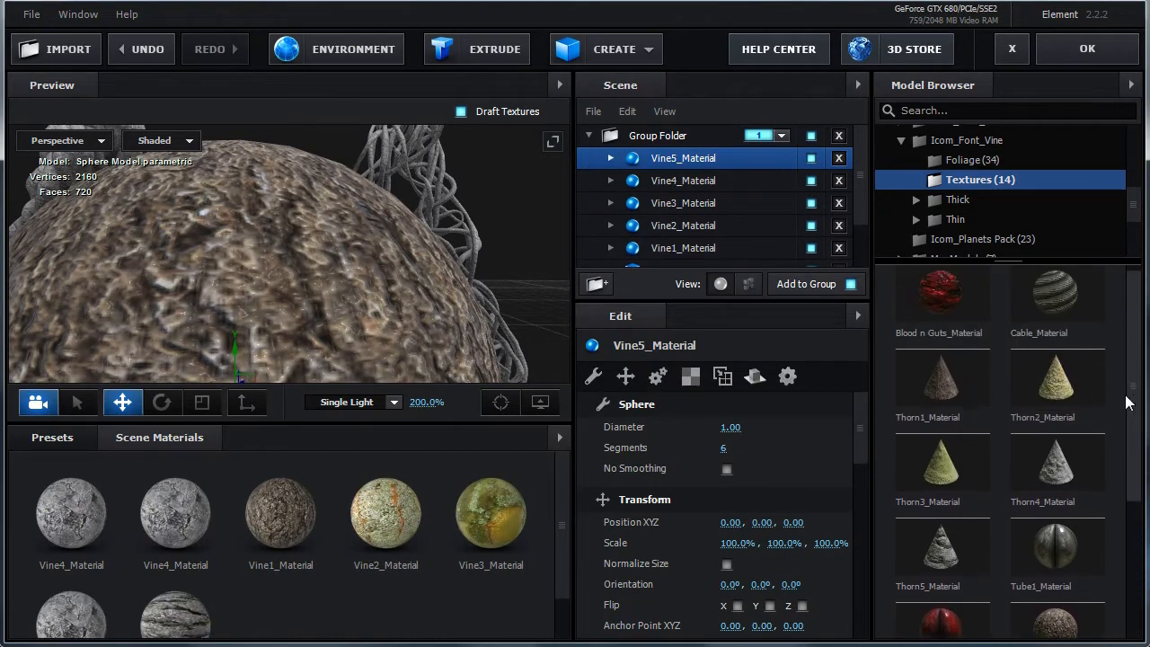
scroll(408, 325, "down", 5)
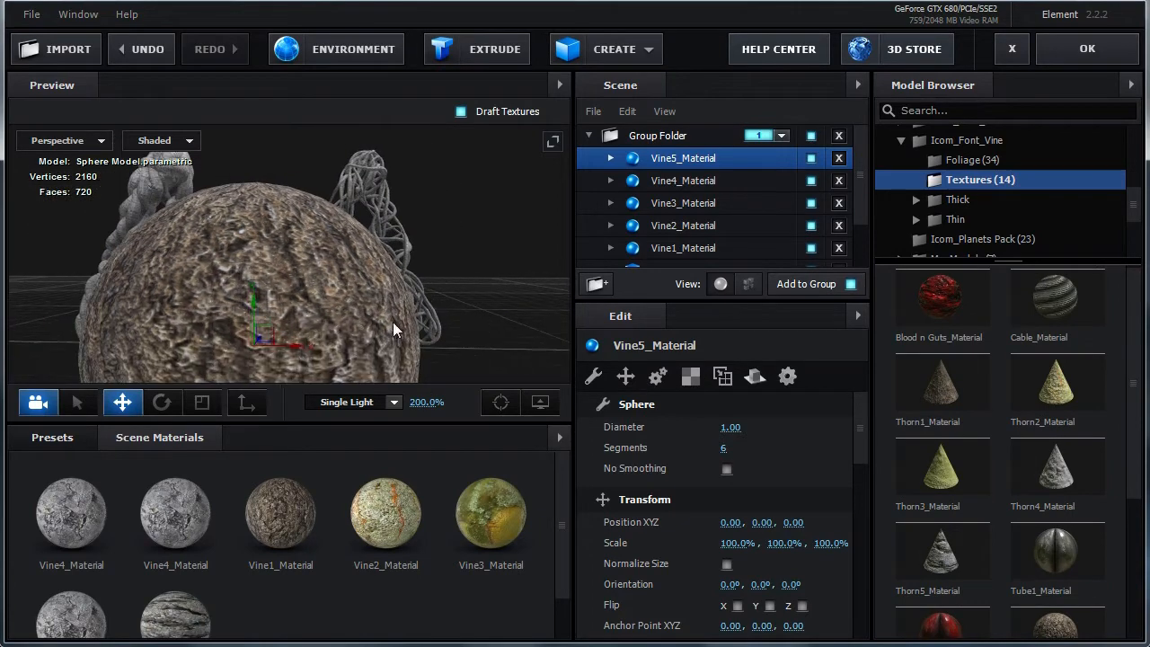
left_click_drag(374, 321, 443, 321)
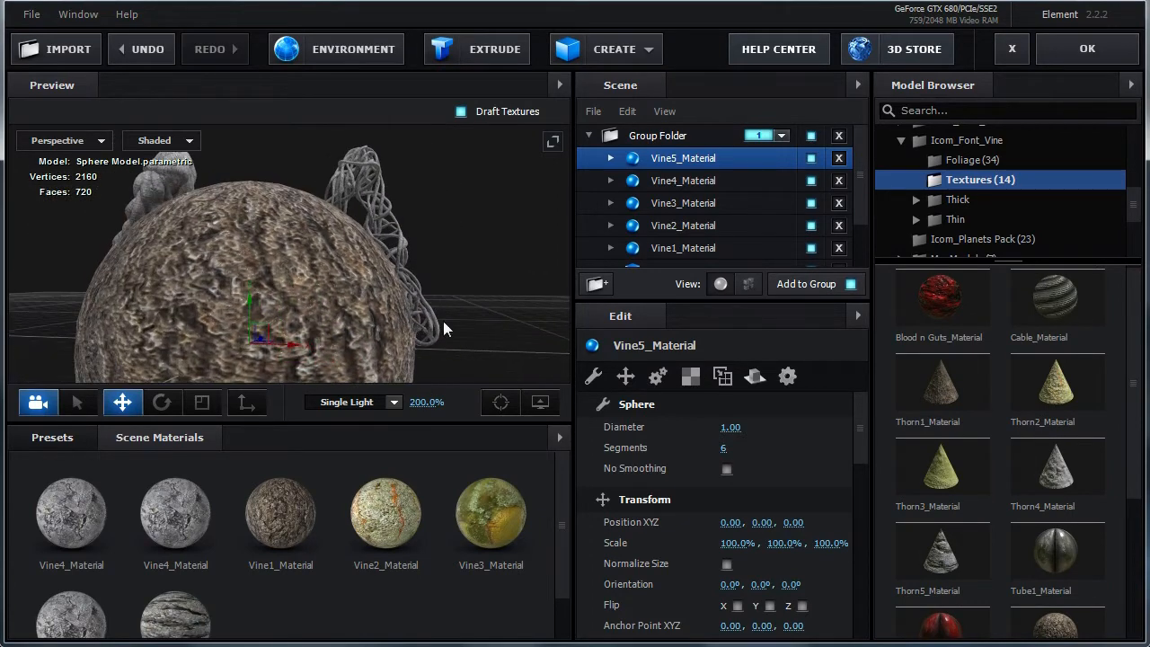
left_click(840, 159)
left_click(842, 160)
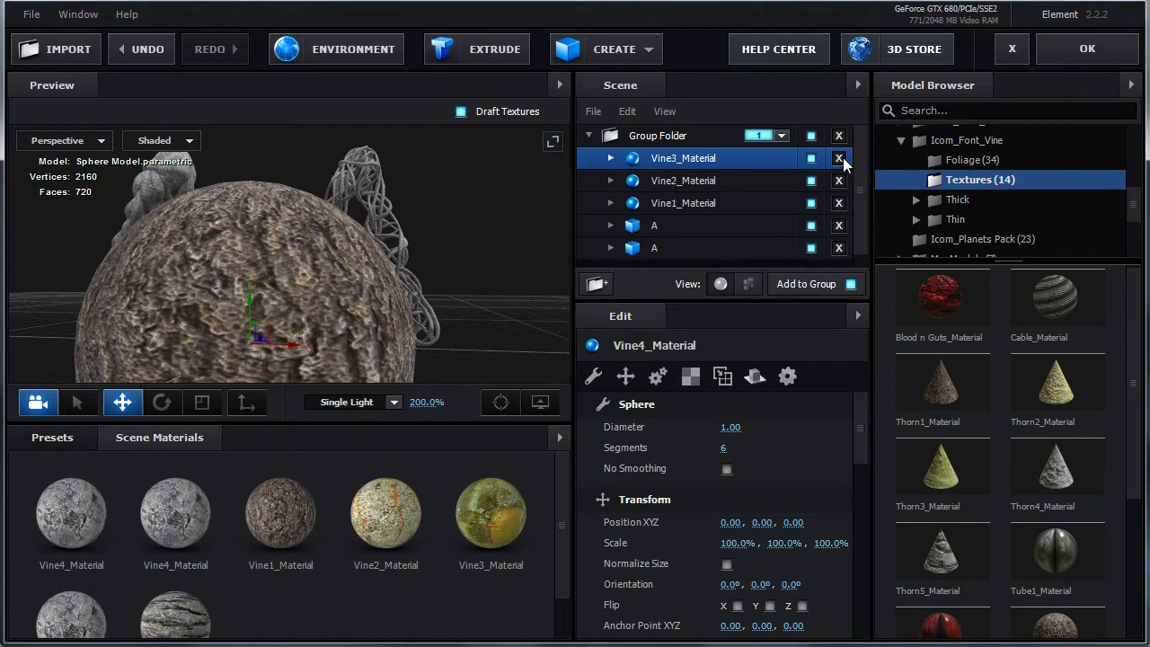
left_click(843, 160)
left_click(841, 159)
left_click(841, 159)
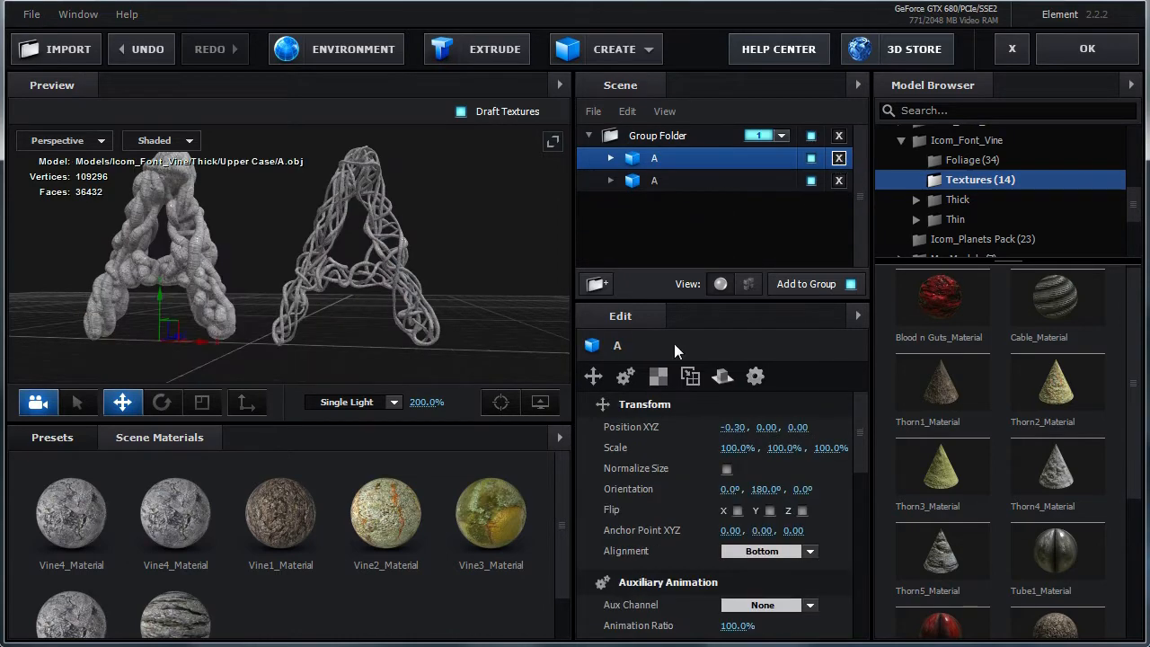
- Inspect the thin A up close and look through the loaded vine materials in the scene
scroll(564, 549, "down", 1)
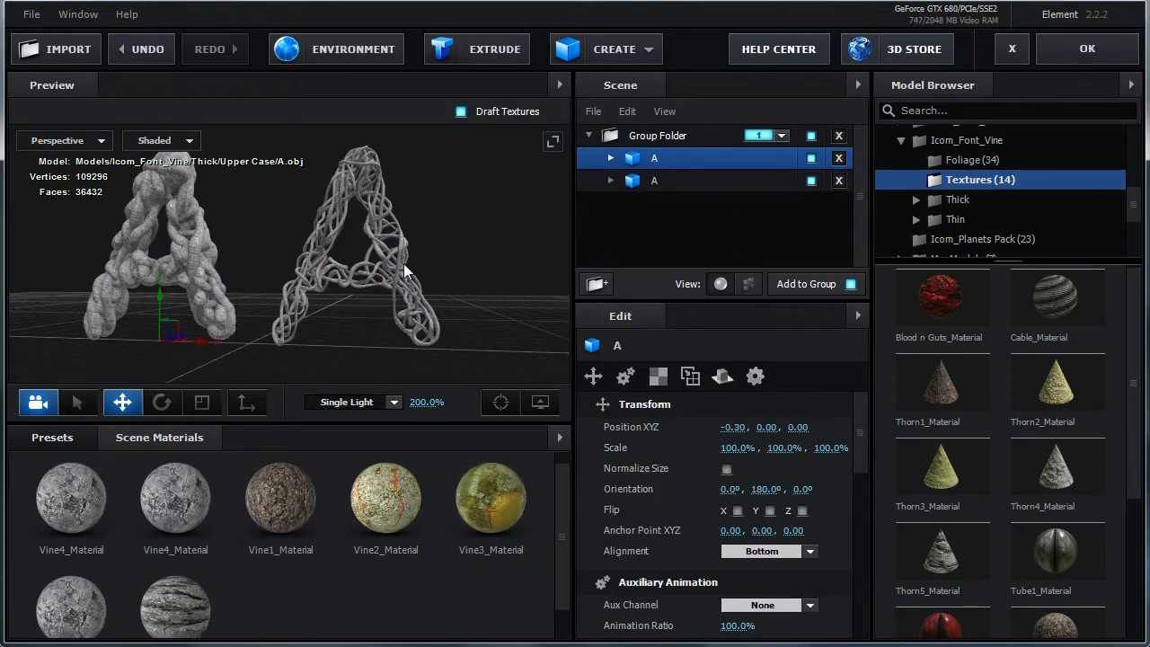
scroll(404, 264, "up", 2)
scroll(390, 264, "up", 4)
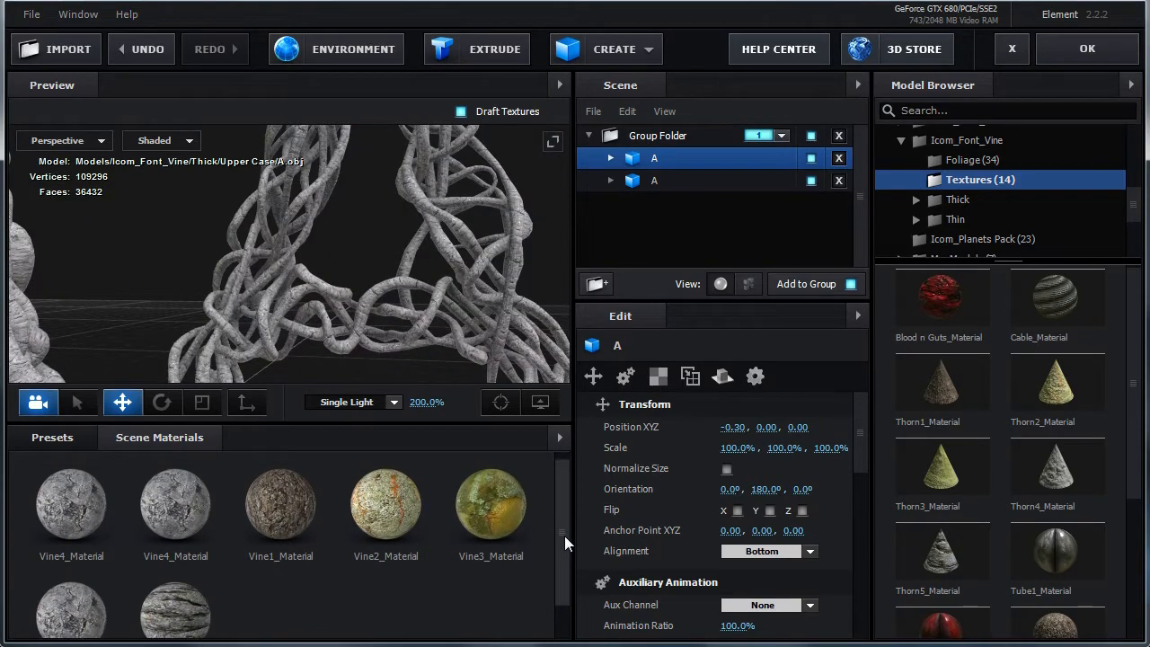
scroll(564, 537, "down", 2)
scroll(561, 560, "down", 1)
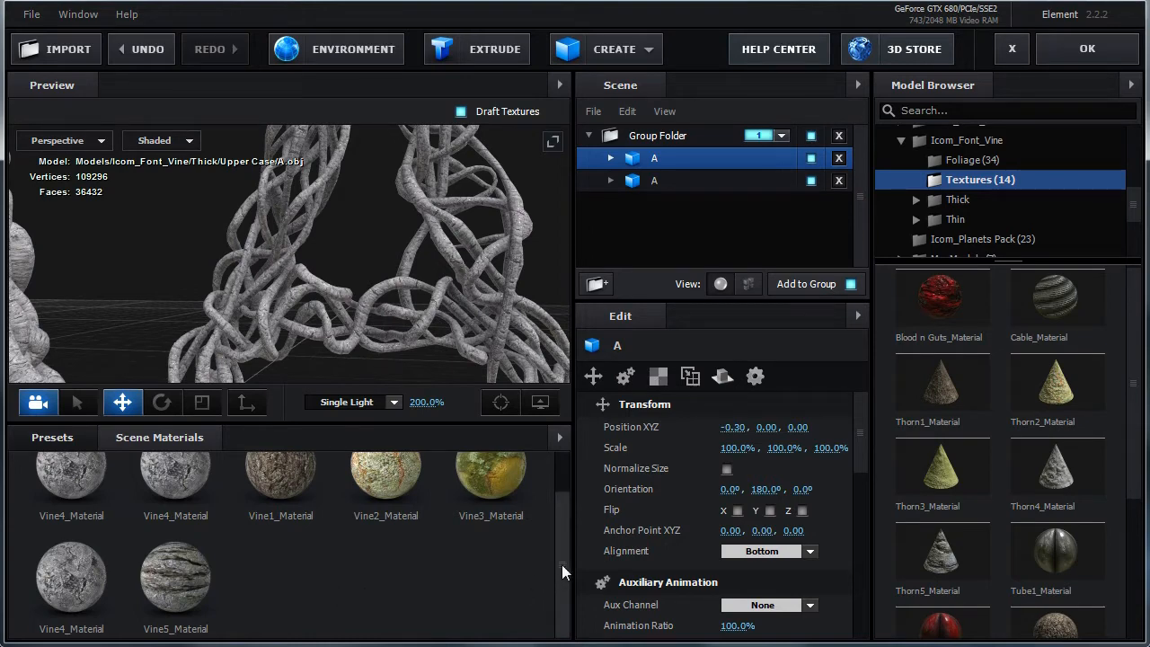
left_click_drag(561, 564, 562, 529)
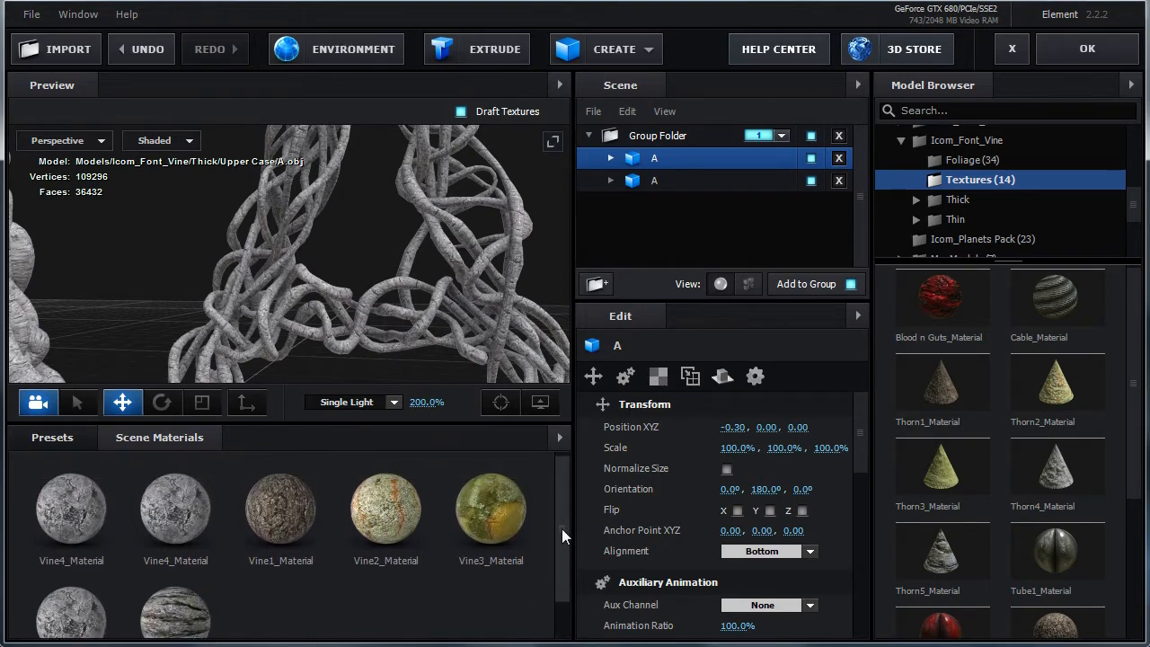
- Inspect the bark texture on the thin A's intertwined vines up close and from different angles
left_click_drag(449, 345, 394, 313)
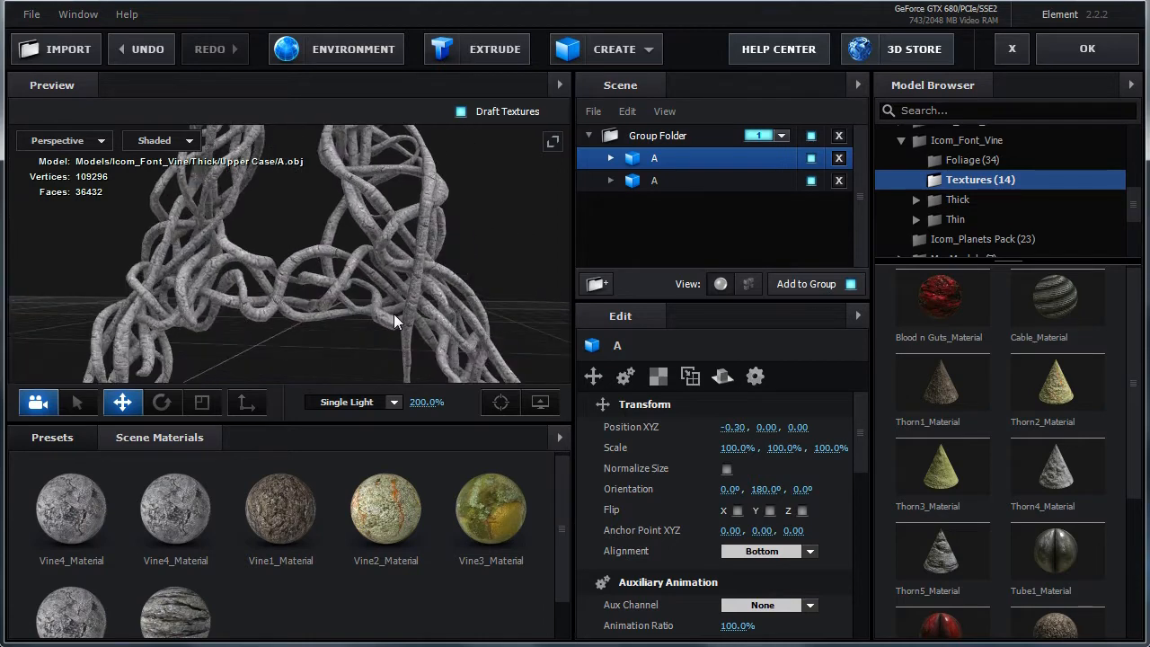
scroll(393, 314, "up", 2)
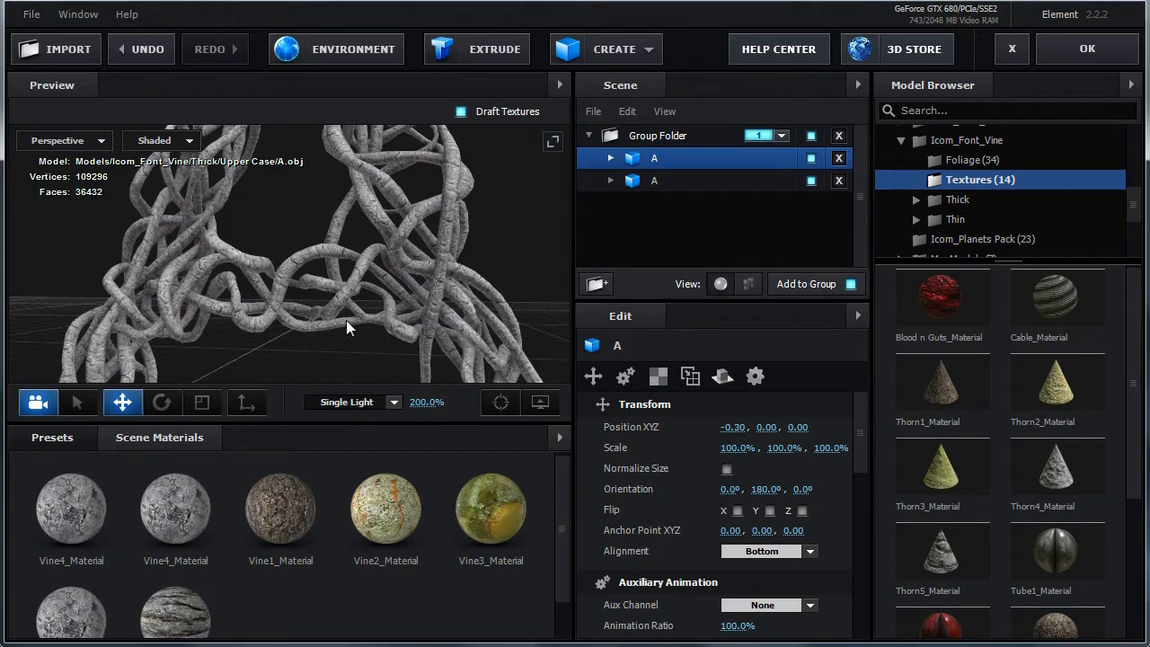
scroll(355, 306, "up", 6)
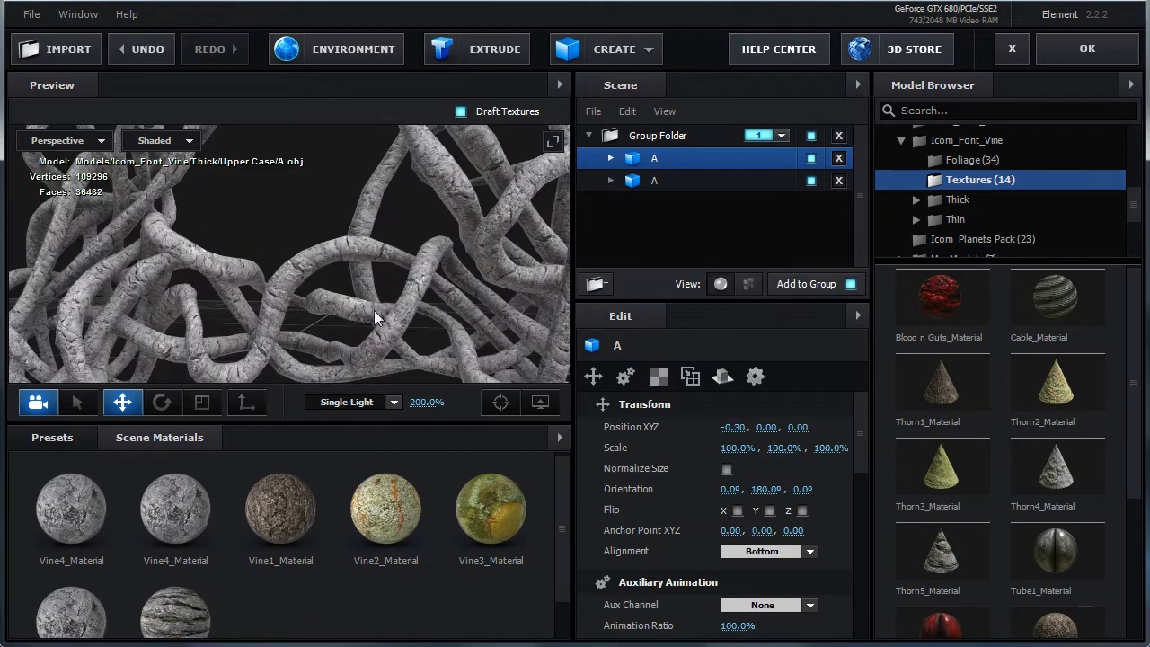
scroll(424, 303, "down", 8)
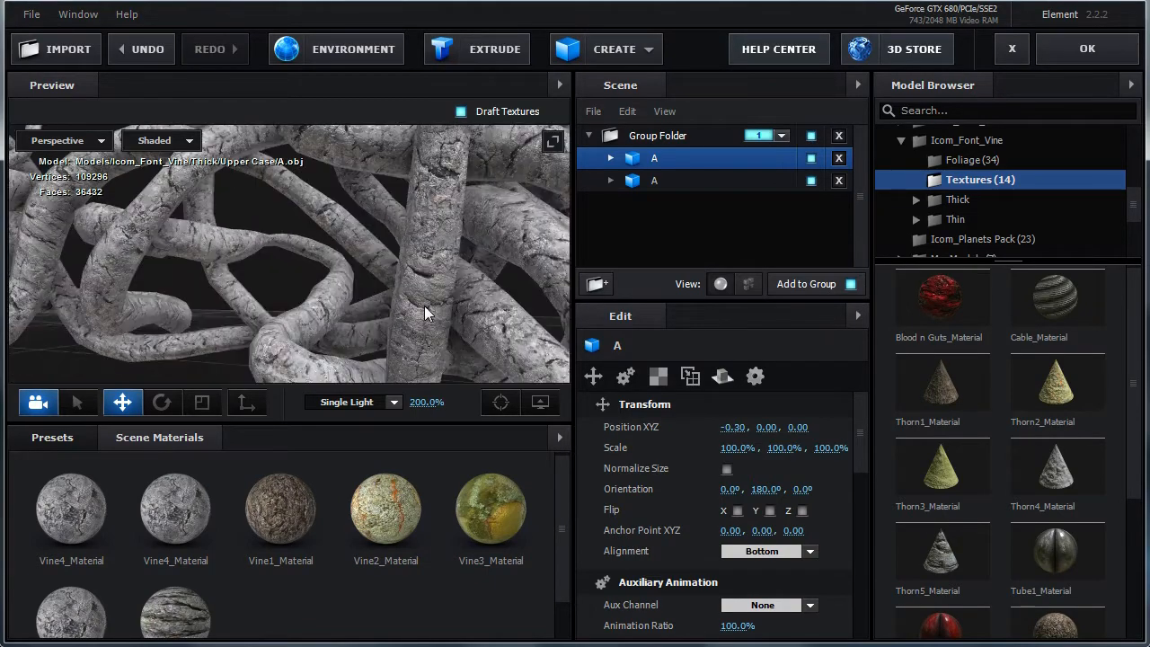
left_click_drag(431, 285, 494, 268)
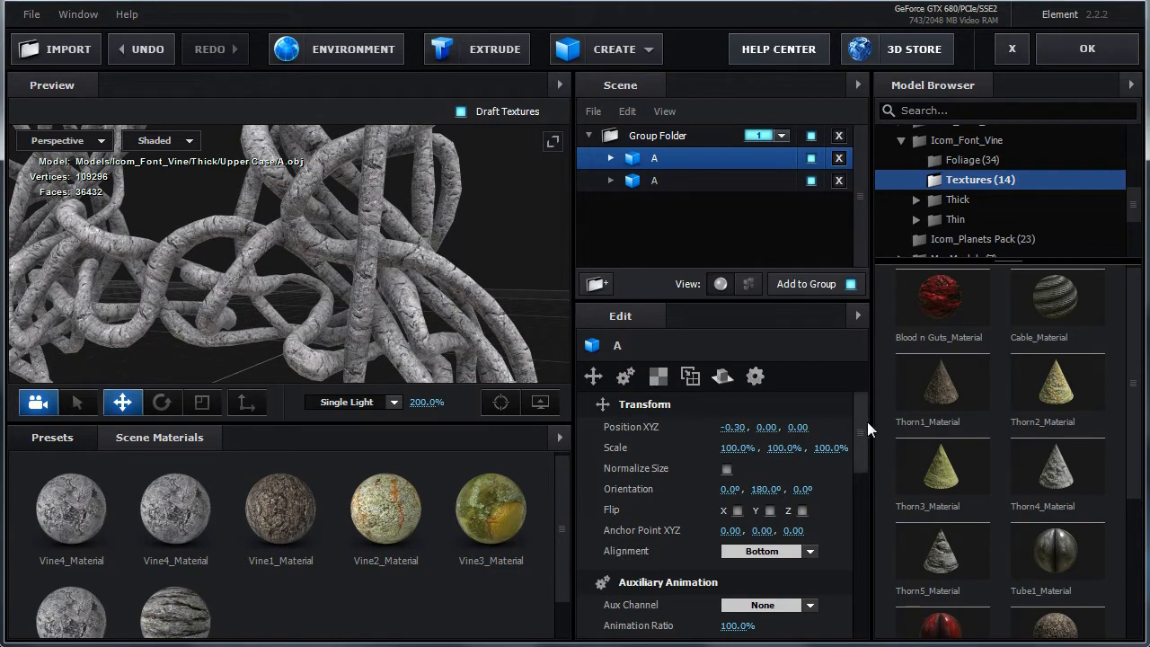
- Set the first UV Repeat value to 0.87 on both the thick A and the thin A
left_click_drag(862, 420, 862, 514)
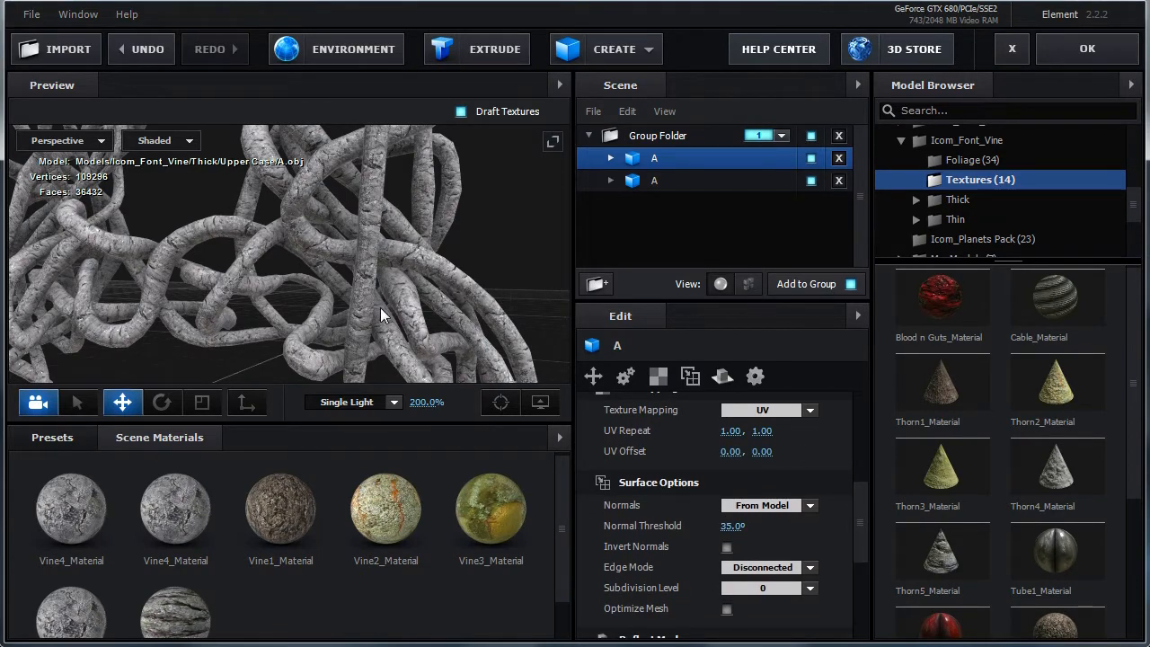
scroll(378, 311, "up", 5)
scroll(409, 296, "up", 3)
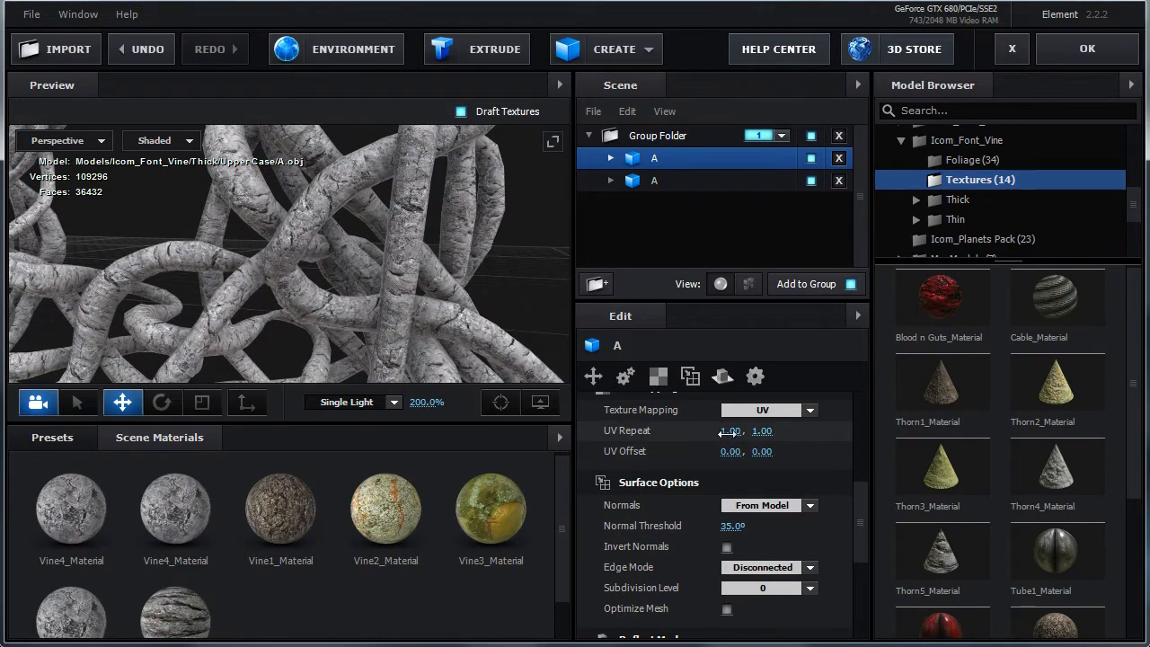
left_click_drag(730, 431, 711, 434)
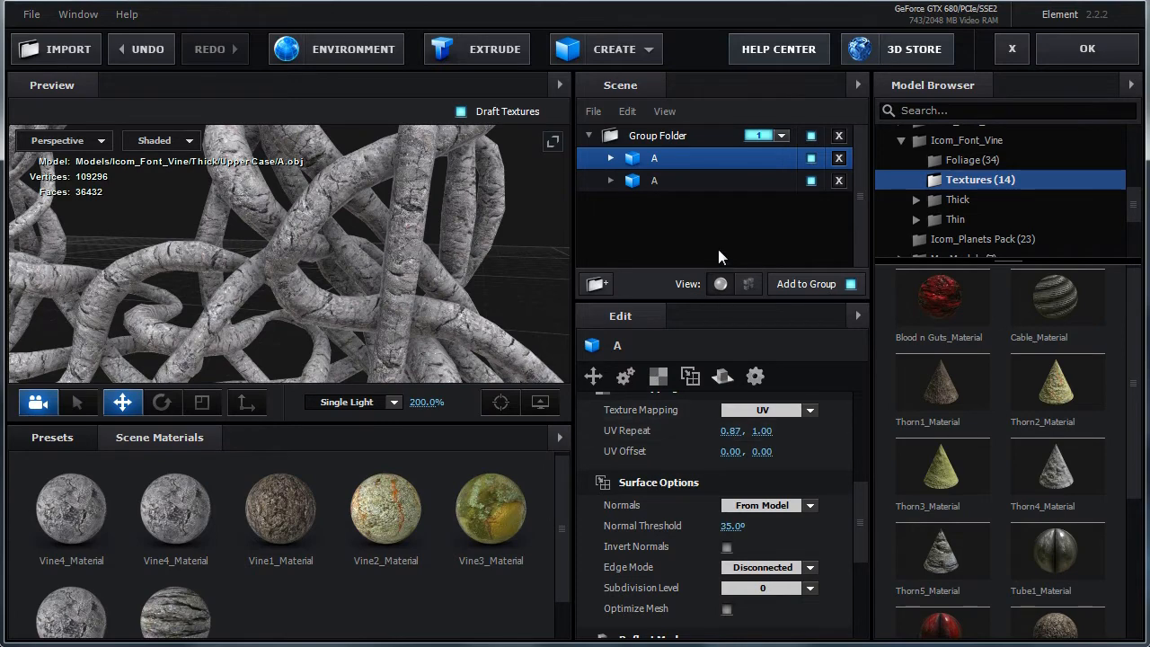
left_click(705, 180)
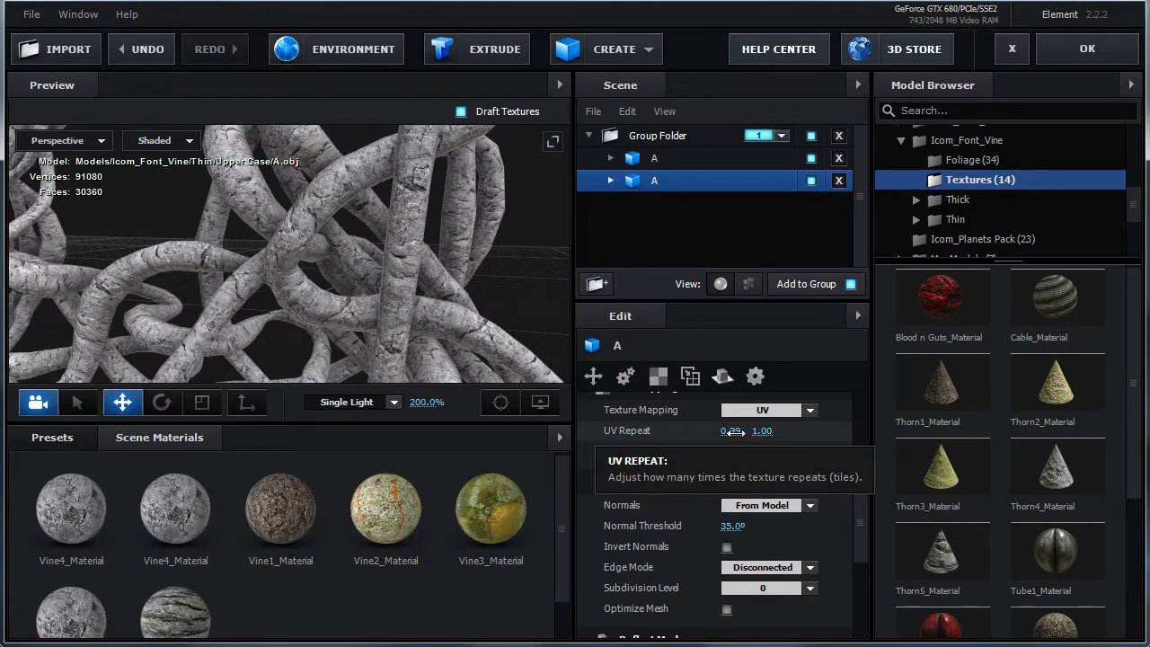
left_click_drag(732, 432, 692, 438)
- Set the thick A's first UV Repeat value to 0.37 to enlarge its bark texture
left_click_drag(424, 315, 348, 354)
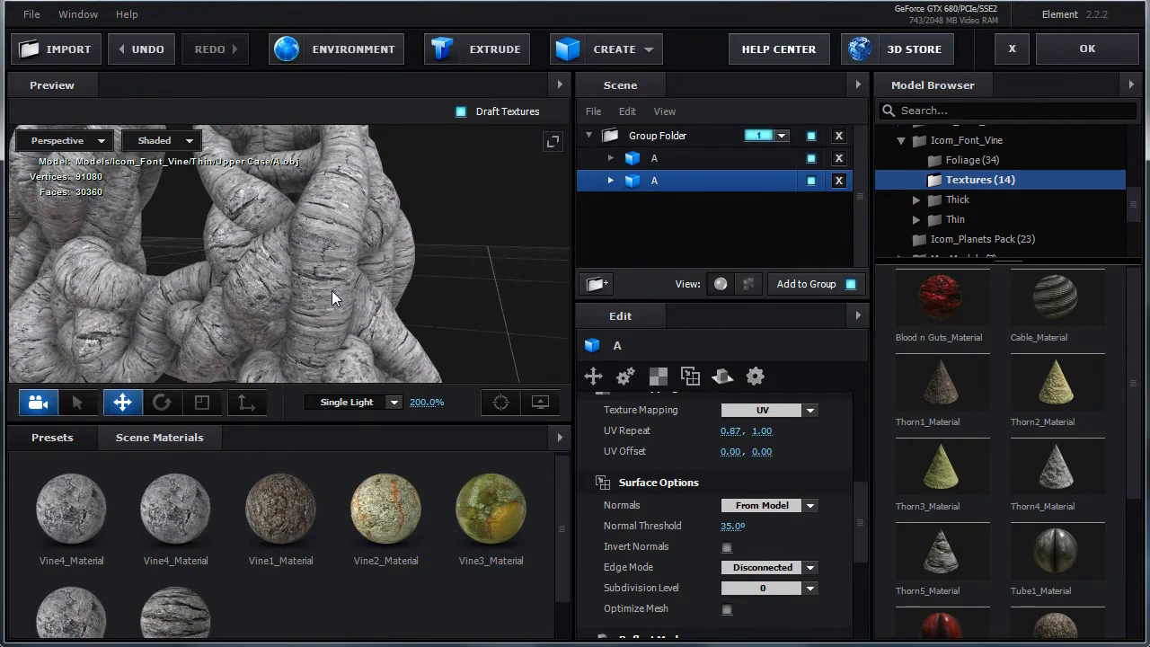
mouse_move(331, 290)
left_mouse_down()
mouse_move(348, 290)
mouse_move(336, 278)
left_mouse_up()
scroll(337, 278, "up", 2)
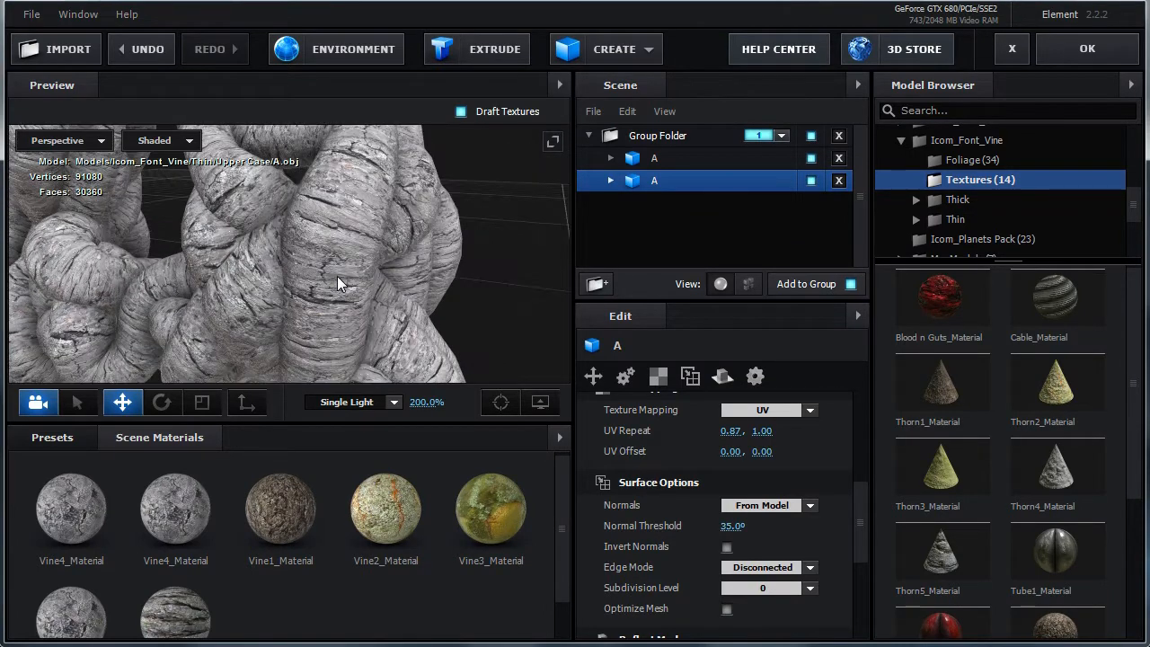
scroll(336, 276, "down", 1)
left_click(677, 162)
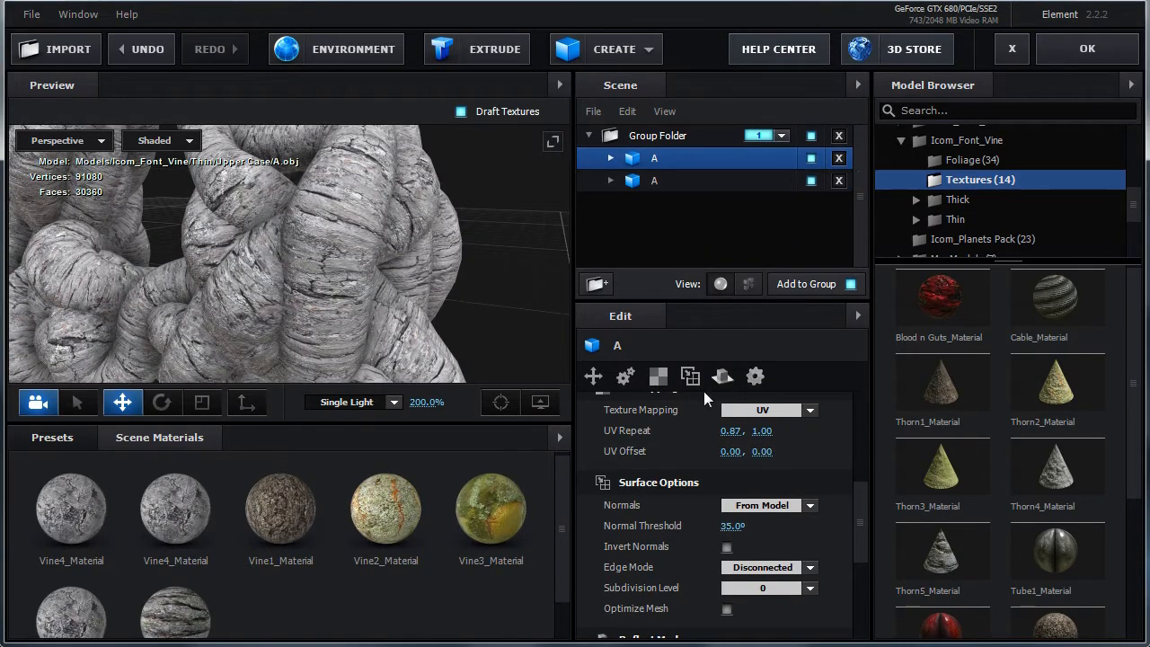
left_click_drag(727, 432, 650, 444)
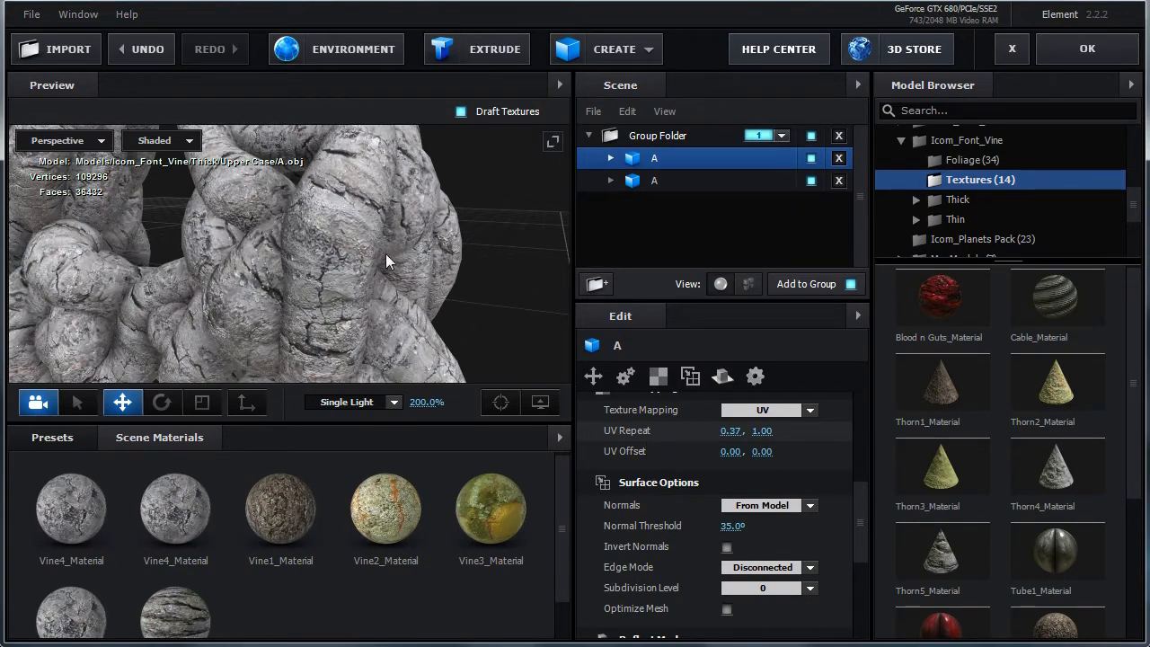
- Apply Vine1_Material to both the thin A and the thick A
left_click_drag(386, 255, 426, 527)
left_click_drag(281, 498, 414, 317)
left_click_drag(281, 507, 190, 304)
- Set the first UV Repeat value to 0.53 on the thin A and 0.31 on the thick A
scroll(487, 292, "up", 5)
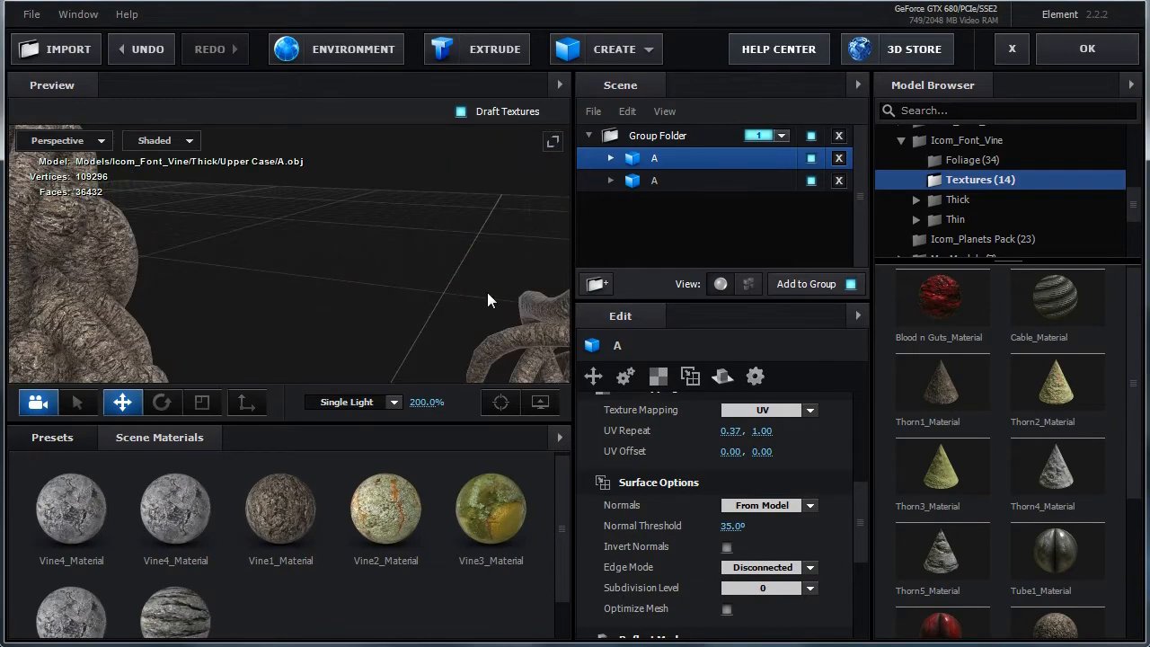
middle_click_drag(487, 292, 208, 245)
left_click_drag(209, 245, 450, 271)
scroll(430, 269, "up", 3)
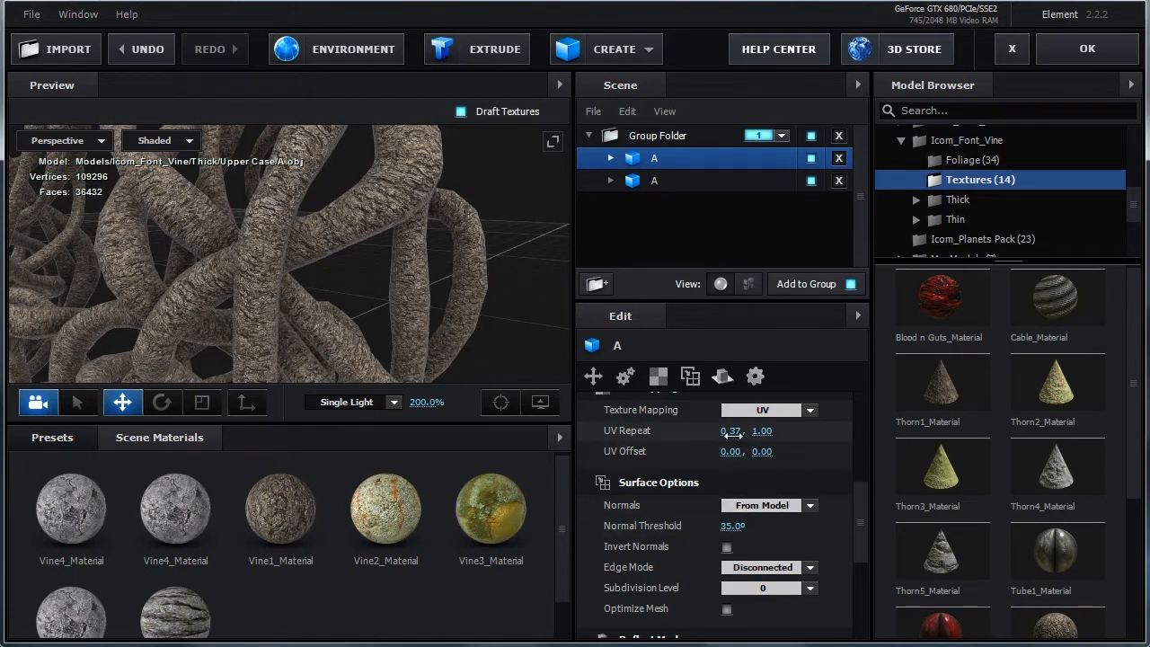
left_click(693, 186)
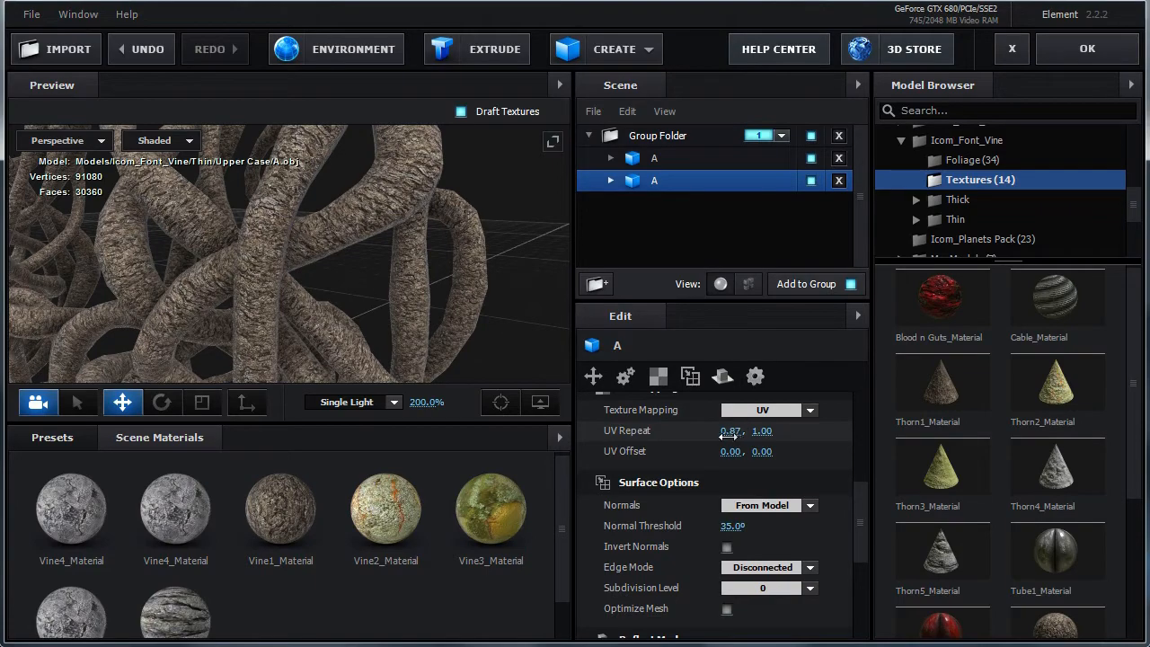
left_click_drag(727, 434, 677, 444)
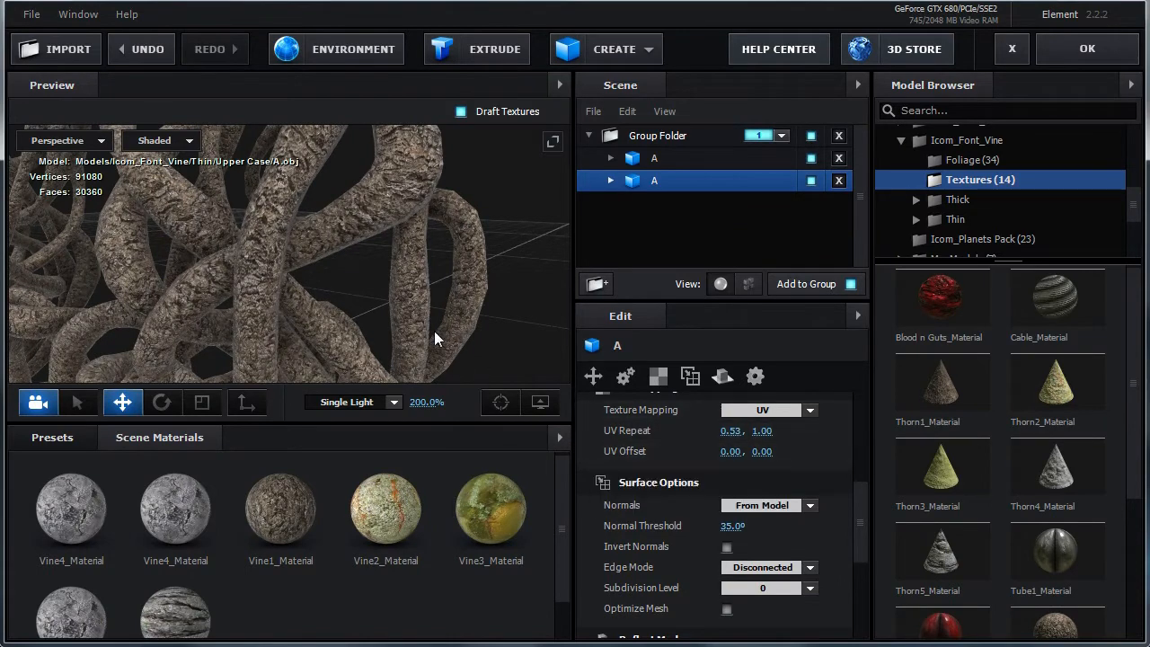
left_click_drag(434, 330, 697, 254)
left_click(671, 160)
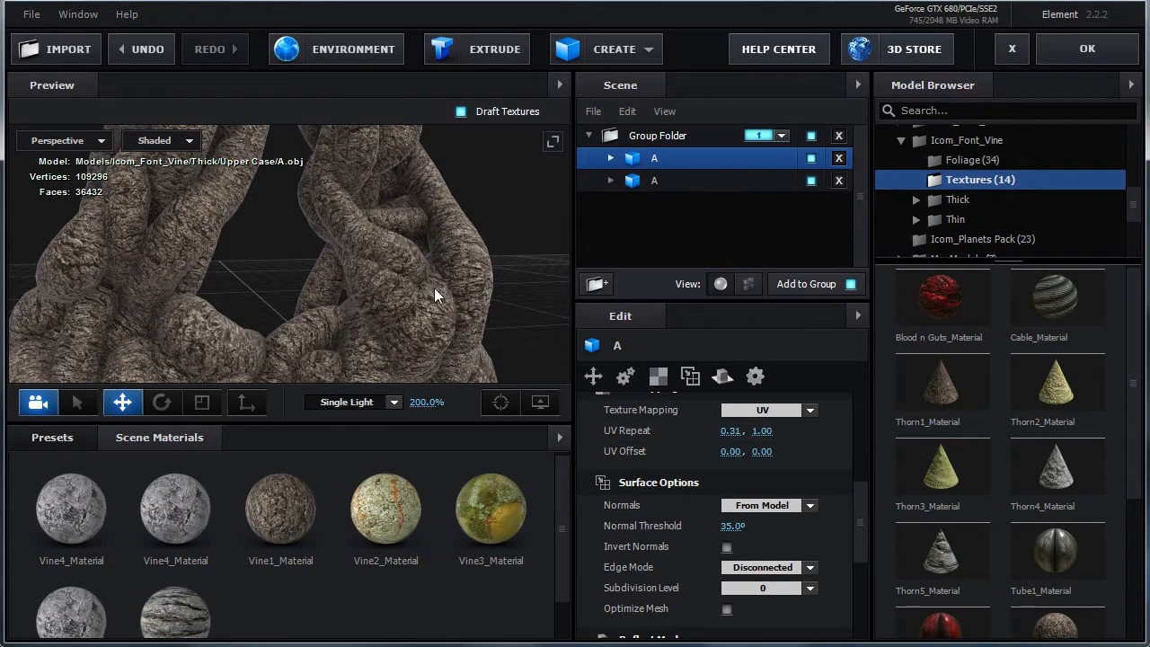
left_click_drag(434, 288, 390, 281)
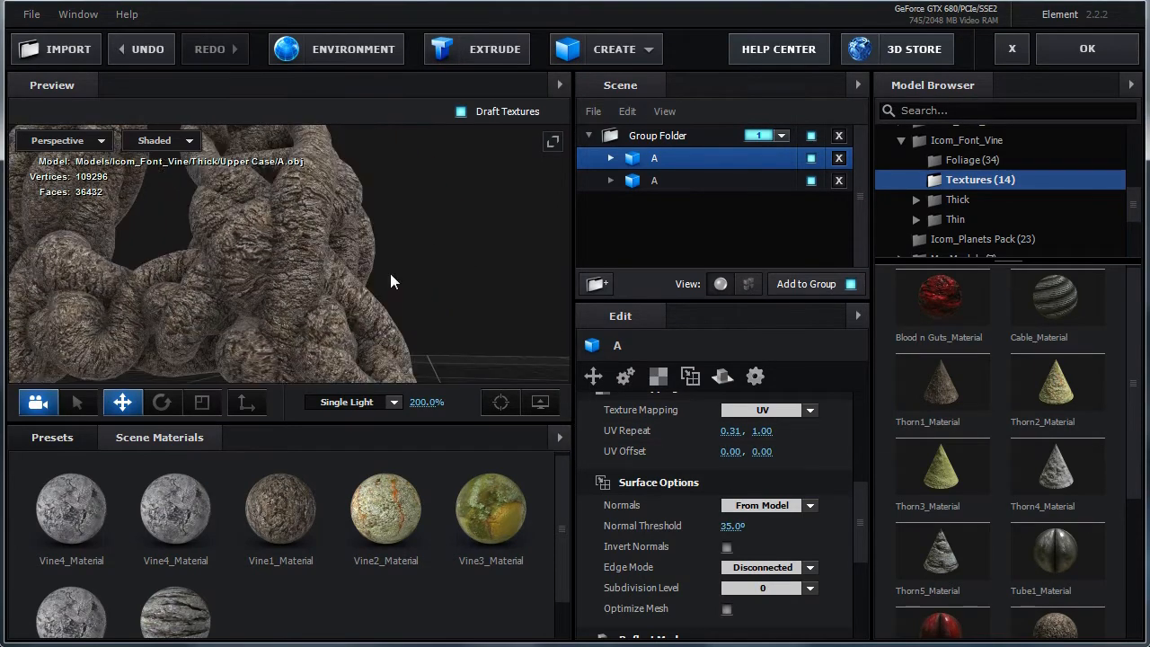
- Apply Vine2_Material to the thick A and lower the preview light intensity to 132%
left_click_drag(390, 514, 325, 307)
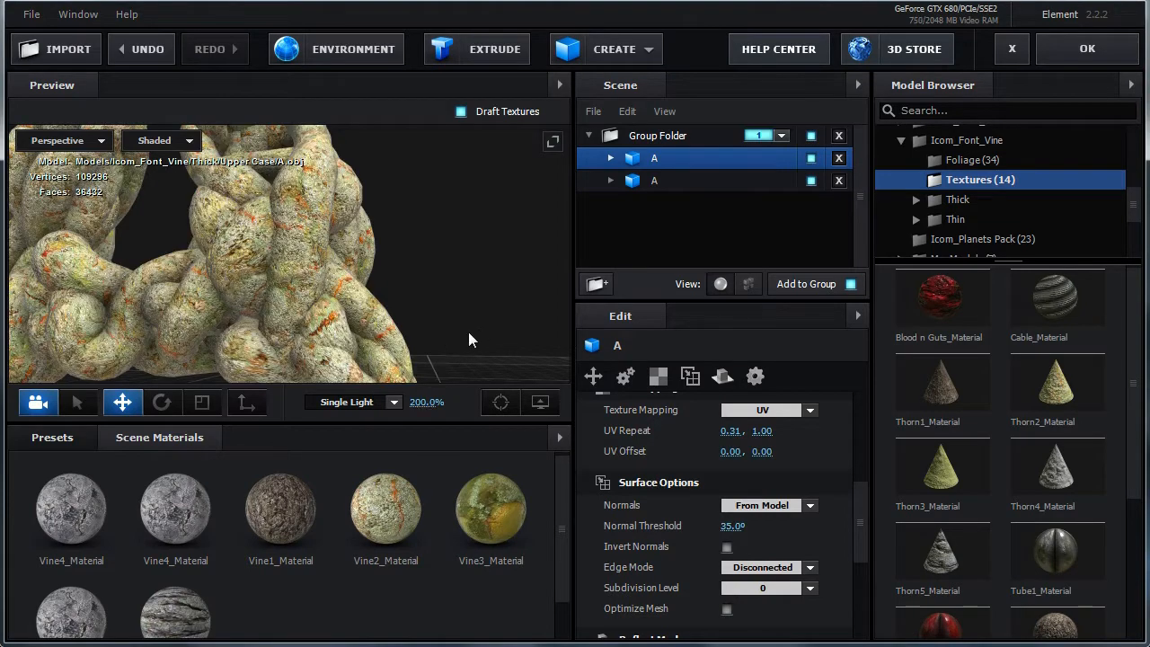
left_click_drag(418, 406, 388, 406)
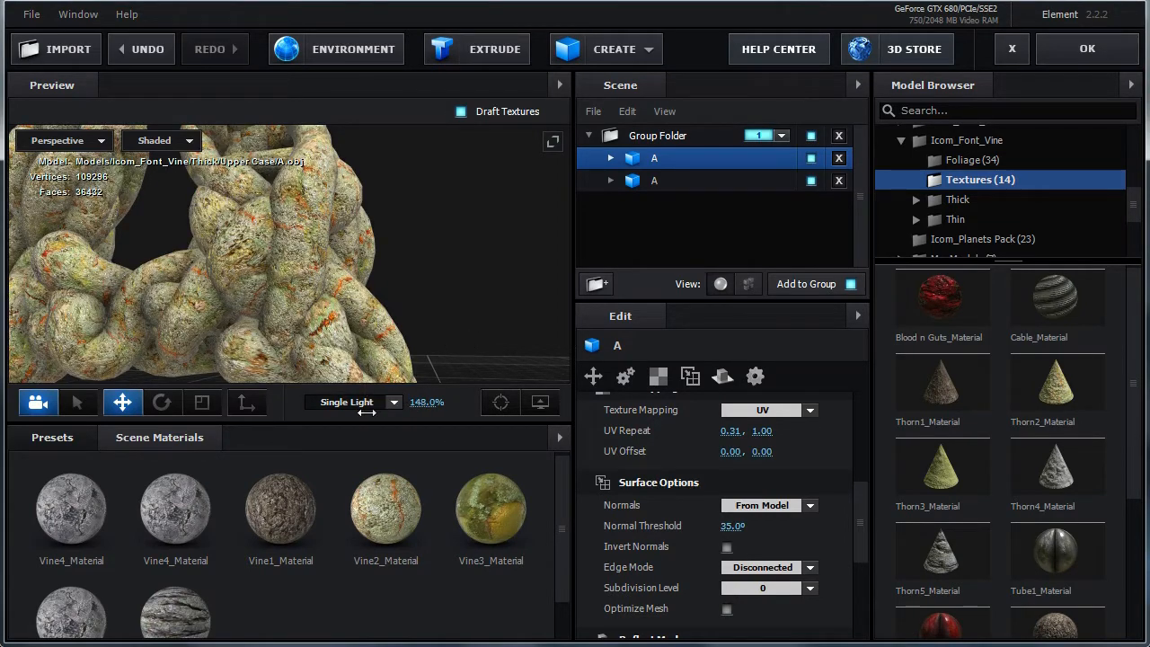
left_click_drag(366, 340, 433, 395)
left_click_drag(471, 316, 513, 436)
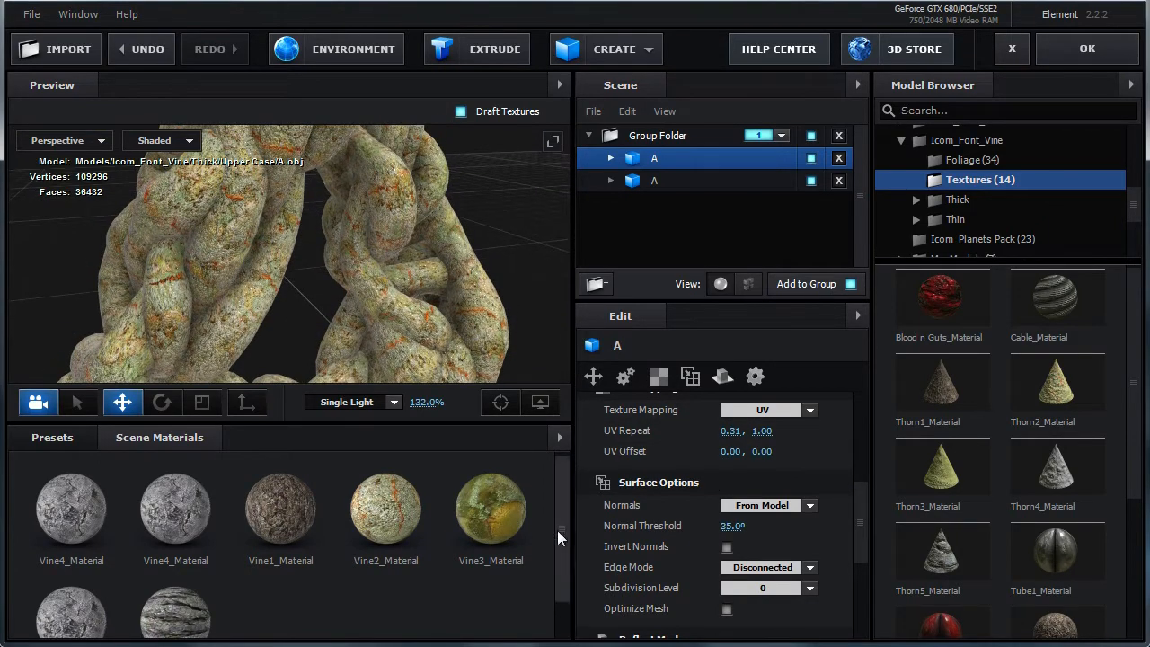
- Apply Vine3_Material to both letter A models and set the thin A's first UV Repeat value to 0.70
left_click_drag(511, 526, 469, 352)
left_click(676, 181)
left_click_drag(729, 432, 764, 437)
left_click_drag(520, 312, 431, 299)
- Apply Vine5_Material to both the thin A and the thick A
scroll(564, 552, "down", 1)
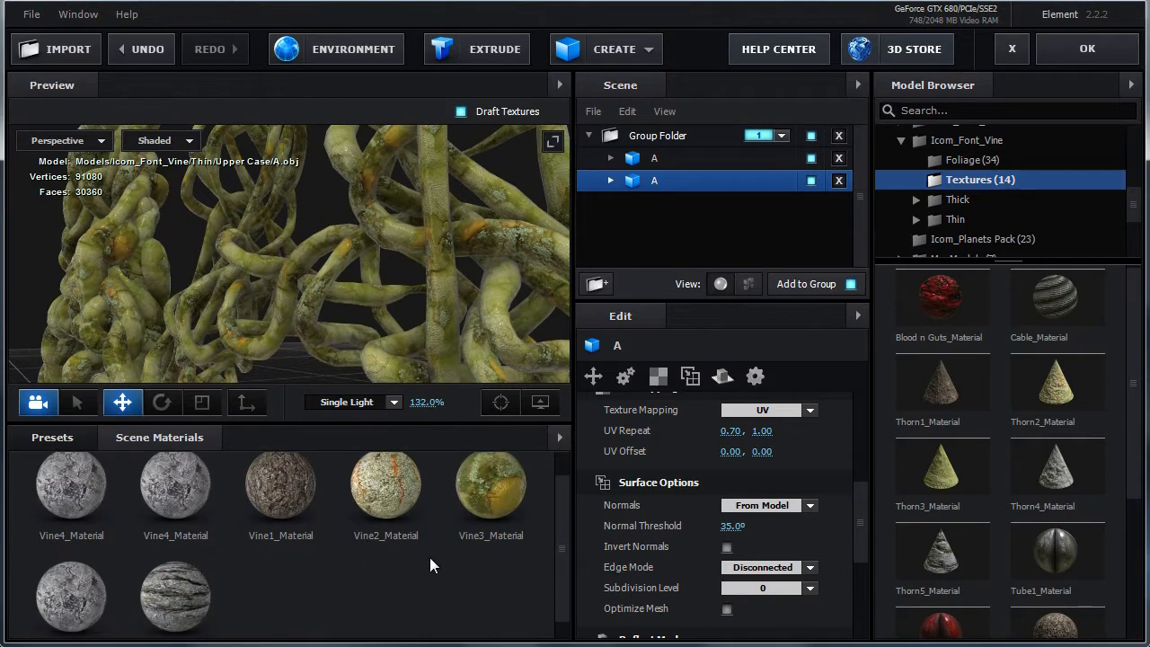
scroll(337, 566, "down", 1)
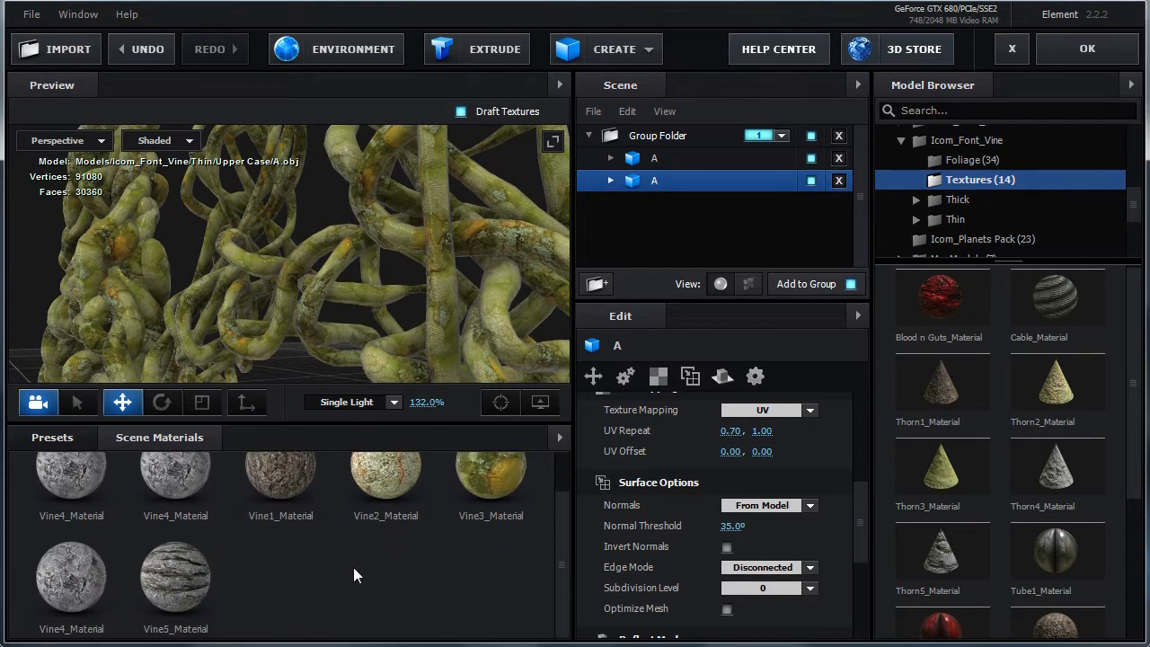
left_click_drag(204, 585, 437, 294)
left_click_drag(179, 571, 124, 308)
- Set the thick A's first UV Repeat value to 0.48
mouse_move(385, 300)
left_mouse_down()
mouse_move(301, 293)
mouse_move(396, 310)
mouse_move(288, 296)
mouse_move(367, 306)
mouse_move(289, 302)
mouse_move(444, 287)
mouse_move(192, 292)
mouse_move(259, 298)
mouse_move(305, 274)
mouse_move(212, 289)
mouse_move(241, 299)
mouse_move(395, 281)
left_mouse_up()
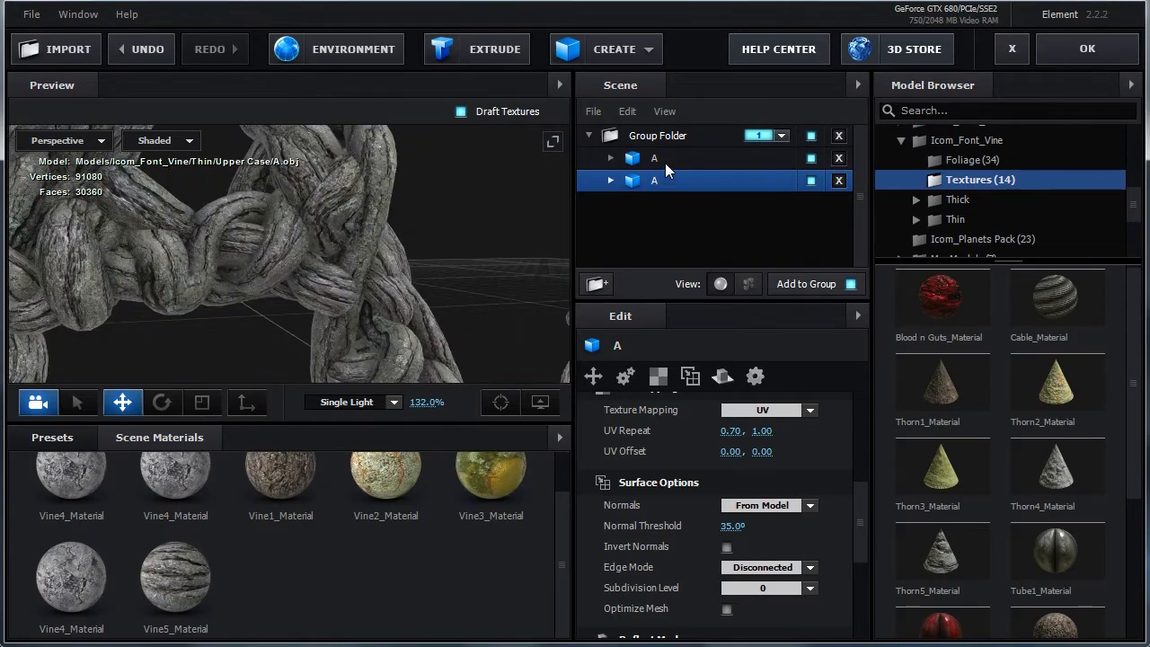
left_click(665, 162)
left_click_drag(730, 431, 754, 432)
scroll(356, 305, "down", 3)
middle_click_drag(355, 306, 357, 335)
left_click_drag(358, 332, 194, 301)
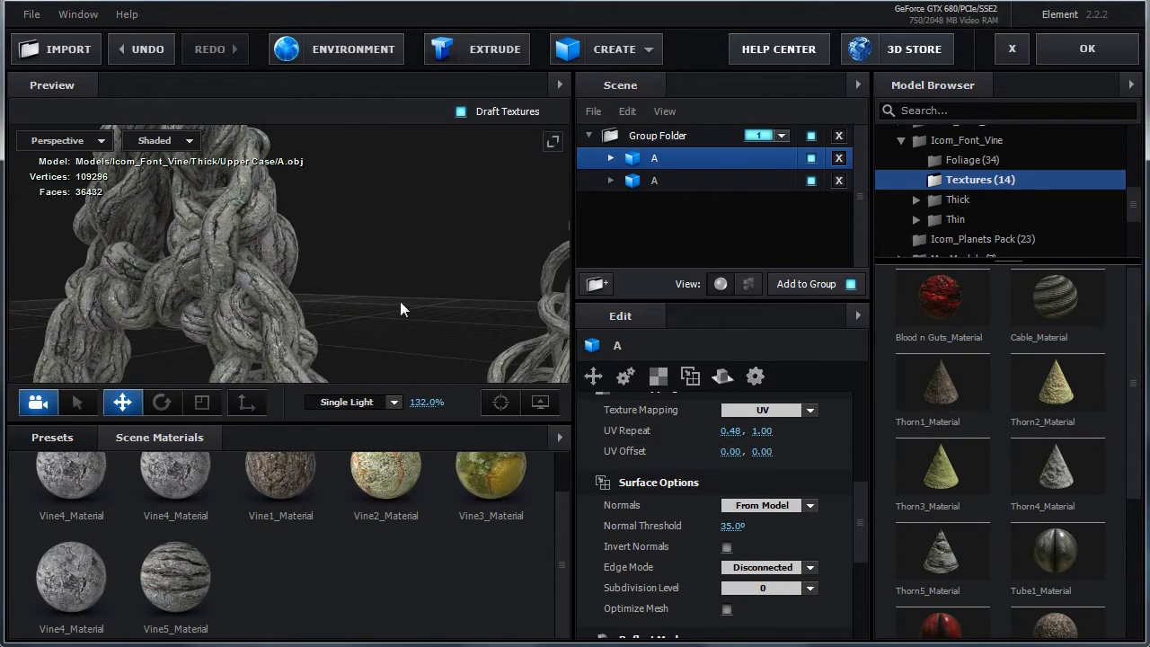
- Set the thin A's first UV Repeat value to 0.63 and view both letters from farther away
left_click(692, 181)
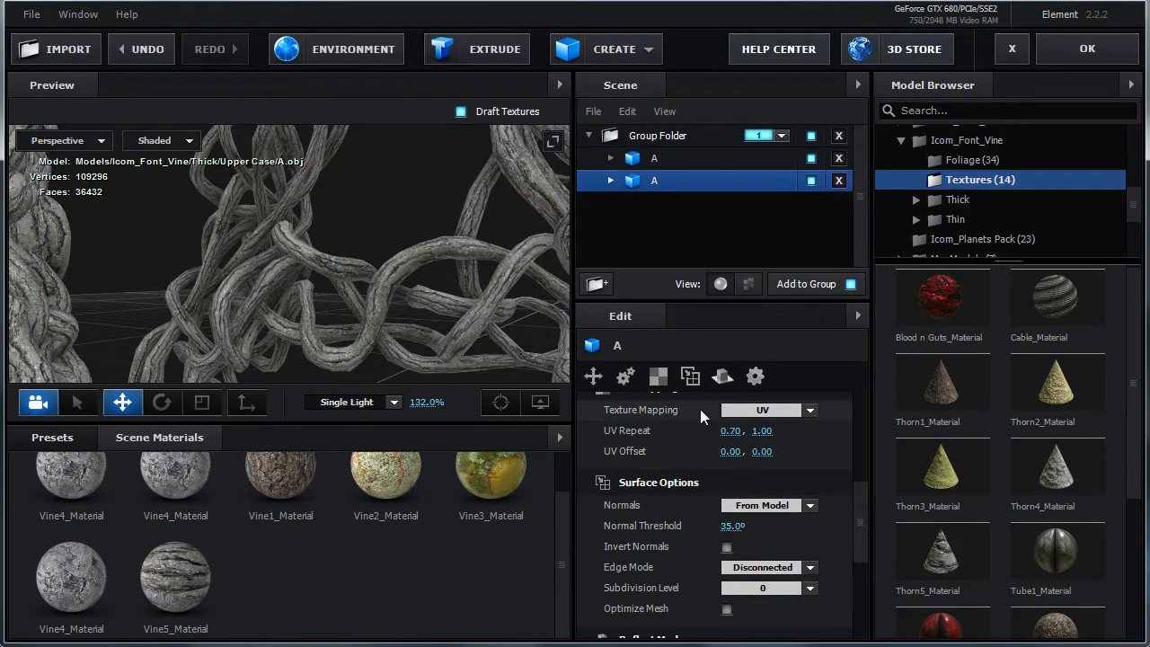
left_click_drag(730, 431, 722, 435)
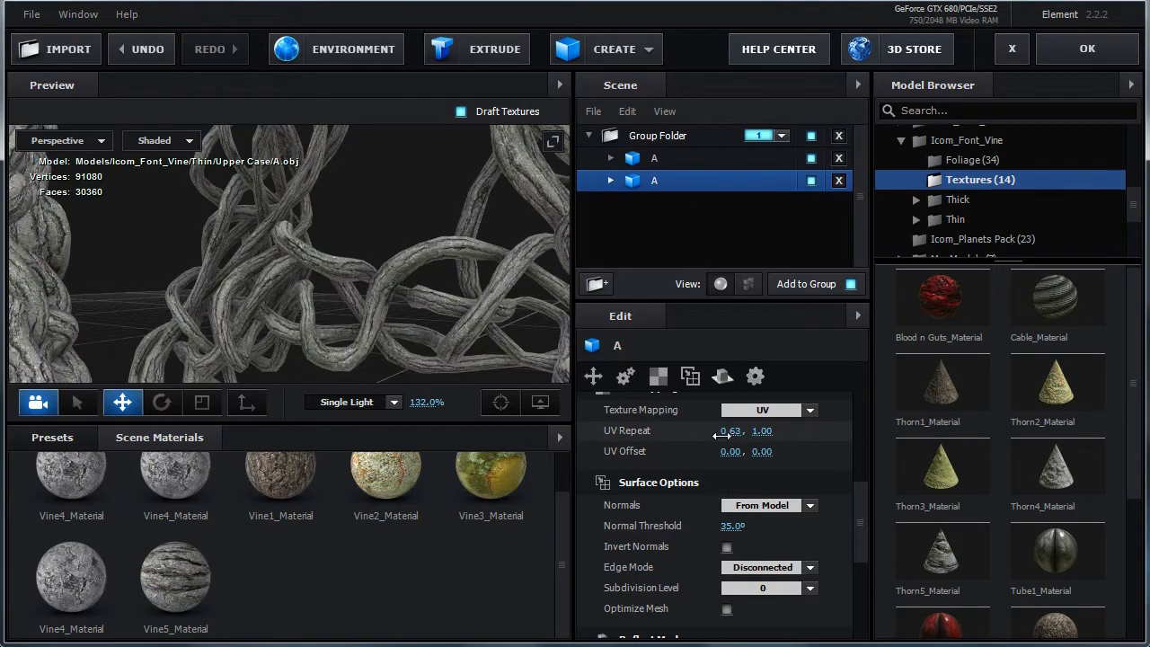
left_click_drag(473, 271, 364, 276)
scroll(380, 295, "down", 5)
- Remove the unused materials from the scene materials
right_click(399, 571)
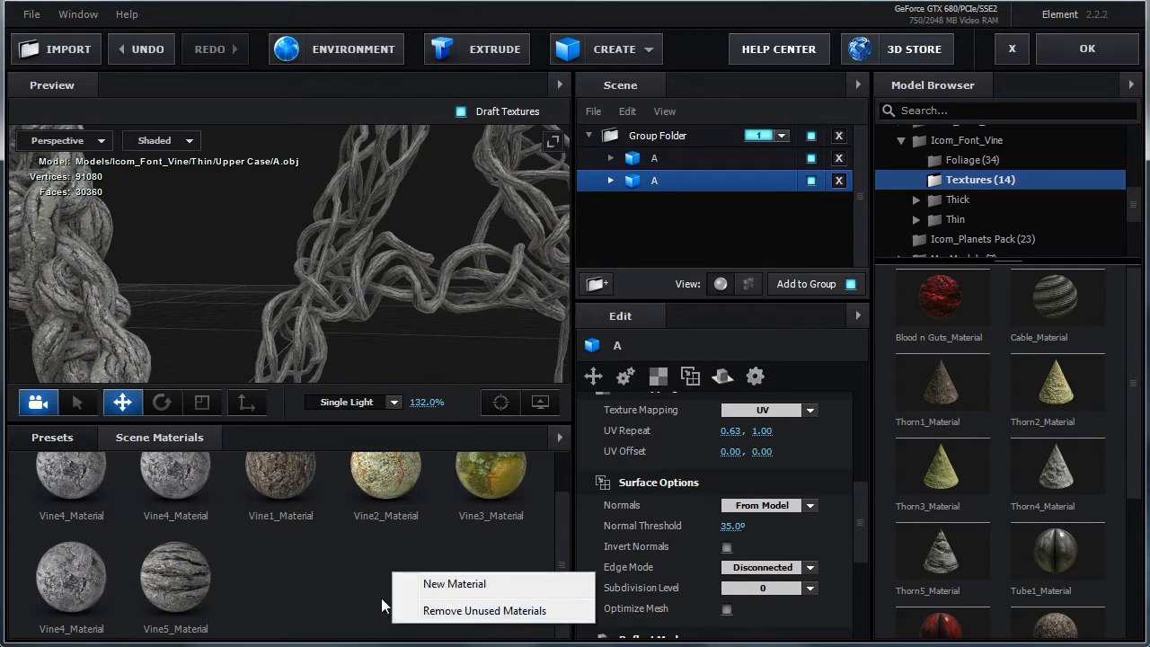
left_click(423, 611)
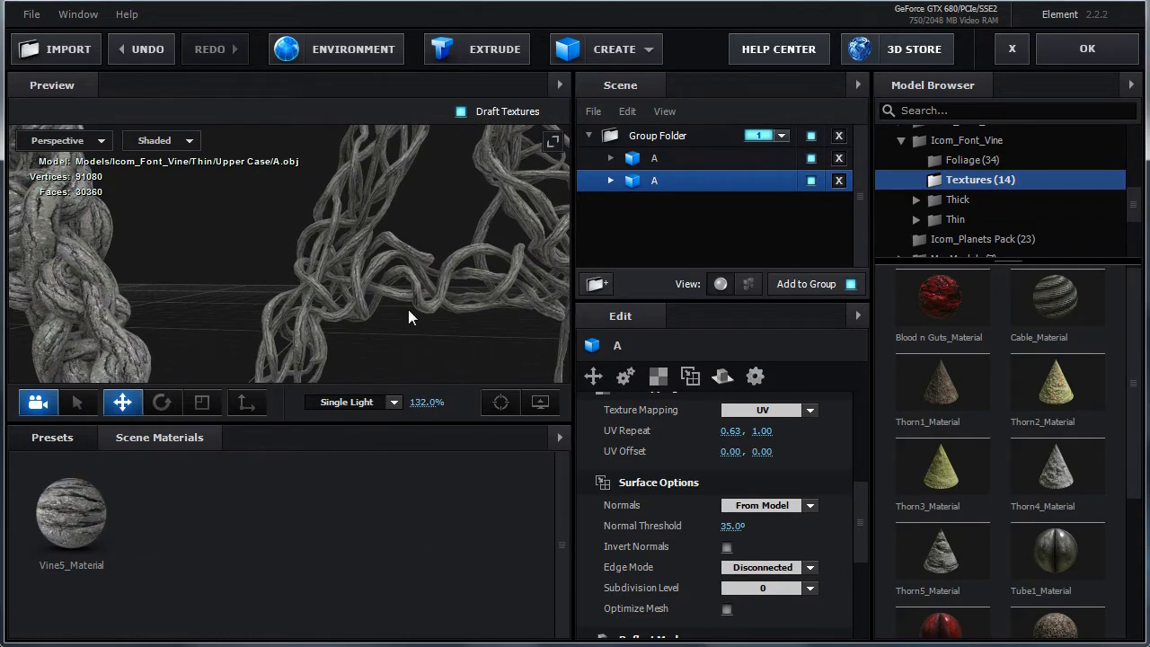
left_click_drag(408, 315, 411, 316)
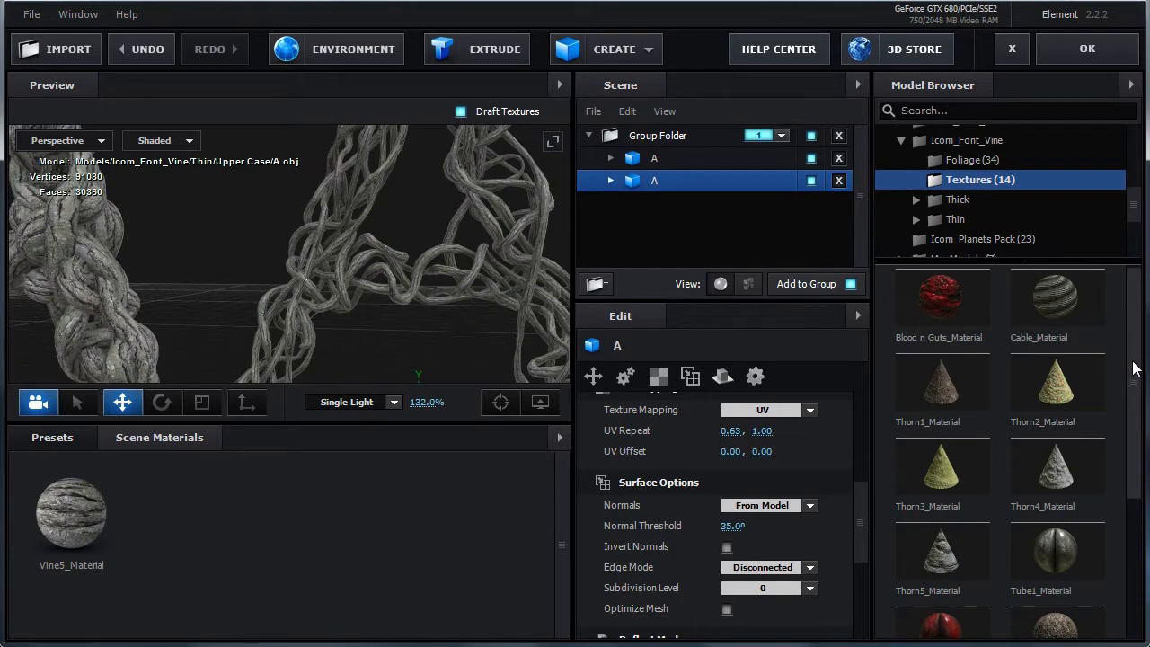
- Load Tube1_Material, Tube2_Material, Cable_Material and Blood n Guts_Material from the Textures folder into the scene
scroll(1133, 367, "down", 2)
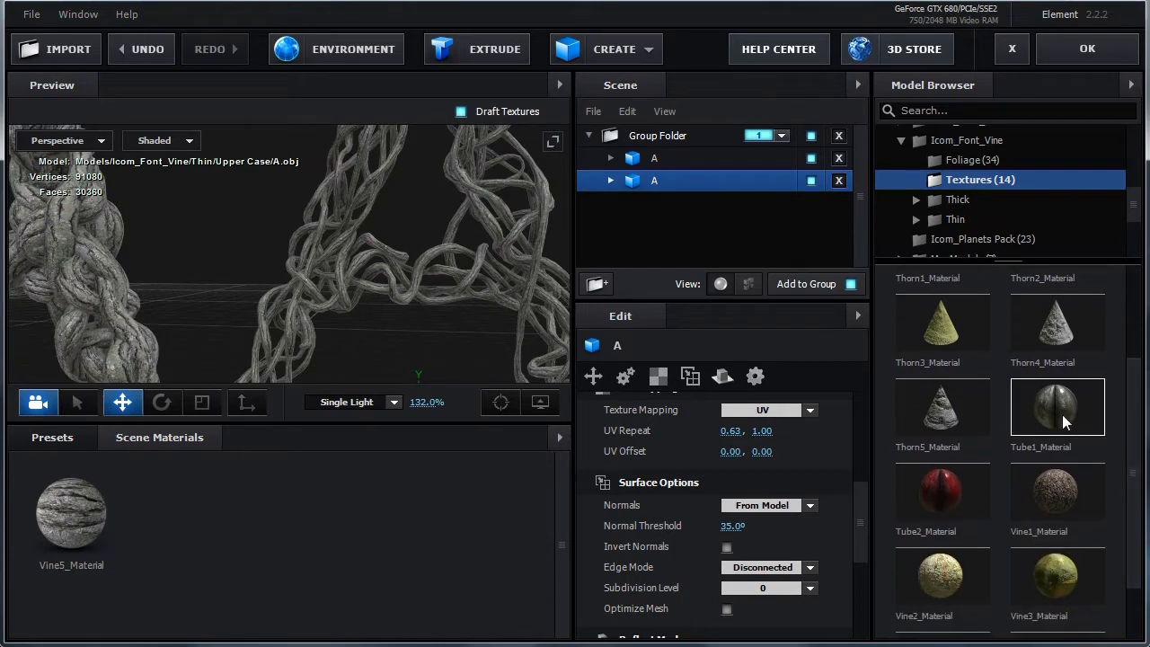
left_click(1062, 414)
left_click(956, 493)
scroll(1126, 366, "up", 2)
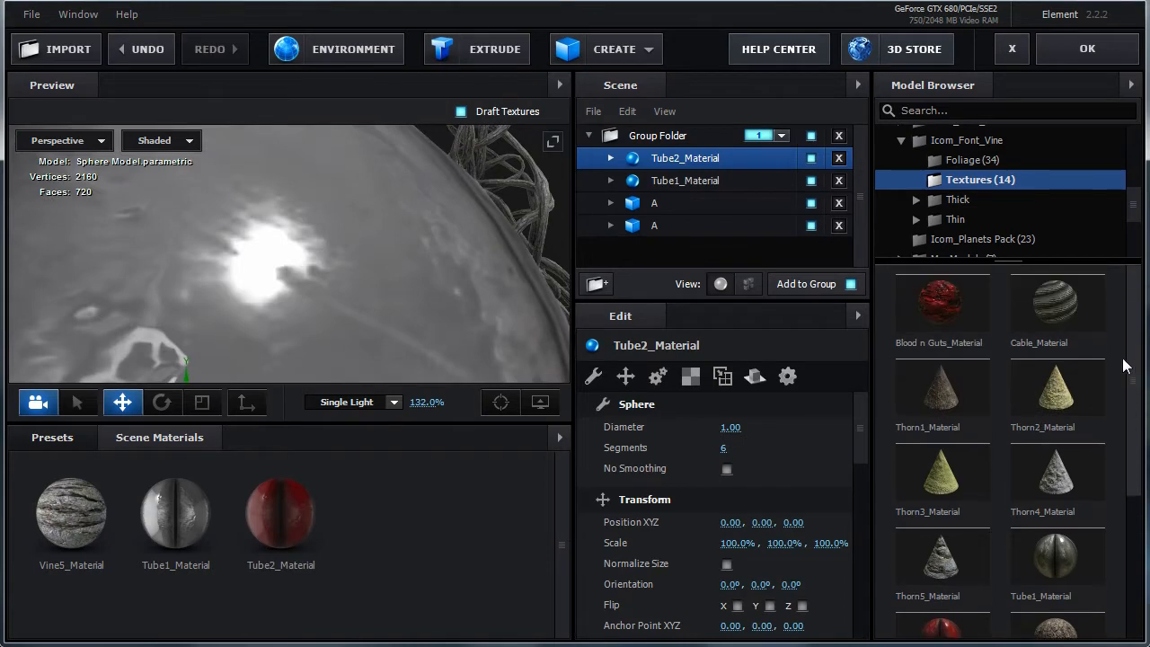
left_click(1056, 303)
left_click(952, 310)
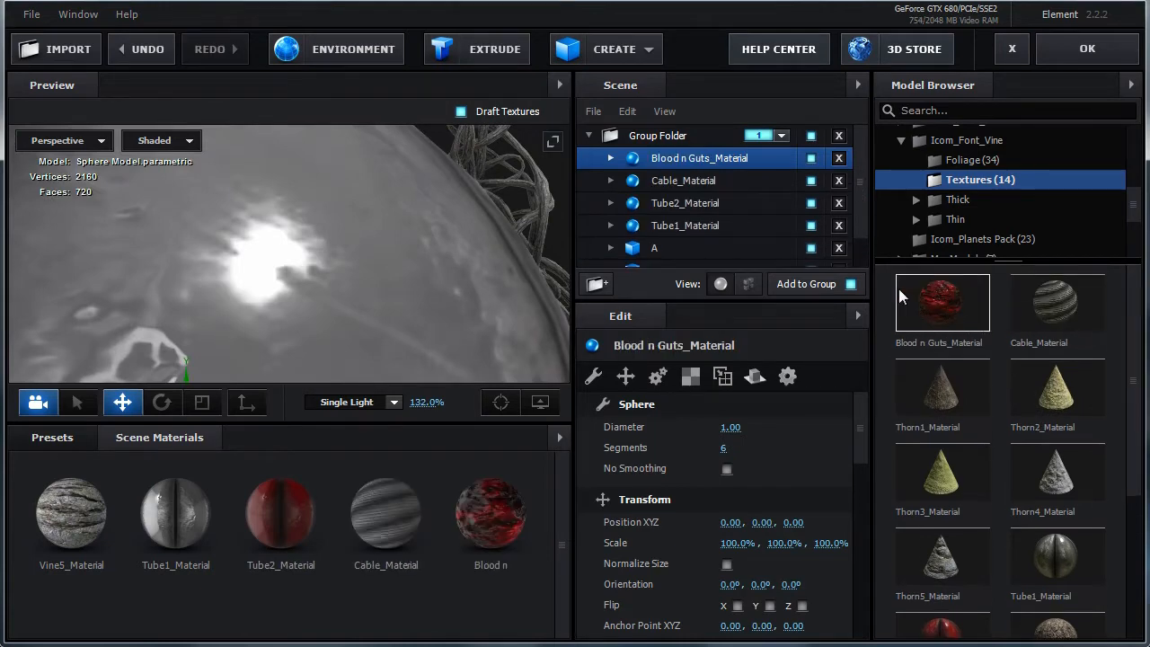
- Delete the Blood n Guts, Cable, Tube2 and Tube1 material spheres from the group folder, leaving only the two A models
left_click(839, 159)
left_click(839, 159)
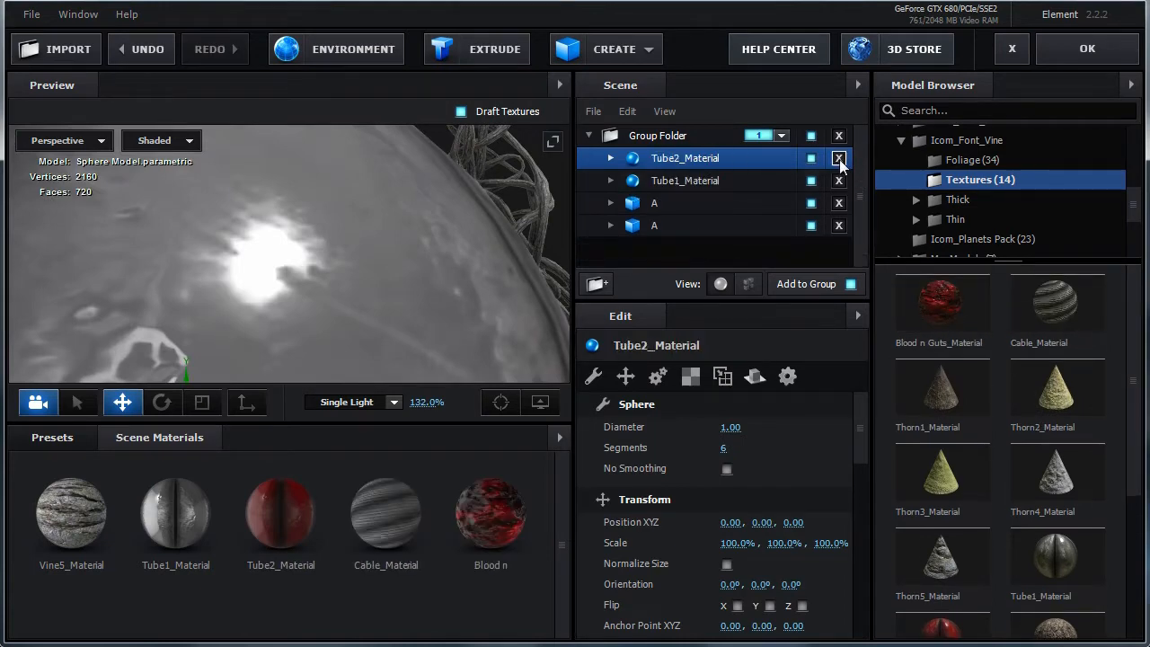
left_click(839, 159)
left_click(839, 159)
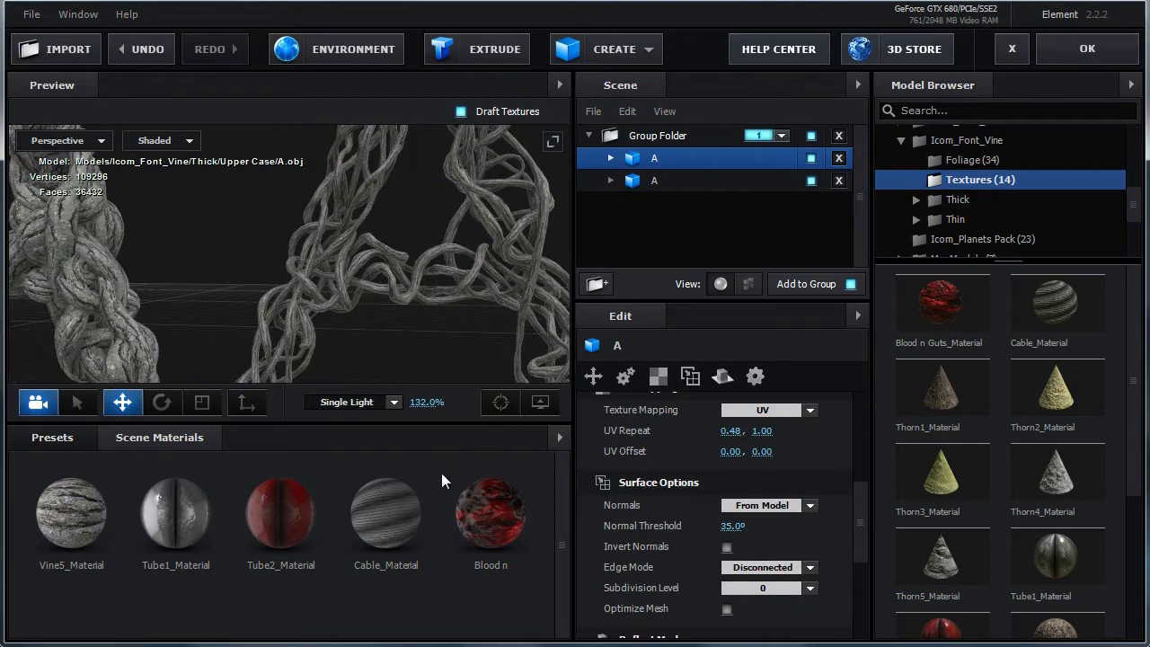
- Apply Tube1_Material to both the thin A and the thick A
scroll(397, 300, "down", 3)
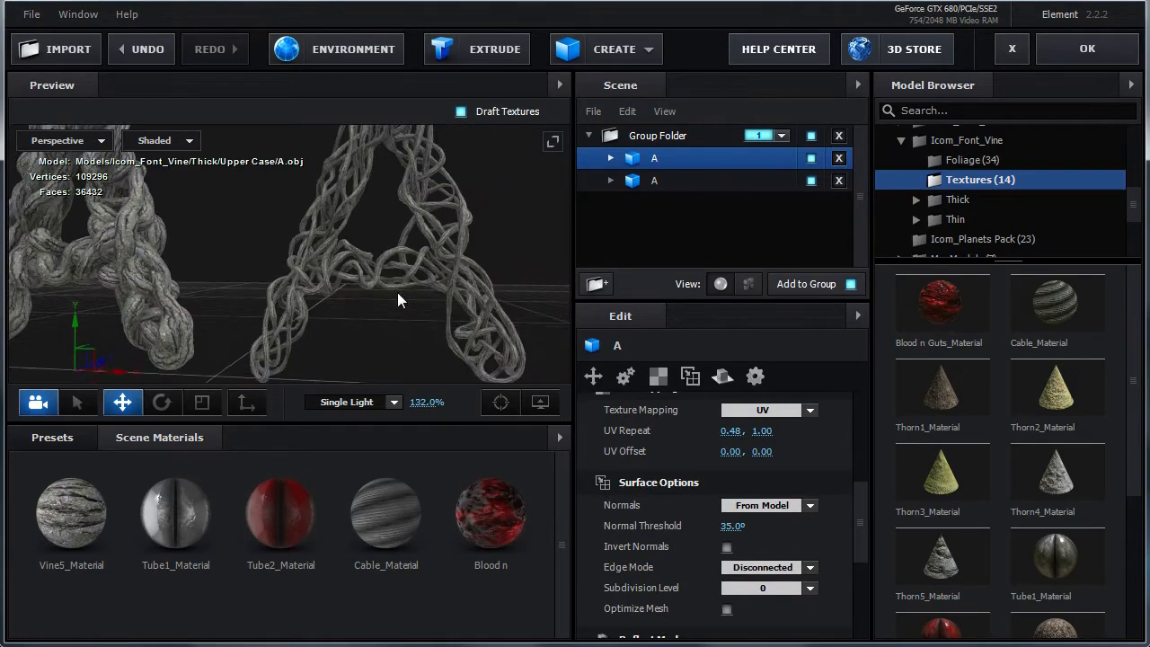
scroll(397, 292, "down", 5)
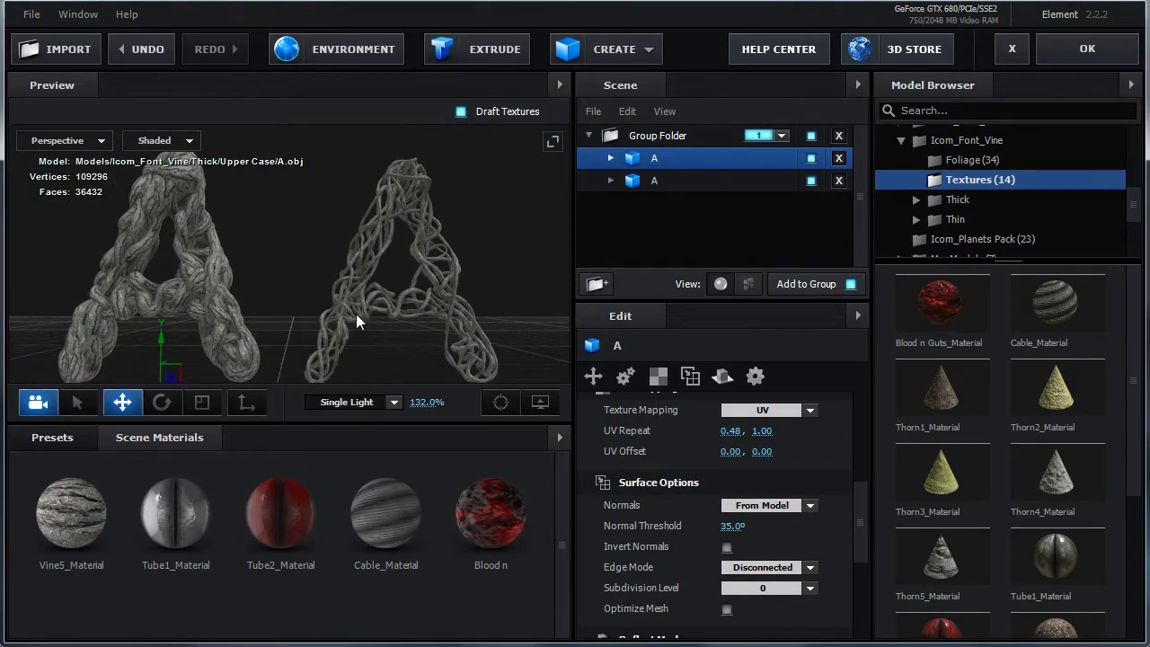
scroll(360, 310, "up", 5)
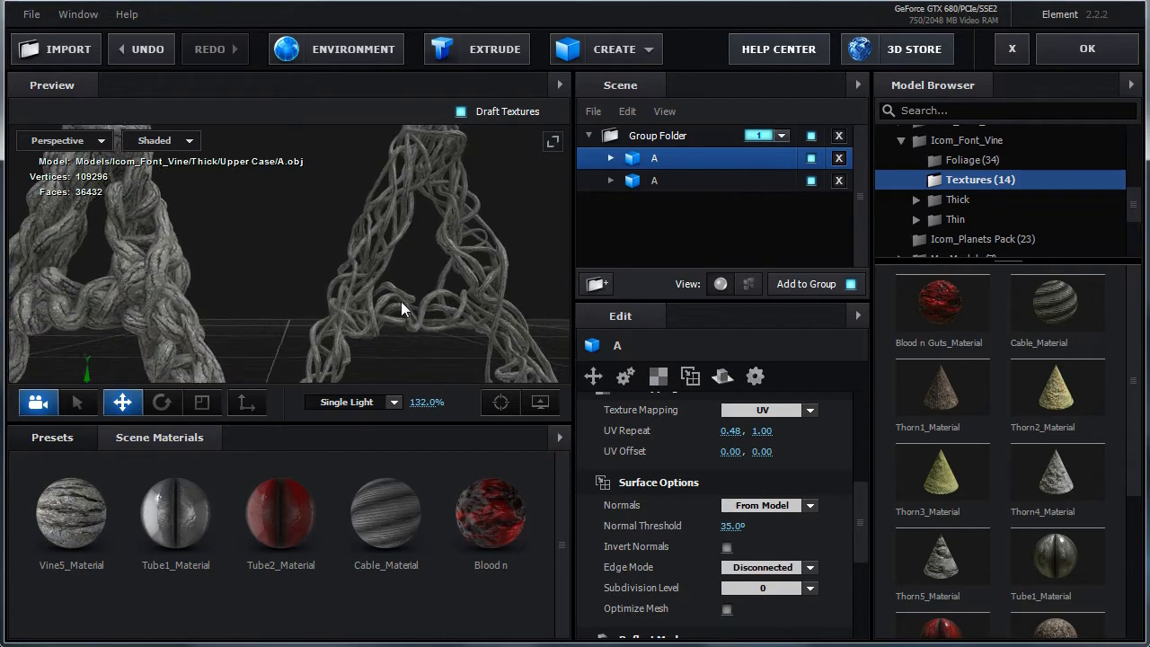
left_click_drag(401, 310, 447, 329)
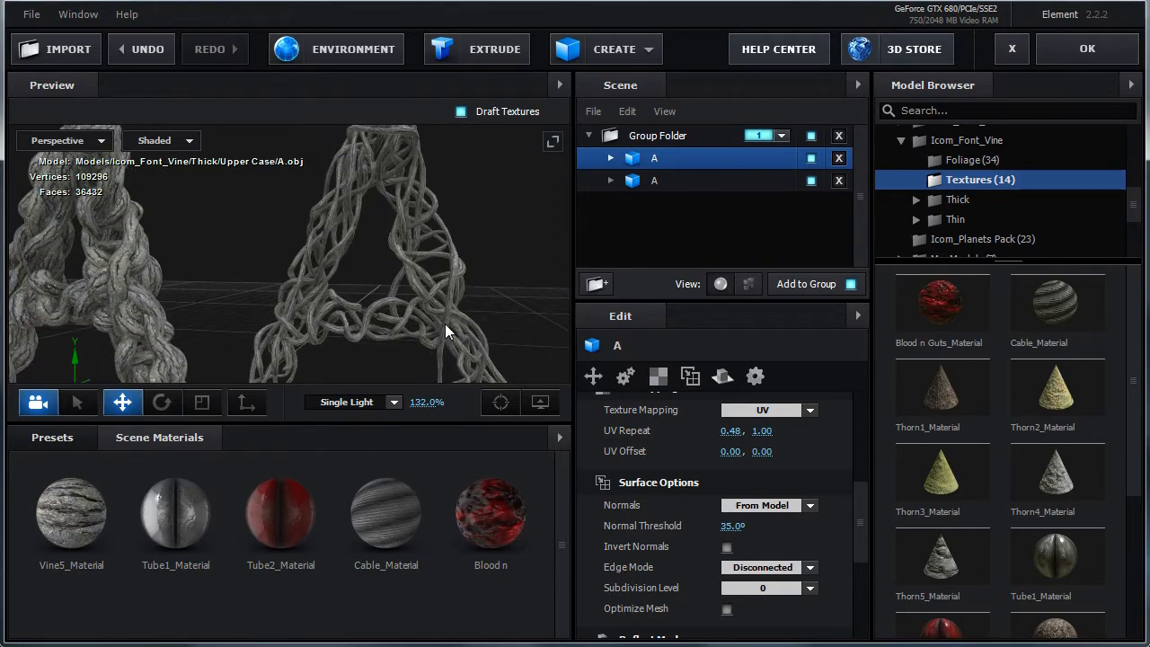
scroll(445, 331, "up", 4)
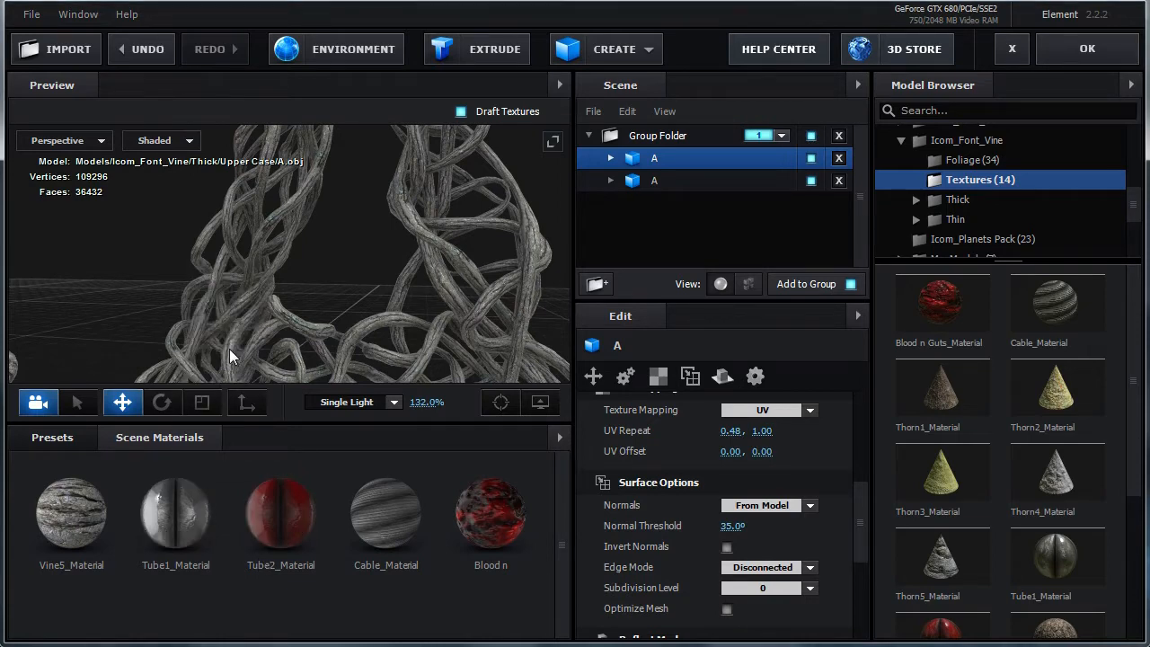
left_click_drag(226, 335, 343, 333)
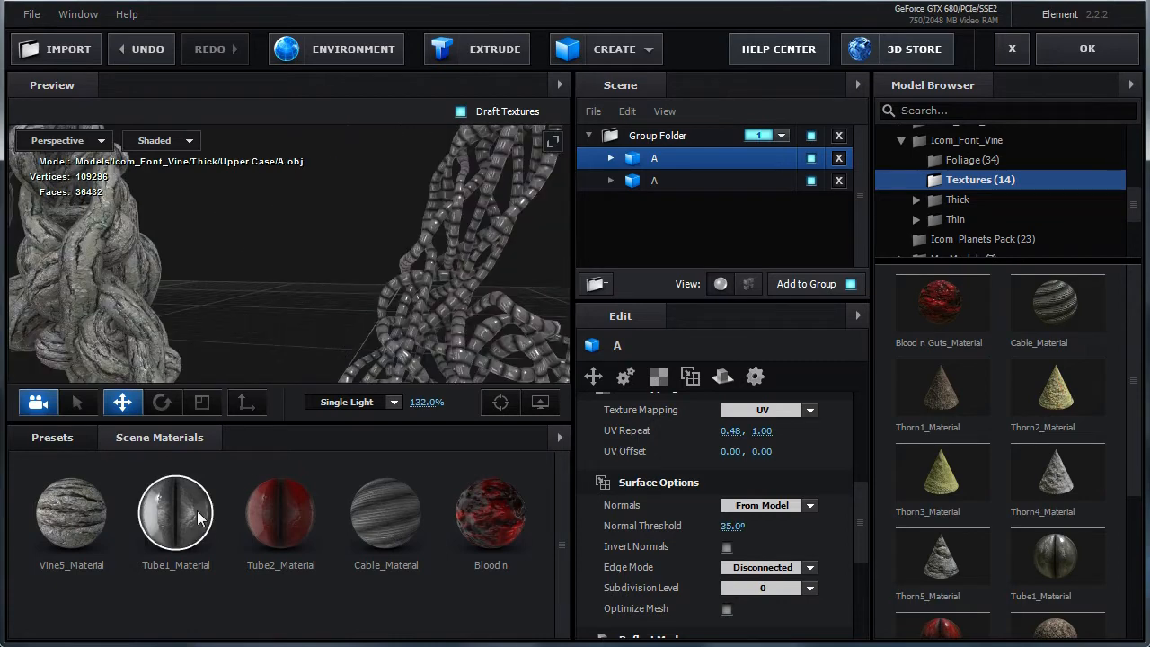
left_click_drag(197, 510, 143, 340)
left_click_drag(321, 344, 425, 331)
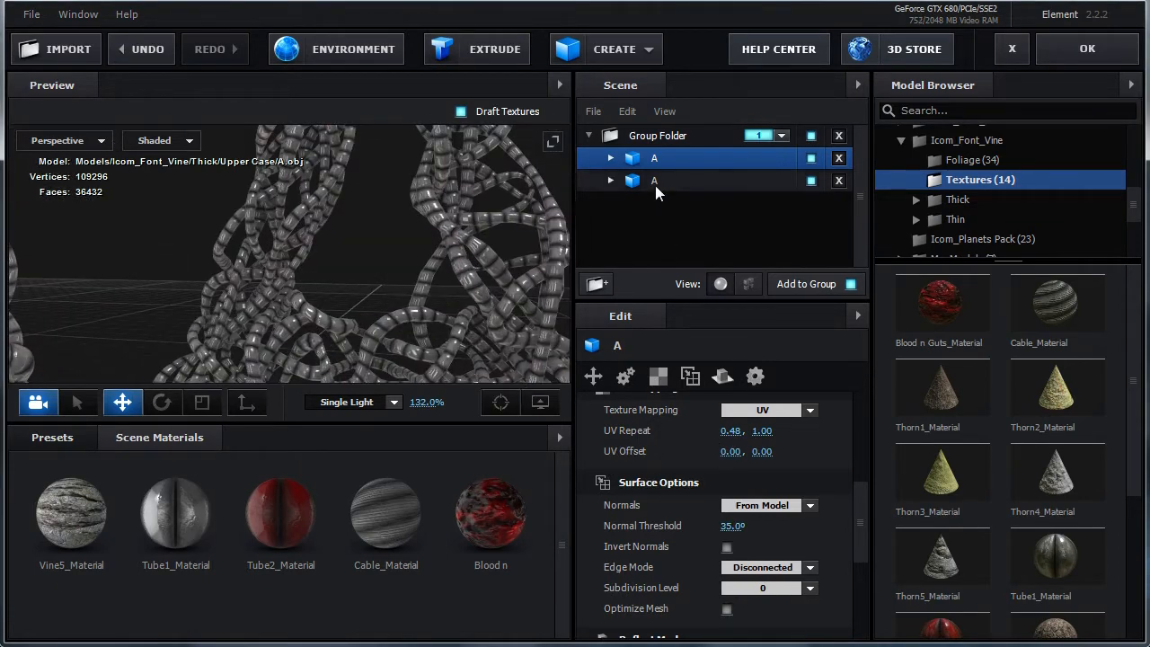
- Set the thin A's first UV Repeat value to 1.18
left_click_drag(861, 522, 847, 415)
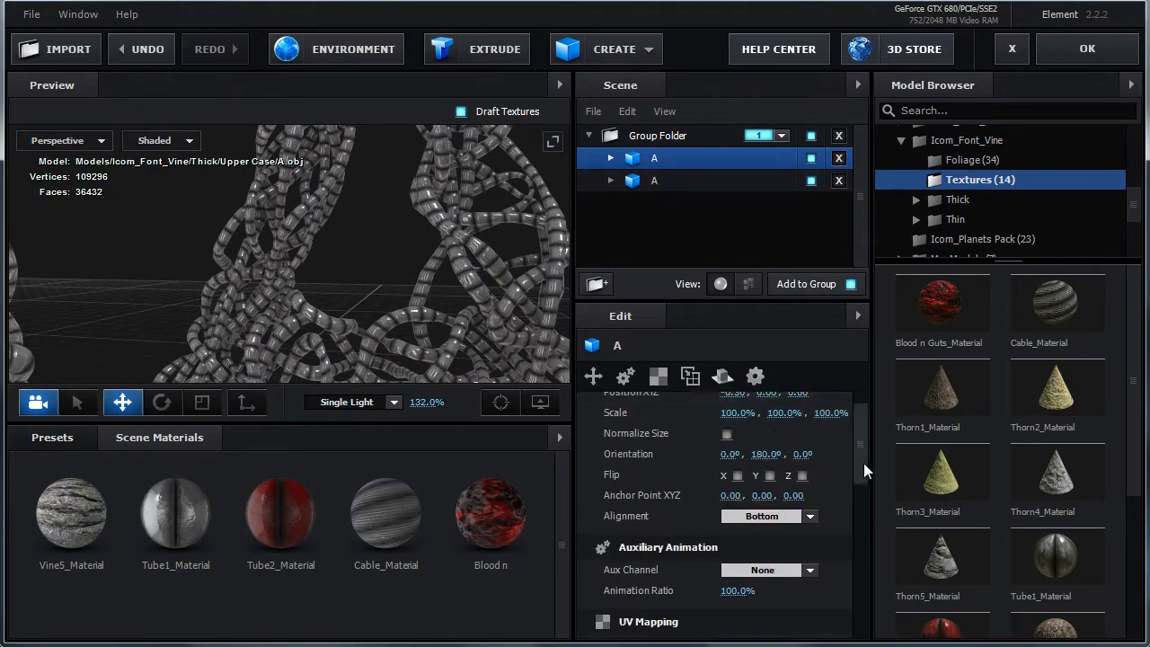
left_click_drag(864, 462, 860, 529)
left_click_drag(730, 469, 822, 477)
left_click(685, 182)
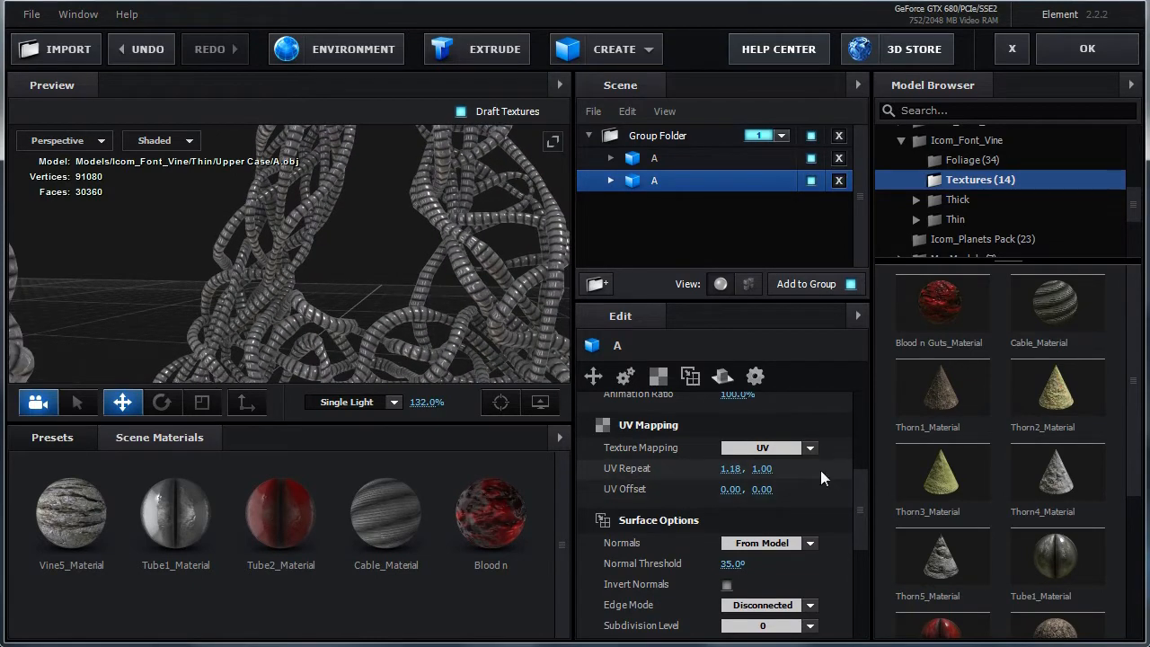
- Set the thick A's first UV Repeat value to 1.22 and examine the tube texture on both letters up close
left_click_drag(467, 278, 479, 421)
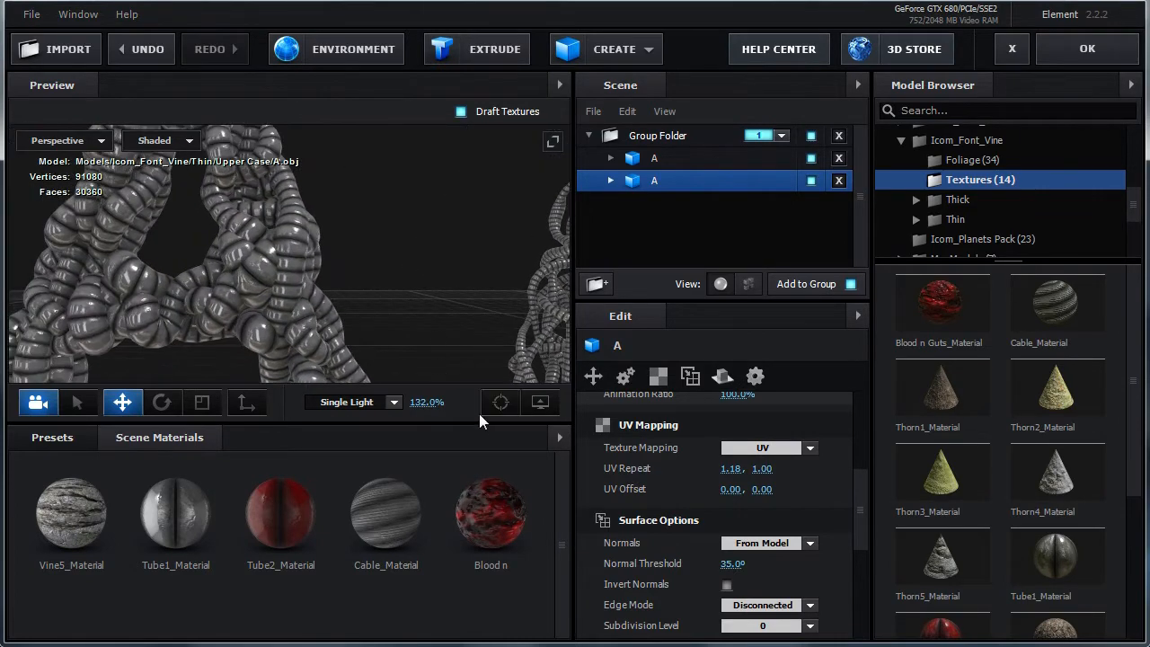
left_click(662, 158)
left_click_drag(732, 468, 878, 489)
left_click_drag(442, 268, 344, 297)
scroll(329, 294, "up", 6)
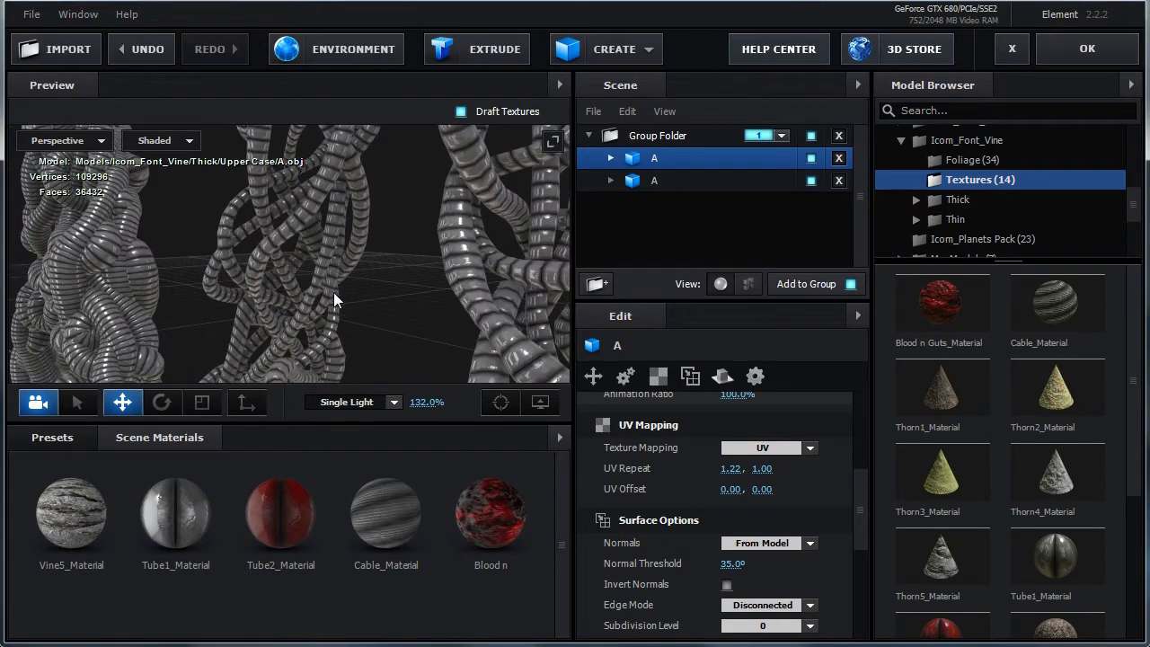
left_click_drag(490, 288, 486, 287)
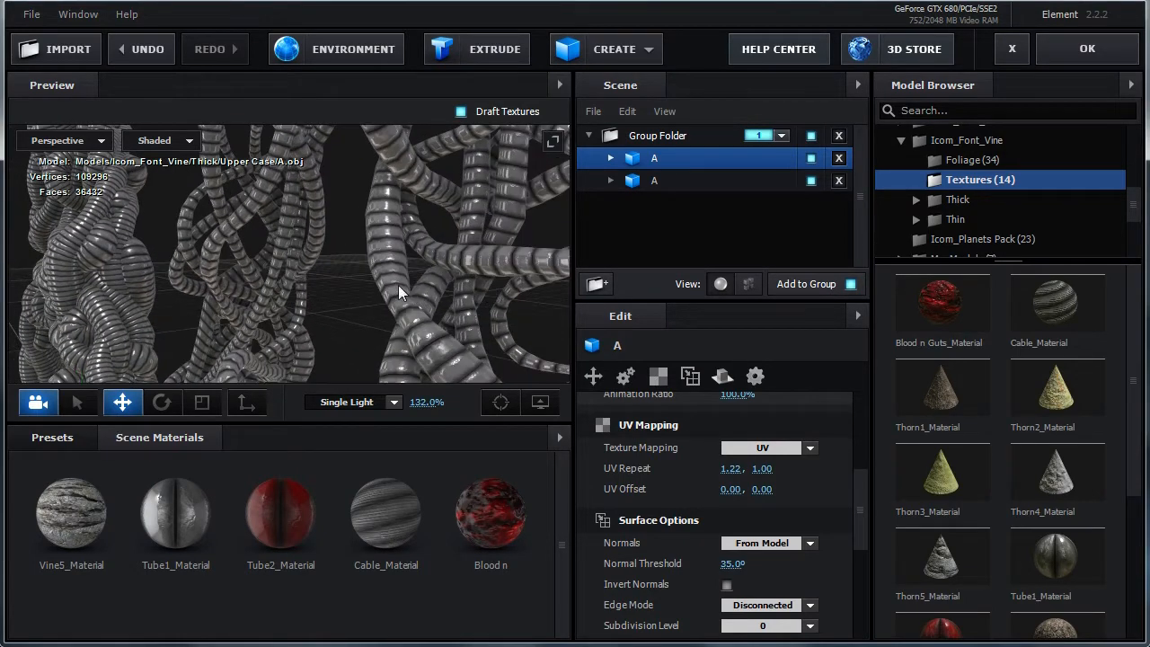
left_click_drag(398, 285, 397, 284)
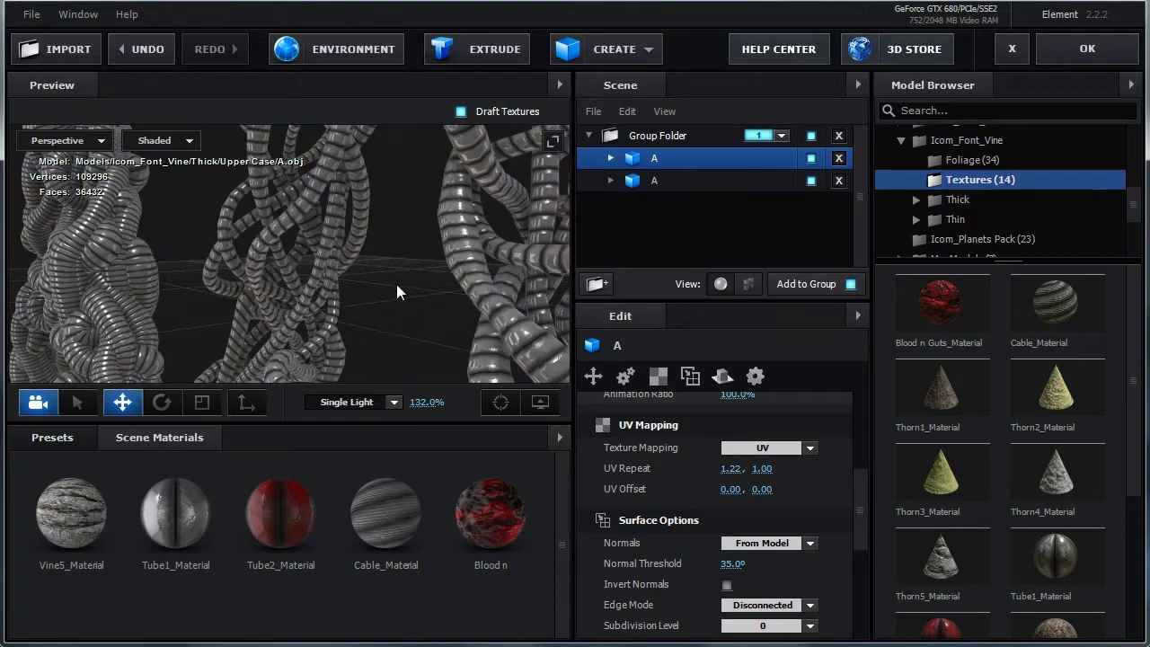
- Turn off draft textures and apply Tube2_Material to both the thin A and the thick A
left_click(461, 111)
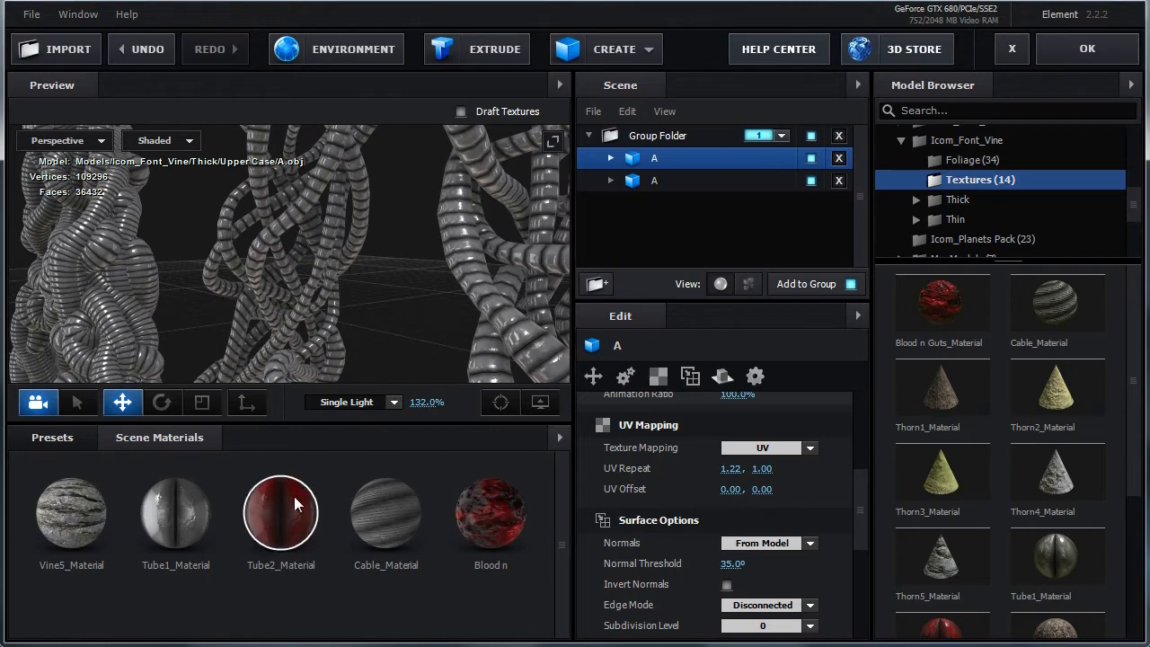
left_click_drag(289, 487, 295, 307)
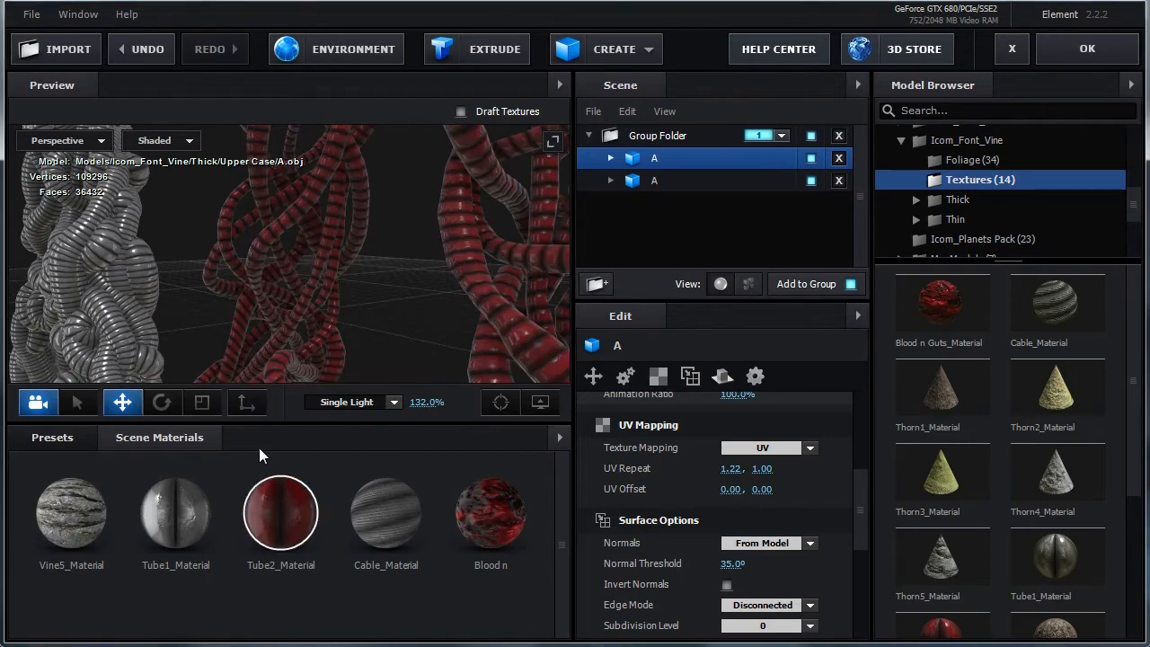
left_click_drag(259, 447, 119, 310)
left_click_drag(419, 293, 320, 289)
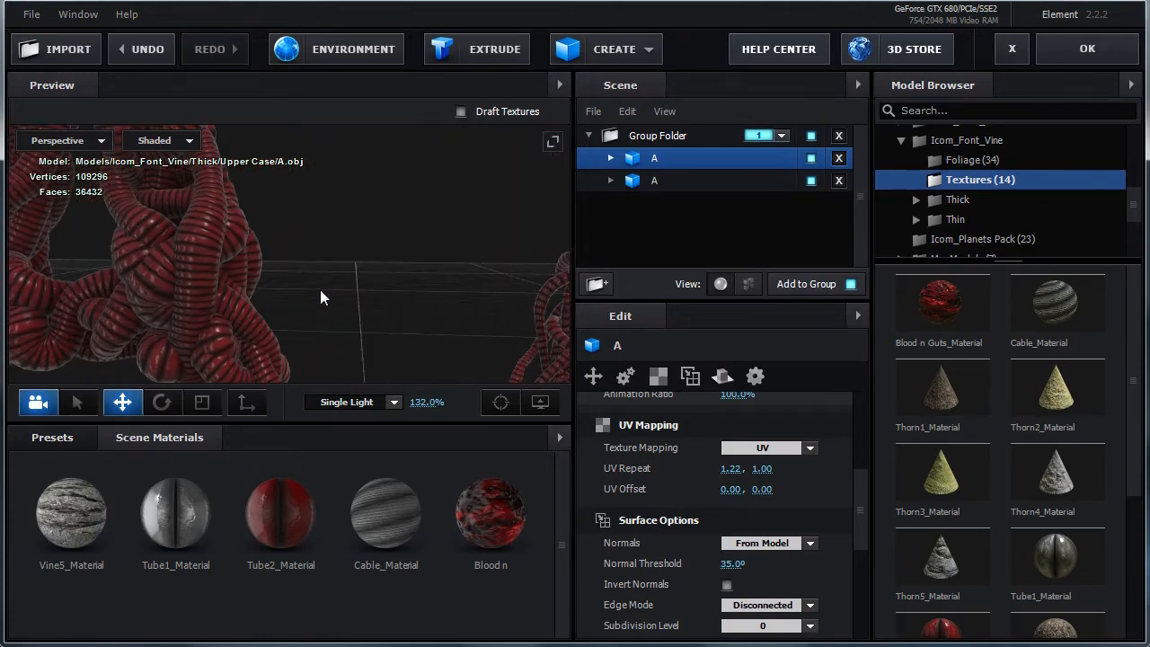
- Apply Cable_Material to both A models and raise the preview light brightness to 499%
left_click_drag(401, 517, 247, 304)
left_click_drag(388, 517, 550, 330)
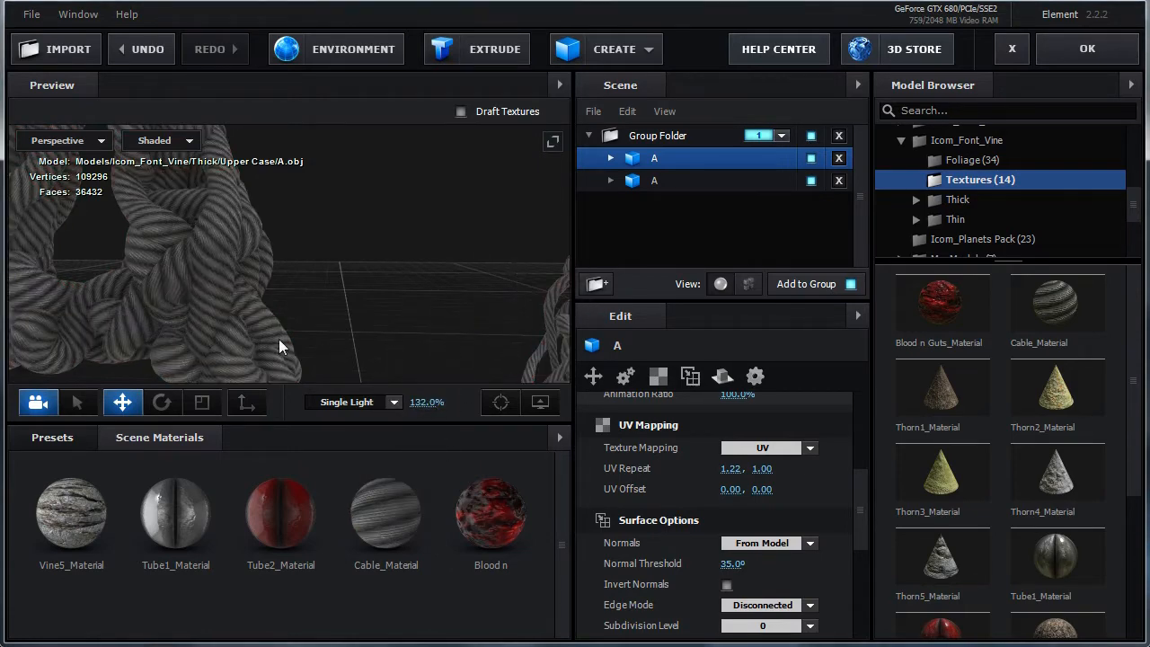
left_click_drag(422, 403, 767, 412)
left_click_drag(193, 309, 388, 305)
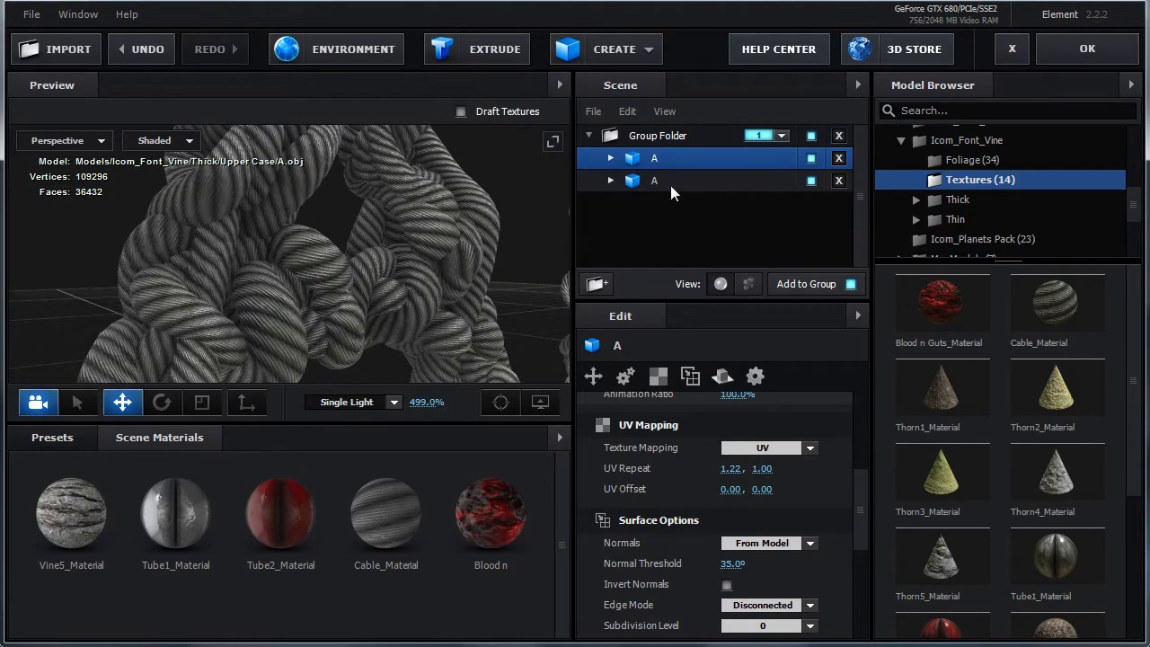
- Set the thick A's first UV Repeat value to 0.99
left_click(701, 187)
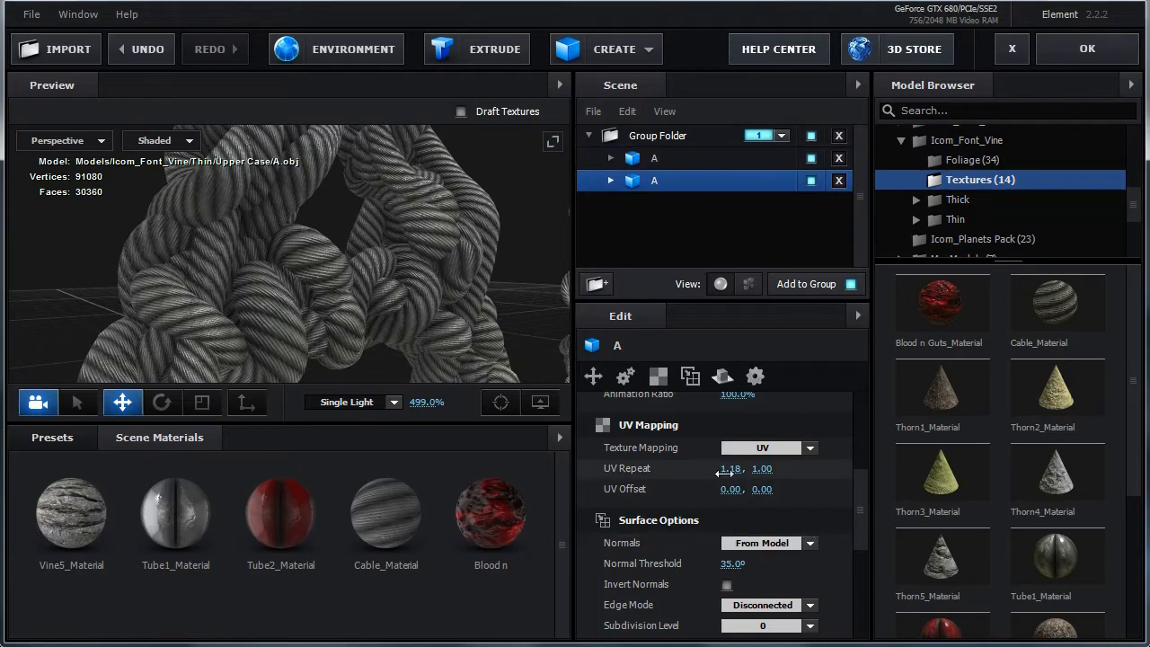
left_click_drag(715, 468, 687, 468)
left_click(689, 163)
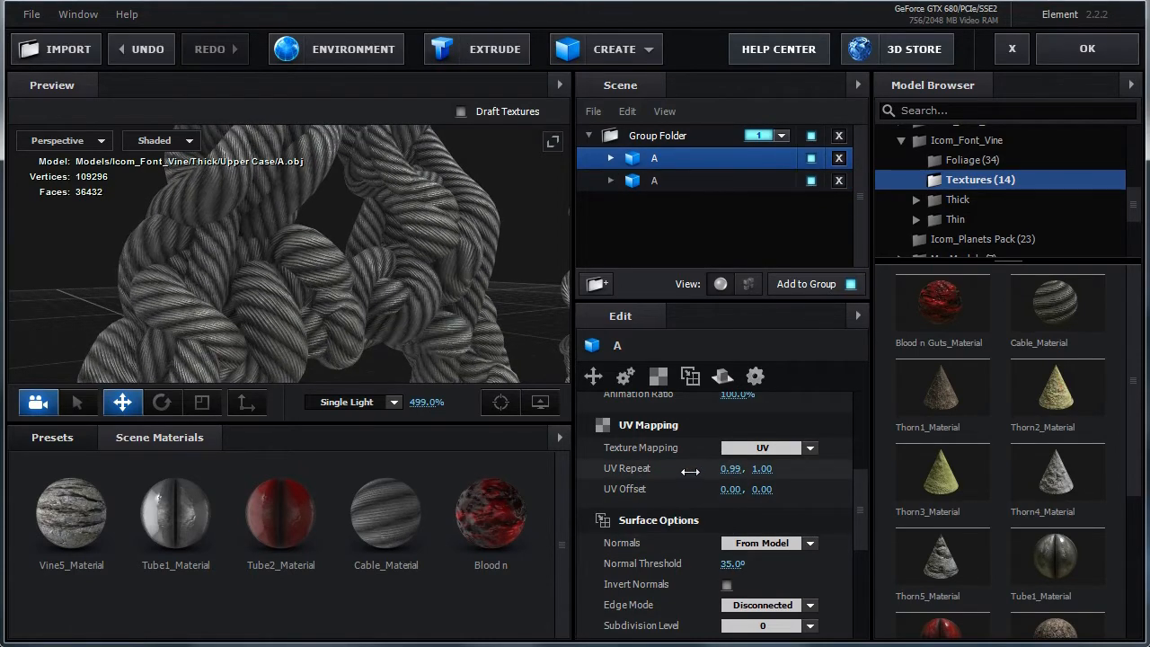
- Set the thin A's first UV Repeat value to 1.62
left_click_drag(412, 287, 312, 292)
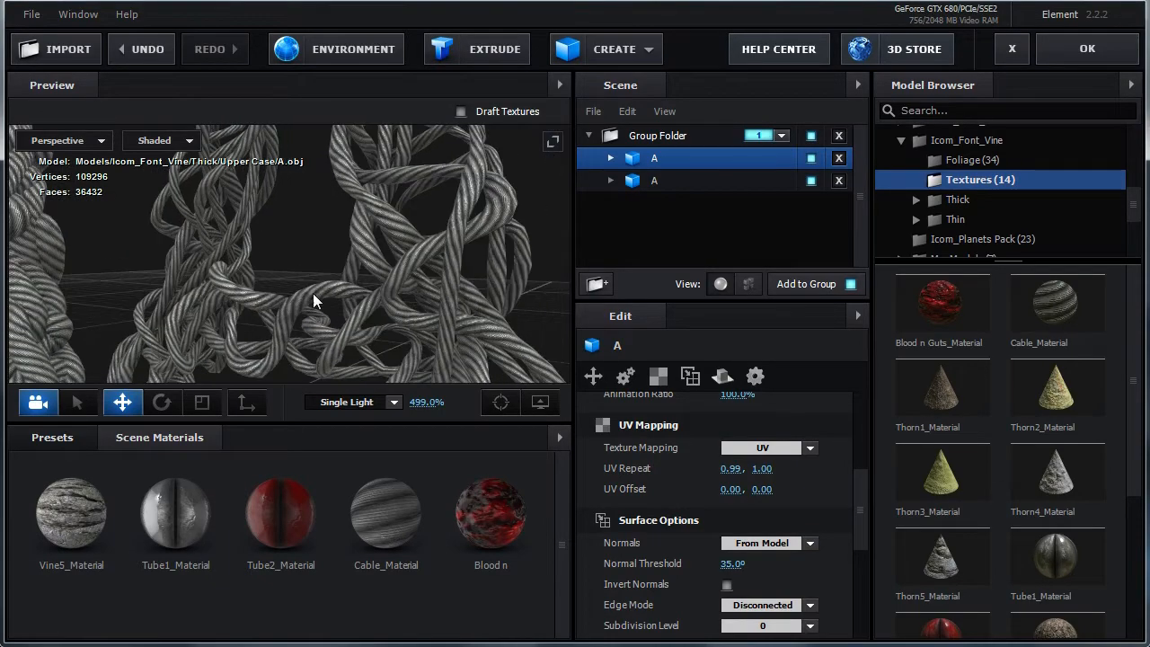
left_click(696, 183)
left_click_drag(730, 474, 877, 476)
left_click_drag(415, 361, 470, 345)
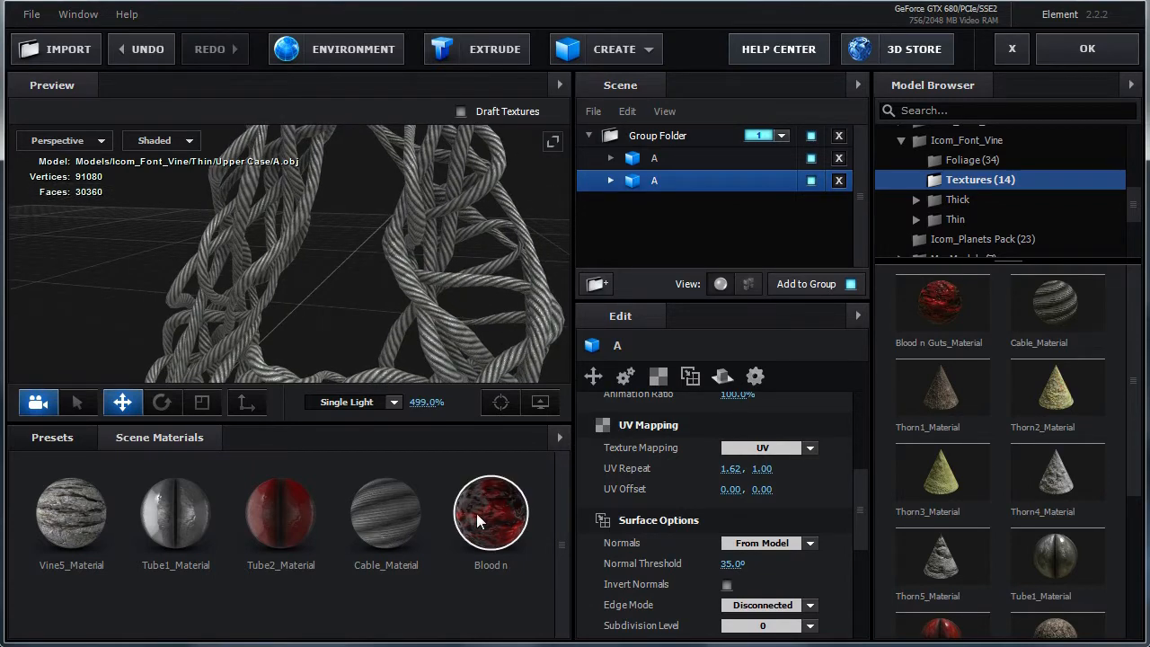
- Apply Blood n Guts_Material to the thin A and set its first UV Repeat value to 0.38
left_click_drag(488, 527, 446, 405)
left_click_drag(391, 297, 452, 377)
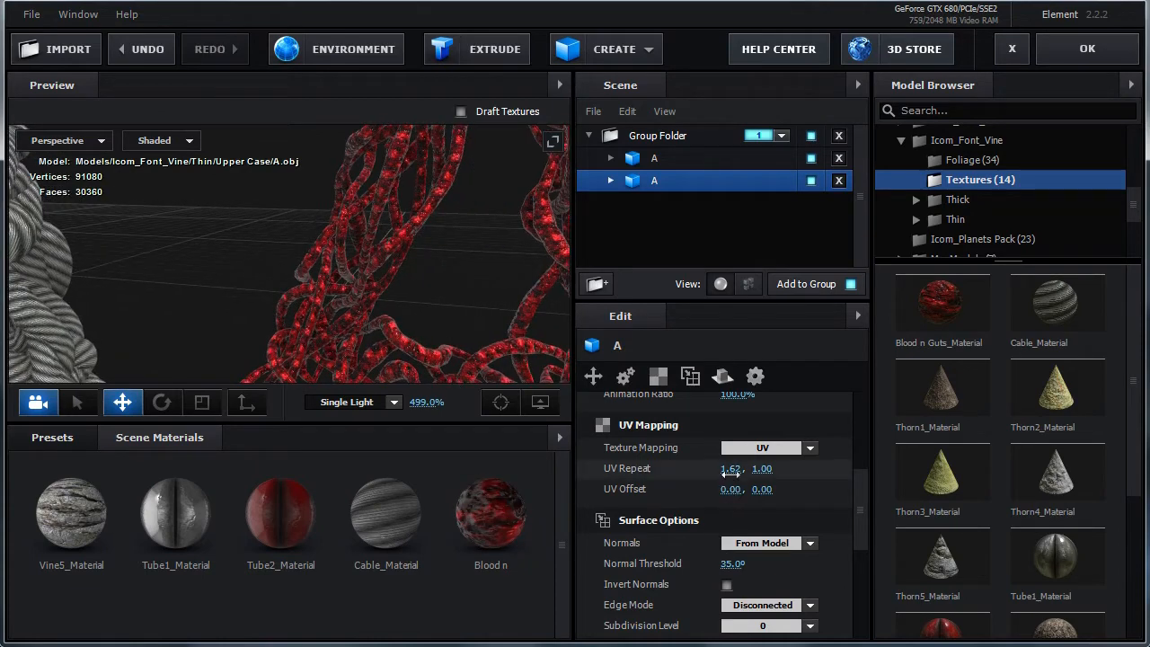
left_click_drag(729, 468, 527, 494)
scroll(356, 293, "down", 3)
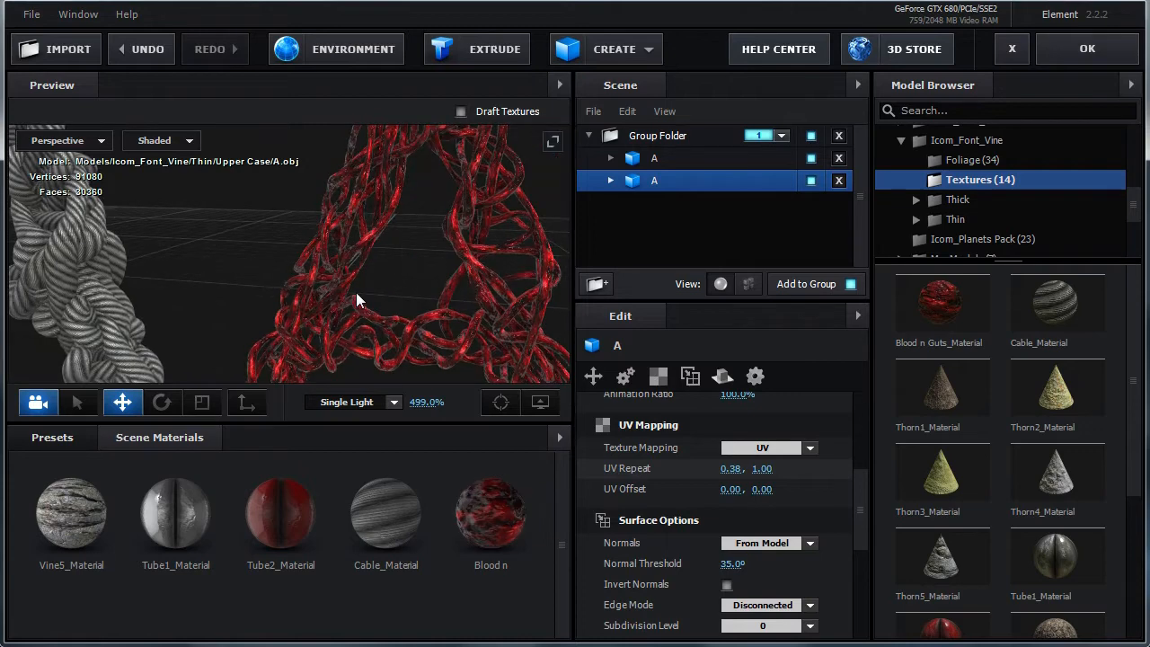
left_click_drag(356, 293, 393, 291)
- Apply Blood n Guts_Material to the thick A and set its first UV Repeat value to 0.10
left_click_drag(482, 486, 98, 335)
left_click_drag(730, 468, 580, 486)
left_click(679, 156)
middle_click_drag(401, 264, 503, 267)
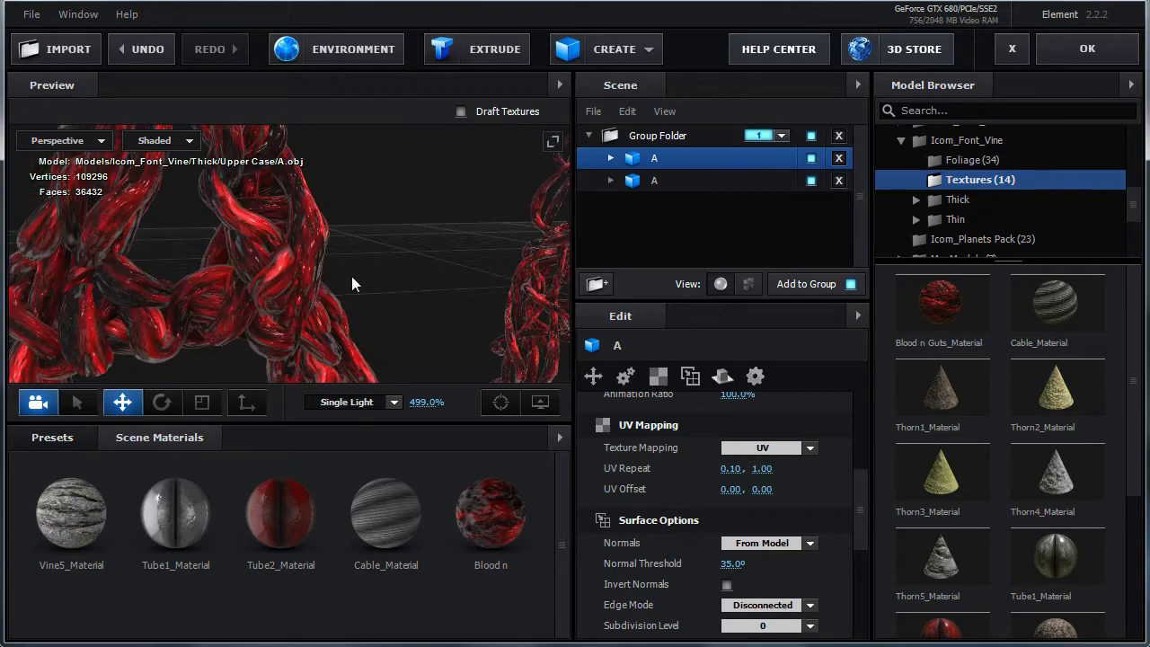
- Set the thick A's first UV Repeat value to 0.20 and view both letters from different distances and angles
left_click_drag(253, 279, 350, 252)
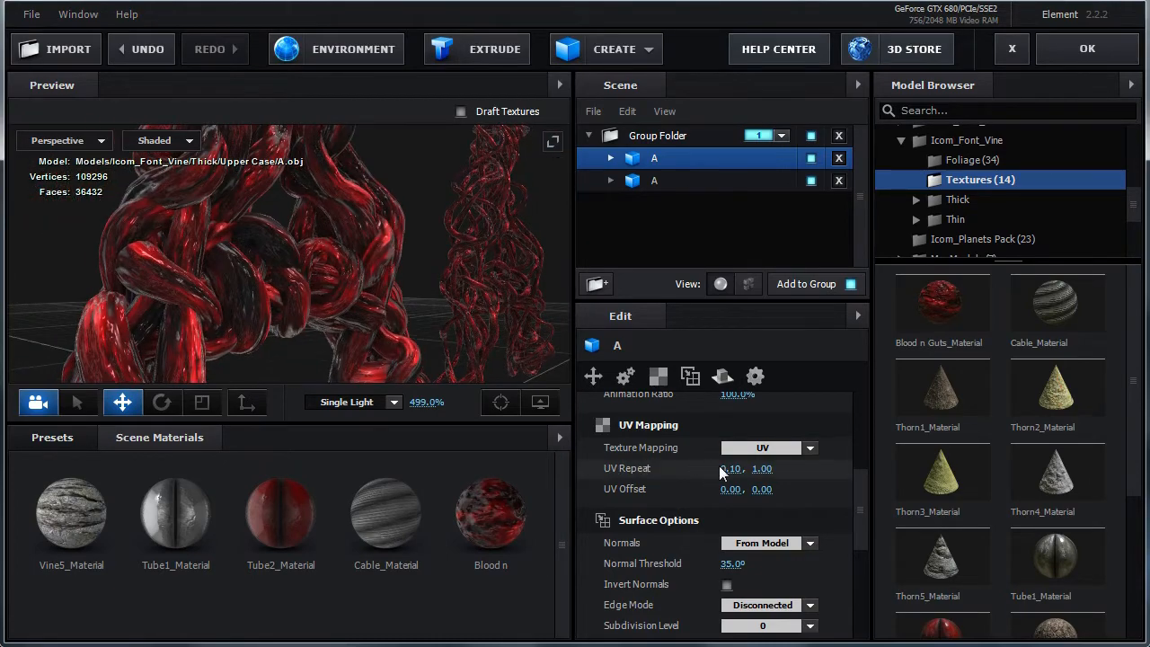
left_click_drag(729, 468, 772, 468)
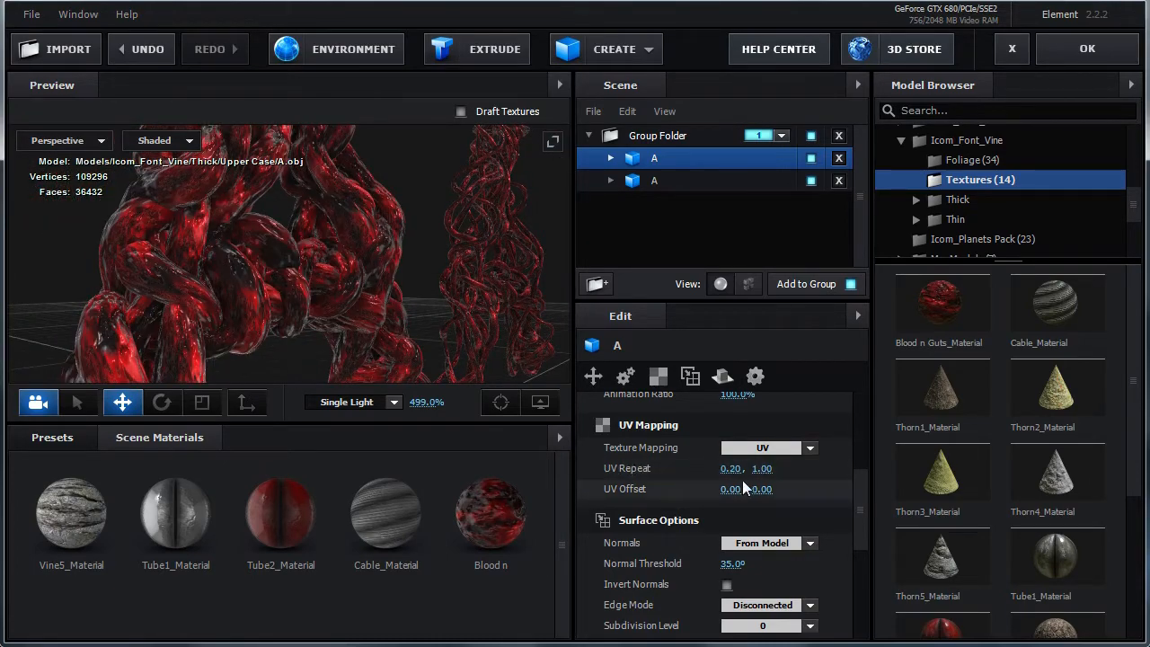
scroll(392, 332, "up", 3)
left_click_drag(388, 341, 357, 334)
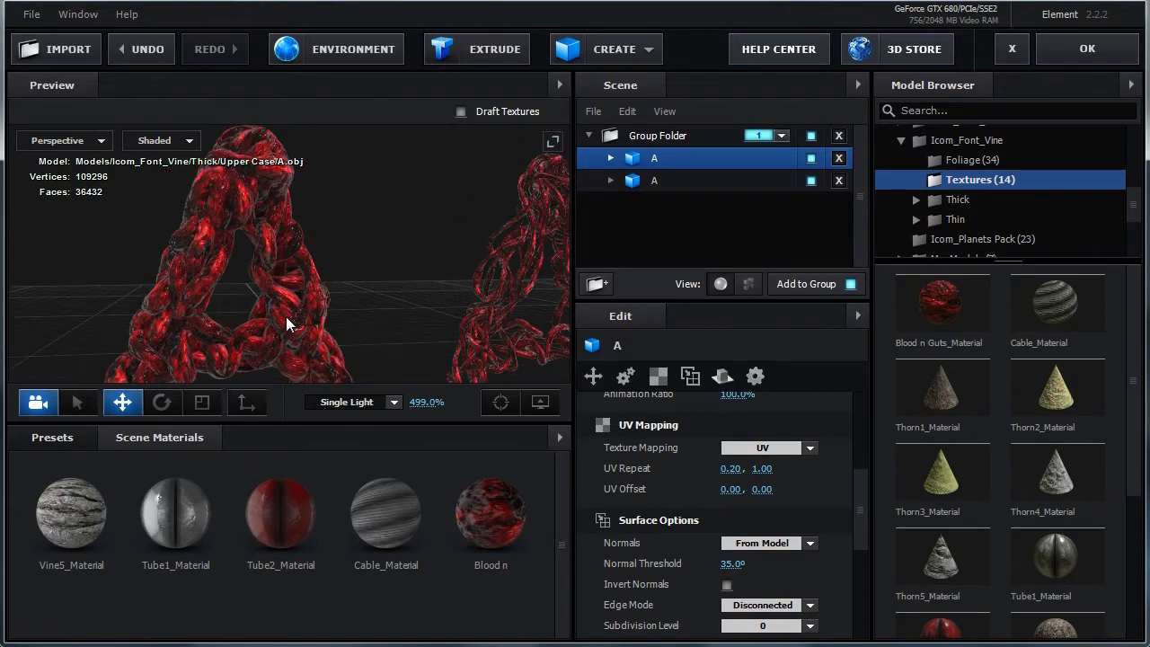
left_click_drag(293, 310, 419, 304)
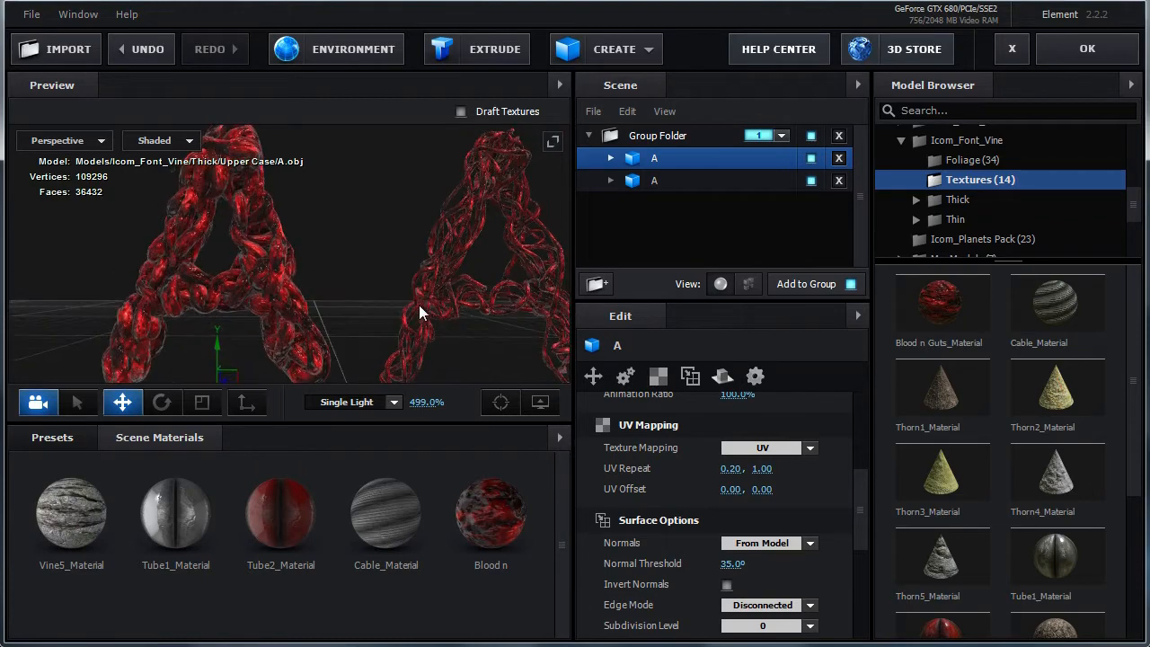
left_click_drag(294, 301, 381, 307)
scroll(305, 273, "down", 3)
scroll(304, 273, "up", 5)
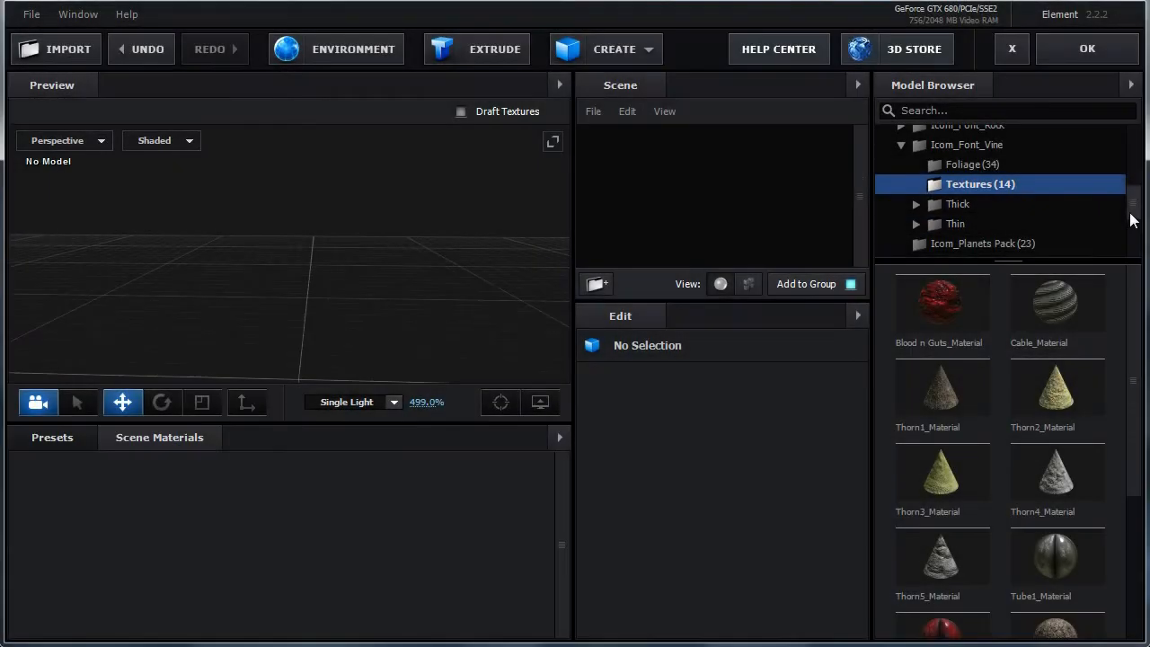
- Open the Foliage folder of Icom_Font_Vine and look through its high-poly and low-poly leaf models
scroll(1122, 185, "up", 1)
left_click(1024, 184)
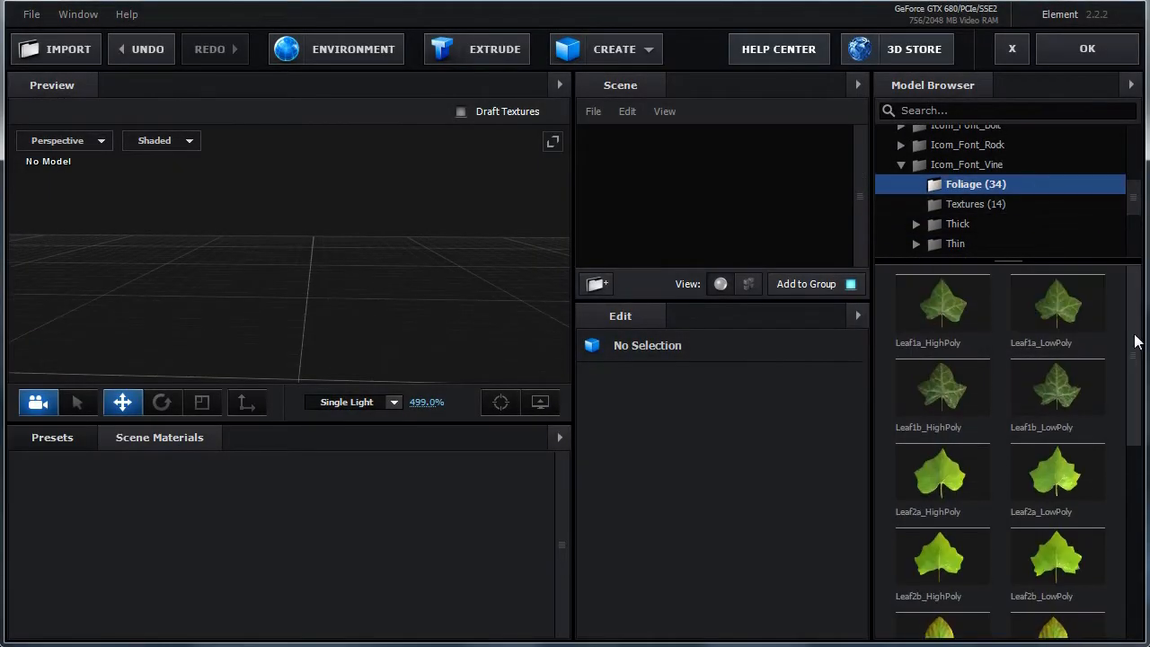
mouse_move(1134, 342)
left_mouse_down()
mouse_move(1138, 535)
mouse_move(1134, 336)
left_mouse_up()
scroll(1134, 334, "down", 1)
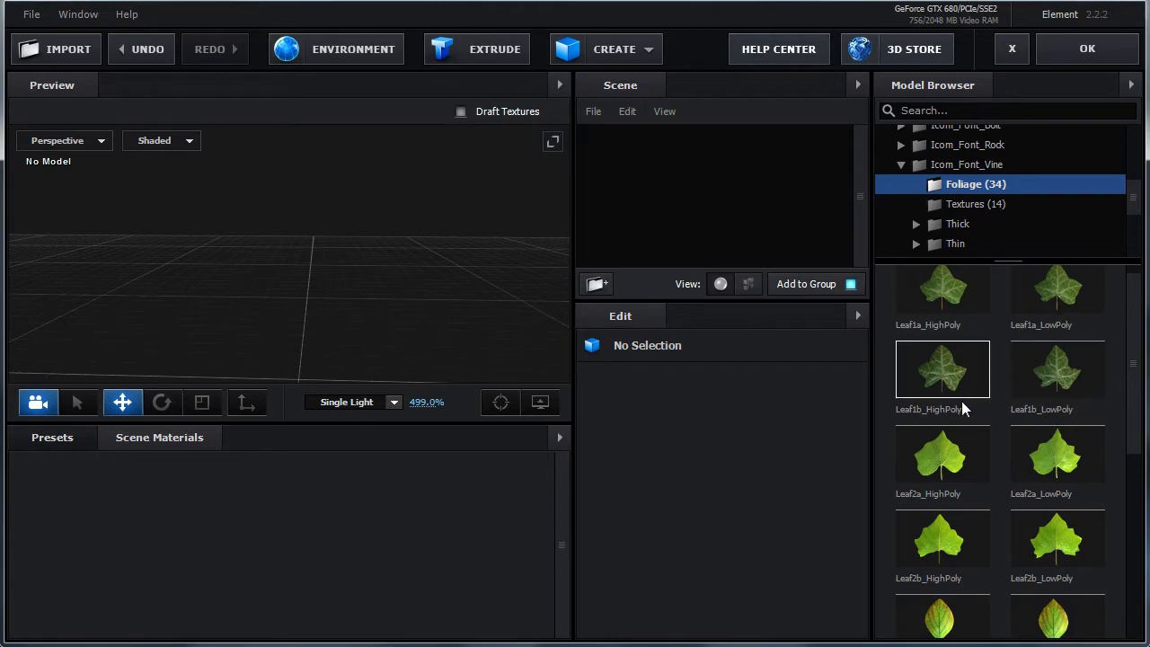
scroll(1134, 368, "up", 1)
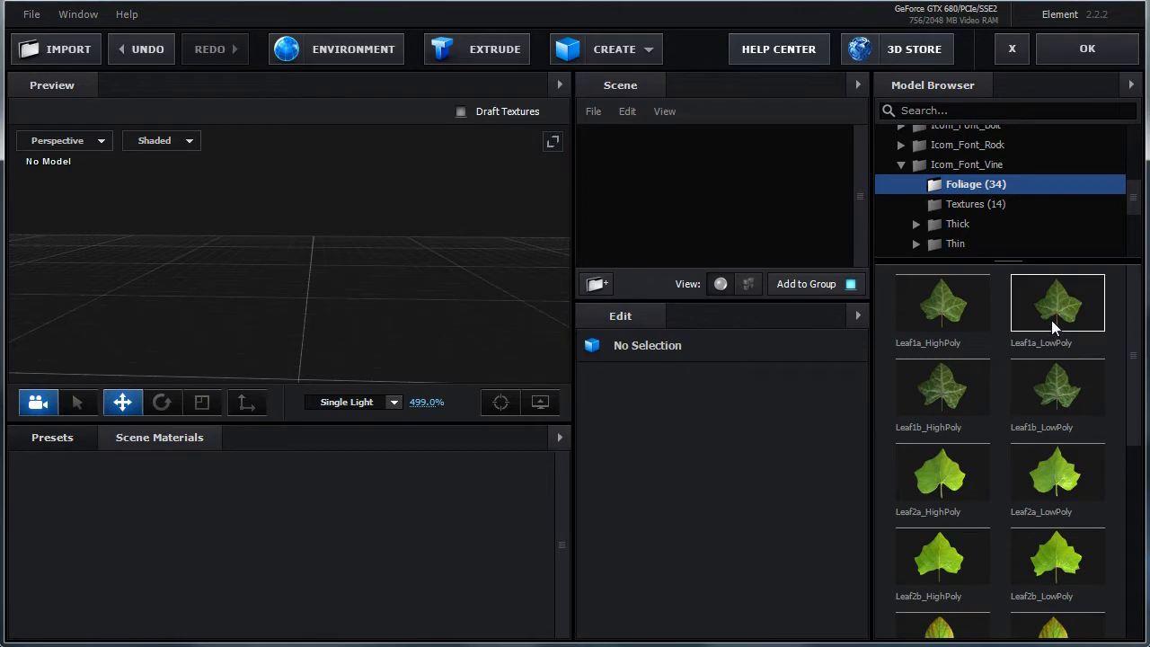
- Add Leaf1a_HighPoly and Leaf1a_LowPoly to the scene and bring them into view in the preview
left_click(944, 310)
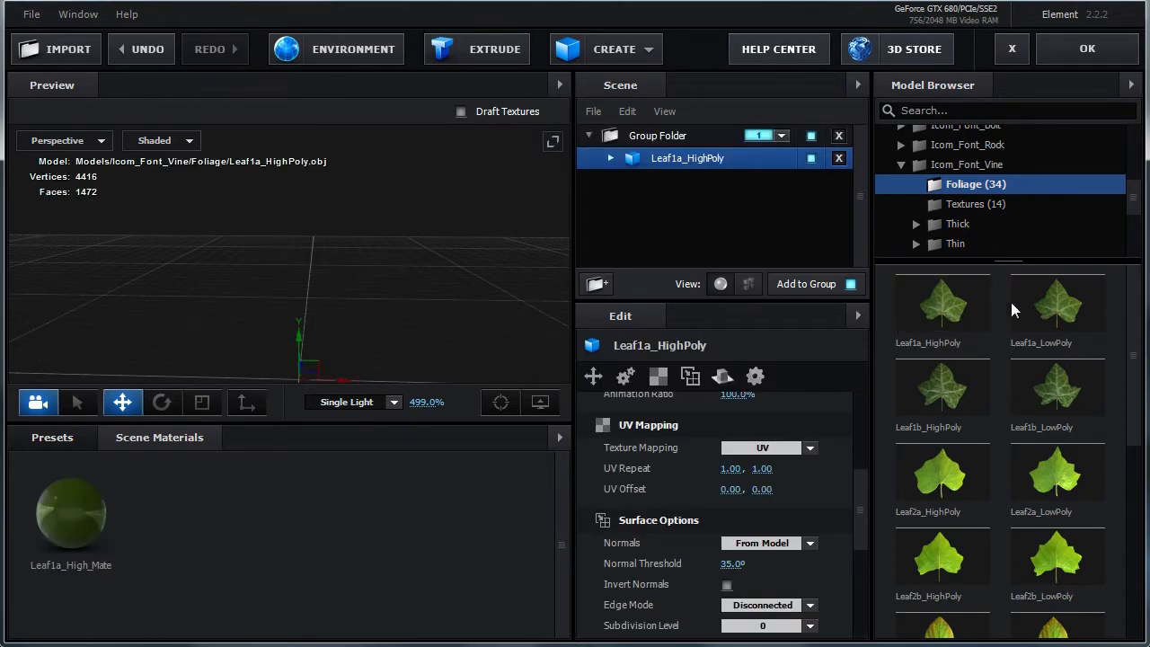
left_click(1051, 304)
middle_click_drag(424, 283, 423, 215)
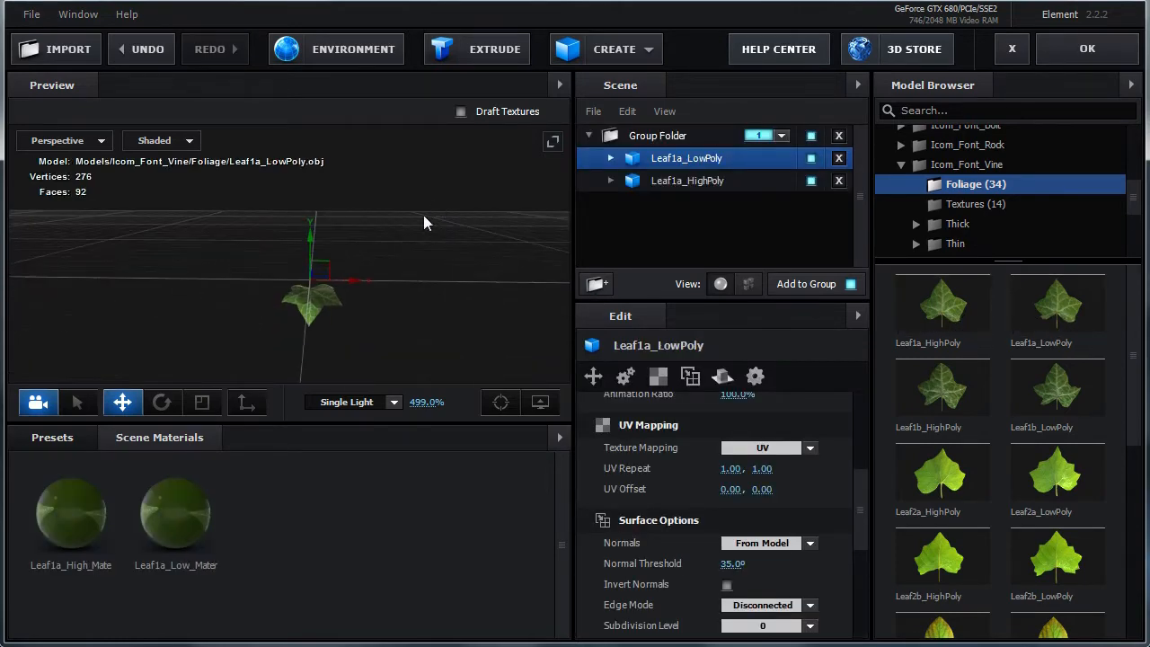
left_click_drag(412, 300, 410, 330)
scroll(409, 324, "up", 3)
middle_click_drag(448, 321, 435, 307)
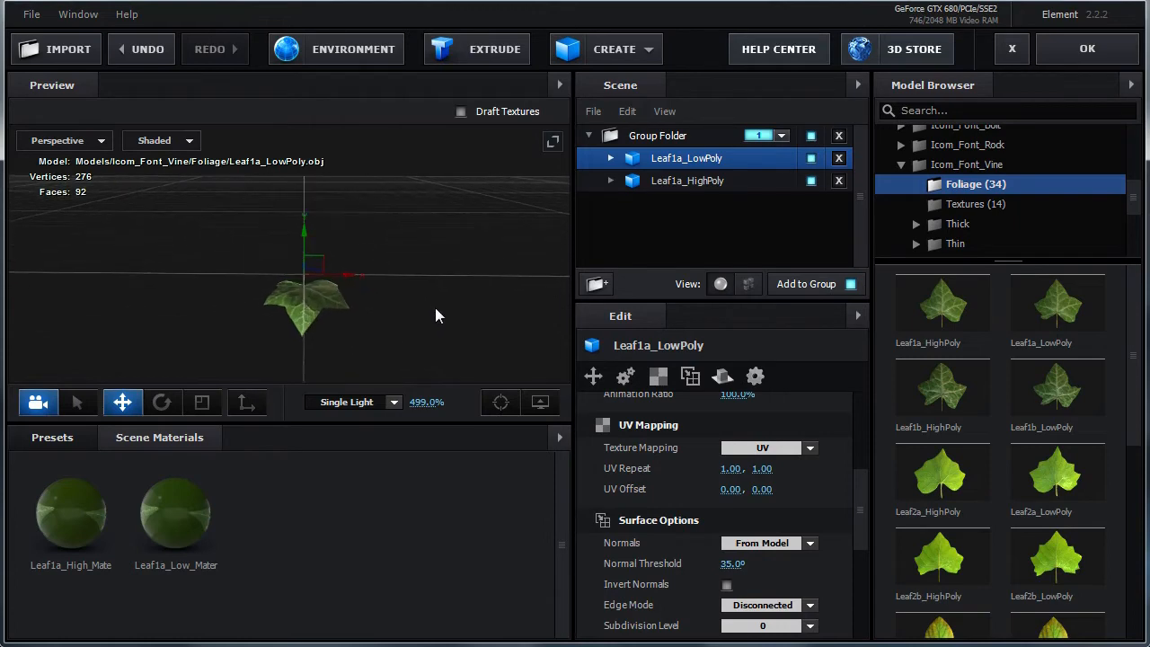
- Move Leaf1a_LowPoly and Leaf1a_HighPoly apart in opposite directions along the X axis so they sit side by side
left_click_drag(341, 275, 257, 281)
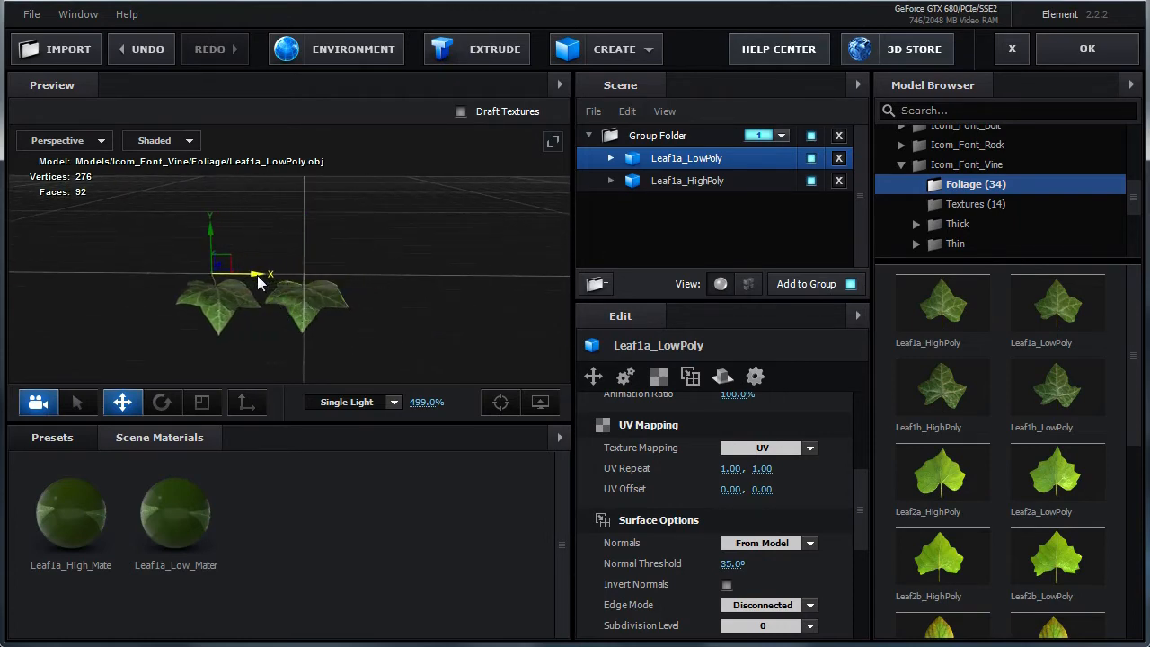
left_click(695, 180)
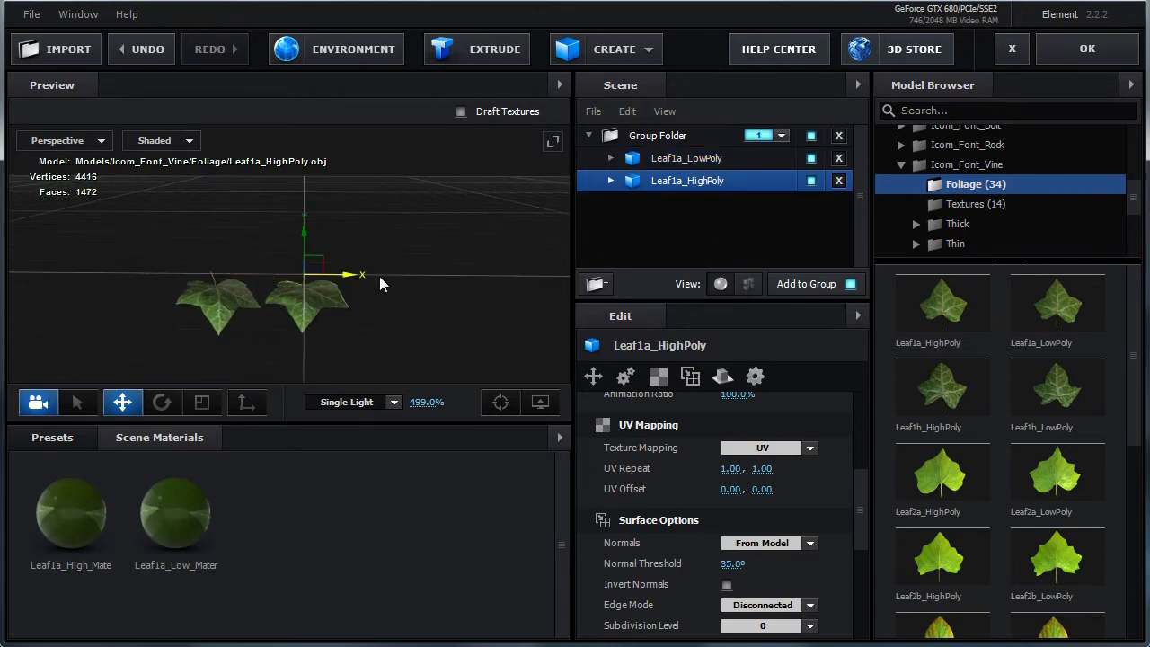
left_click_drag(379, 276, 414, 277)
- Compare the surface detail, edges and stems of the low-poly and high-poly Leaf1a models from close up, afar and the side
scroll(462, 321, "up", 4)
middle_click_drag(286, 321, 329, 270)
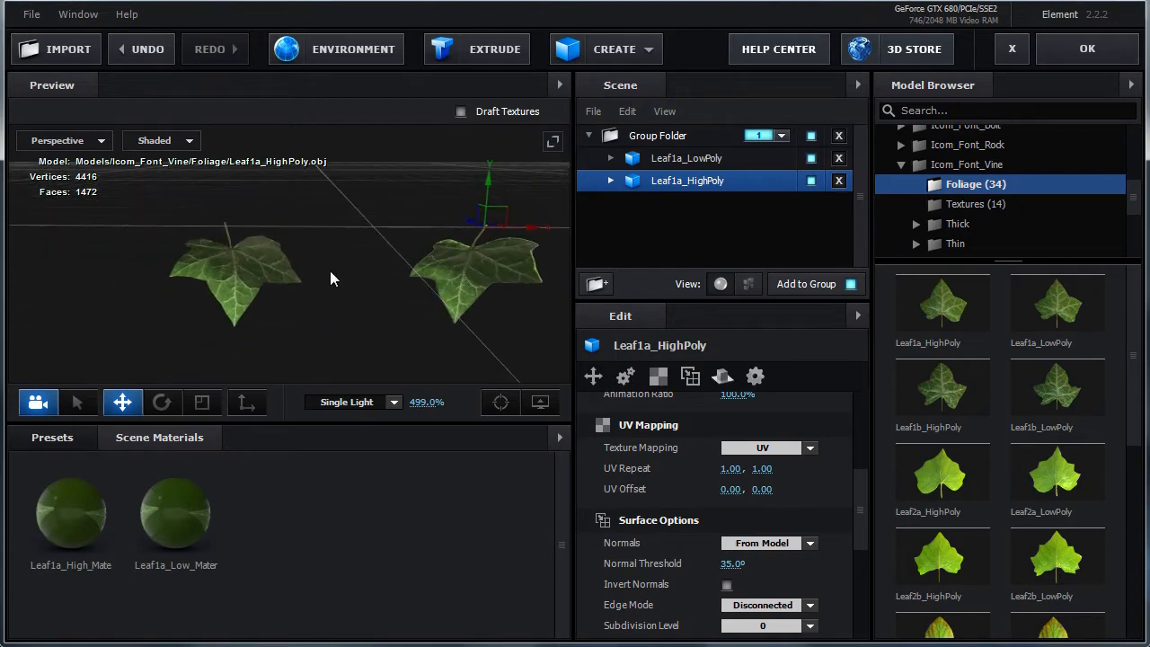
left_click_drag(330, 278, 347, 297)
left_click_drag(468, 318, 385, 323)
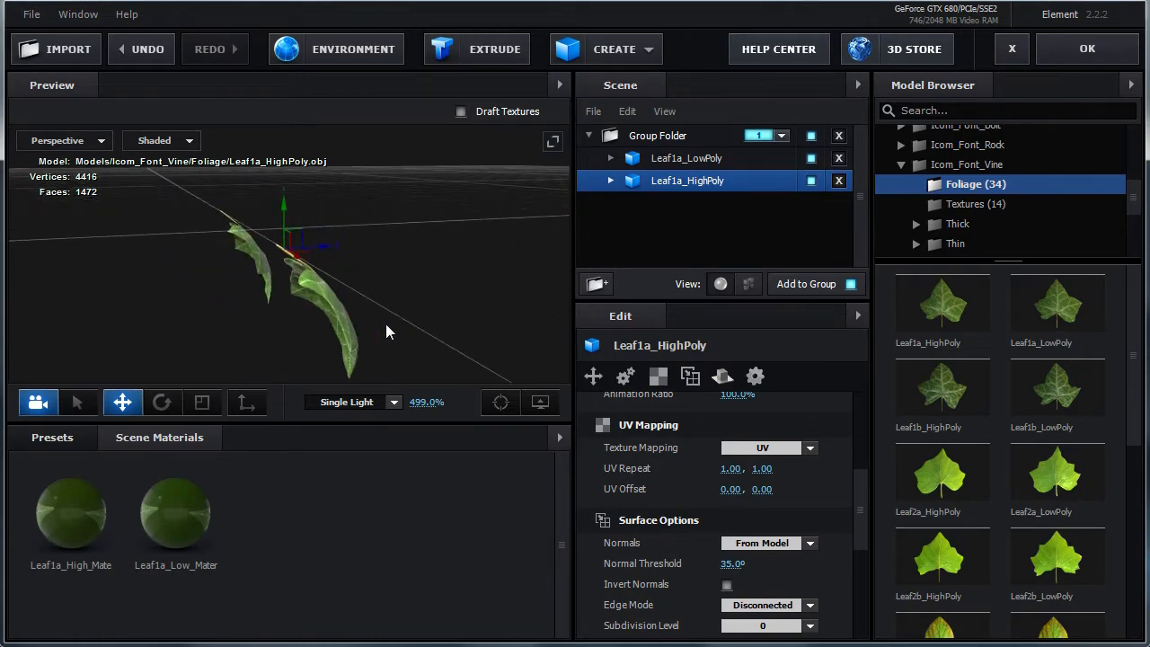
left_click_drag(387, 321, 425, 343)
scroll(267, 312, "up", 4)
scroll(411, 301, "up", 3)
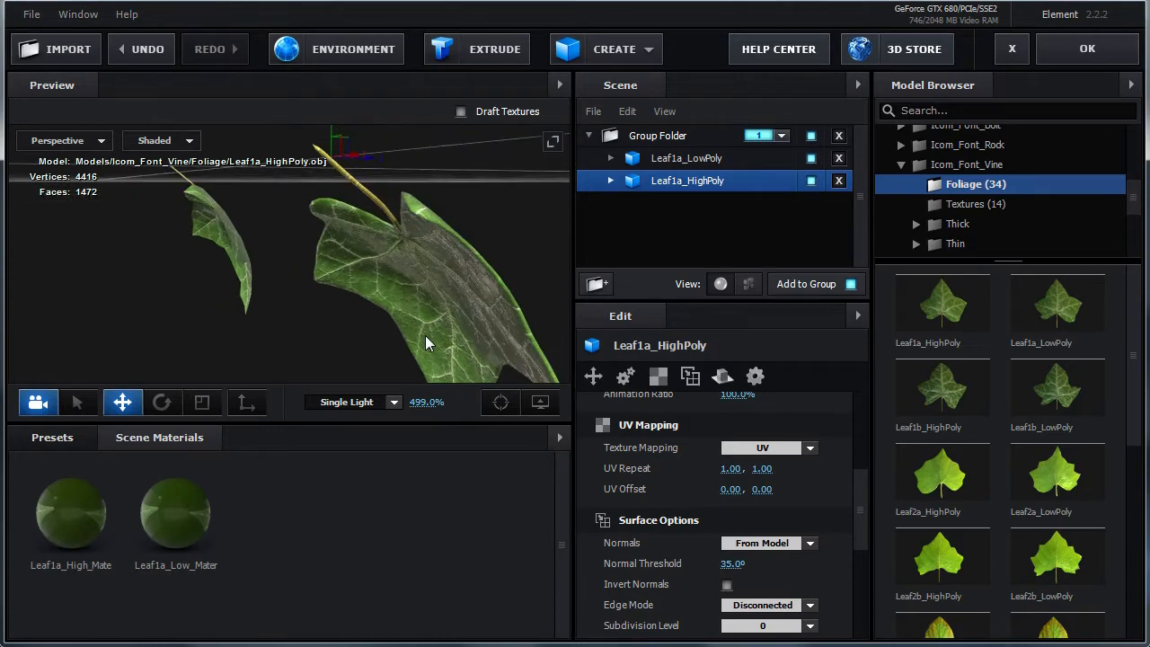
left_click_drag(415, 216, 315, 281)
scroll(313, 280, "up", 10)
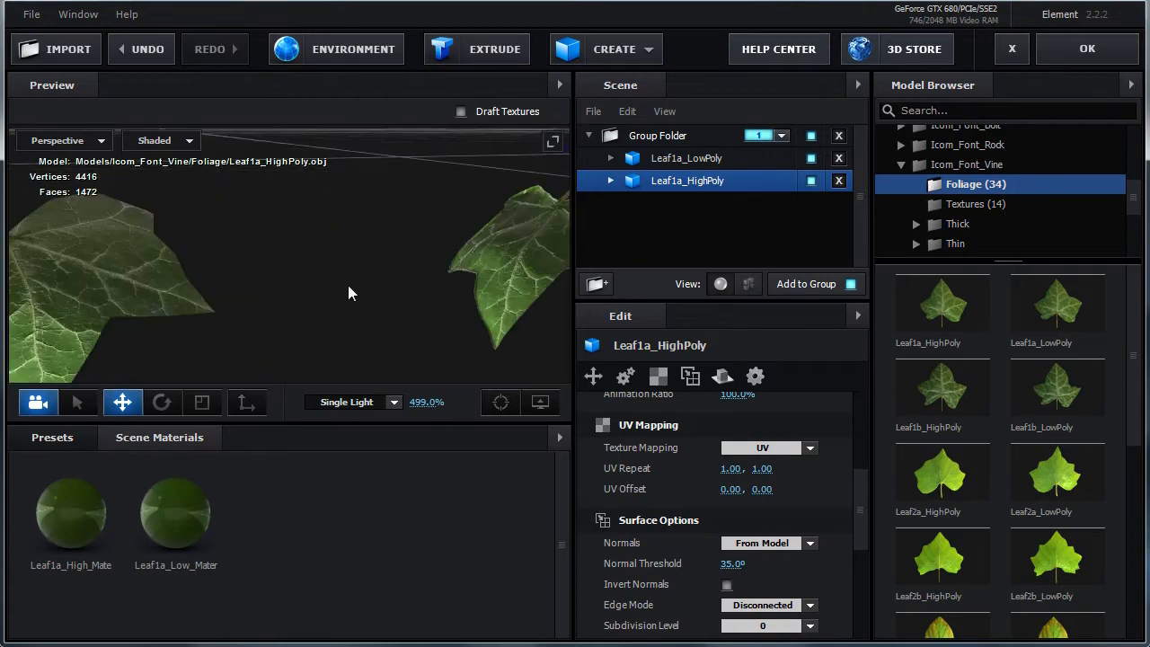
scroll(331, 282, "down", 5)
left_click_drag(332, 280, 392, 326)
scroll(449, 305, "down", 3)
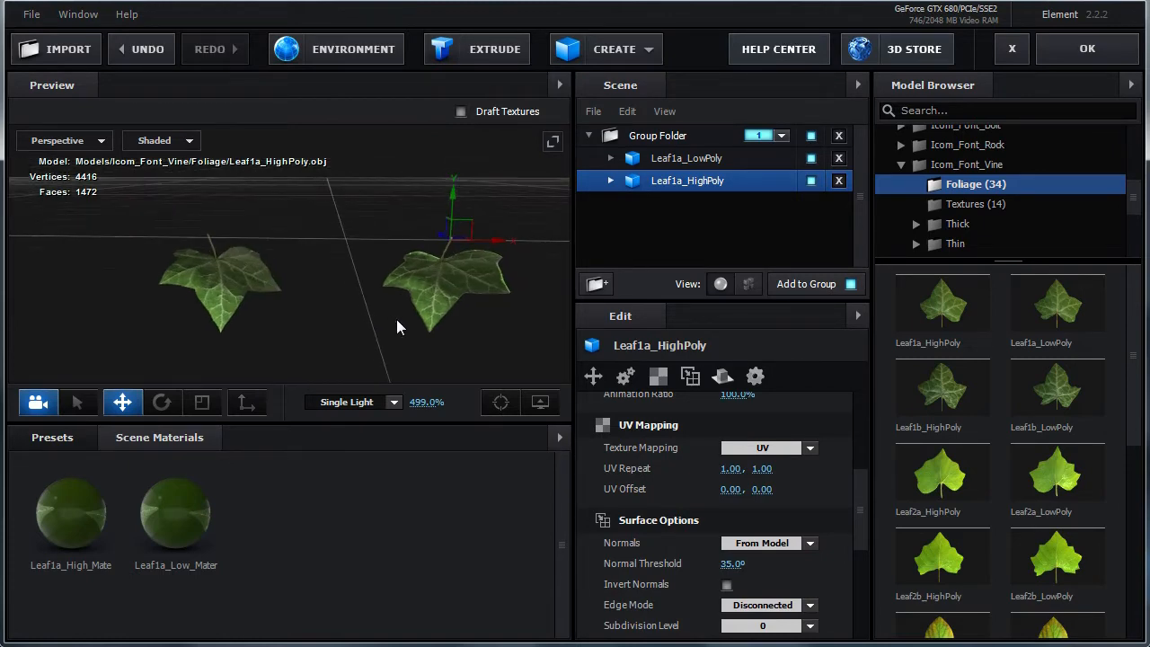
middle_click_drag(396, 301, 354, 308)
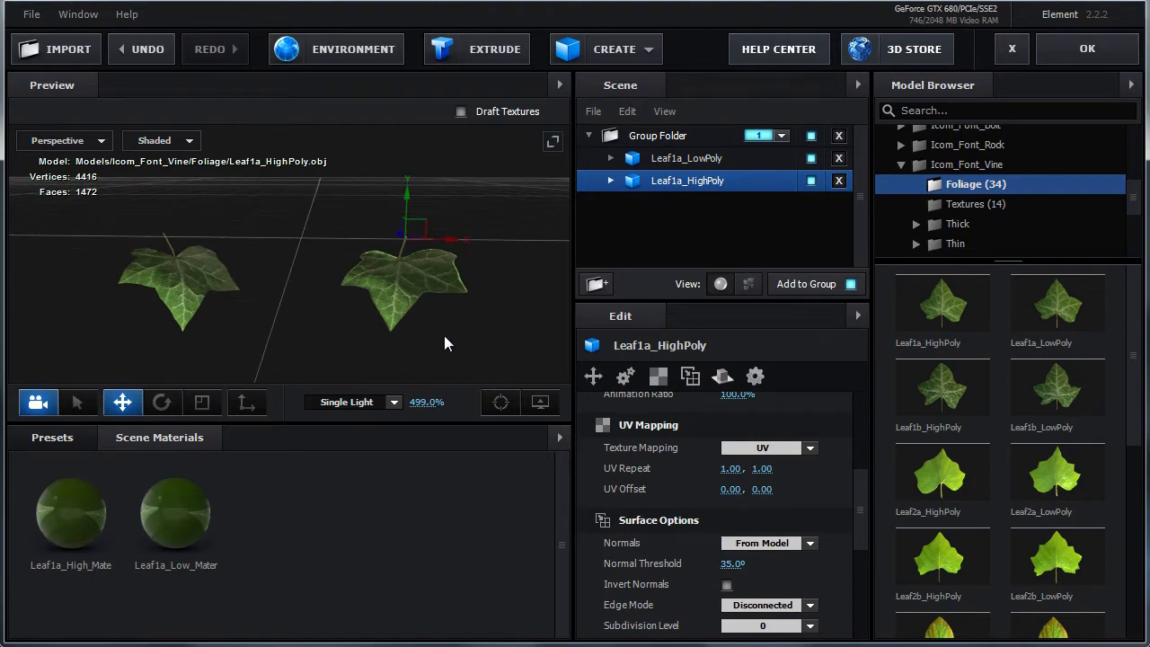
middle_click_drag(448, 335, 395, 335)
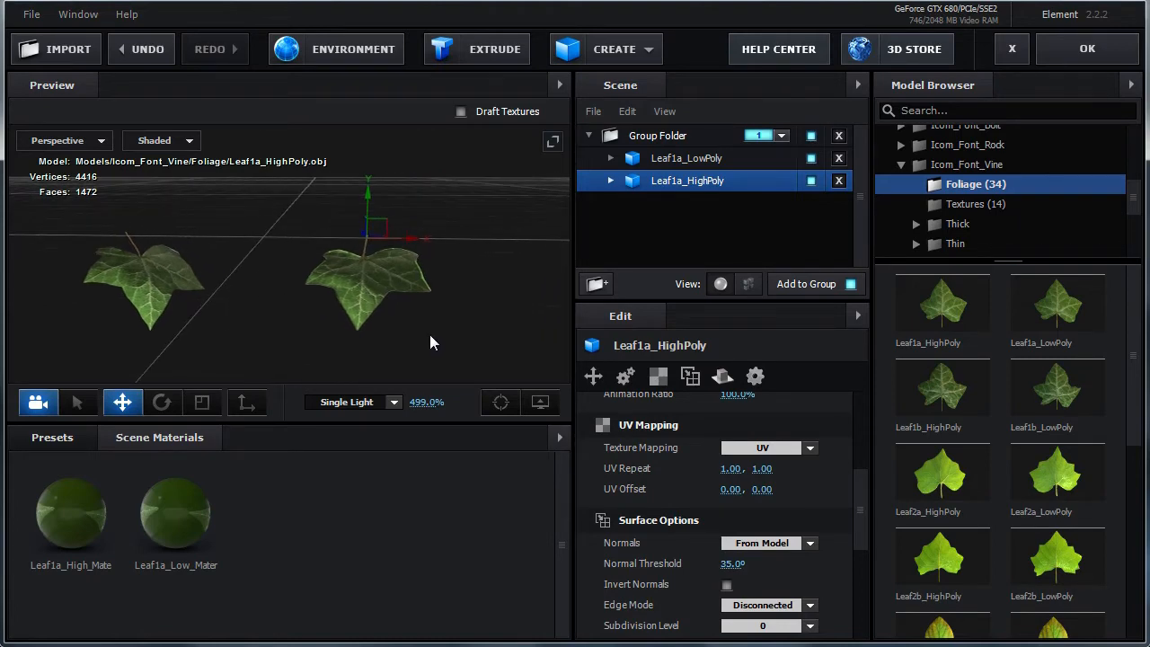
left_click_drag(429, 344, 331, 283)
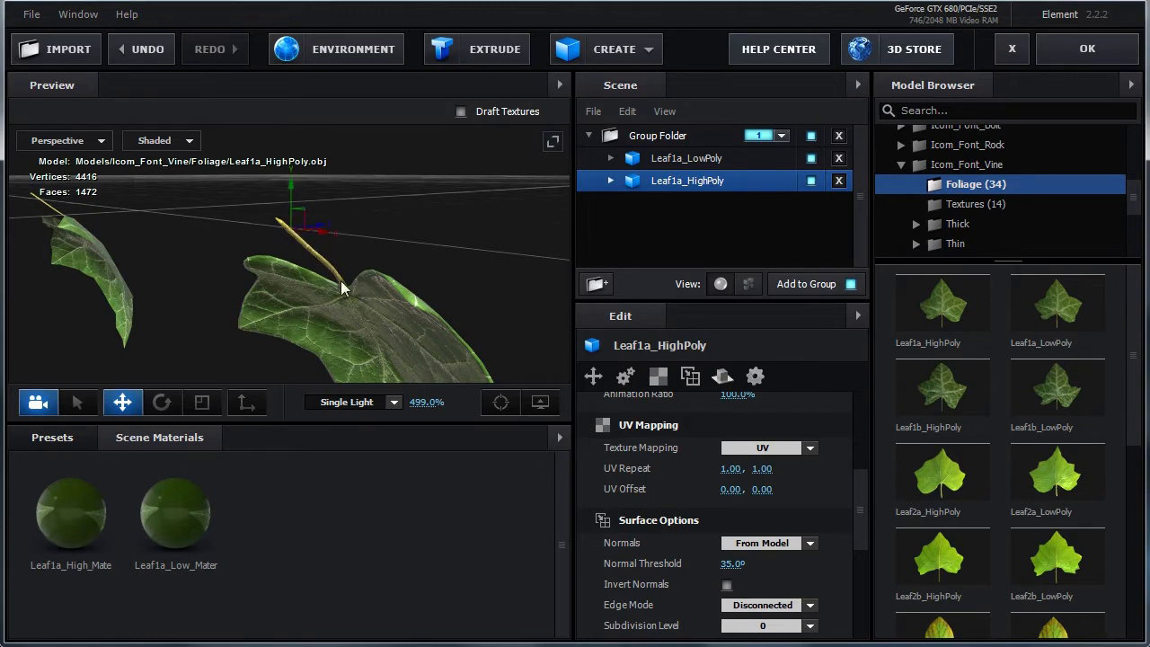
left_click_drag(229, 276, 315, 289)
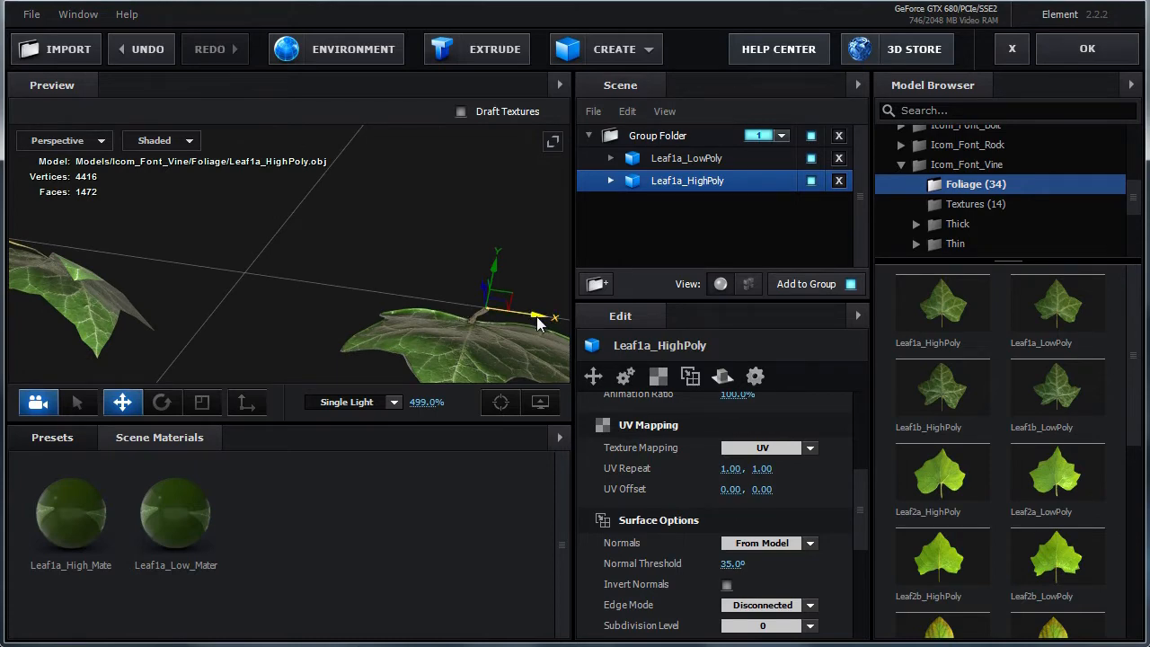
- Slide Leaf1a_HighPoly and Leaf1a_LowPoly back along X until they overlap, and compare them from the front, side and back
left_click_drag(459, 306, 277, 300)
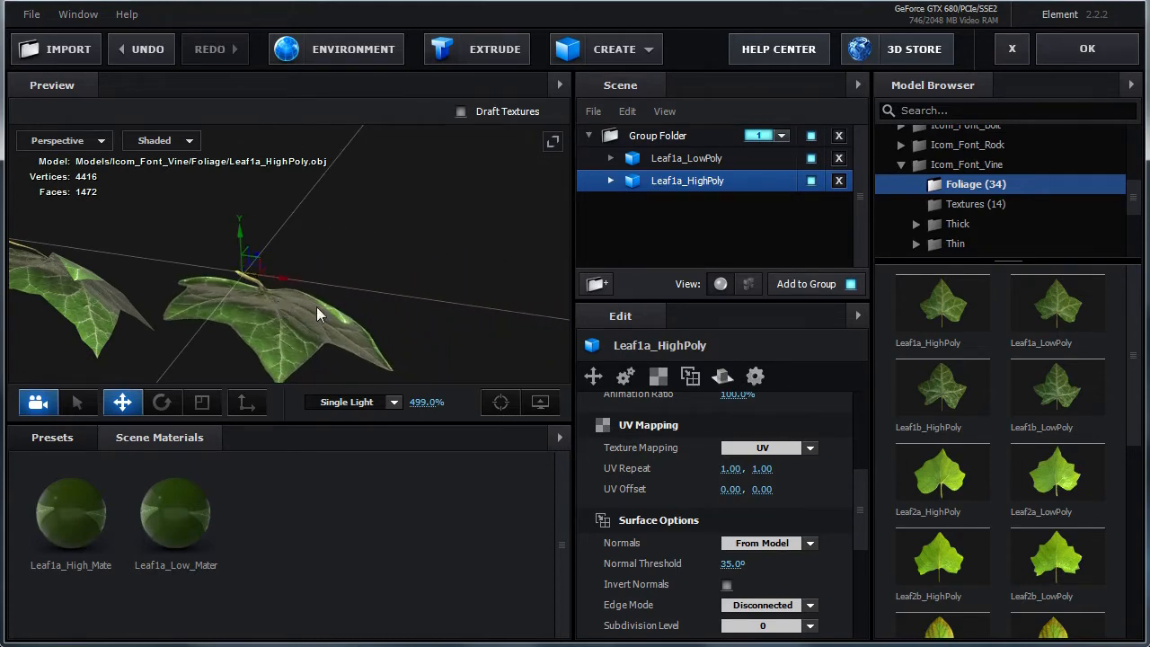
left_click_drag(375, 306, 265, 283)
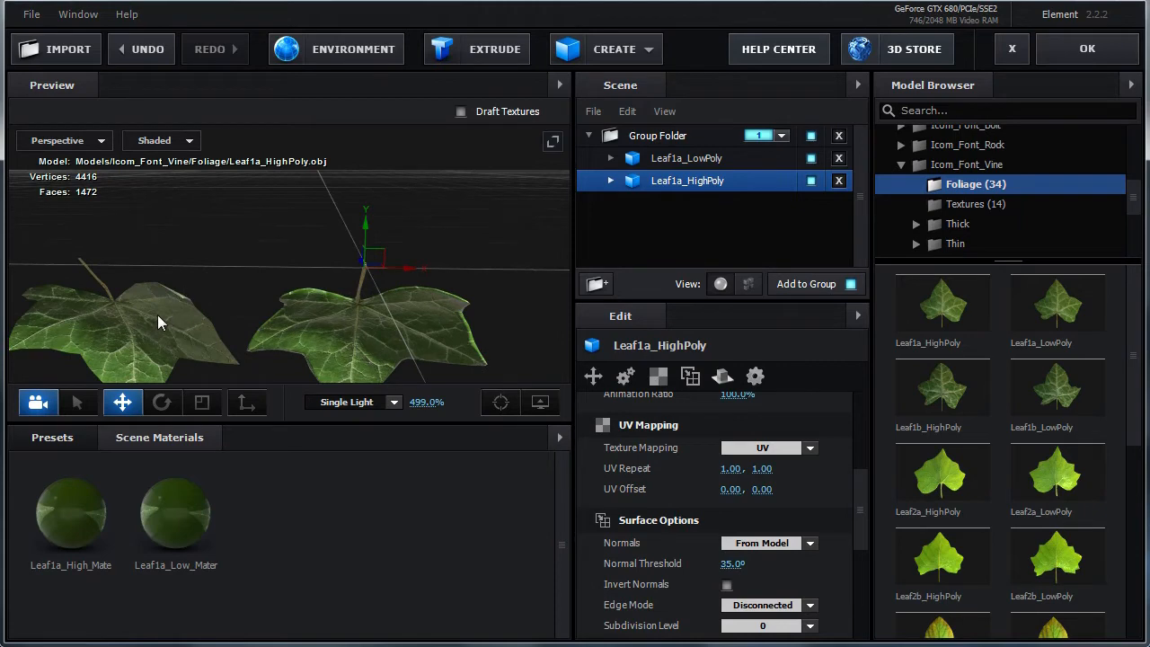
left_click(678, 161)
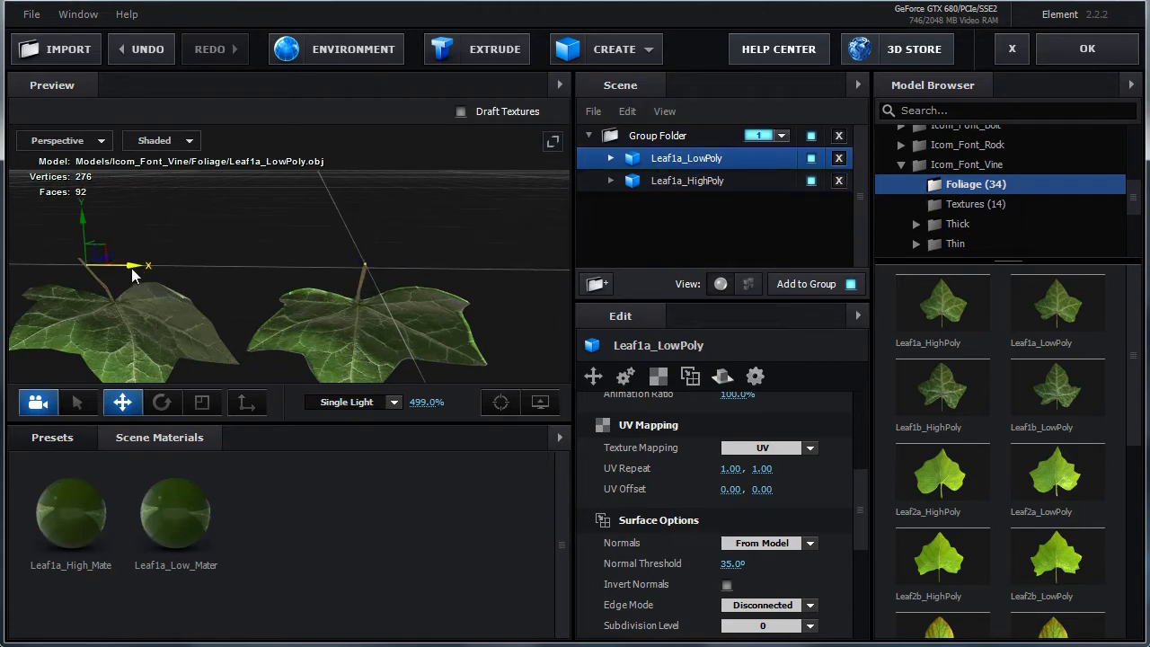
left_click_drag(132, 269, 358, 222)
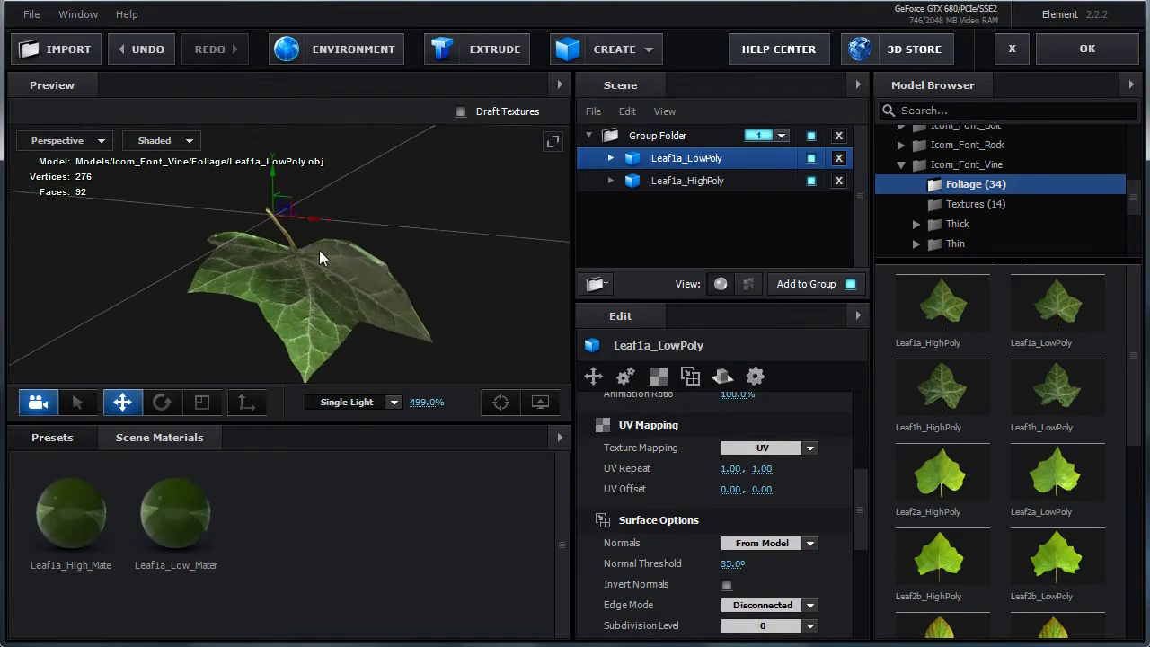
left_click_drag(447, 237, 264, 269)
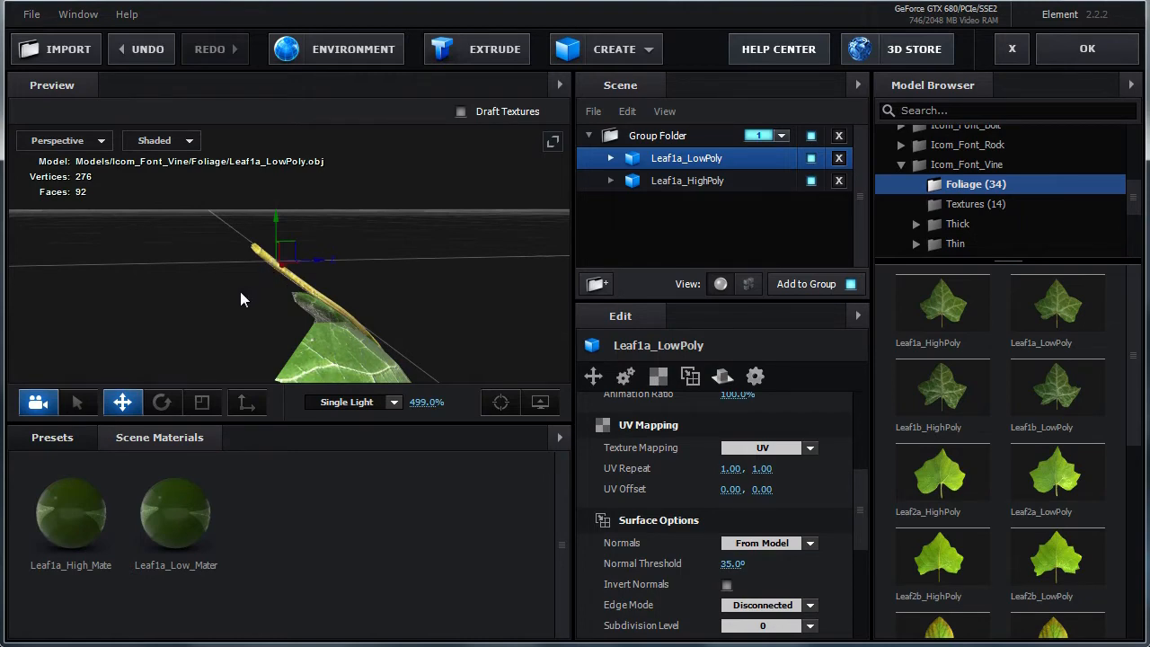
left_click_drag(240, 291, 394, 299)
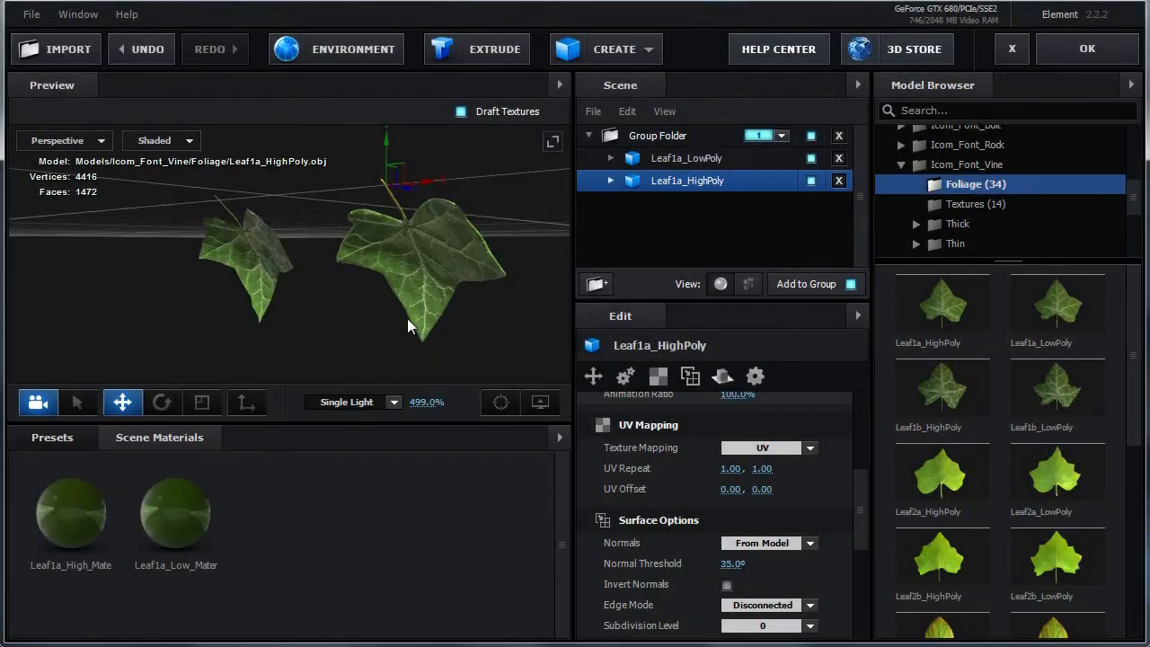
left_click_drag(406, 318, 444, 330)
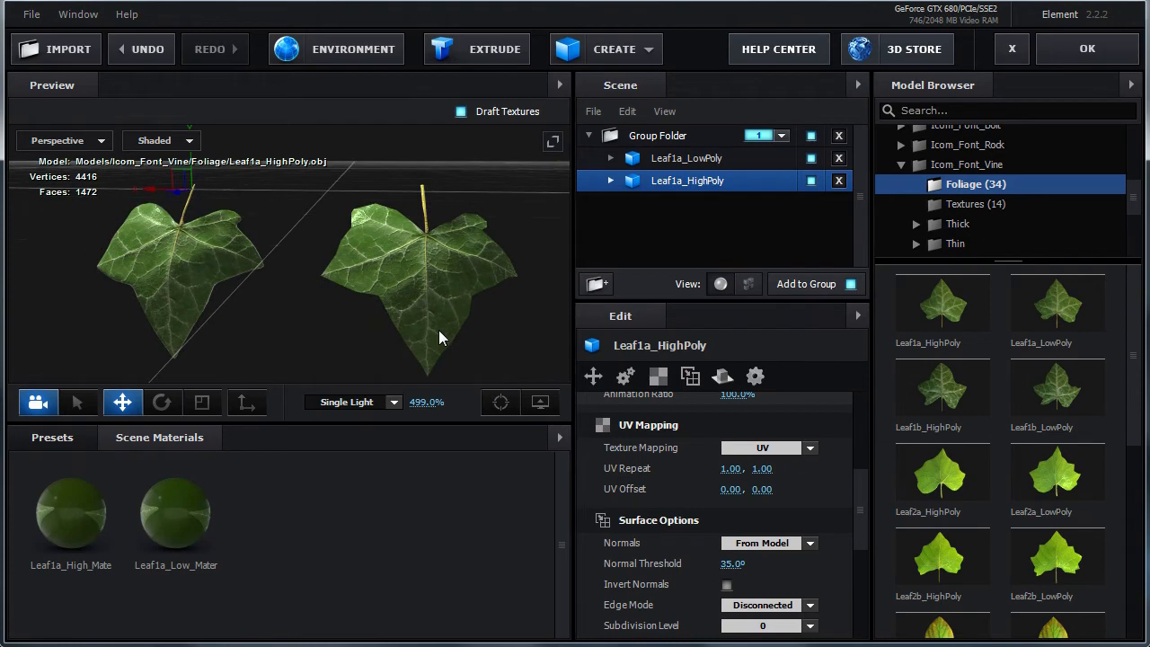
- Delete the group holding the Leaf1a models and add Leaf1b_HighPoly and Leaf1b_LowPoly to the scene
left_click(838, 135)
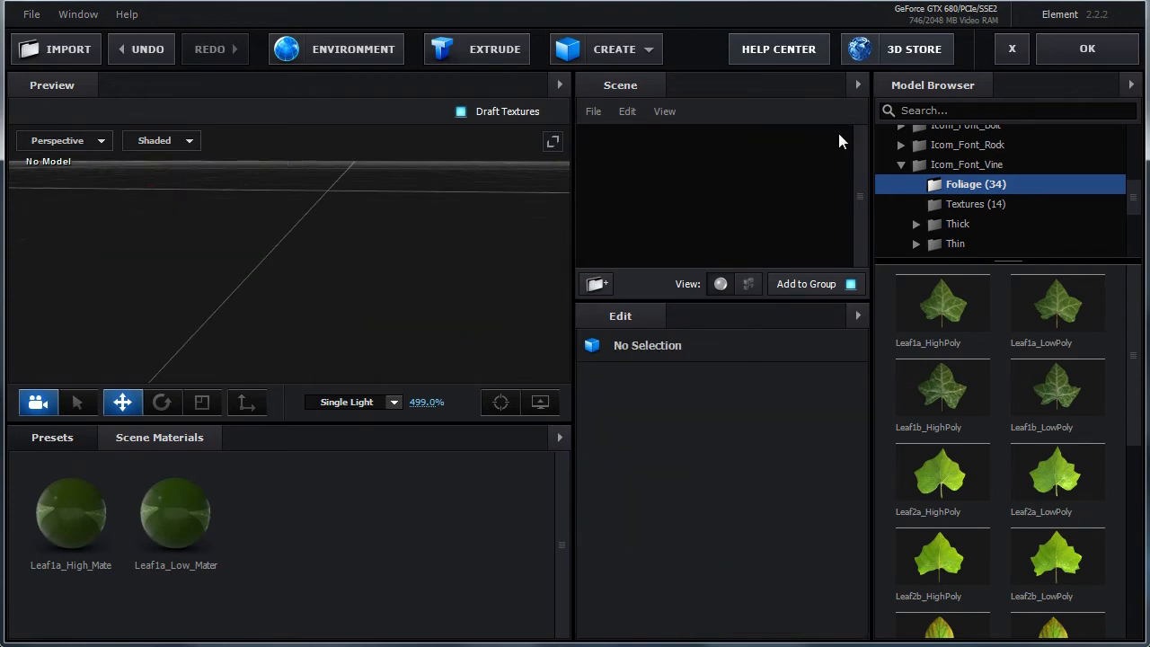
left_click(951, 393)
left_click(1054, 394)
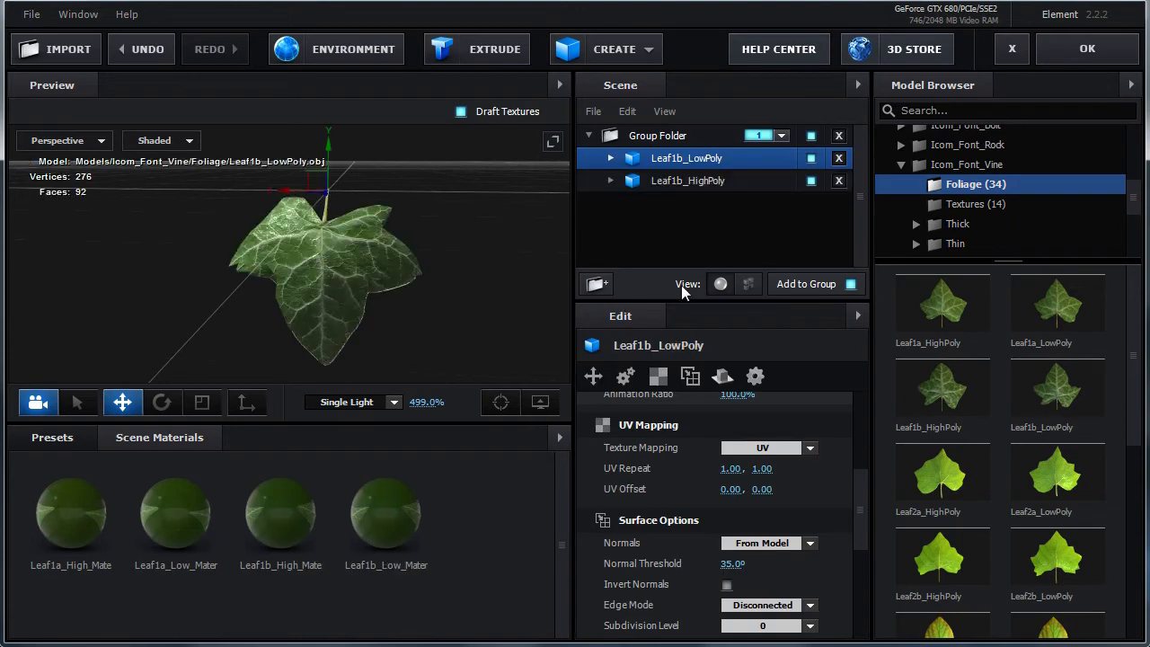
- Move Leaf1b_LowPoly and Leaf1b_HighPoly apart along the X axis and frame both leaves in the preview
left_click_drag(261, 190, 129, 205)
left_click(664, 182)
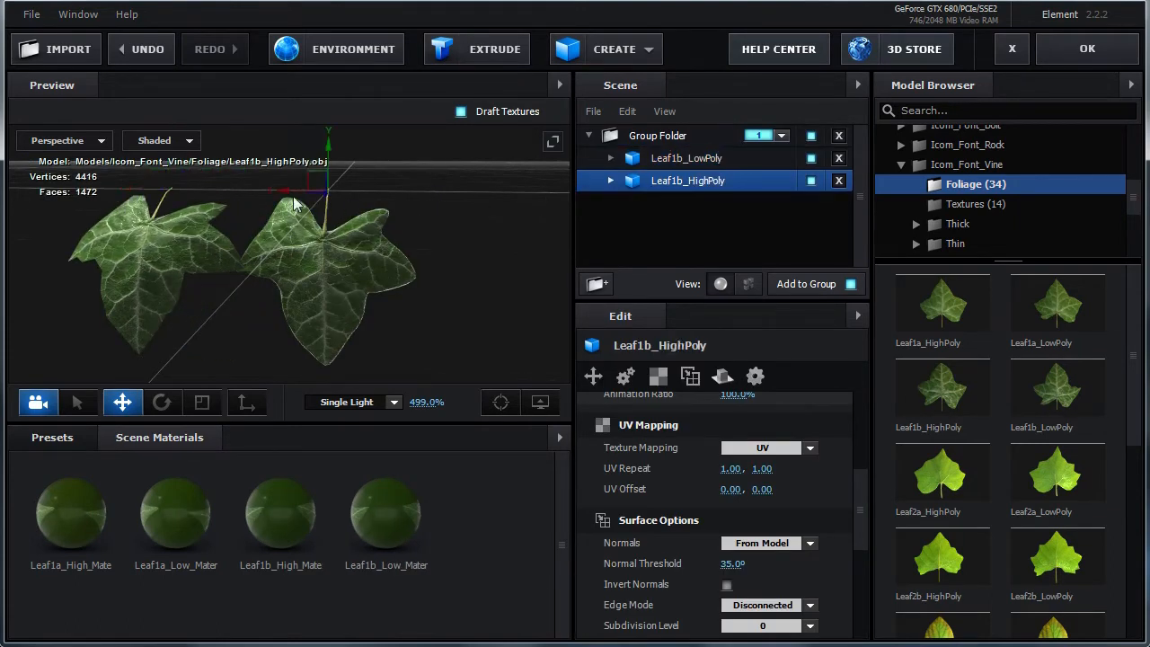
left_click_drag(293, 199, 343, 193)
left_click_drag(293, 308, 334, 307)
left_click_drag(314, 307, 266, 312)
scroll(300, 307, "up", 1)
- Display the preview as Wireframe and compare the mesh density of the low-poly and high-poly Leaf1b models
left_click(196, 141)
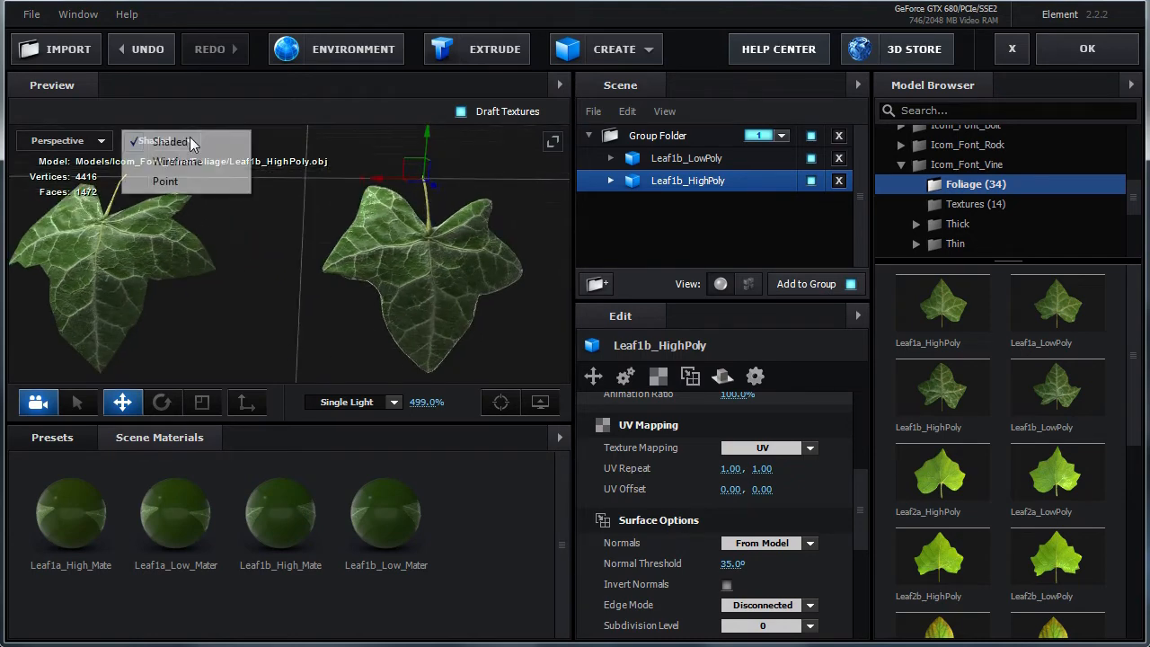
left_click(176, 159)
left_click_drag(287, 267, 323, 288)
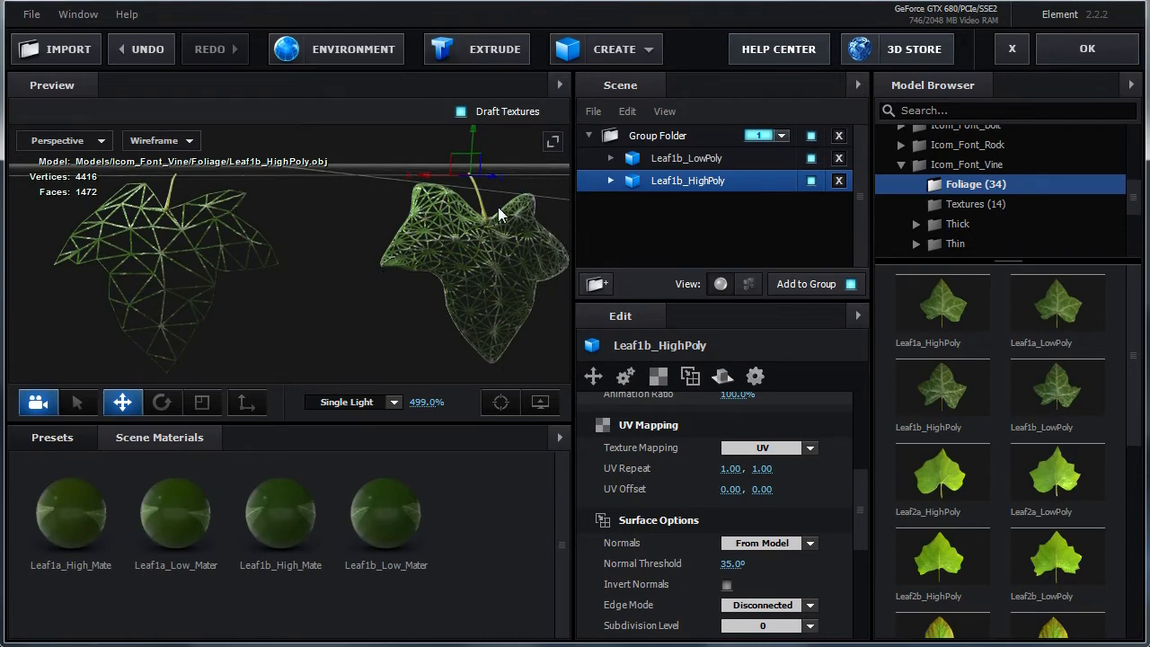
left_click_drag(453, 256, 315, 309)
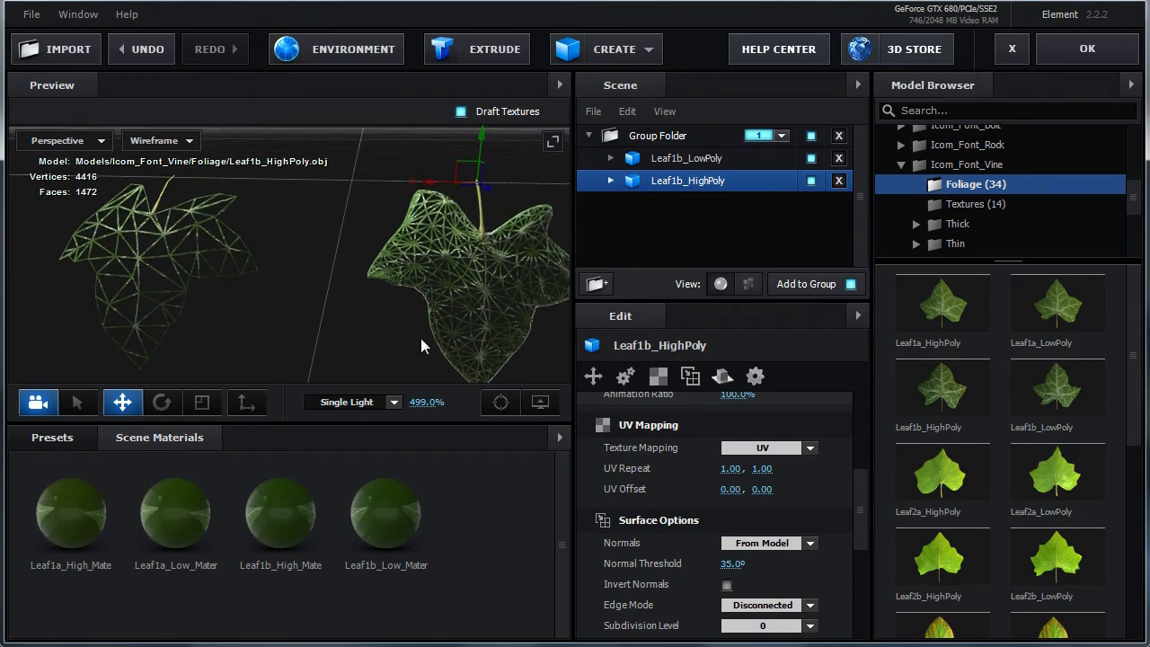
left_click_drag(452, 359, 308, 288)
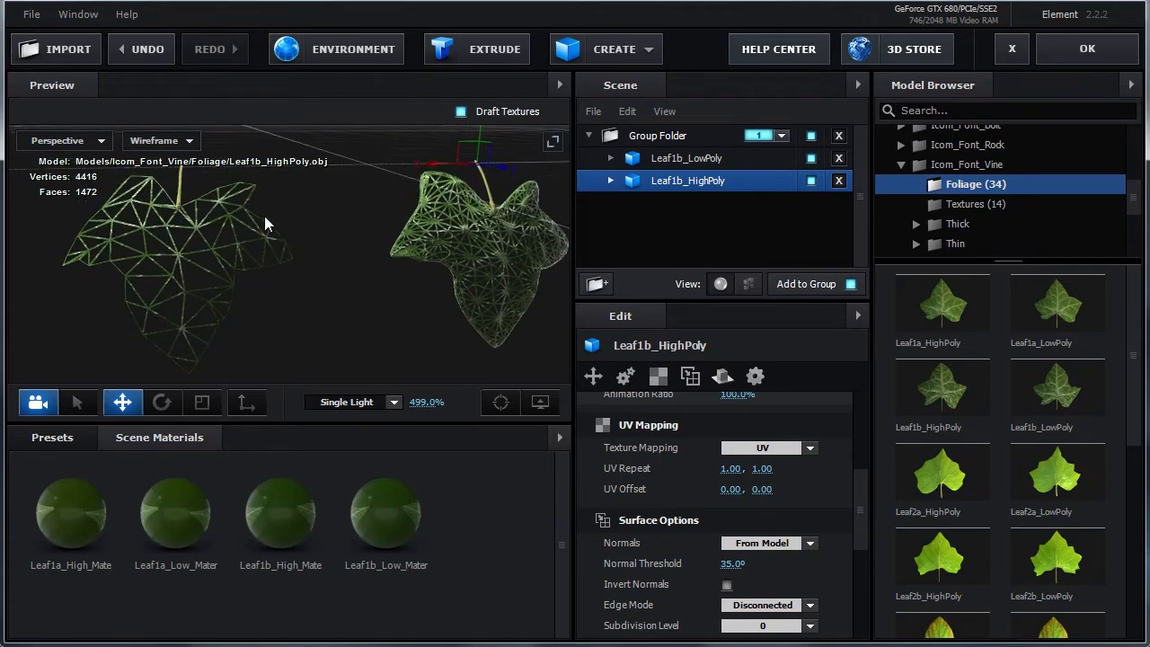
left_click_drag(296, 286, 335, 321)
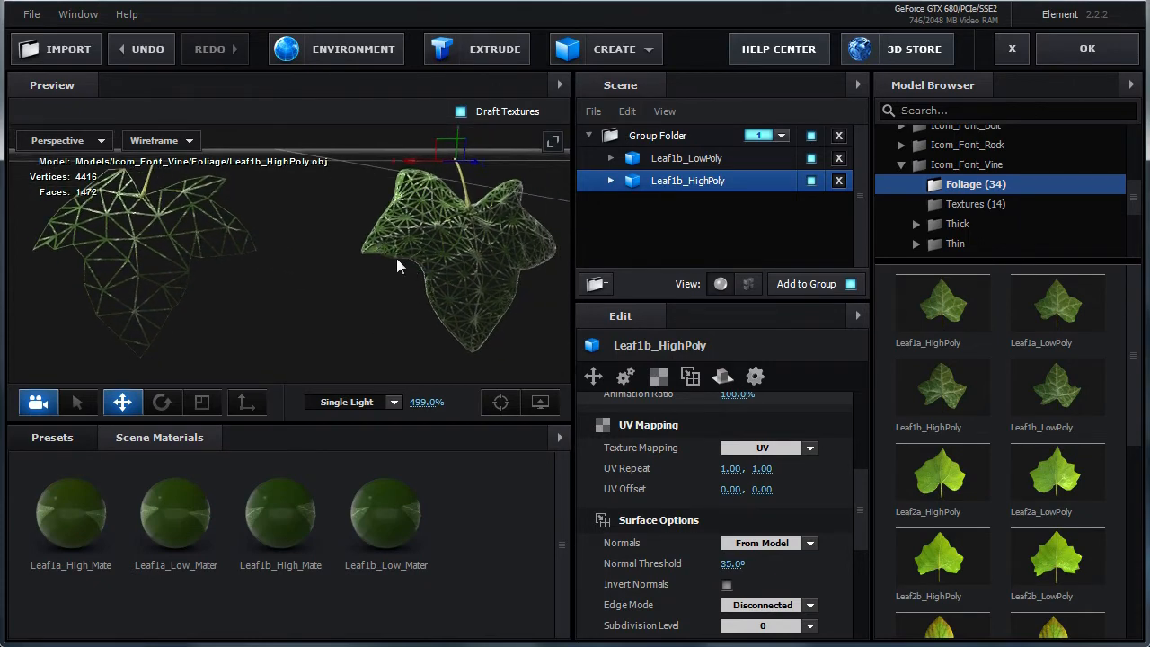
left_click_drag(462, 351, 498, 355)
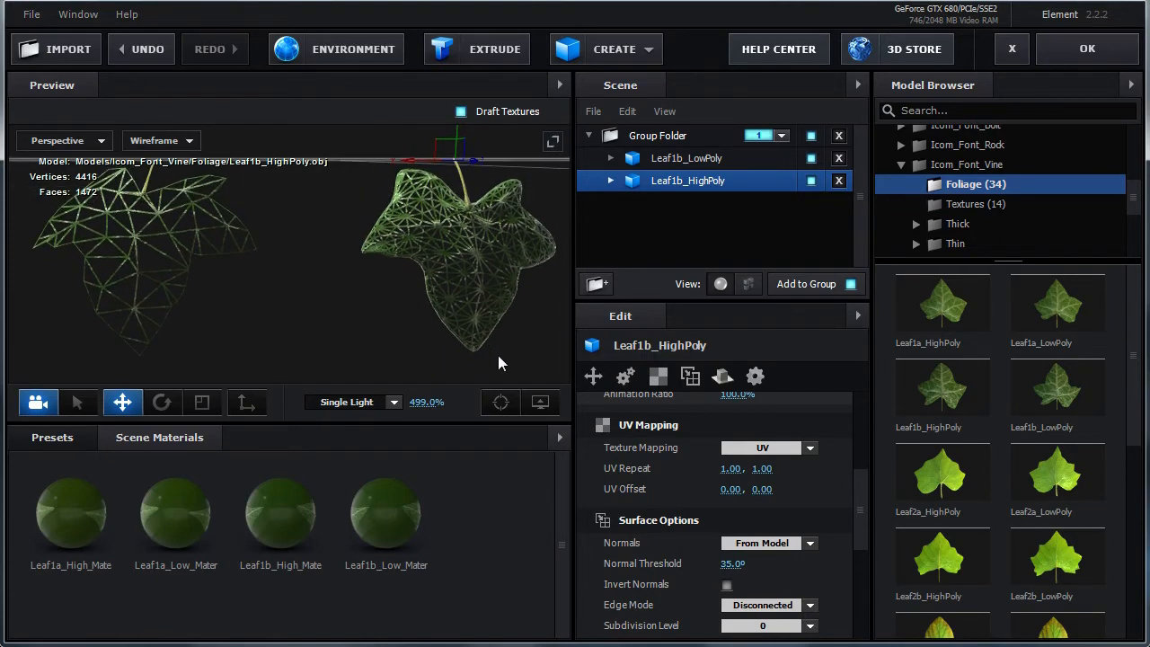
- Replace the Leaf1b models with Leaf2a_HighPoly and Leaf2a_LowPoly and move the two leaves apart along the X axis
left_click(936, 475)
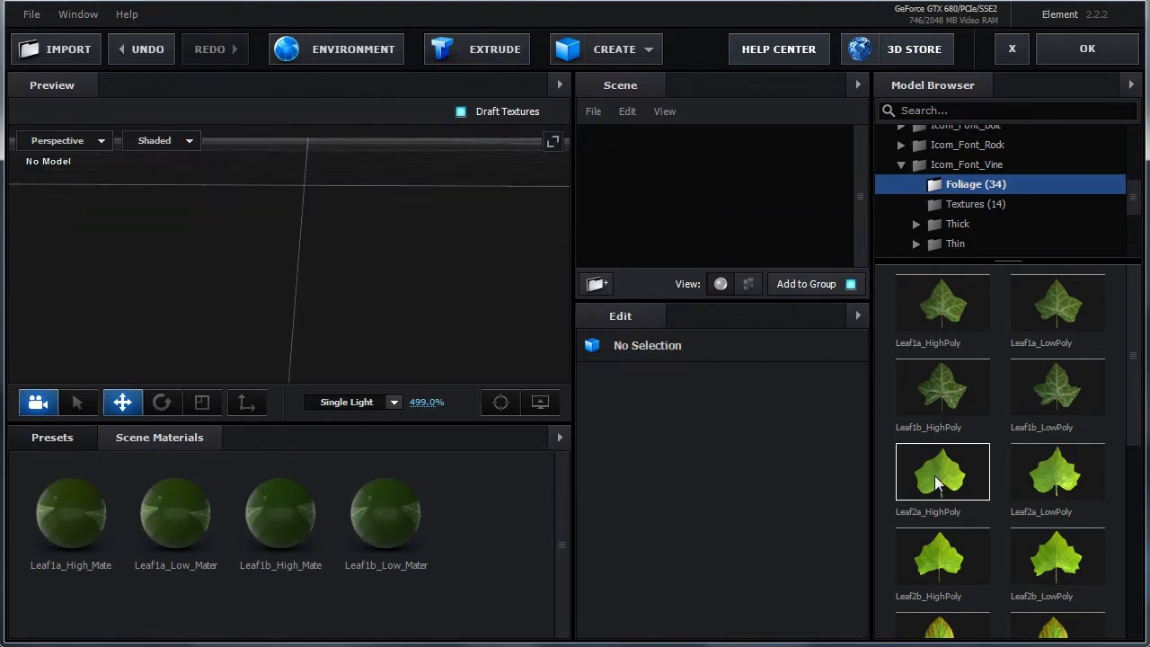
left_click(1056, 476)
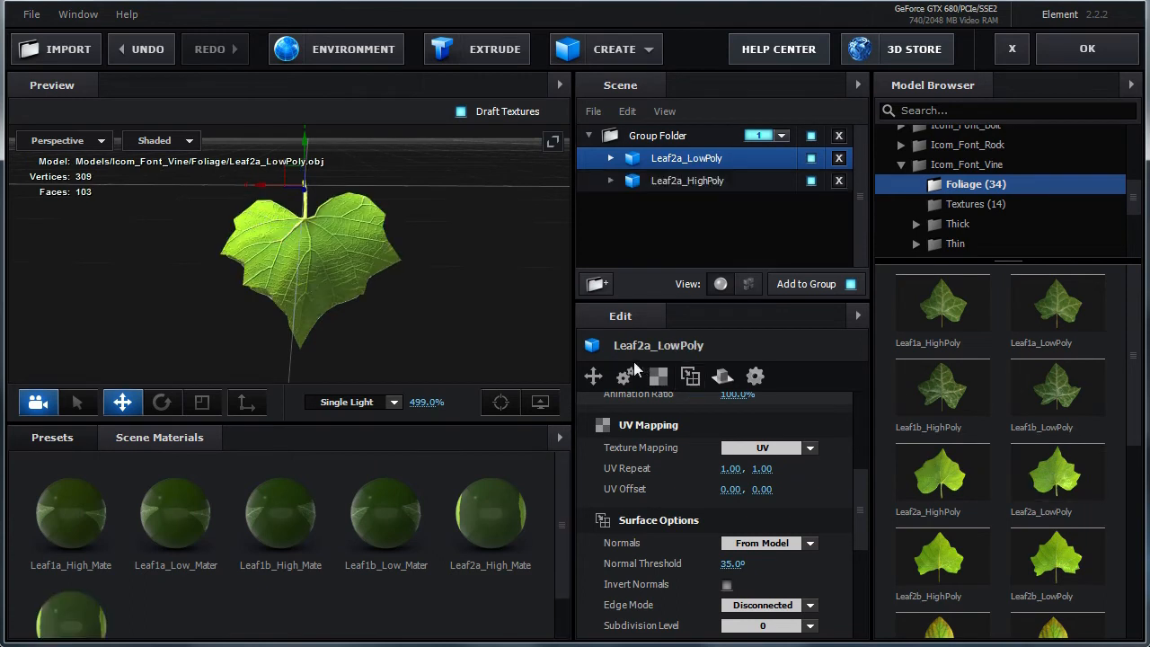
left_click(672, 182)
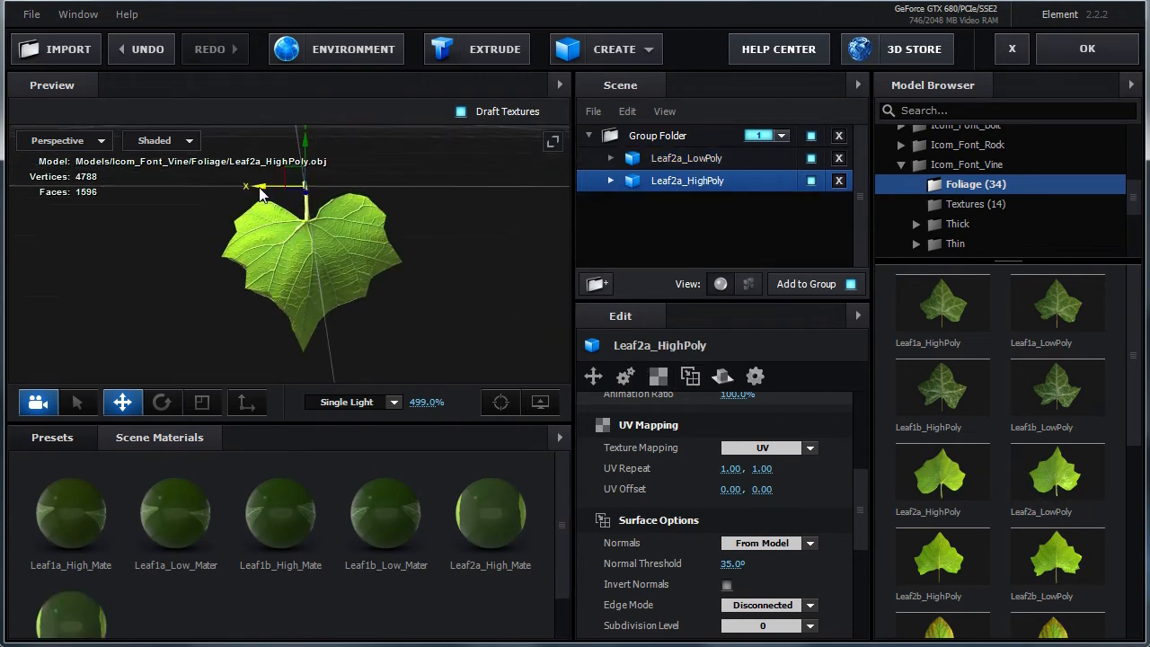
left_click_drag(261, 189, 141, 191)
left_click(702, 162)
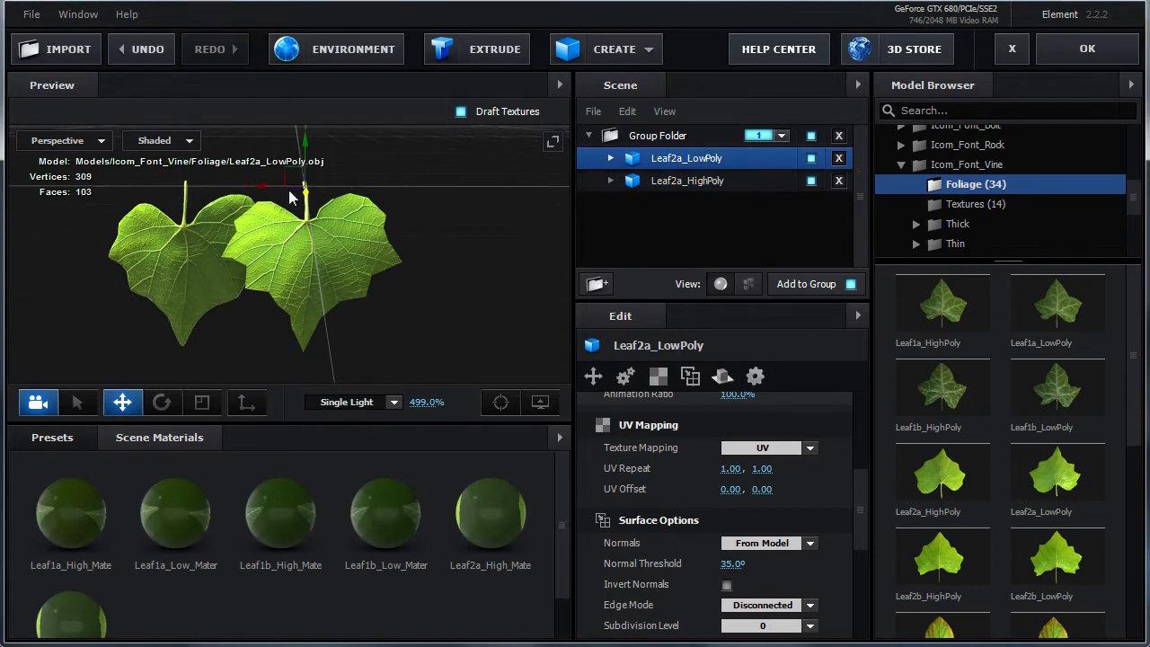
left_click_drag(268, 192, 345, 192)
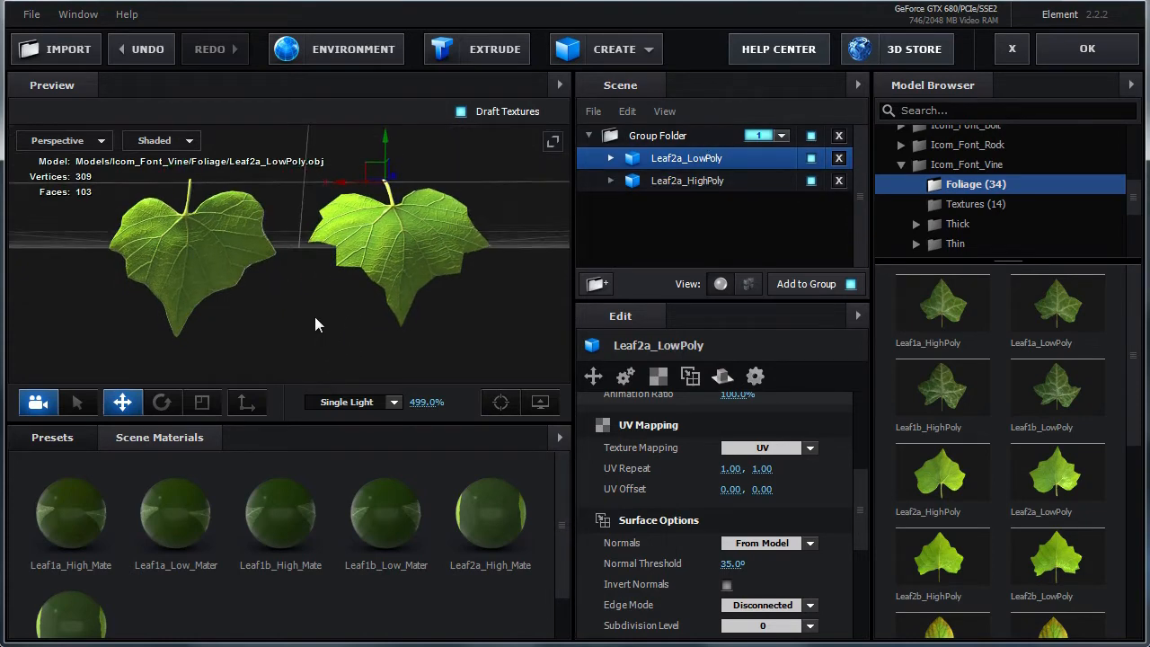
- Delete the group holding the Leaf2a models and add Leaf3a_LowPoly and Leaf3b_LowPoly to the scene
left_click_drag(335, 321, 311, 333)
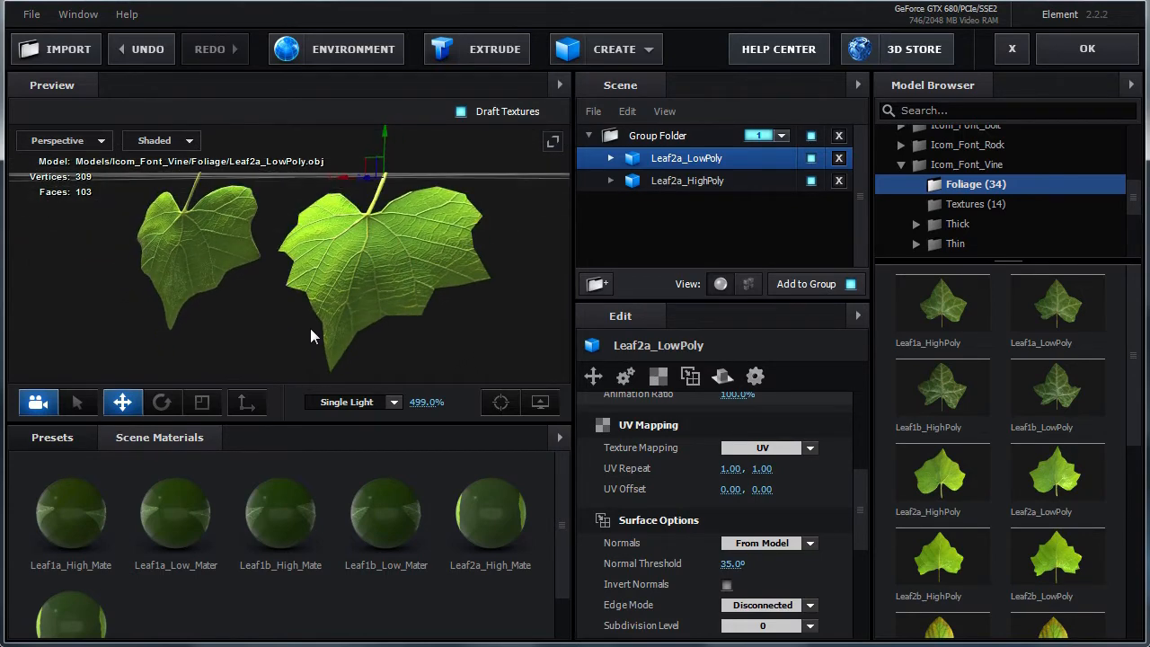
left_click(838, 136)
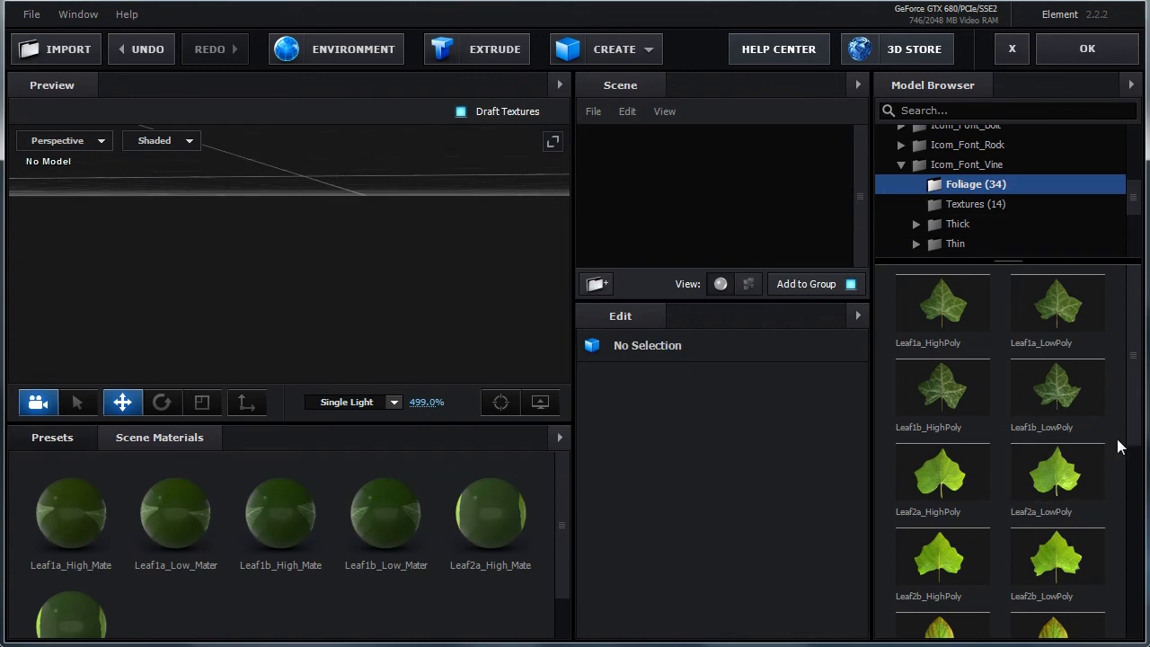
scroll(1136, 453, "down", 2)
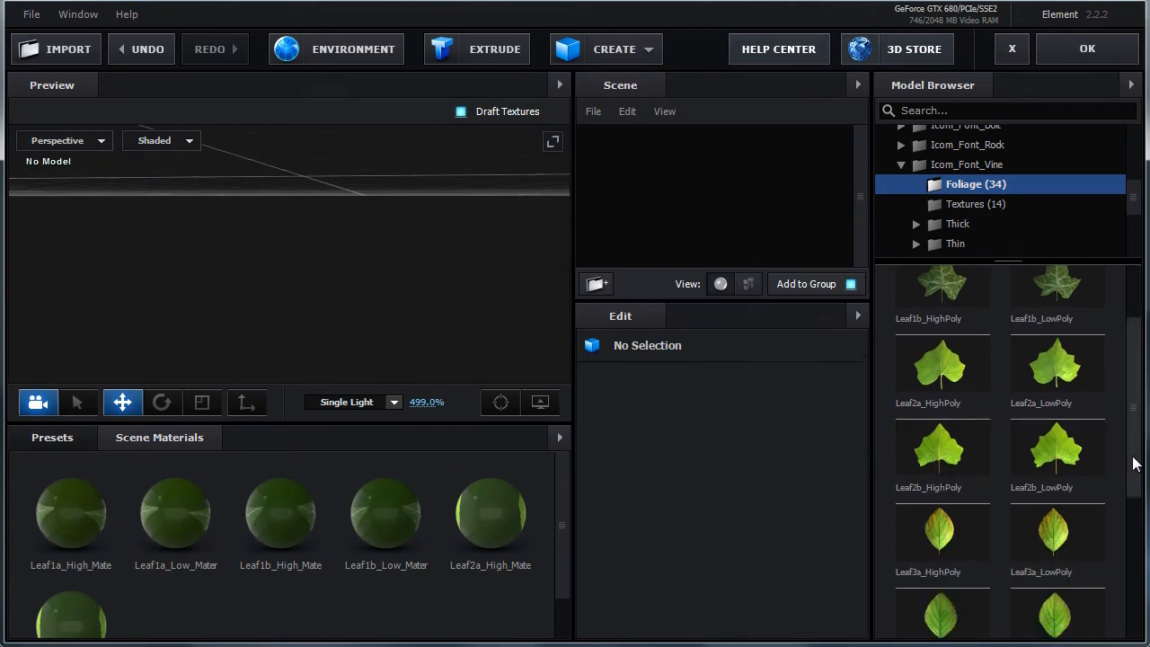
scroll(1135, 476, "down", 1)
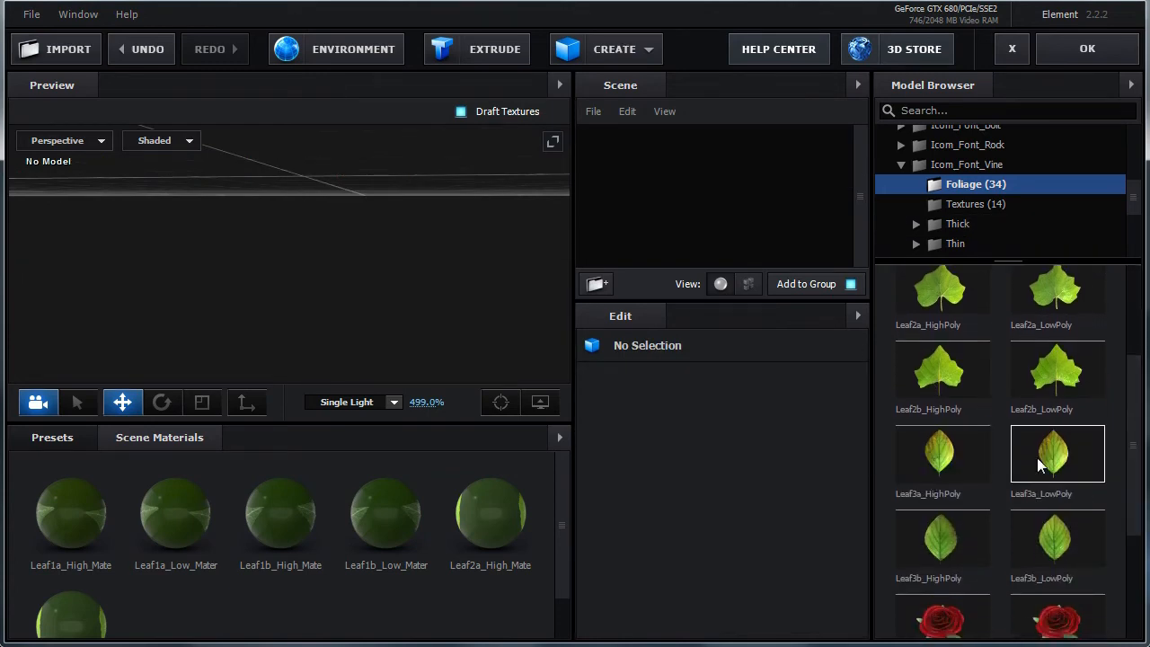
double_click(1043, 451)
double_click(1052, 539)
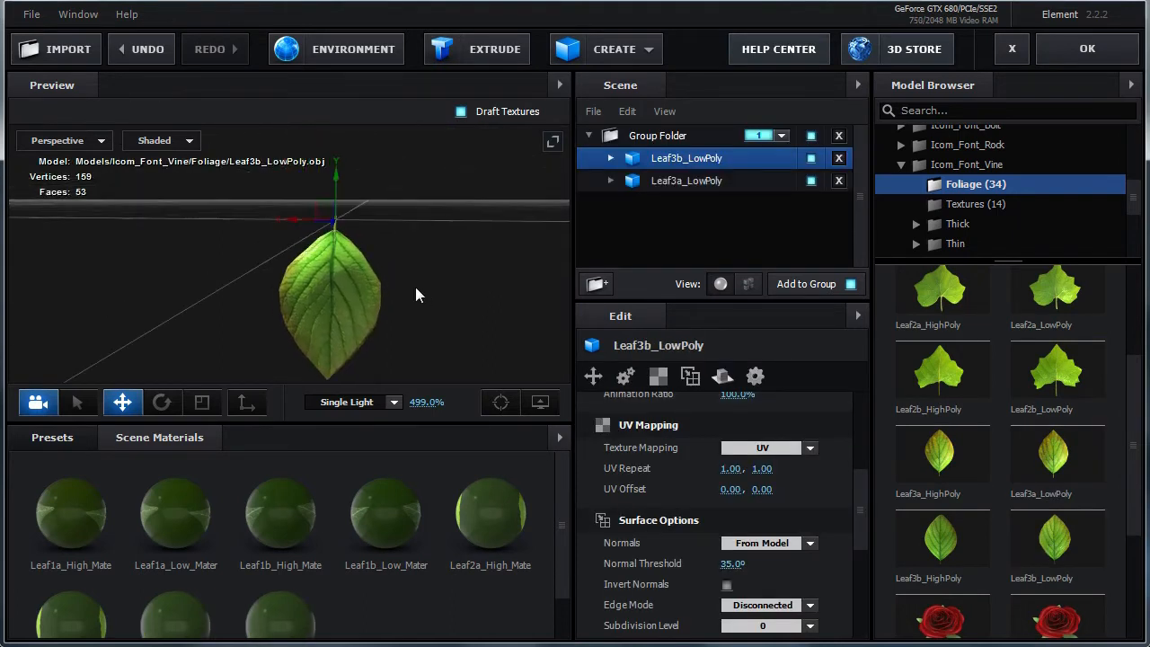
- Move Leaf3b_LowPoly and Leaf3a_LowPoly apart along the X axis and view both leaves side by side
left_click_drag(288, 220, 218, 217)
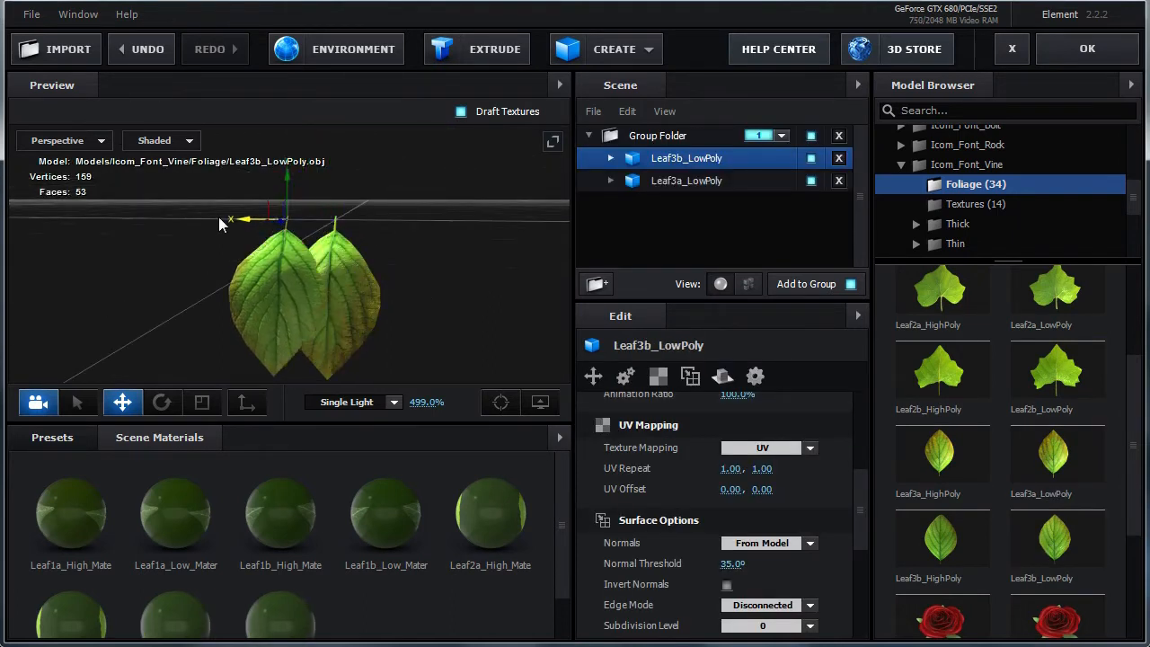
left_click(342, 275)
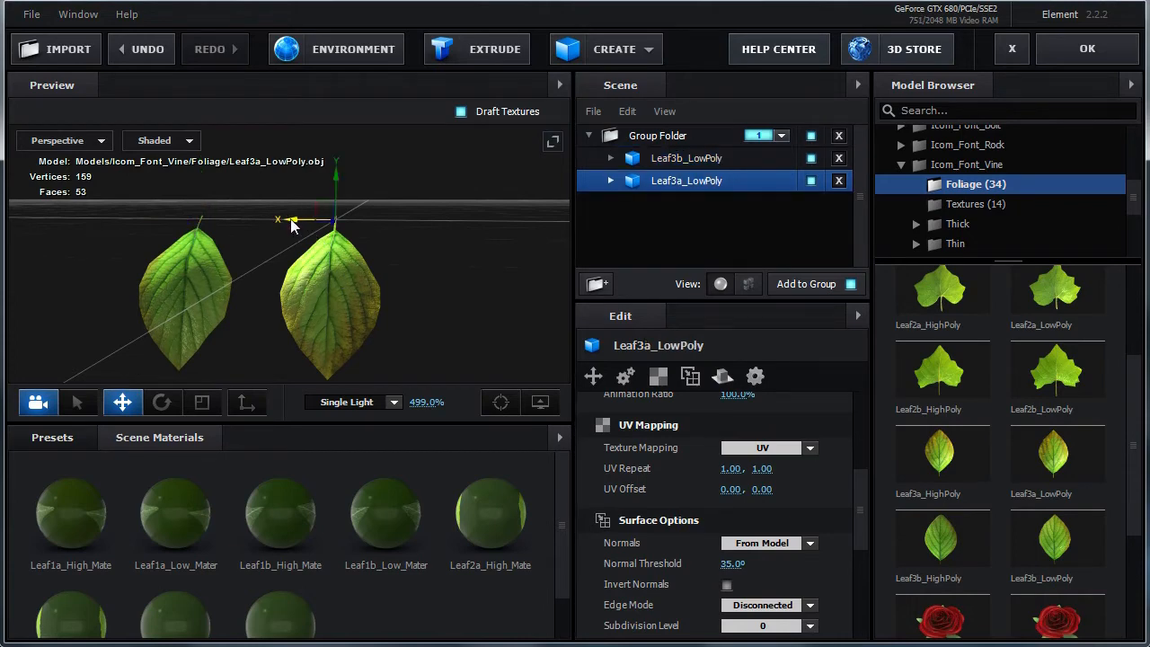
left_click_drag(291, 225, 373, 224)
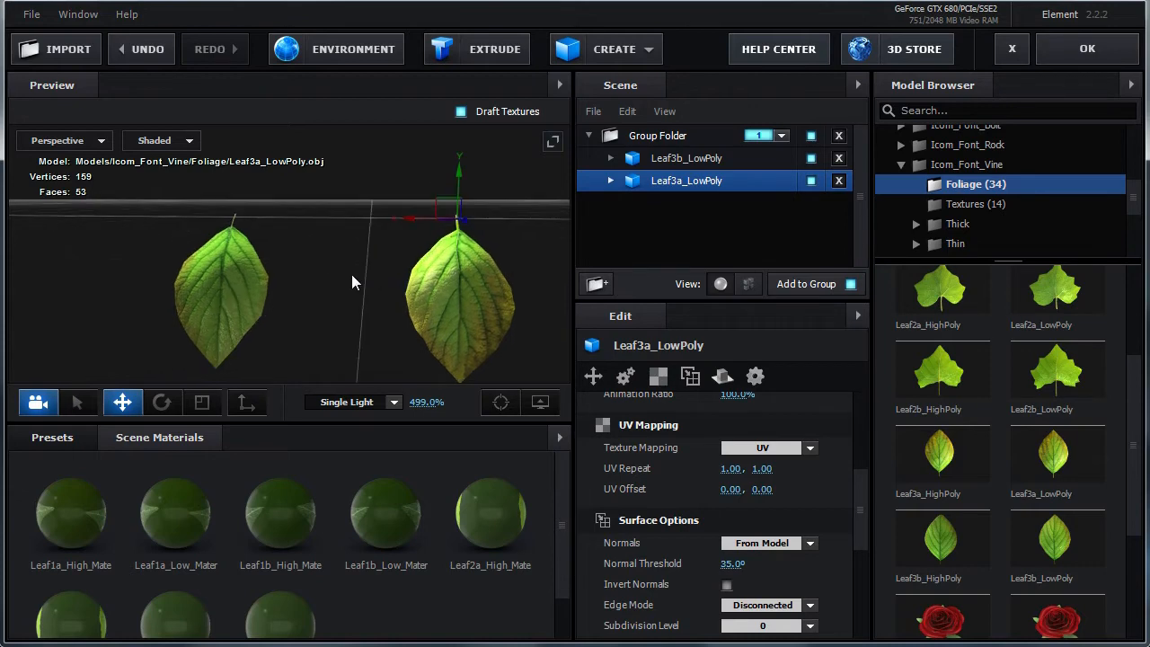
left_click_drag(338, 312, 390, 259)
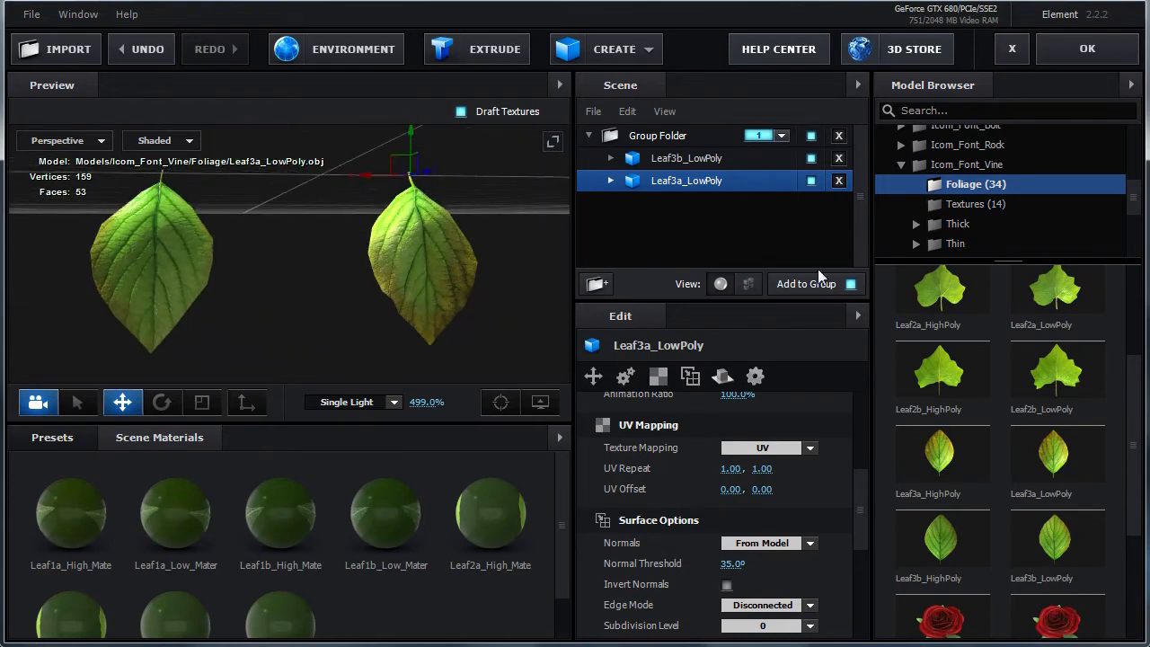
- Replace the Leaf3 models with Rose1_LowPoly and Rose2_LowPoly from the Foliage folder
left_click(839, 135)
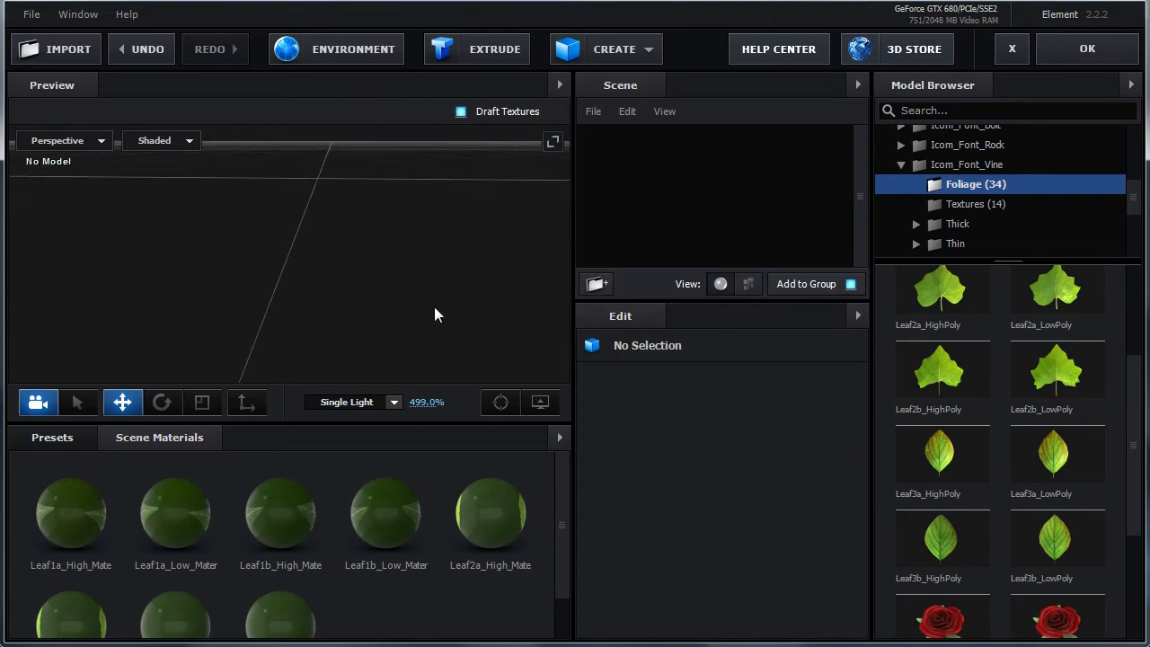
left_click_drag(1133, 440, 1133, 581)
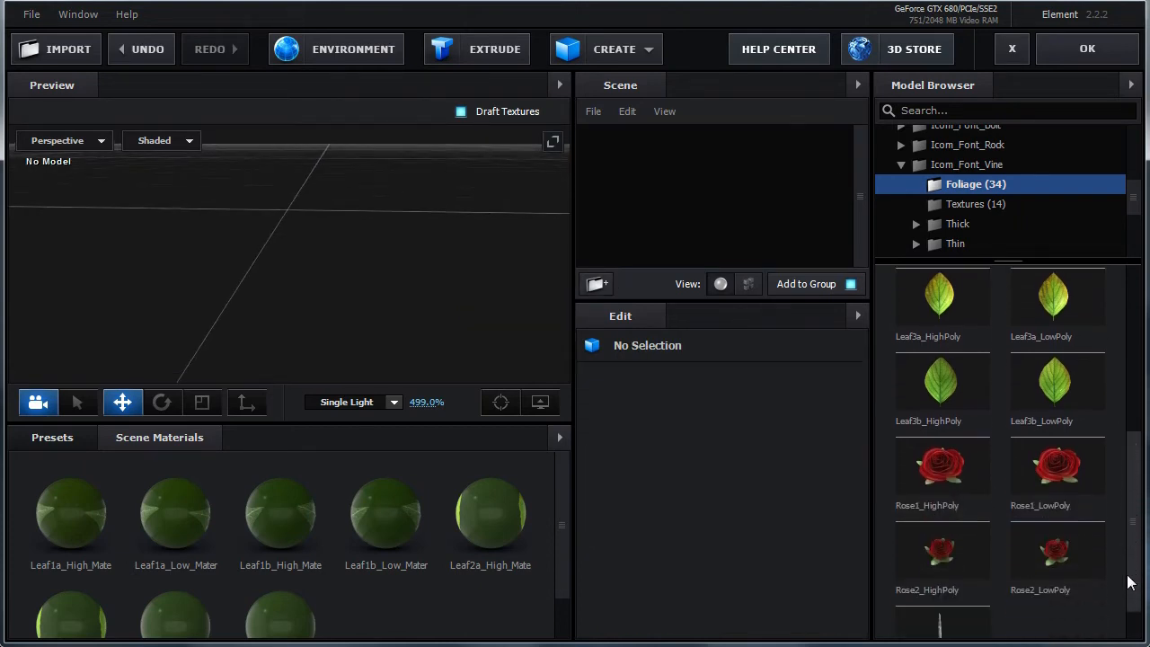
left_click(1057, 470)
left_click(1058, 555)
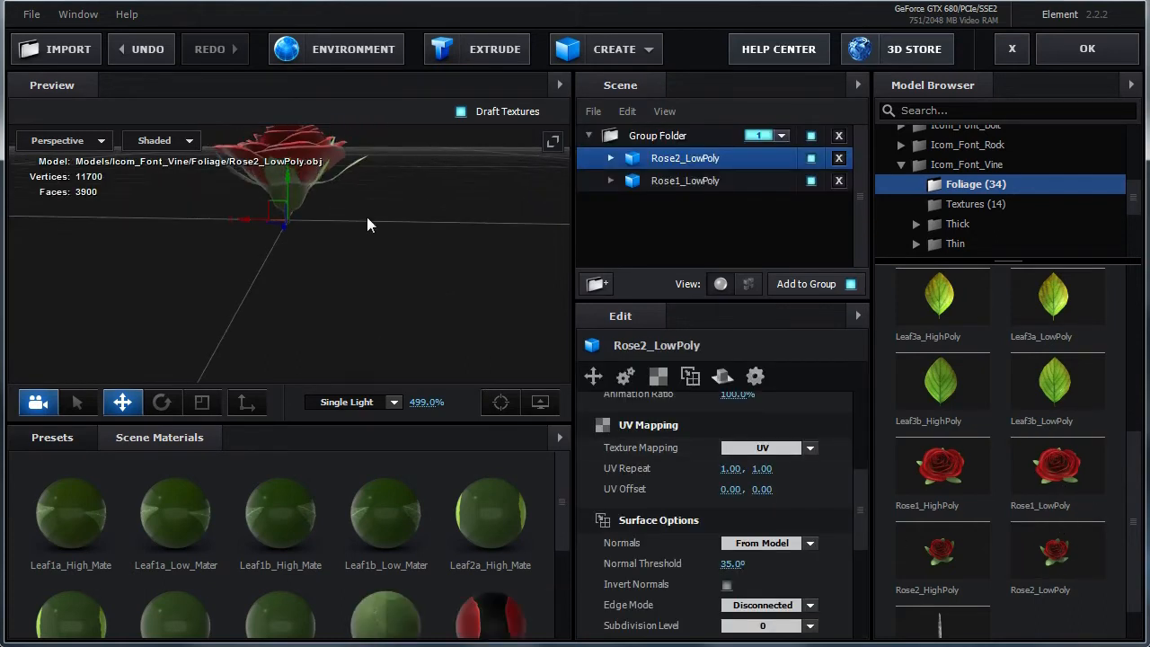
- Move Rose2_LowPoly and Rose1_LowPoly apart along the X axis and inspect the petals of both roses up close
left_click_drag(366, 224, 161, 315)
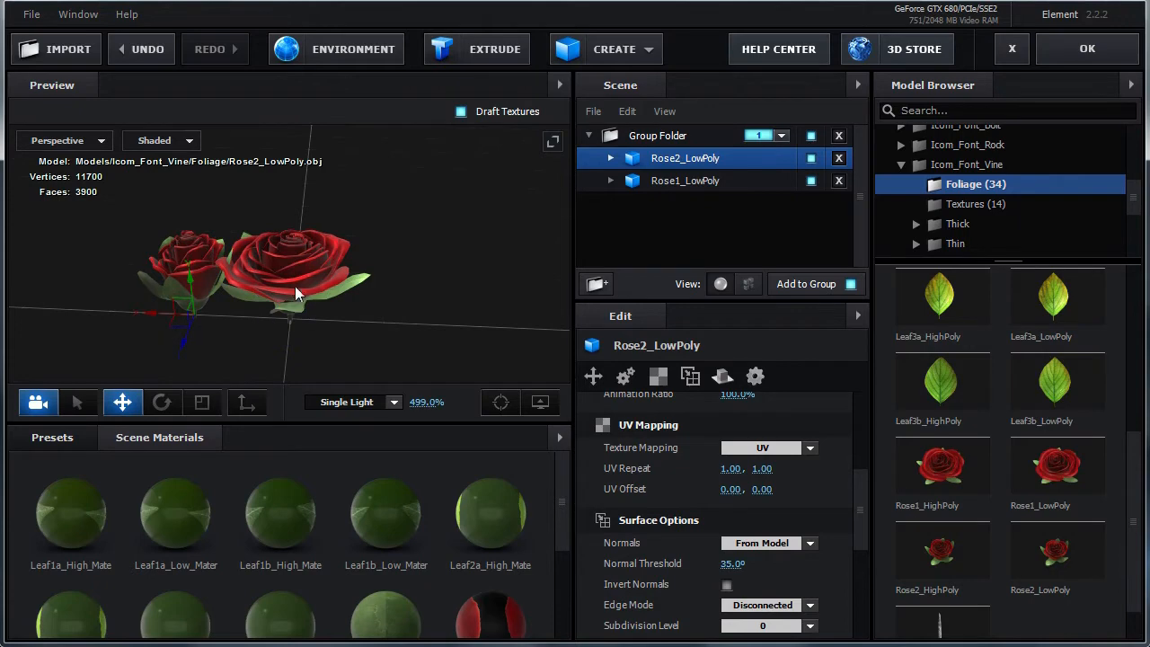
left_click(296, 300)
mouse_move(254, 321)
left_mouse_down()
mouse_move(360, 320)
mouse_move(248, 300)
left_mouse_up()
scroll(248, 300, "up", 1)
scroll(432, 302, "up", 3)
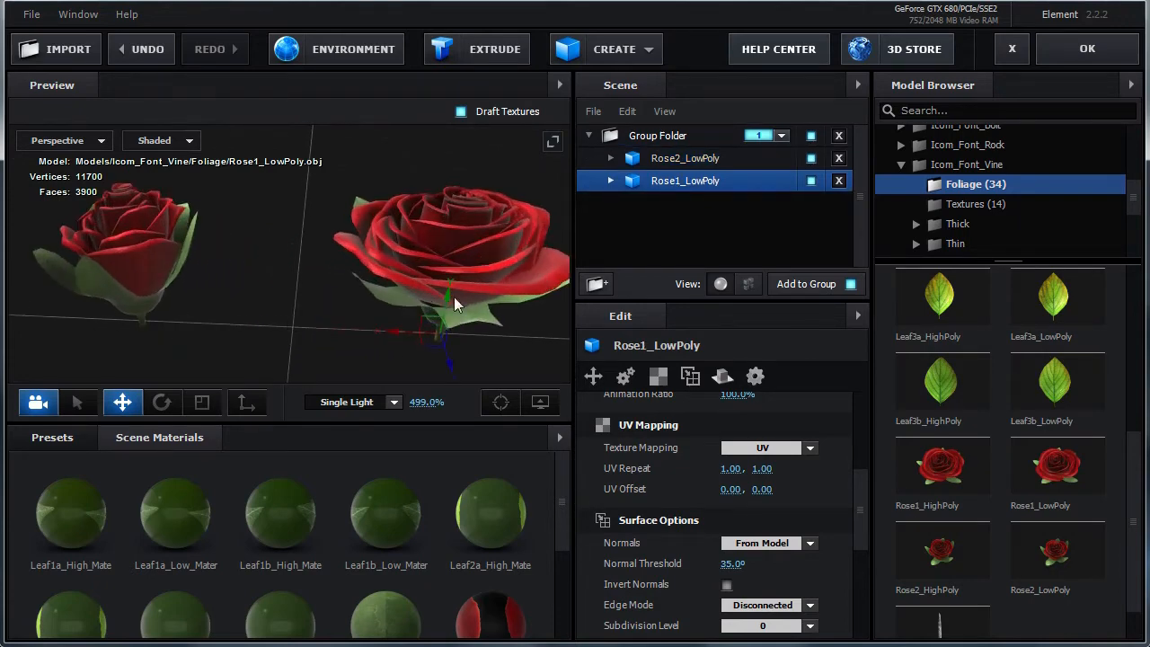
middle_click_drag(453, 297, 355, 287)
scroll(449, 331, "up", 6)
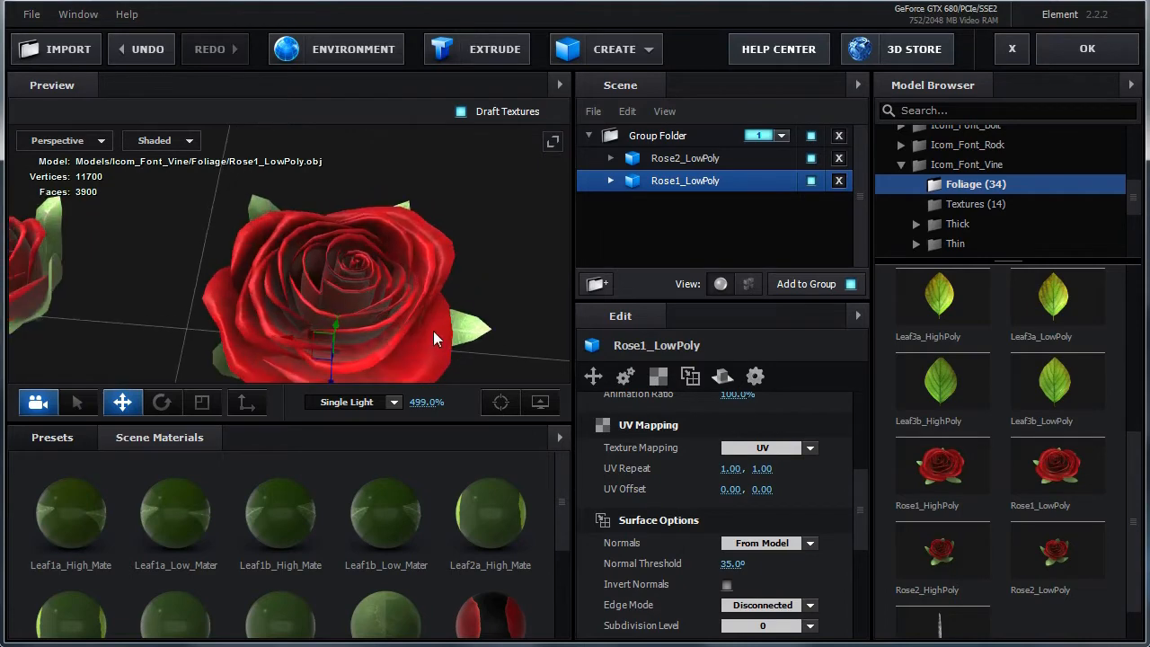
left_click_drag(452, 310, 311, 297)
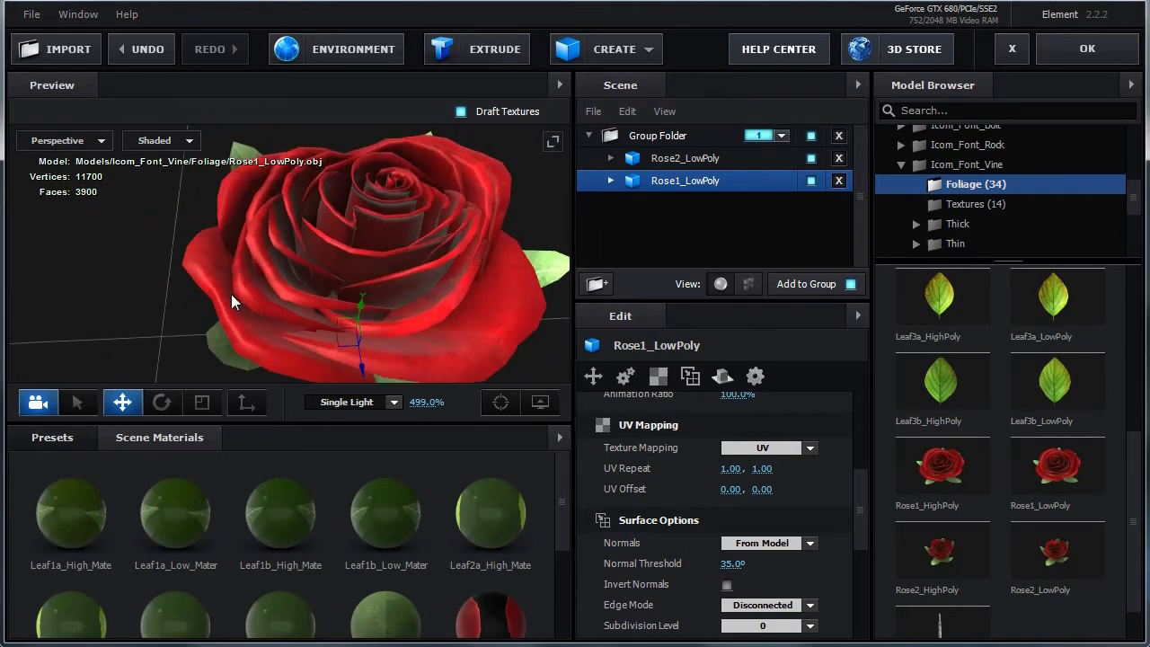
left_click_drag(231, 293, 283, 336)
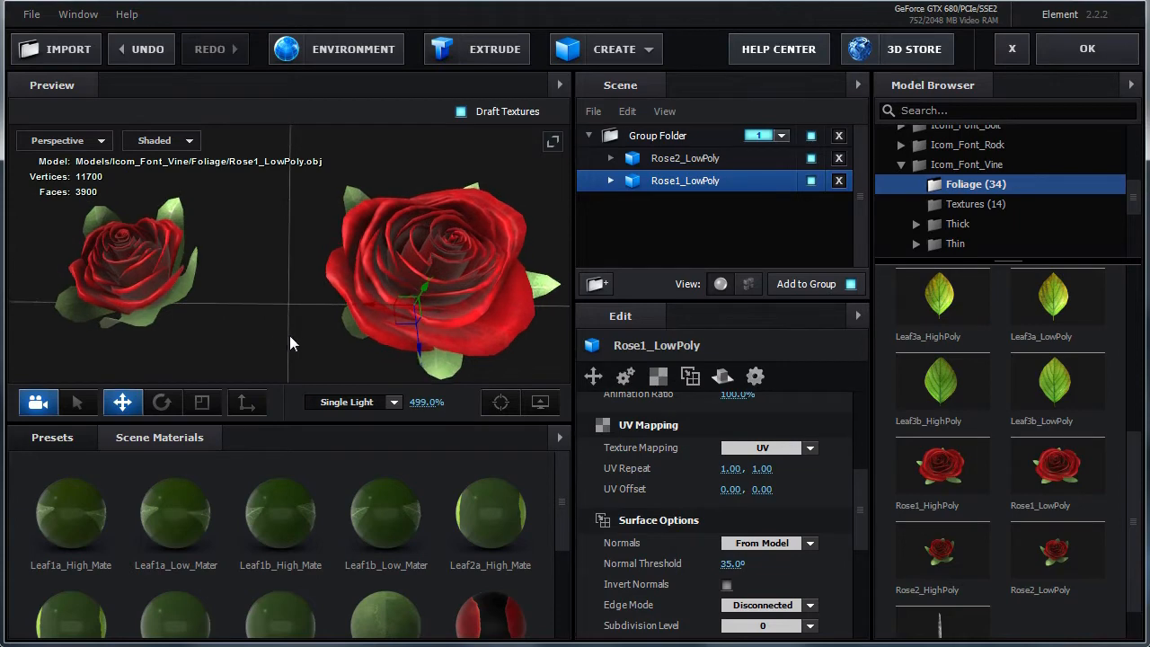
- Delete the group holding the rose models and add the Thorn model from the Foliage folder
left_click(838, 136)
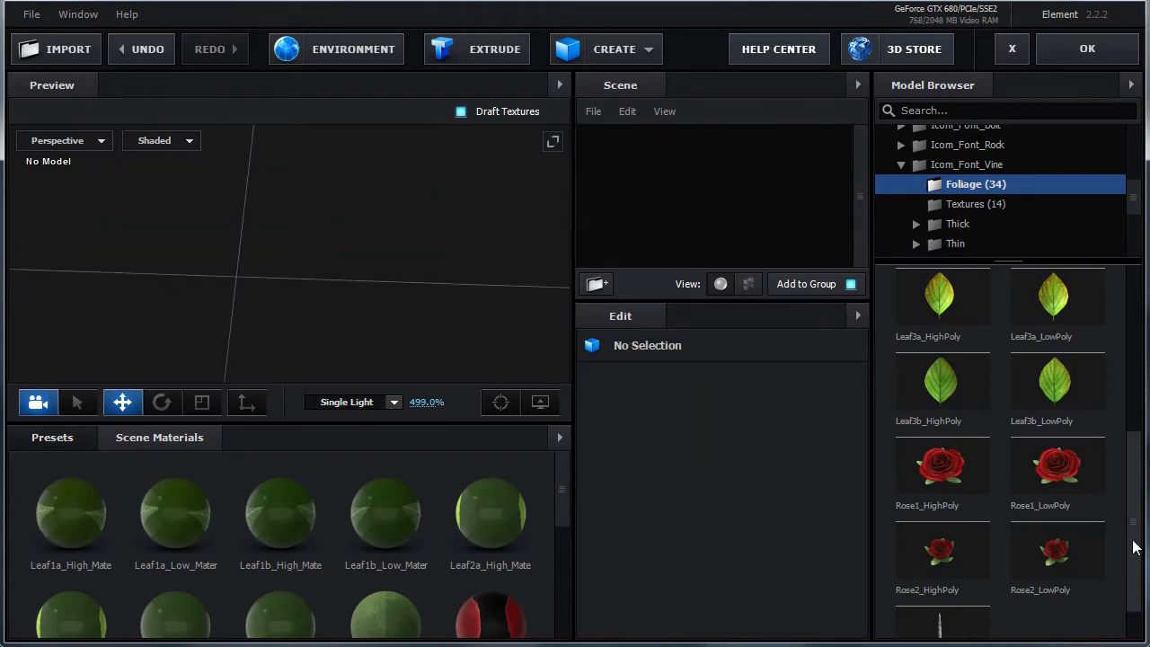
scroll(1035, 588, "down", 1)
left_click(930, 576)
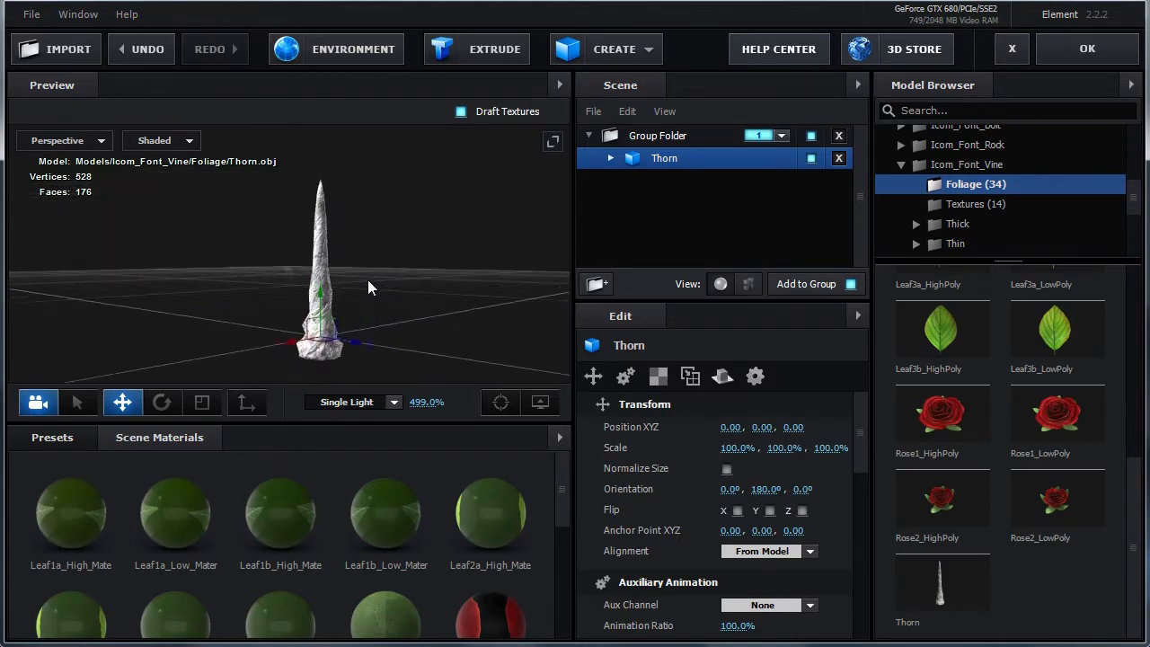
left_click_drag(328, 278, 442, 294)
- Reshape the Thorn model by scaling it non-uniformly to about 66.7% in X, 107.9% in Y and 139% in Z
left_click(202, 402)
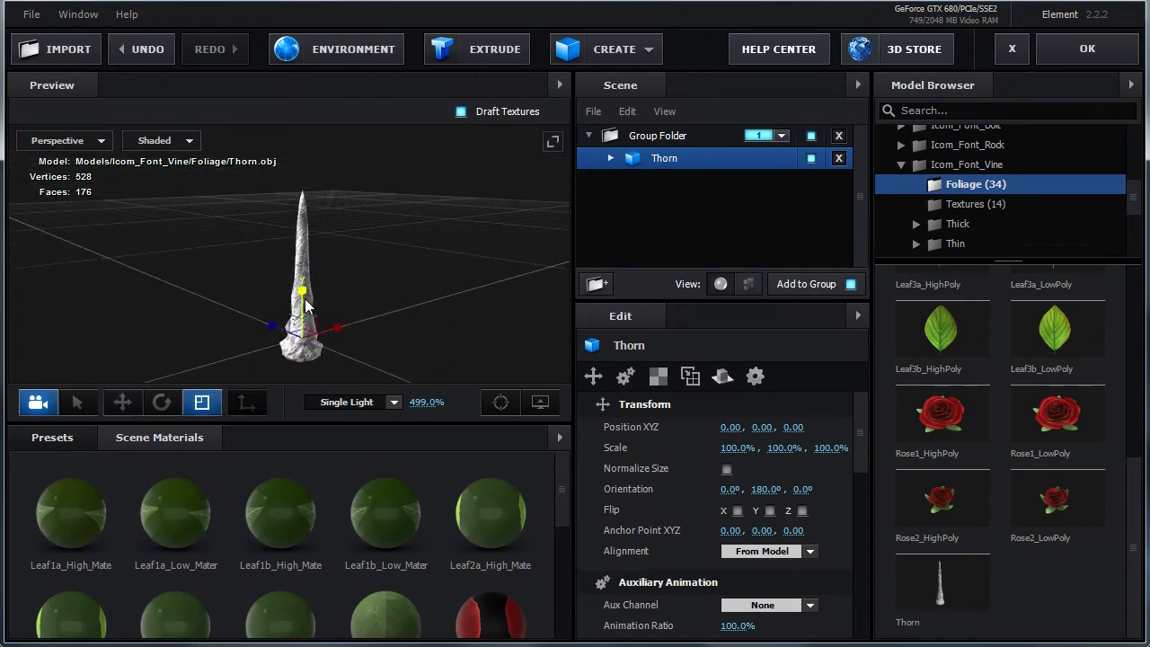
left_click_drag(306, 306, 303, 265)
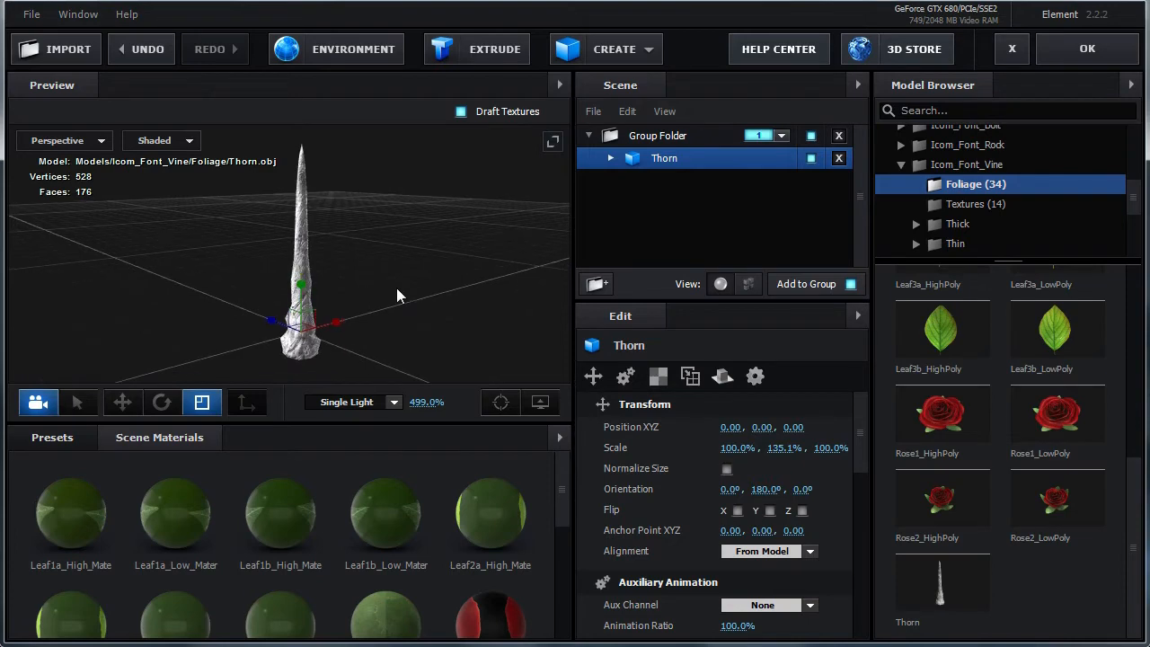
left_click_drag(388, 308, 234, 323)
left_click_drag(431, 336, 384, 346)
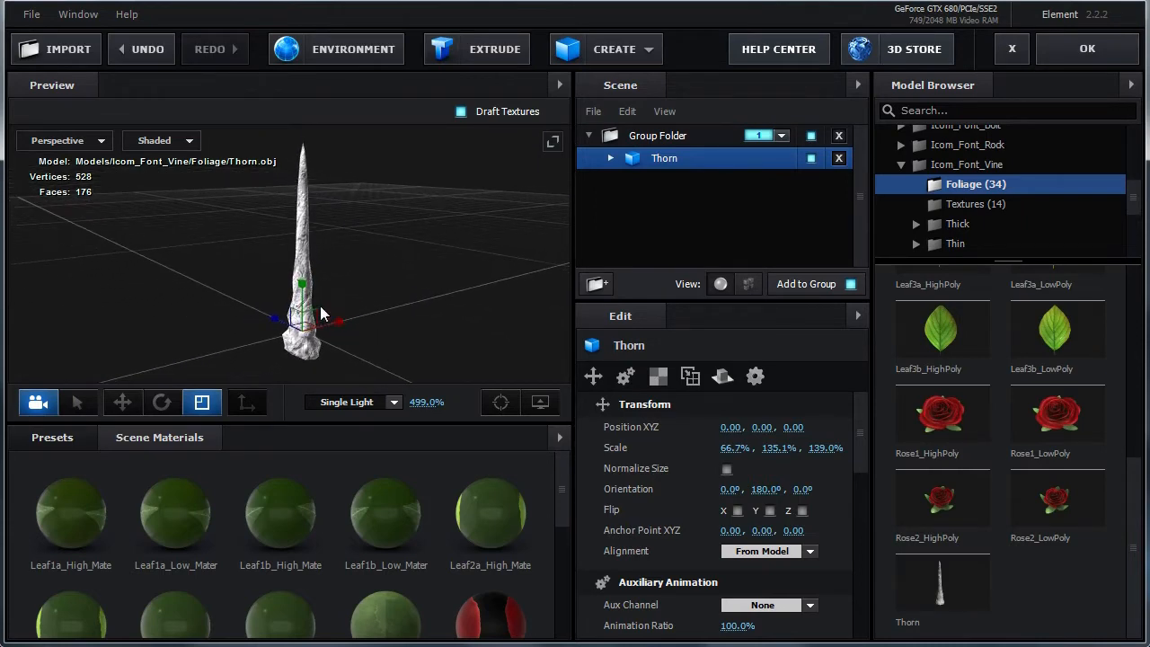
left_click_drag(302, 282, 304, 299)
left_click_drag(388, 332, 341, 350)
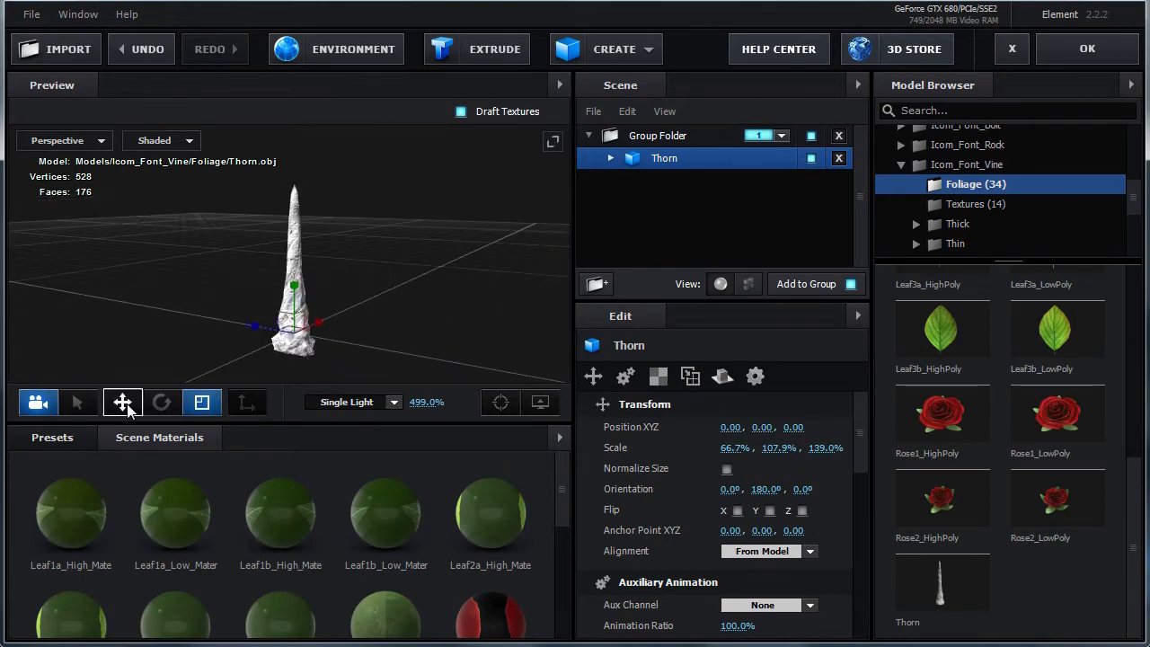
left_click_drag(296, 336, 392, 350)
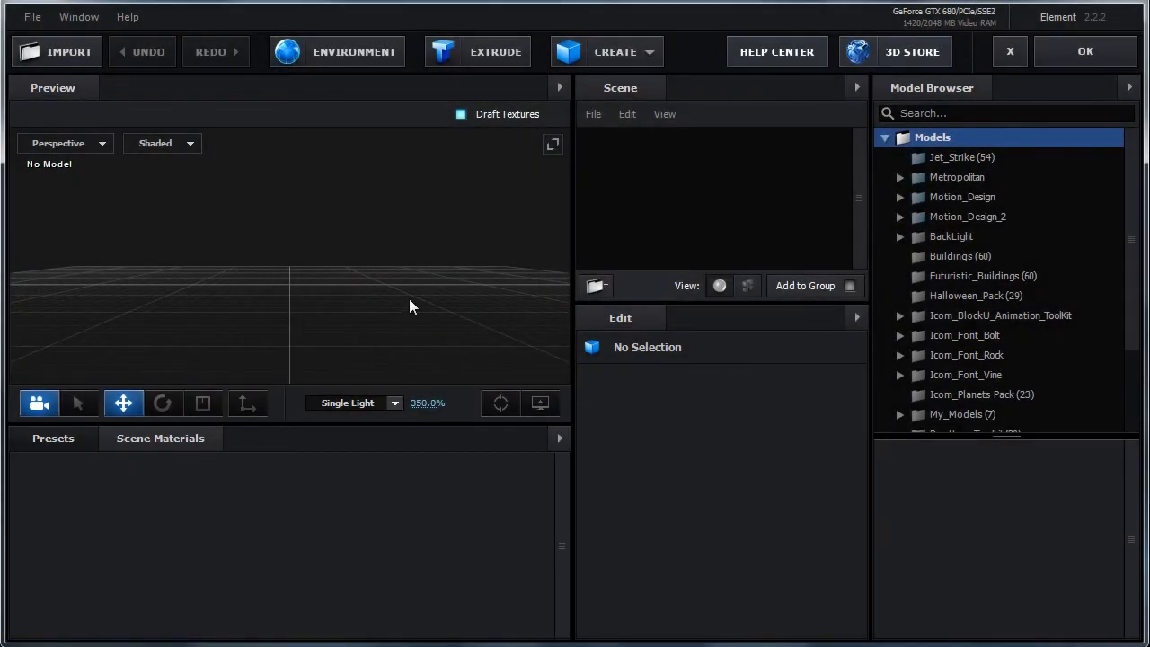
- Add the upper-case letter A from the Thin models of Icom_Font_Vine to the empty scene
left_click_drag(409, 306, 367, 312)
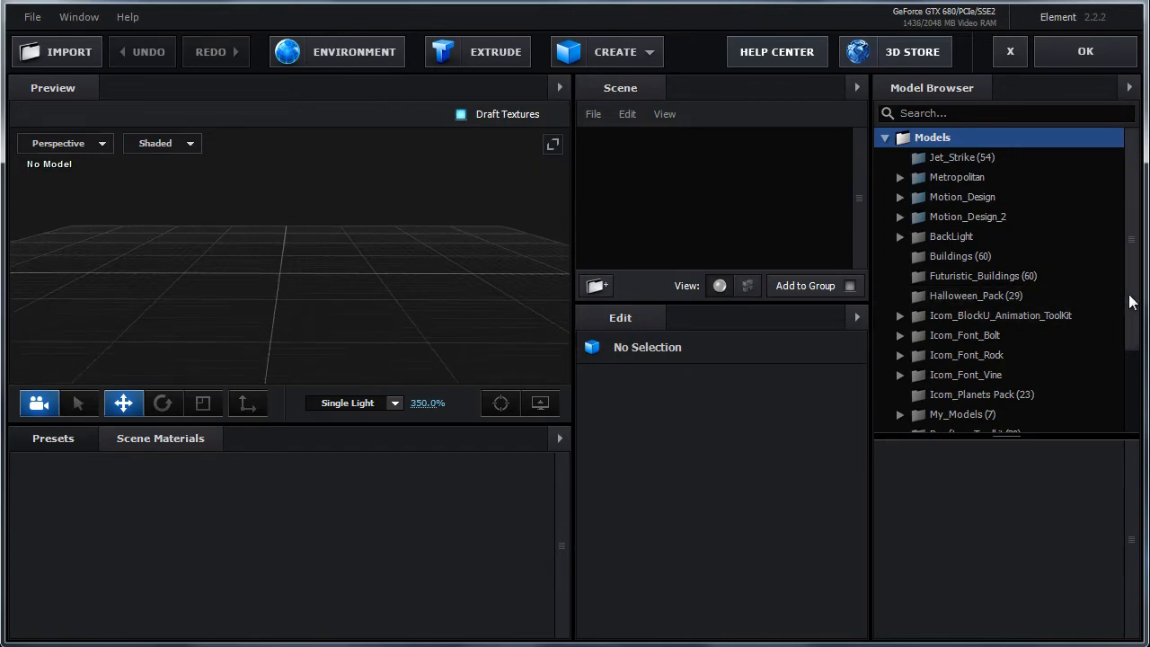
left_click_drag(1131, 300, 1119, 380)
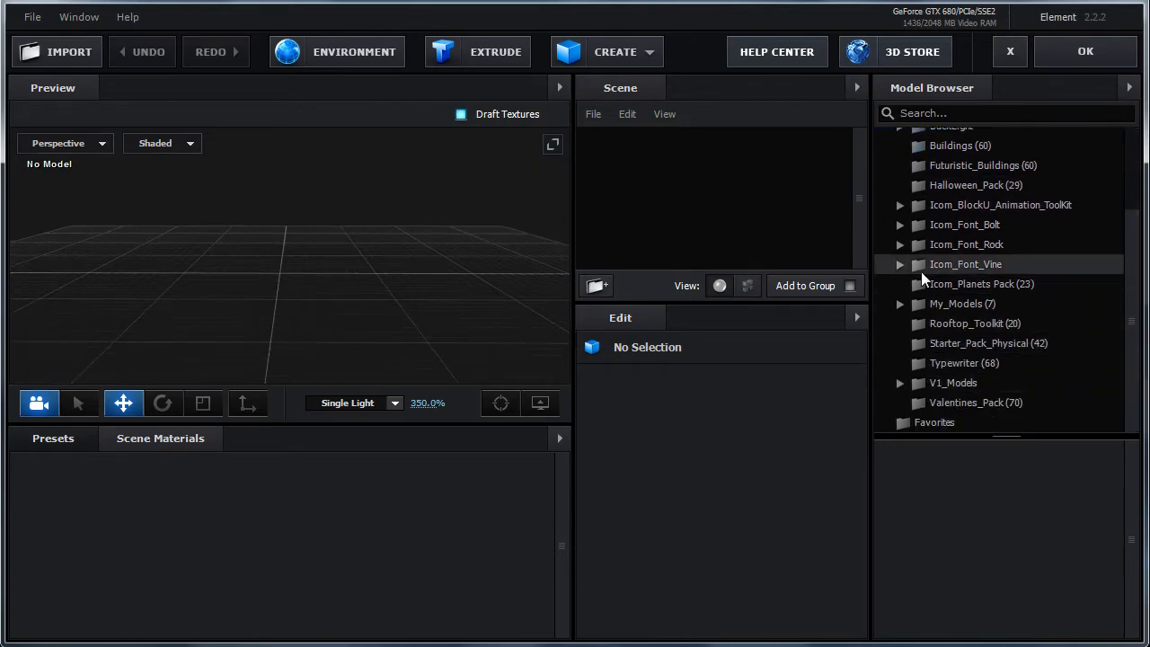
left_click(901, 263)
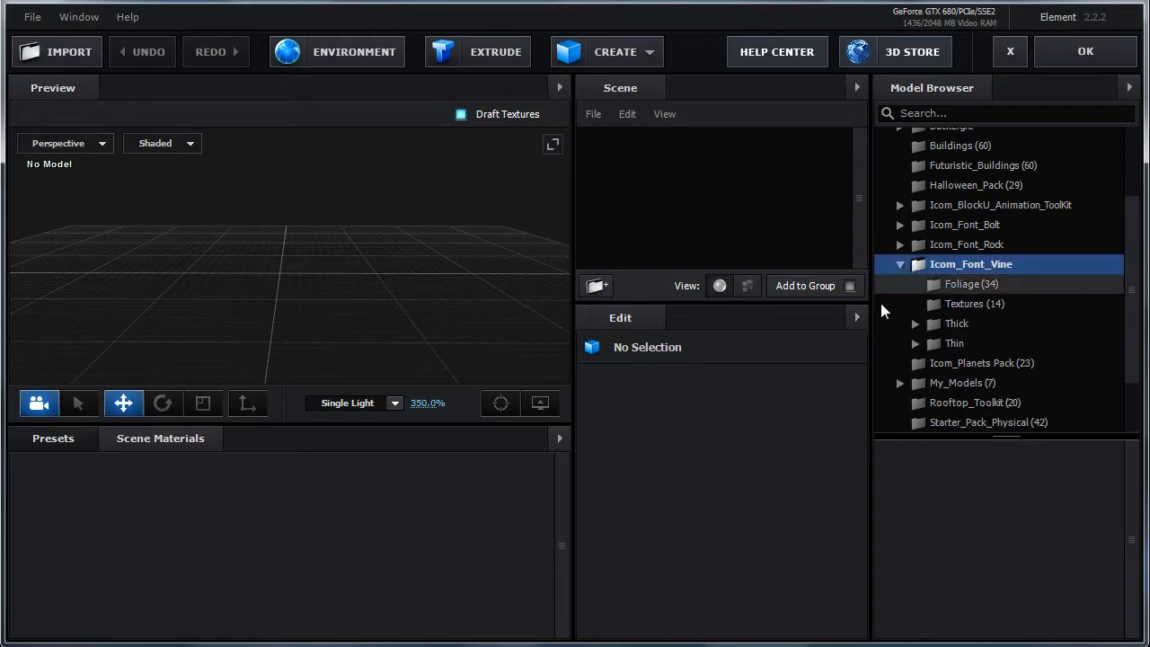
left_click(912, 346)
left_click_drag(1131, 336, 1132, 362)
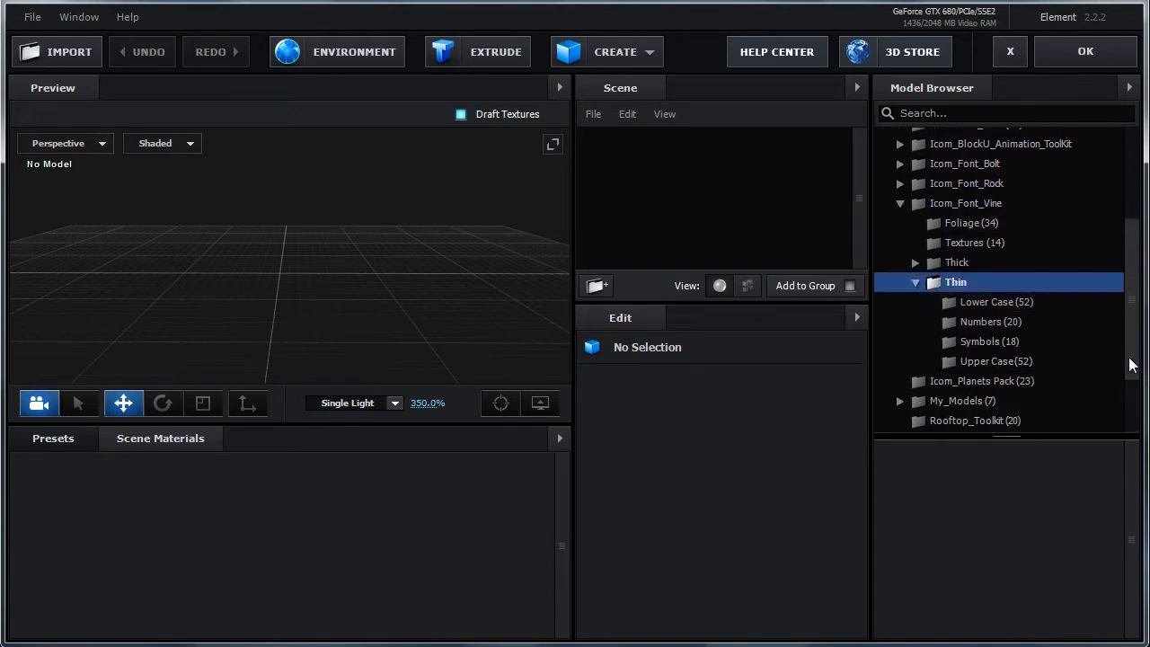
left_click(1014, 361)
left_click(953, 470)
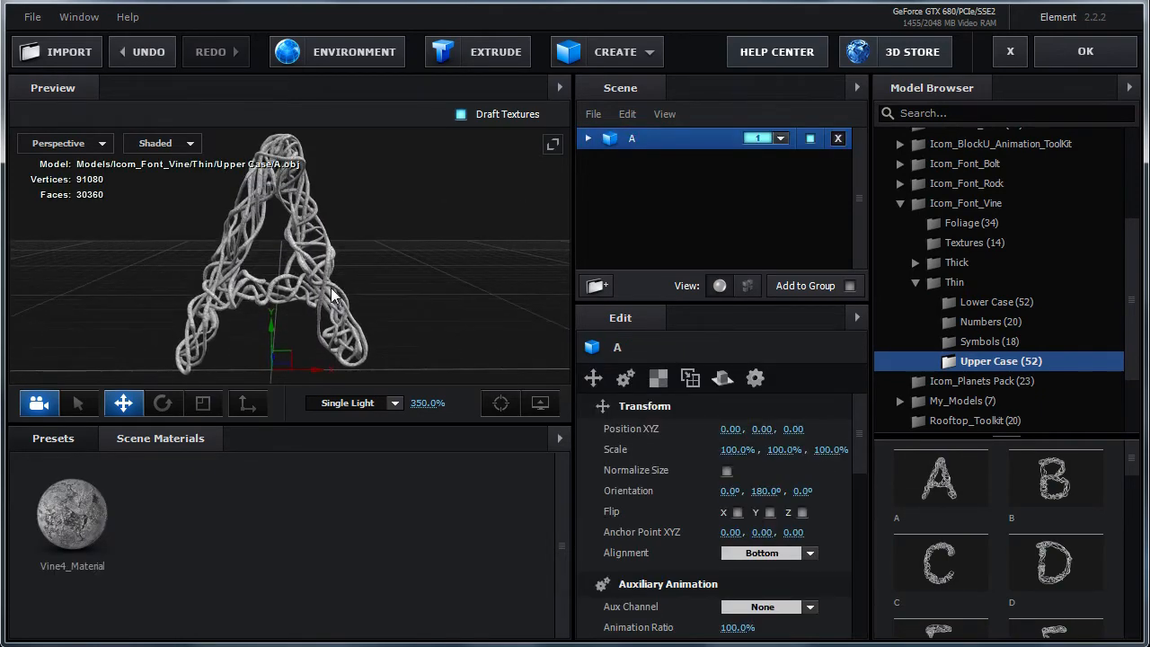
- Duplicate the letter A model and assign the second A in the scene list to group 2
left_click_drag(332, 294, 356, 306)
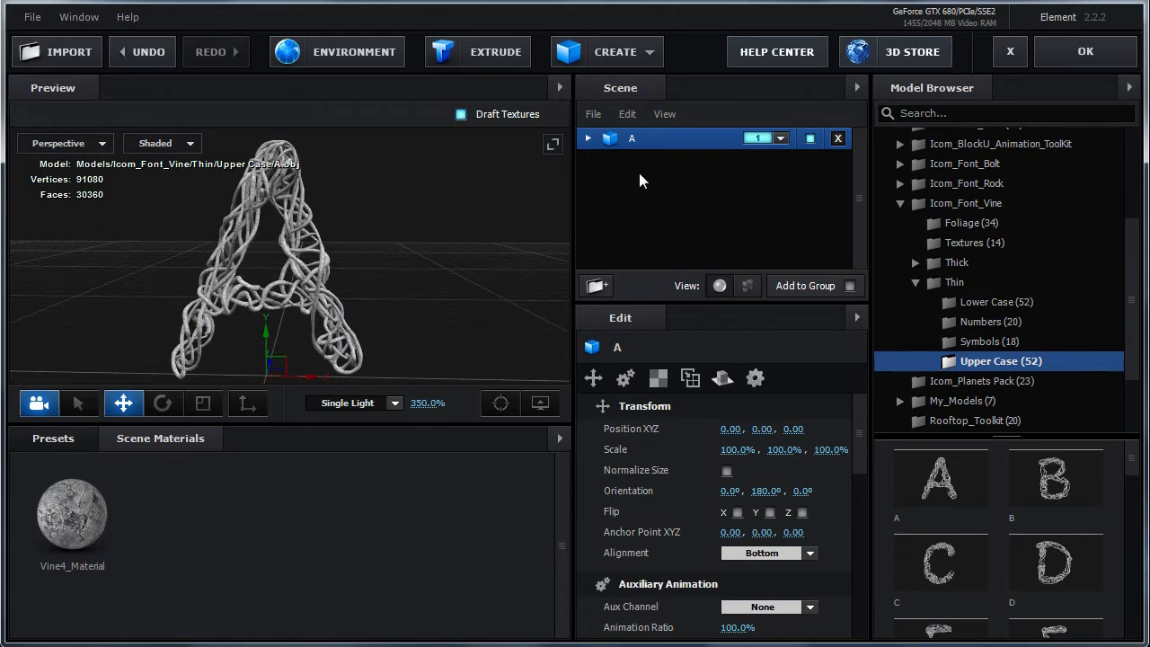
right_click(661, 139)
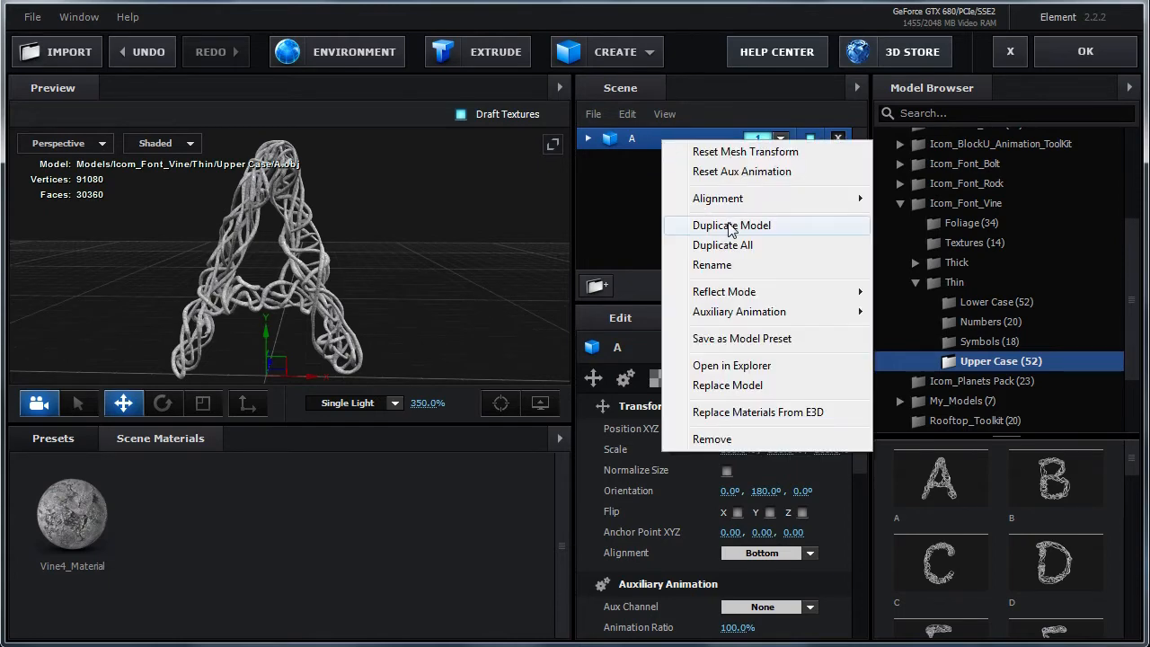
left_click(677, 225)
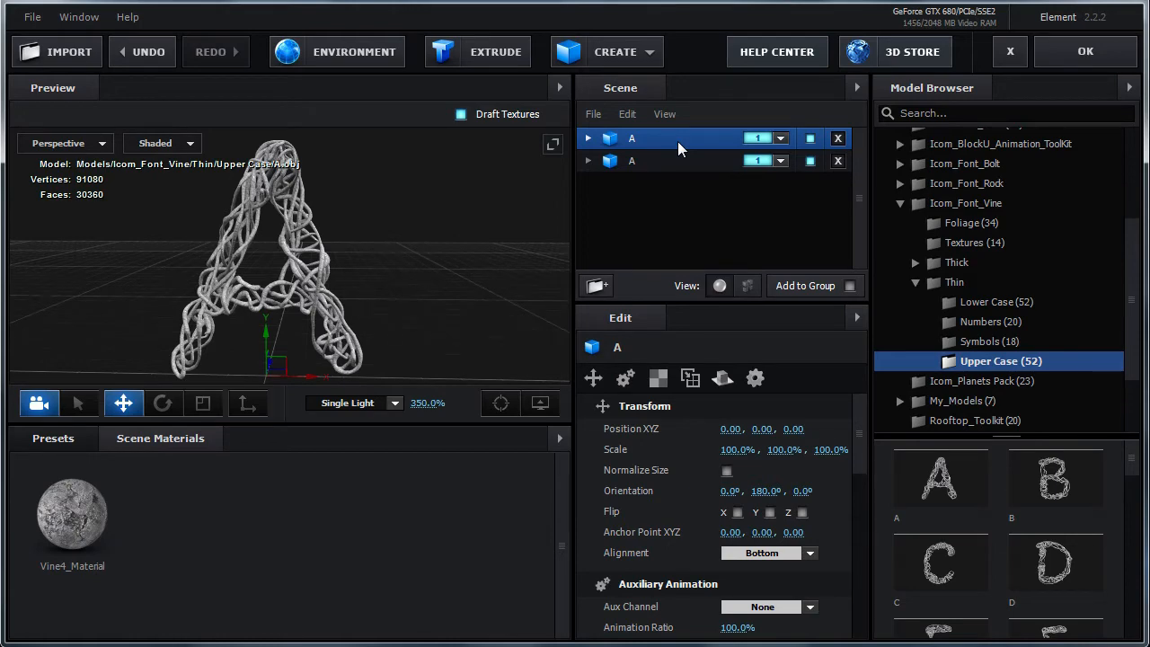
left_click(667, 163)
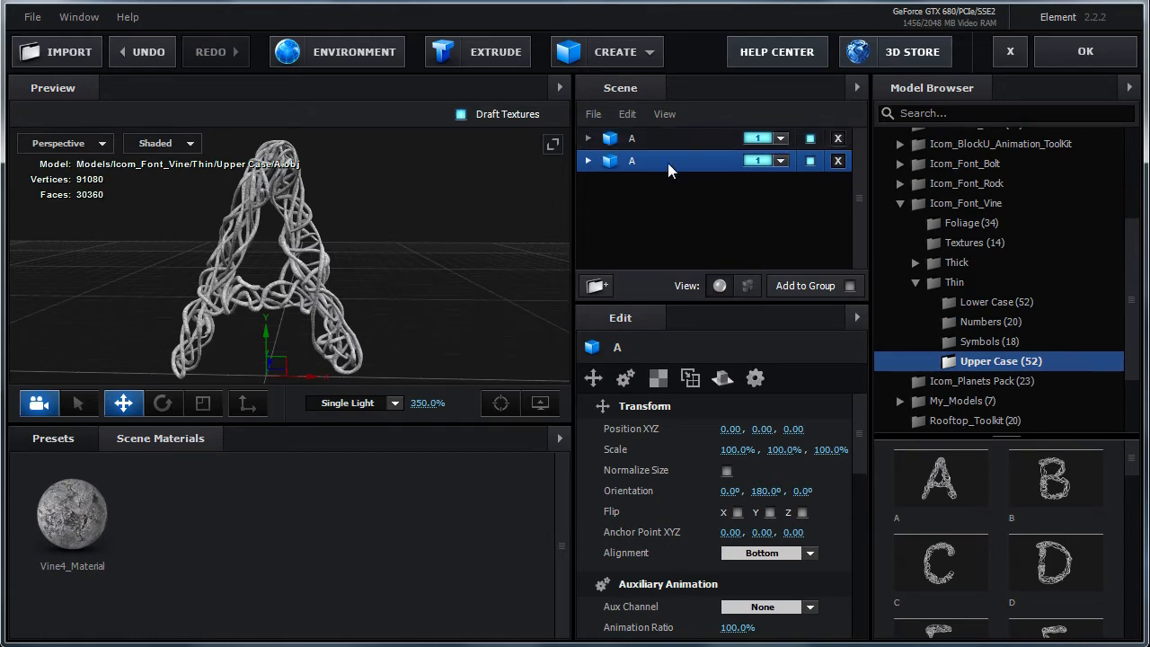
left_click(780, 161)
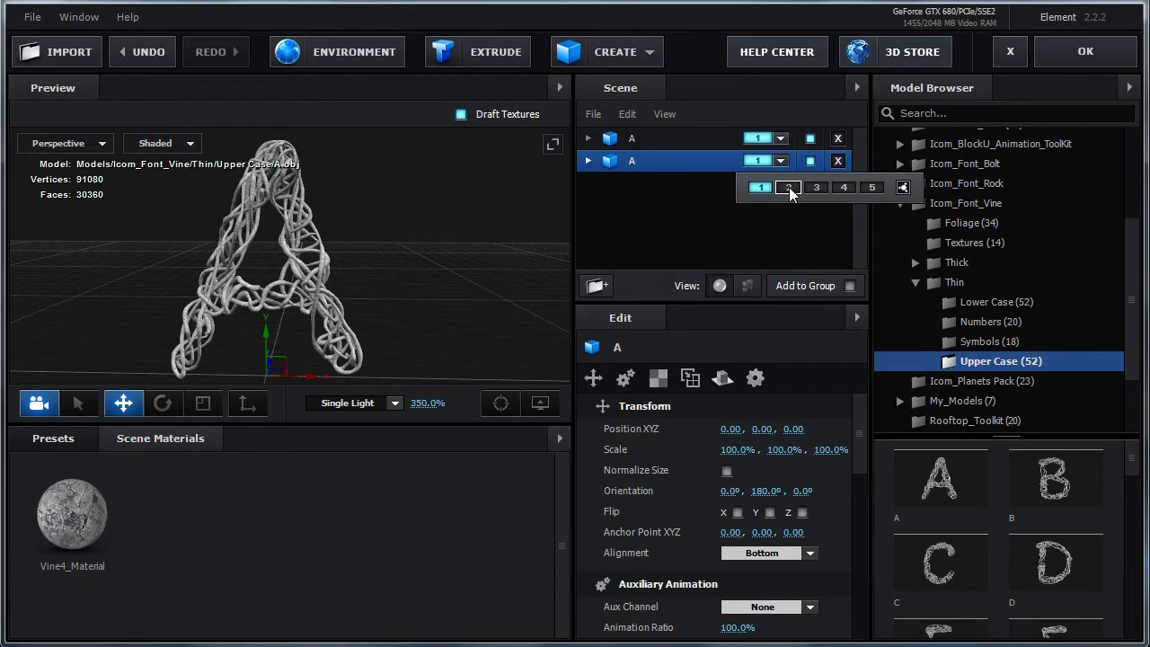
left_click(788, 187)
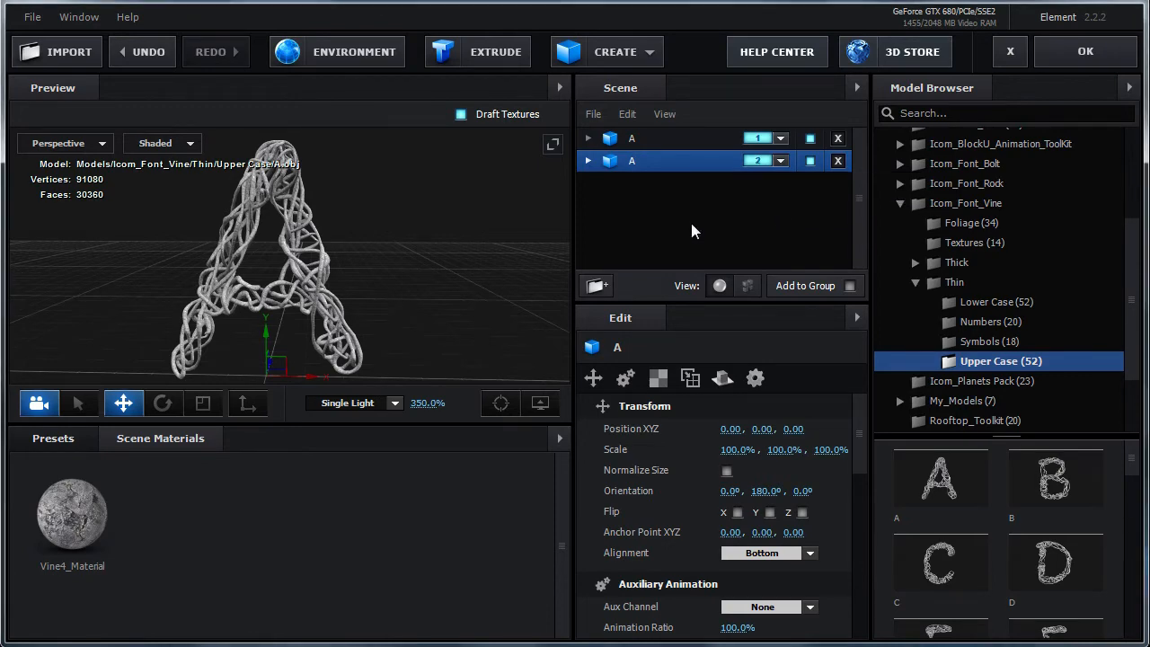
- Create a group folder in the scene list and rename it A
left_click(685, 138)
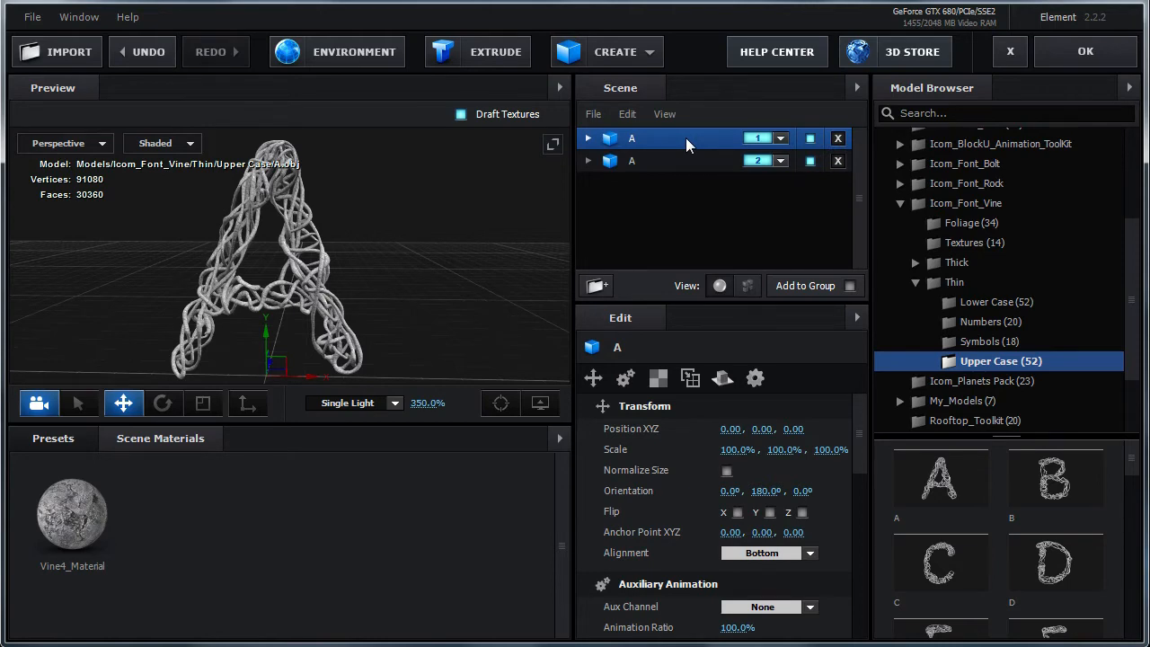
left_click(597, 286)
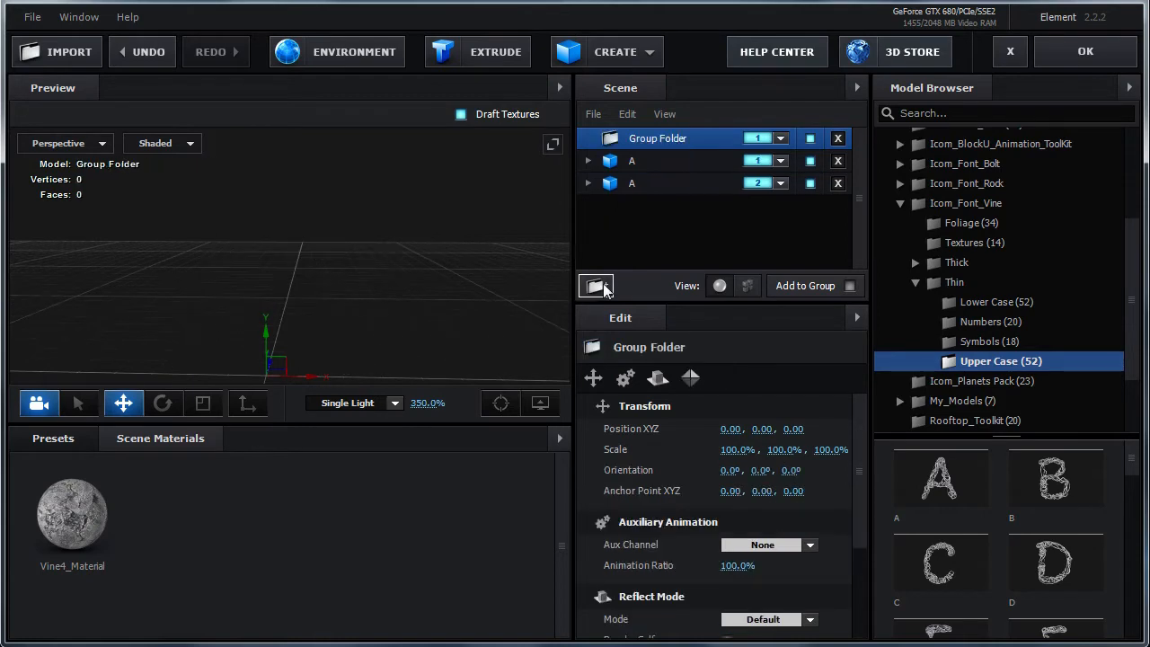
double_click(643, 140)
type("A")
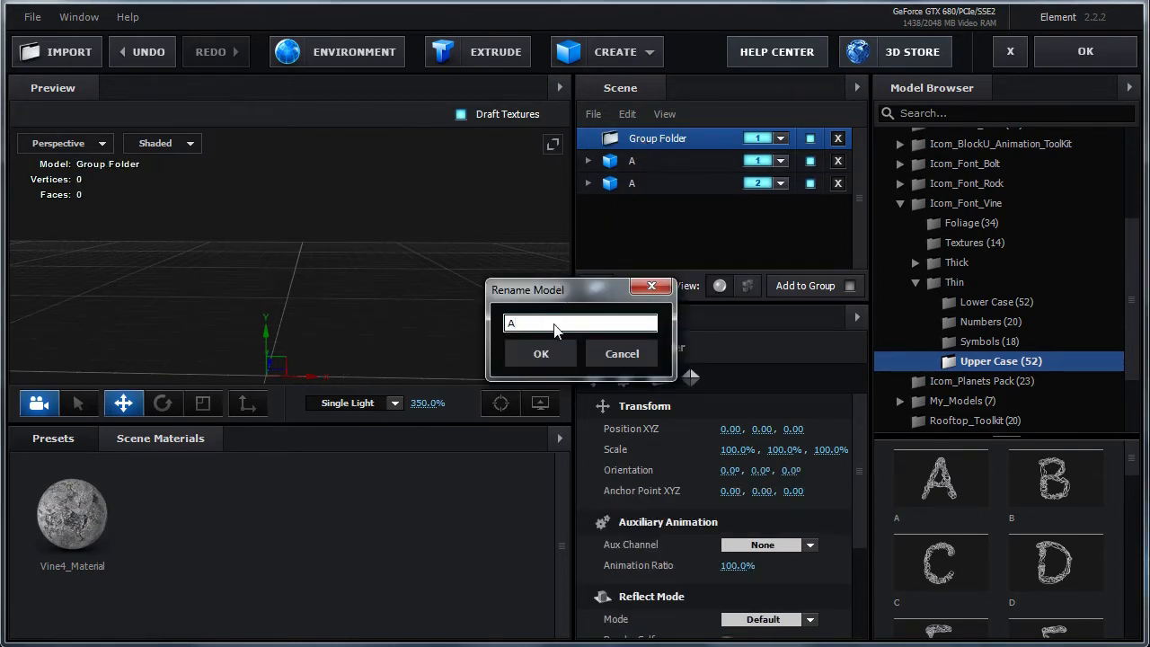
left_click(544, 353)
- Move the group 1 letter A model into the A folder and assign the folder as group 1's replicator shape
left_click_drag(637, 162, 656, 138)
left_click(588, 140)
left_click(710, 143)
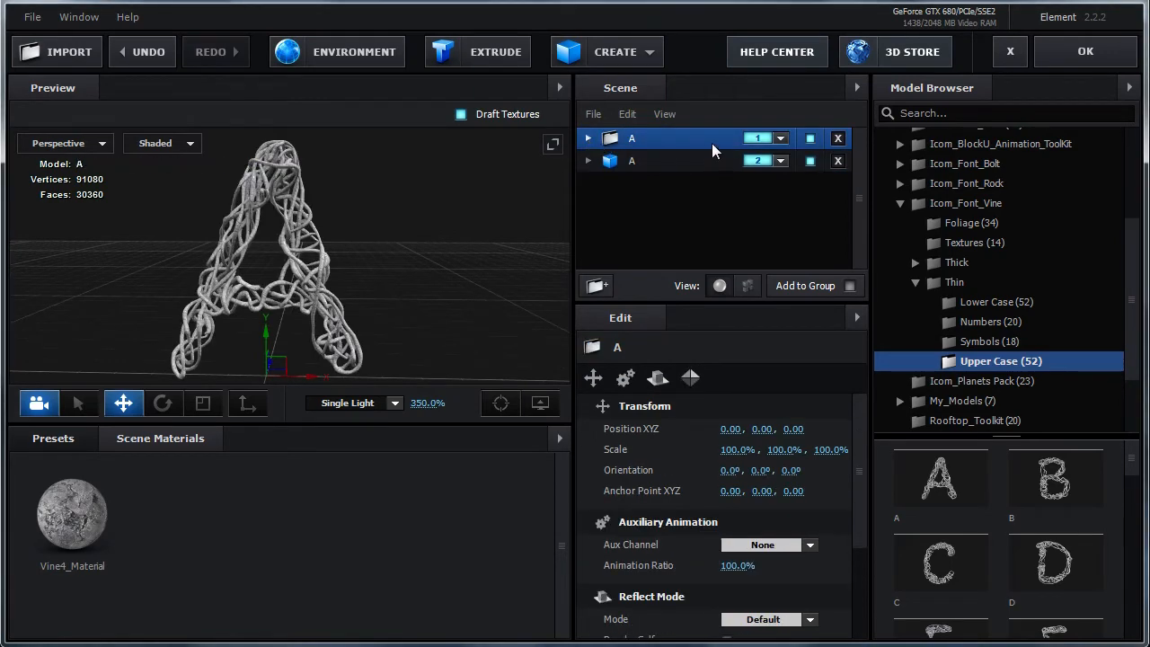
left_click(780, 139)
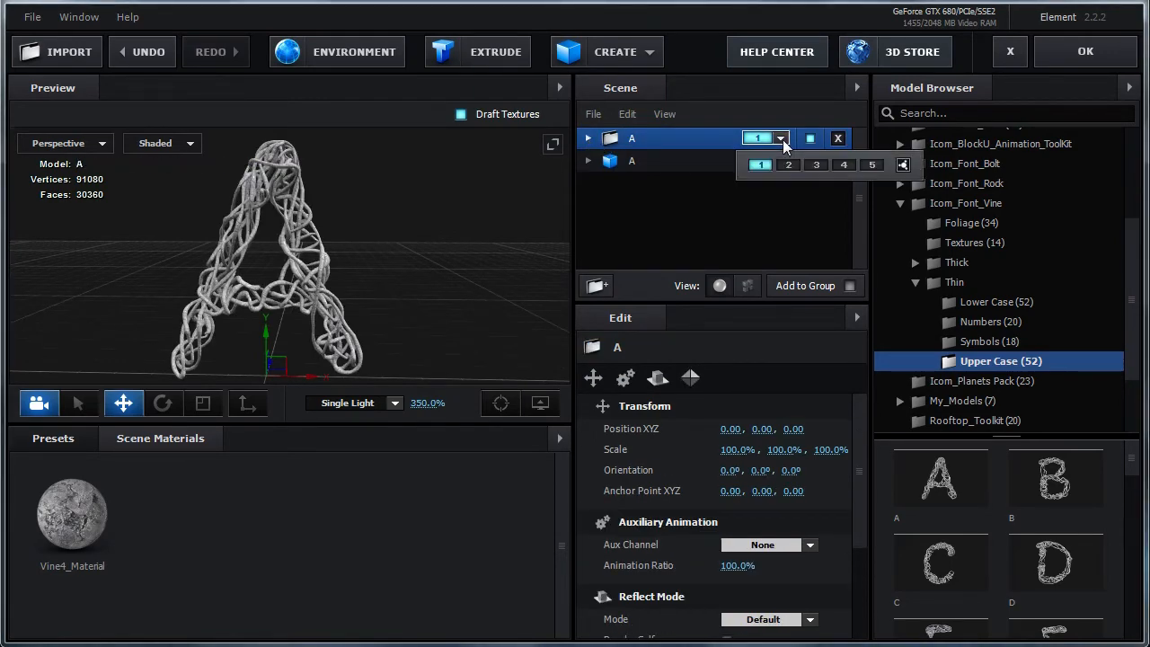
left_click(903, 166)
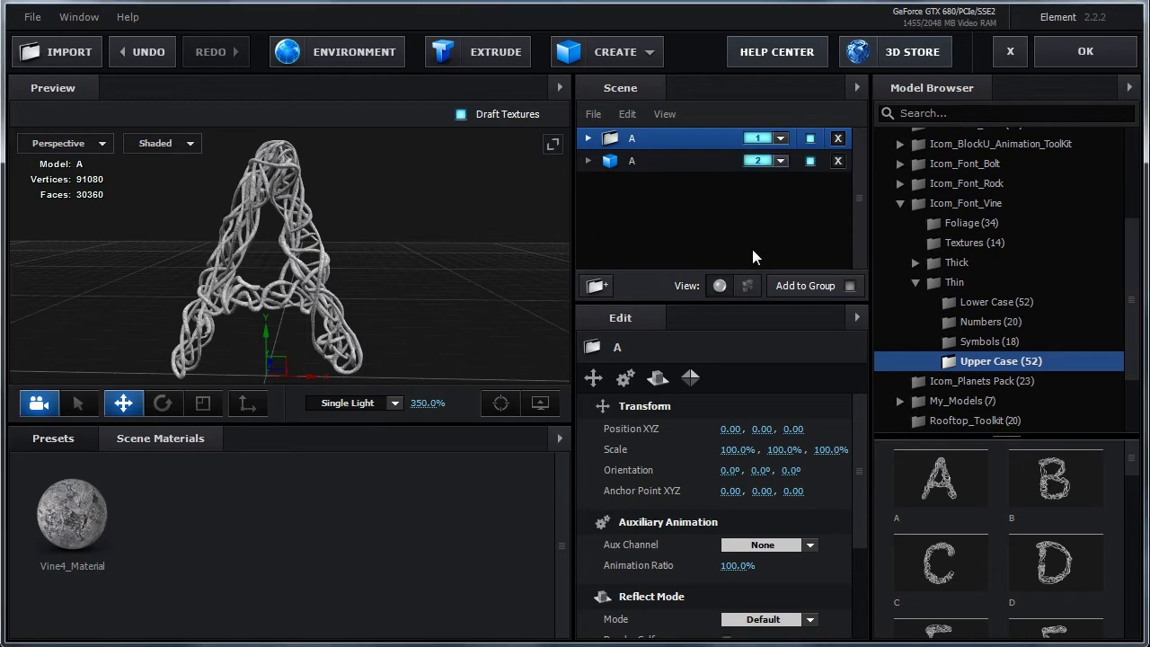
- Add the Leaf1a_LowPoly and Thorn models from the Icom_Font_Vine Foliage folder to group 1 and apply the scene setup
left_click(1069, 293)
left_click(966, 235)
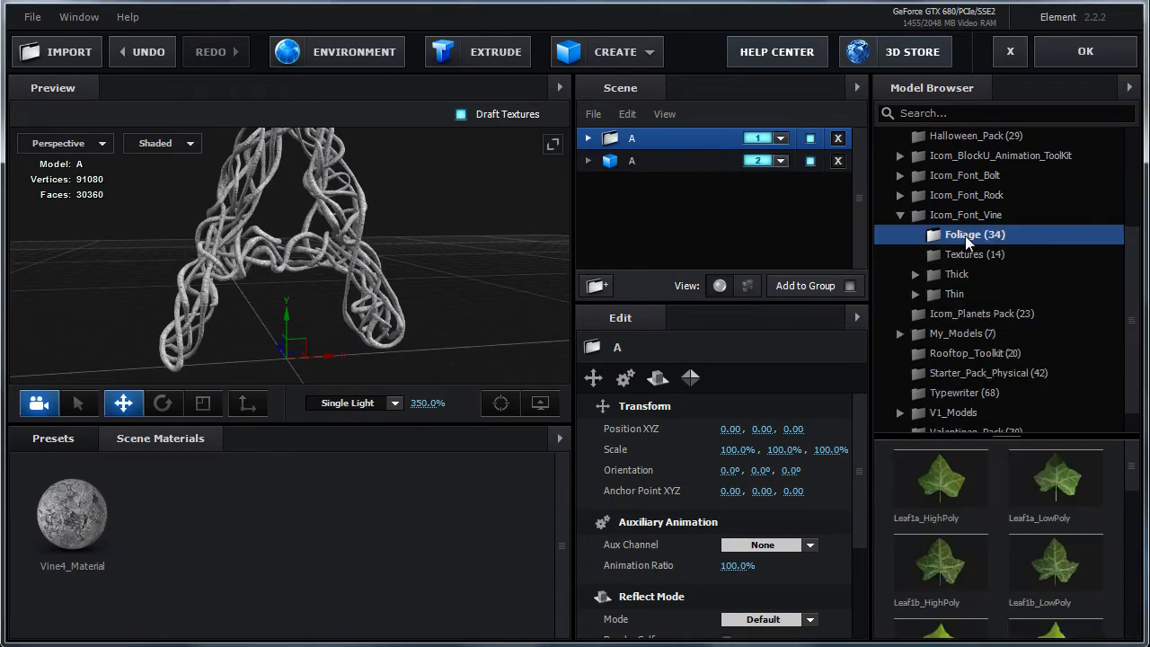
double_click(1044, 483)
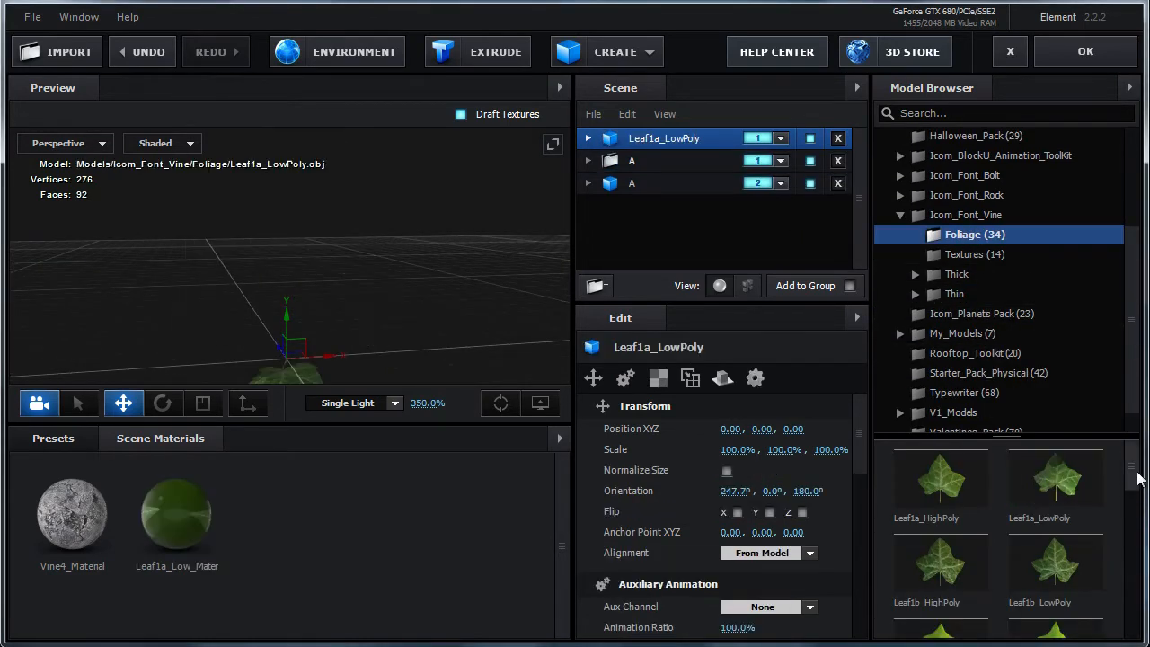
left_click_drag(1137, 478, 1139, 624)
double_click(940, 603)
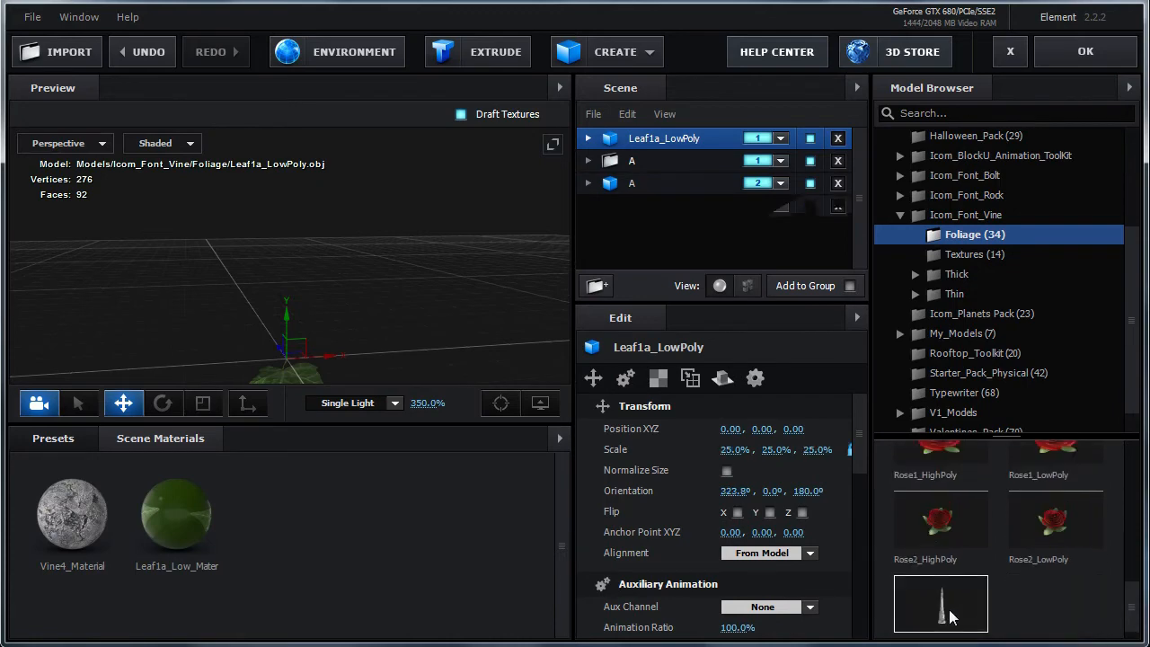
left_click_drag(422, 348, 320, 284)
left_click_drag(190, 292, 373, 326)
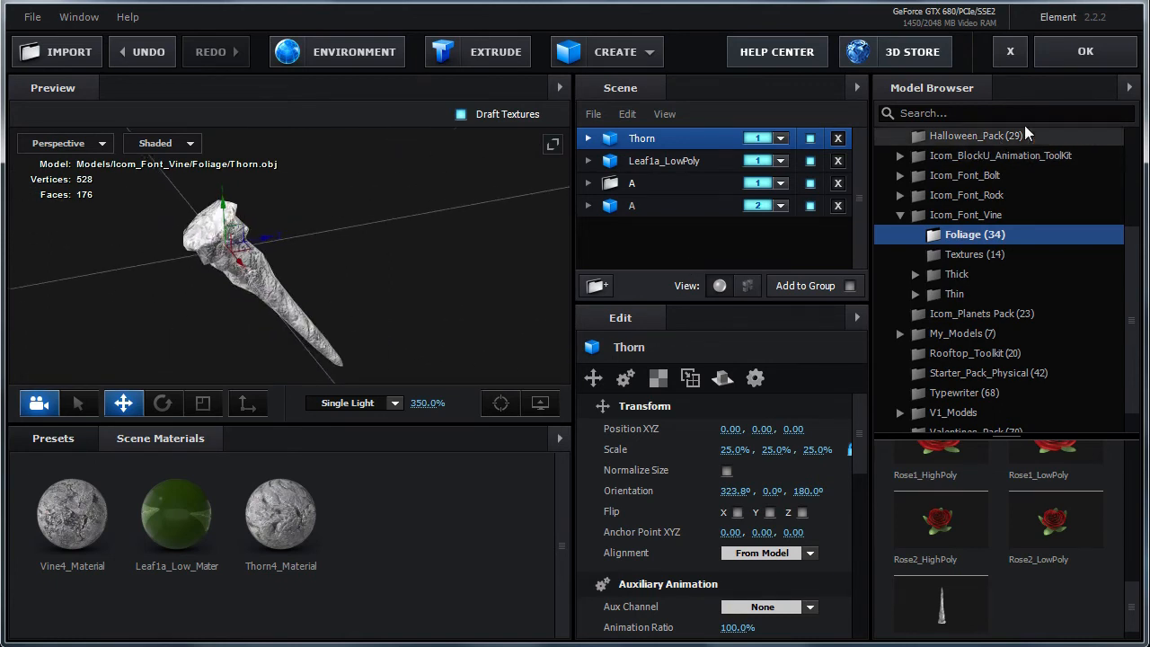
left_click(1085, 54)
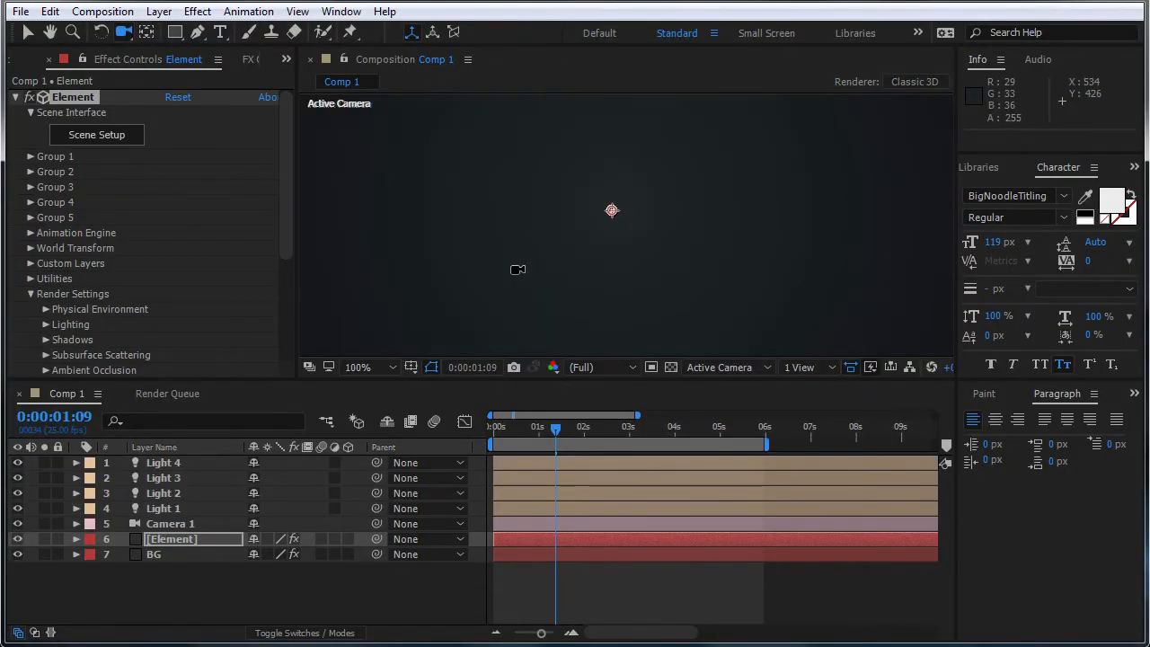
- Set the Subsurface Scattering intensity in the Element effect's render settings to 5%
left_click_drag(721, 209, 639, 327)
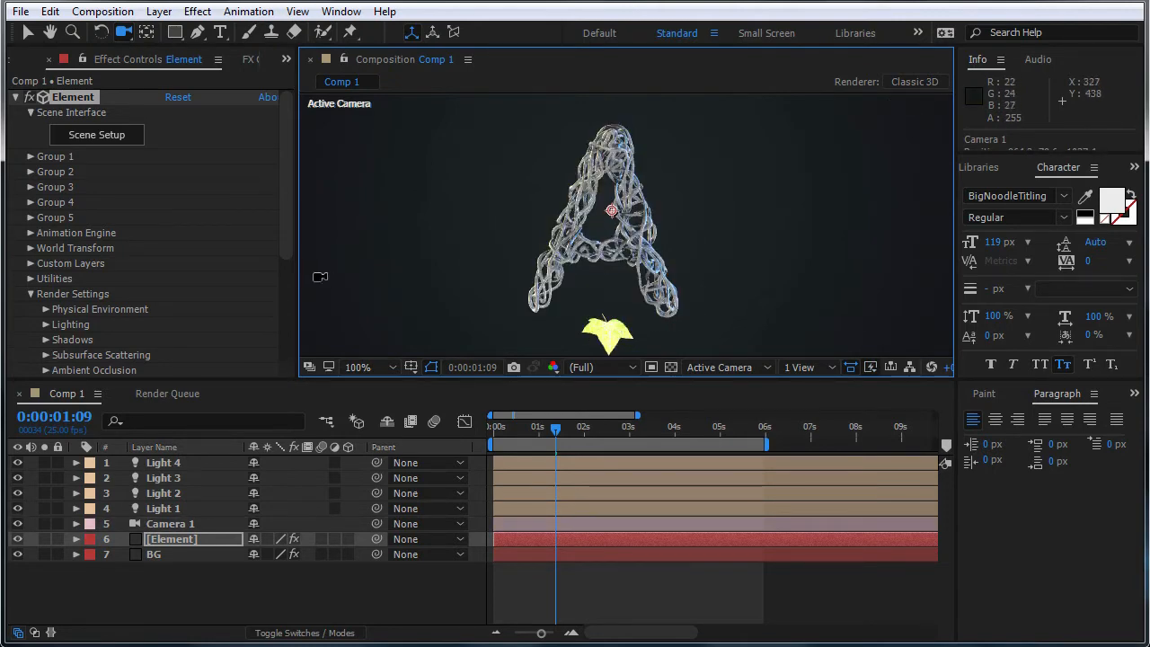
left_click_drag(284, 234, 279, 349)
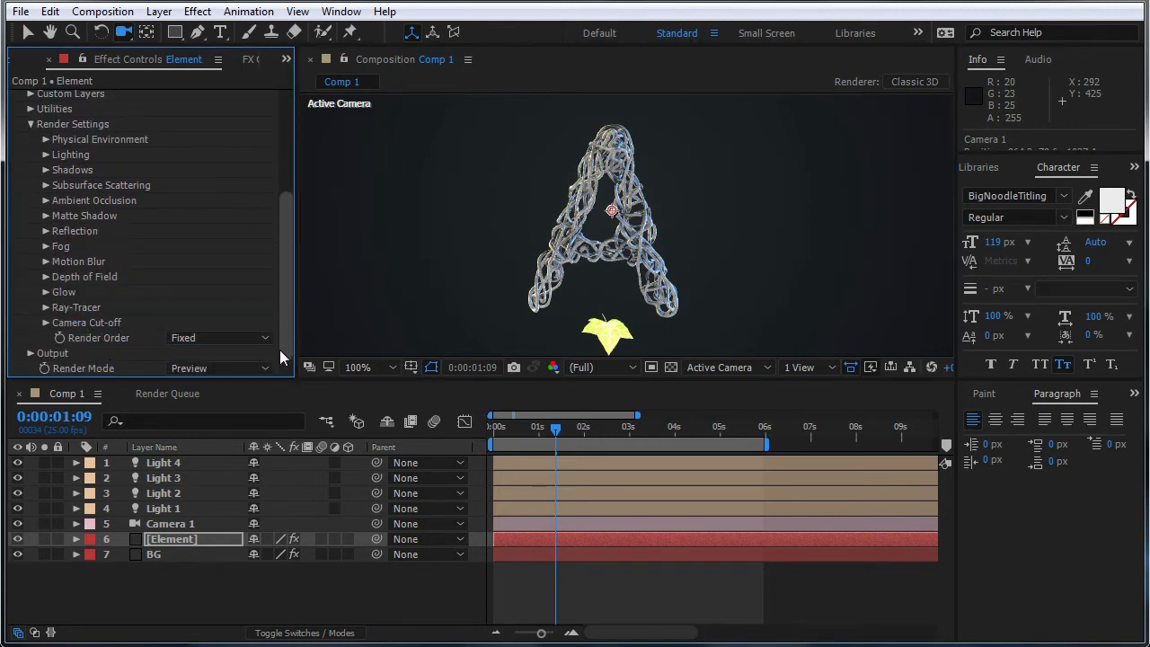
left_click(45, 185)
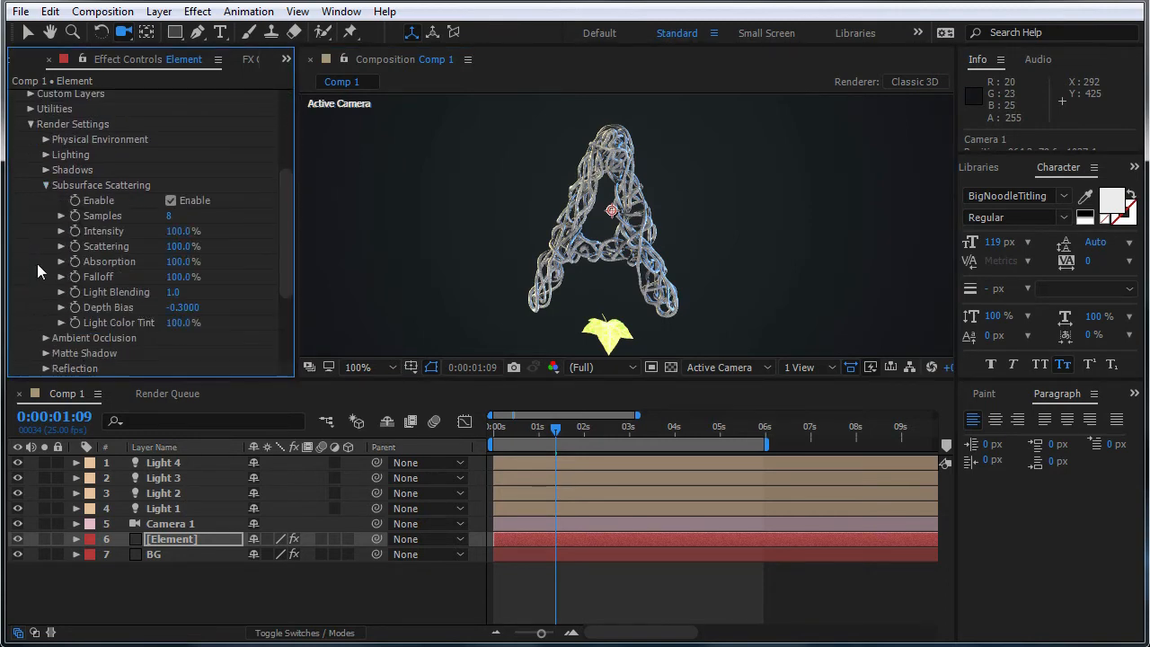
left_click(174, 231)
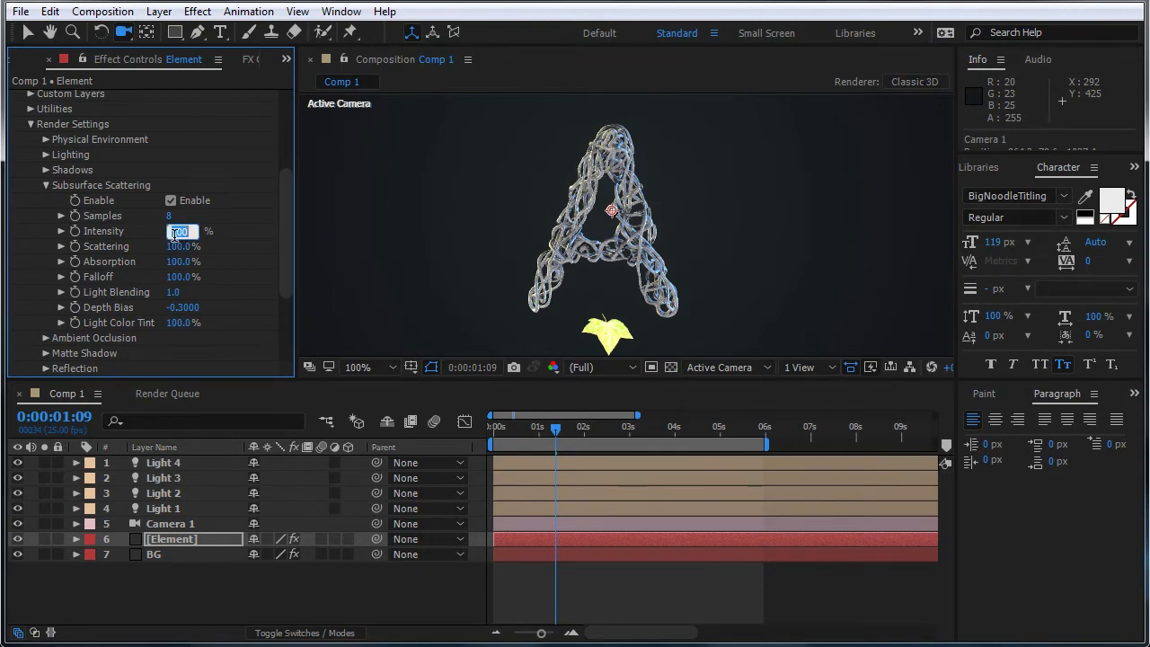
type("5")
key("Return")
left_click(46, 185)
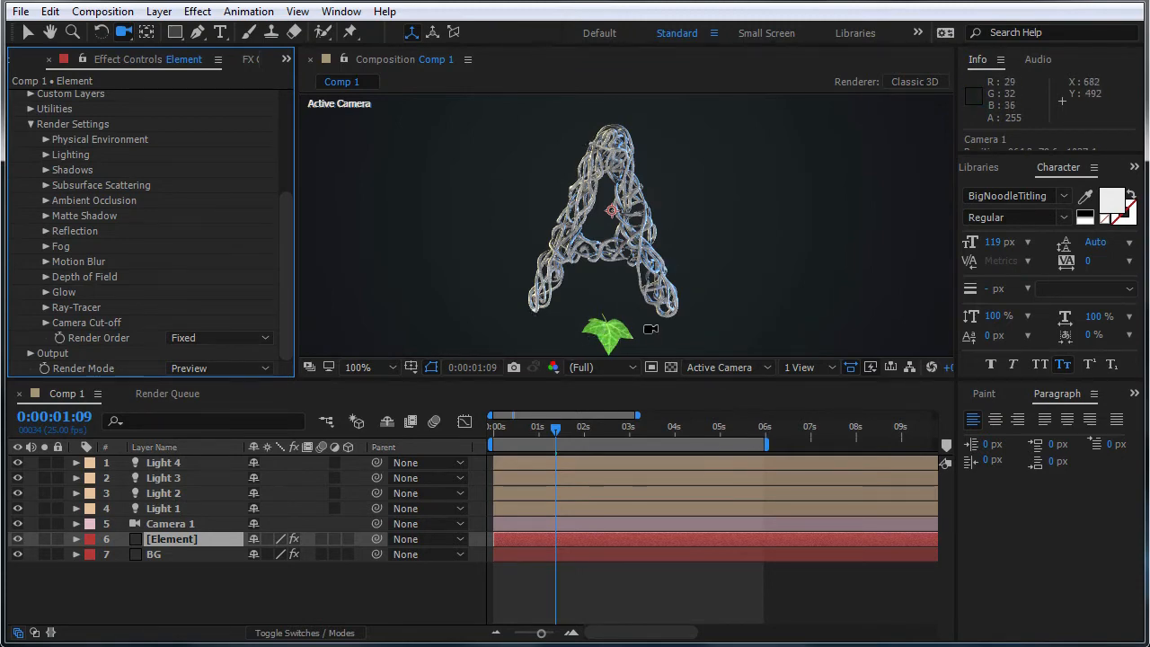
- Set Group 1's Replicator Shape to 3D Object in the Element effect's Particle Replicator settings
left_click_drag(651, 326, 654, 301)
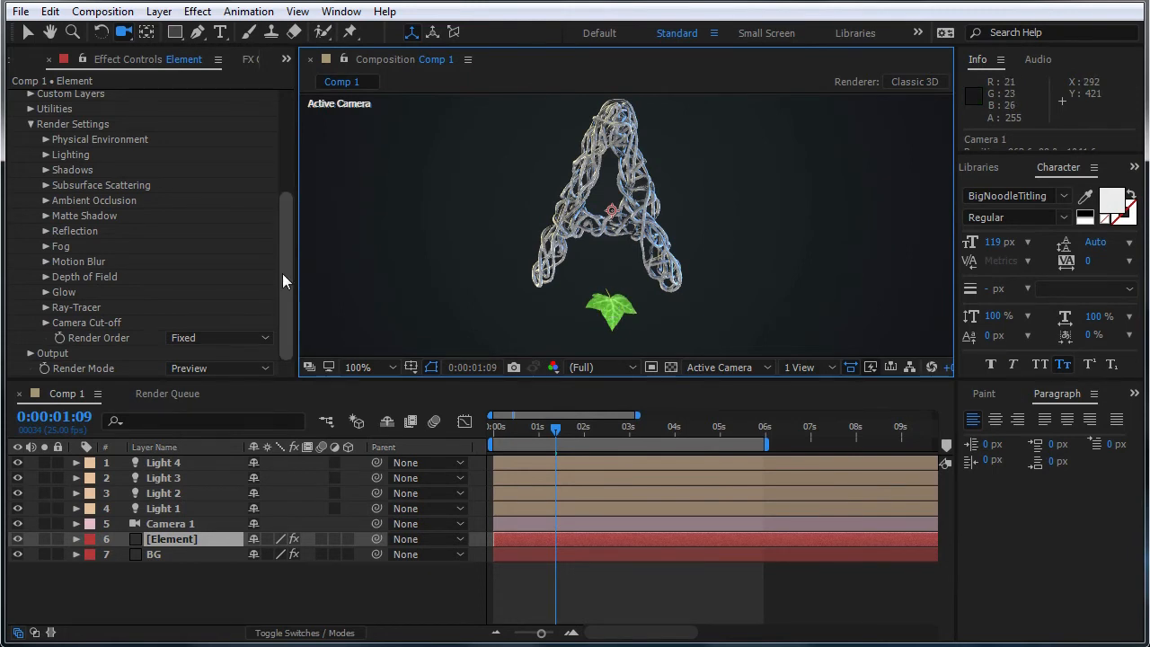
left_click(29, 123)
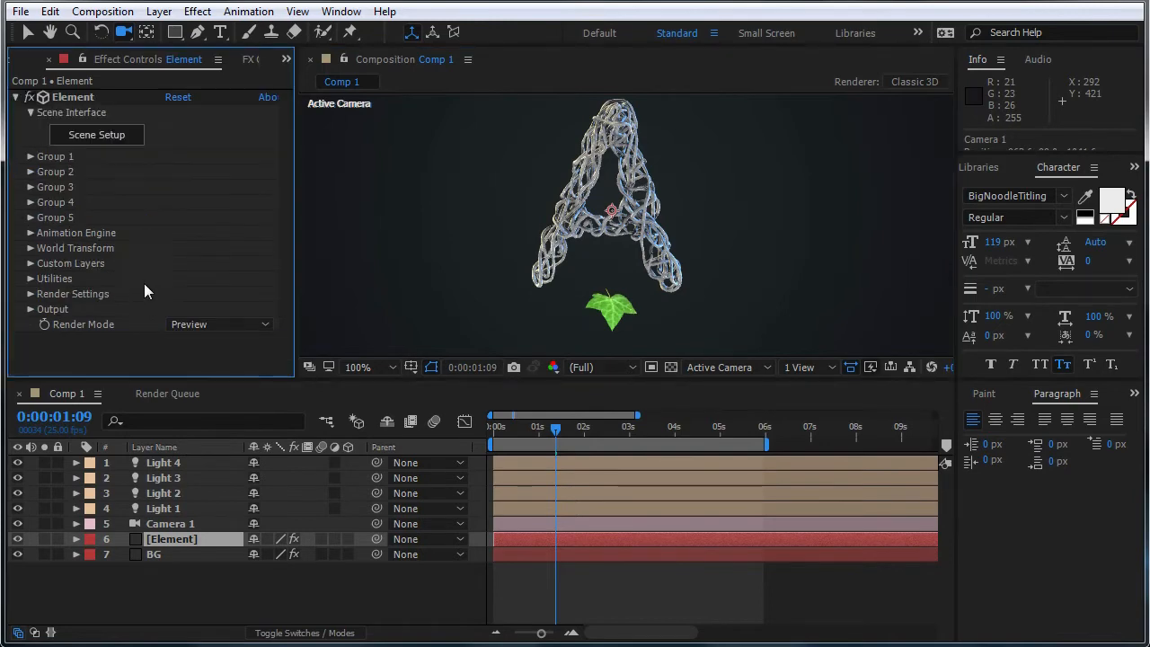
left_click(30, 157)
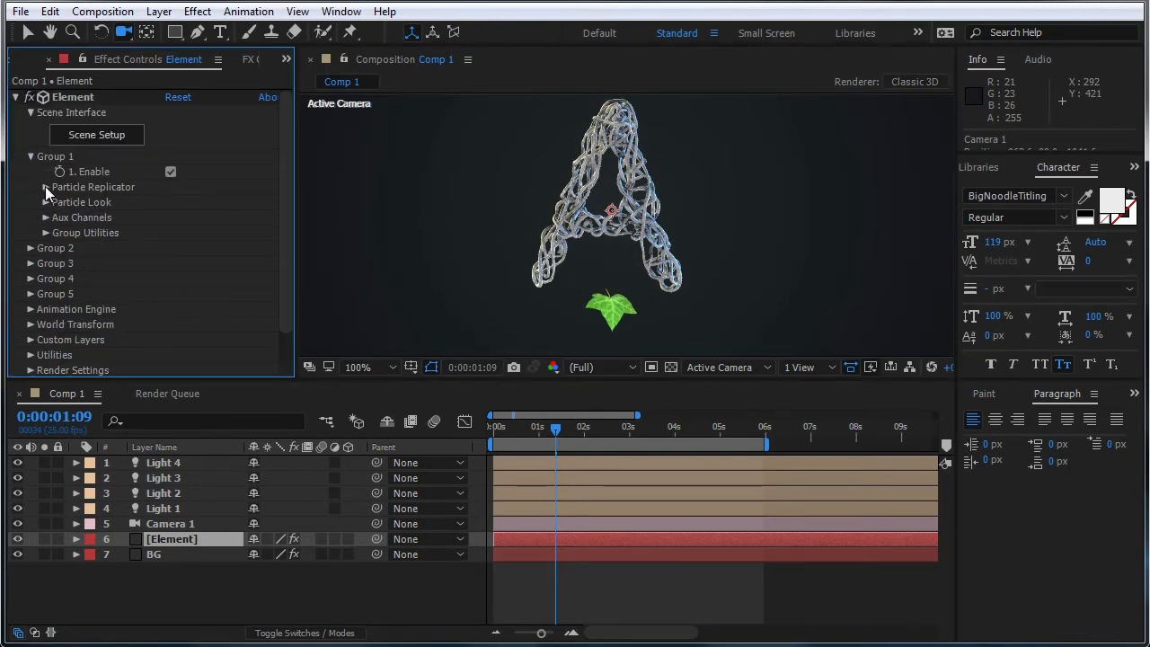
left_click(31, 252)
left_click(30, 251)
left_click(45, 187)
scroll(129, 192, "down", 3)
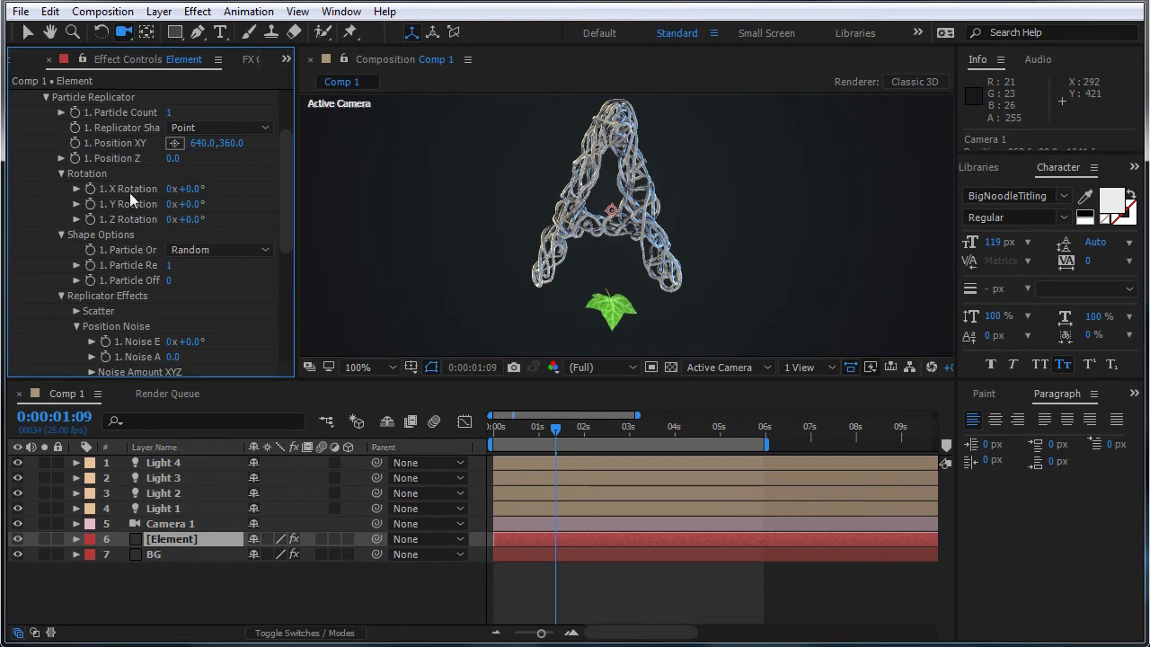
left_click_drag(282, 204, 287, 160)
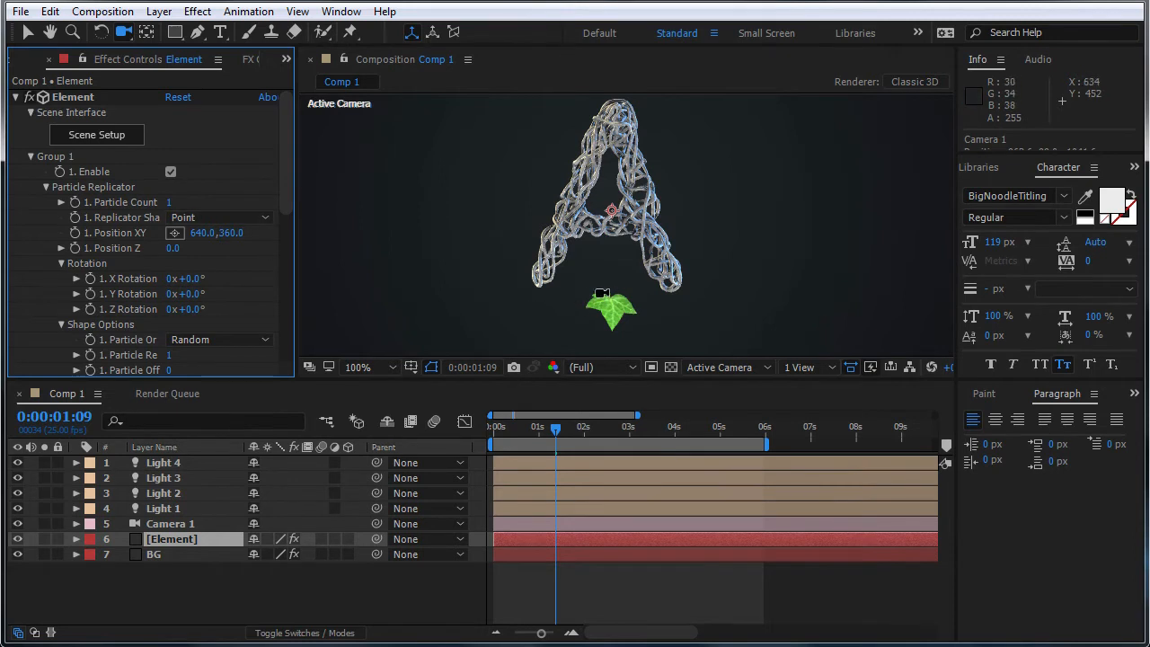
left_click(261, 217)
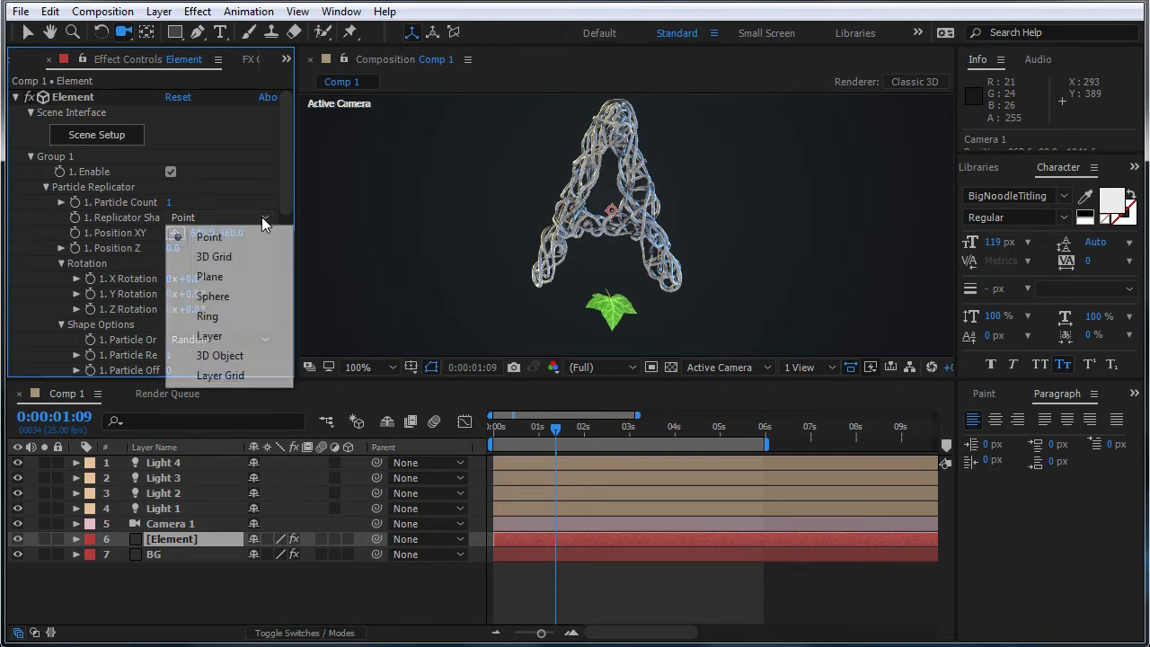
left_click(247, 355)
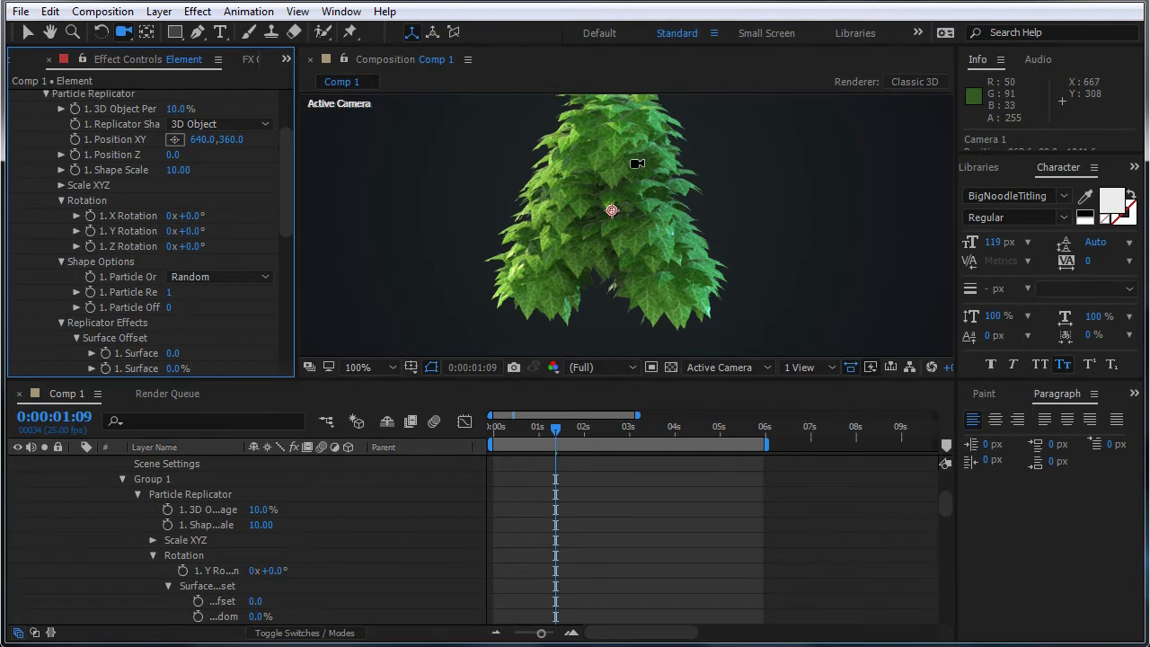
- Set Group 1's Particle Size to 2.80 and inspect the foliage covering the vine letter up close
left_click_drag(634, 172, 637, 193)
scroll(174, 275, "up", 5)
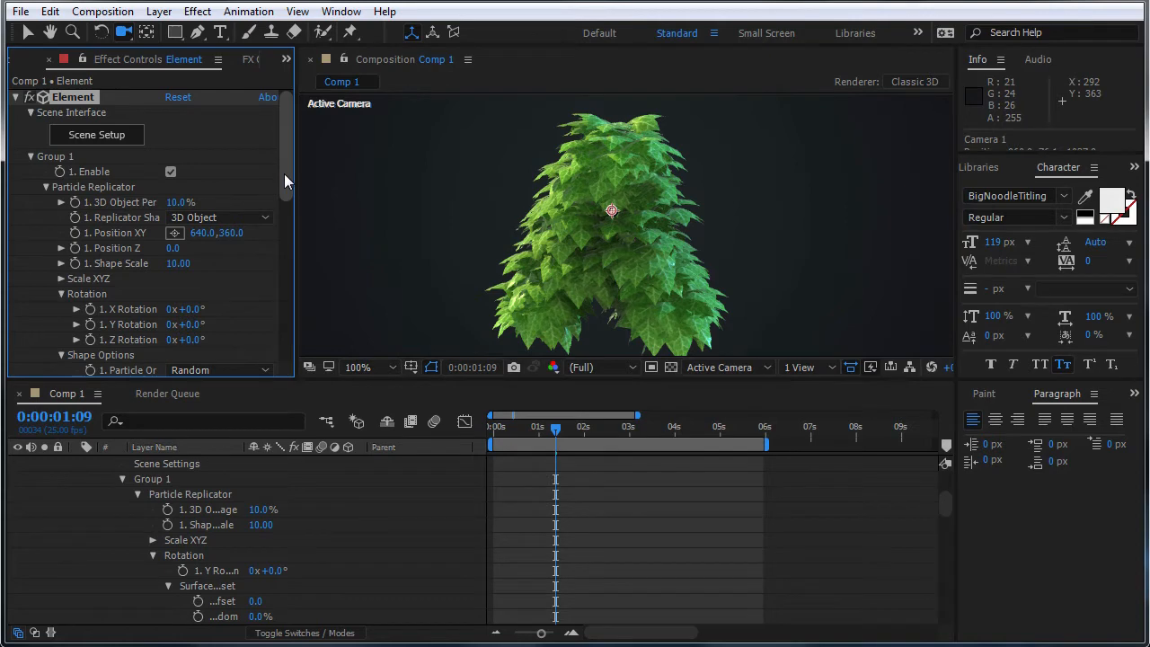
left_click_drag(284, 169, 280, 287)
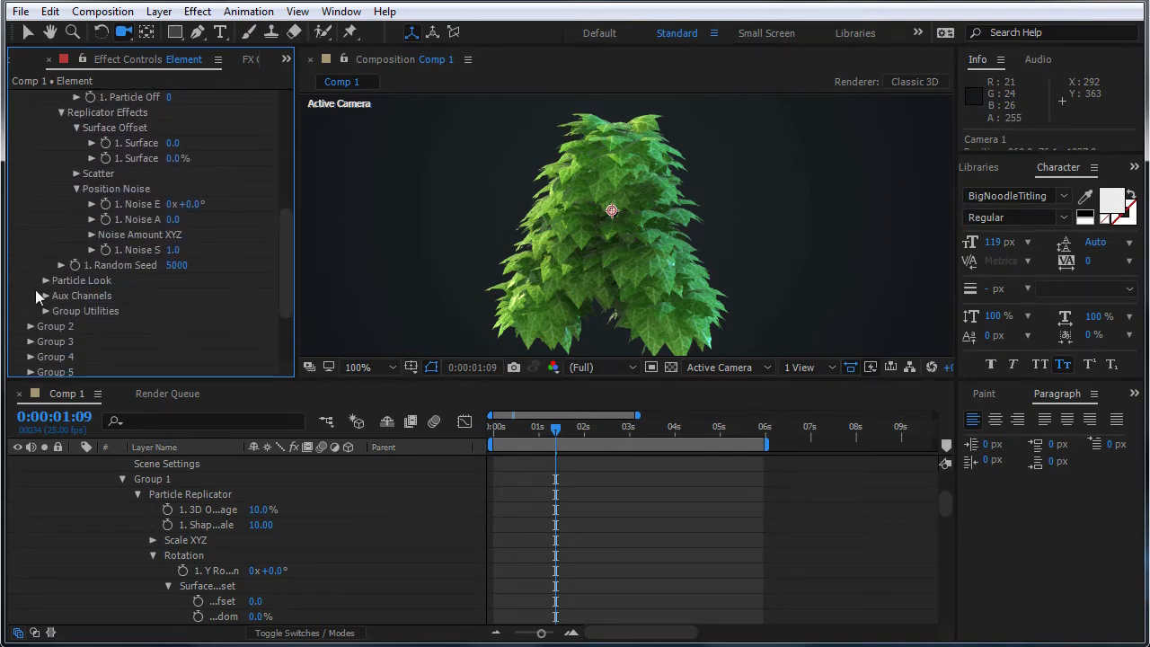
left_click(45, 280)
scroll(284, 267, "down", 3)
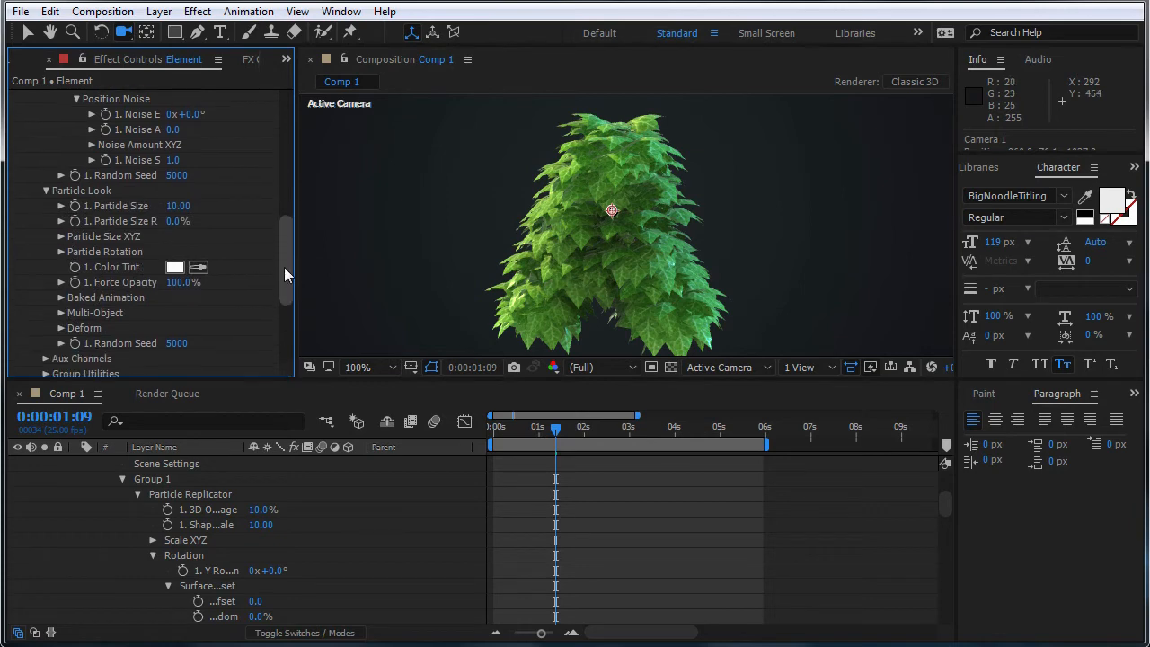
left_click_drag(177, 205, 121, 210)
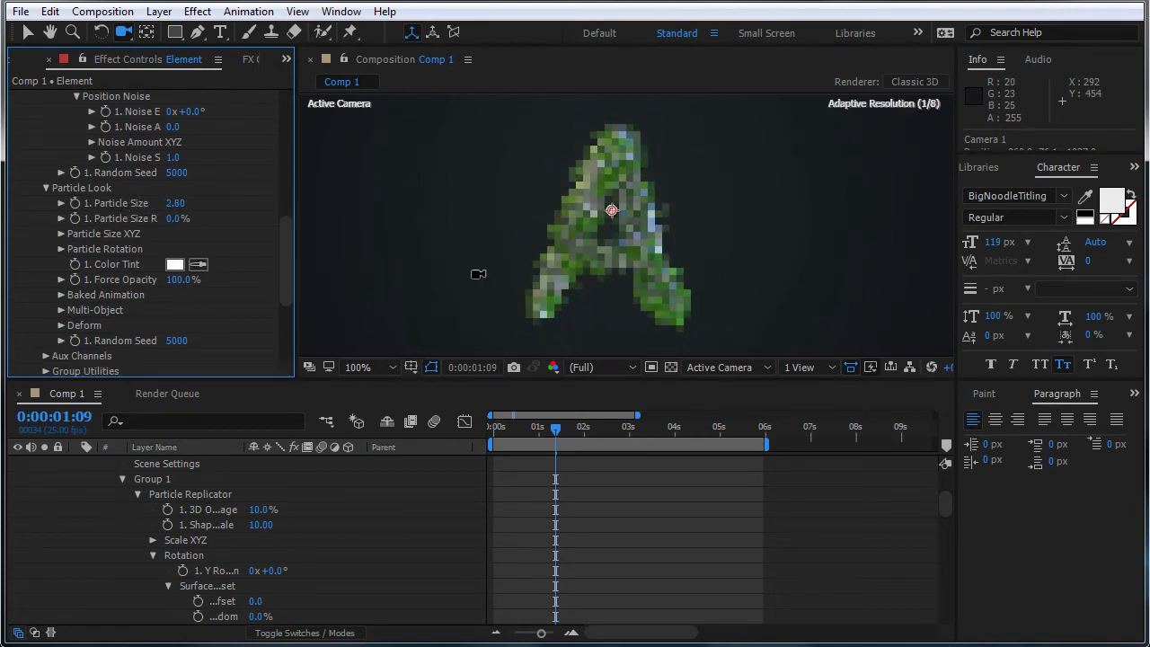
left_click_drag(597, 286, 635, 285)
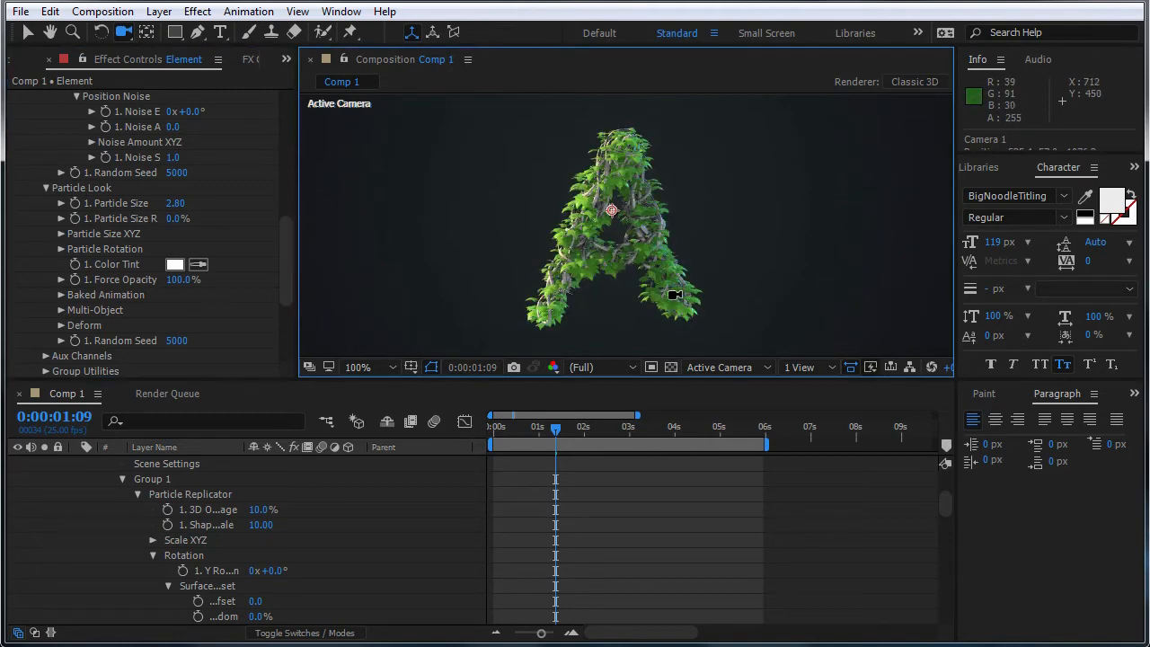
right_click_drag(656, 269, 666, 8)
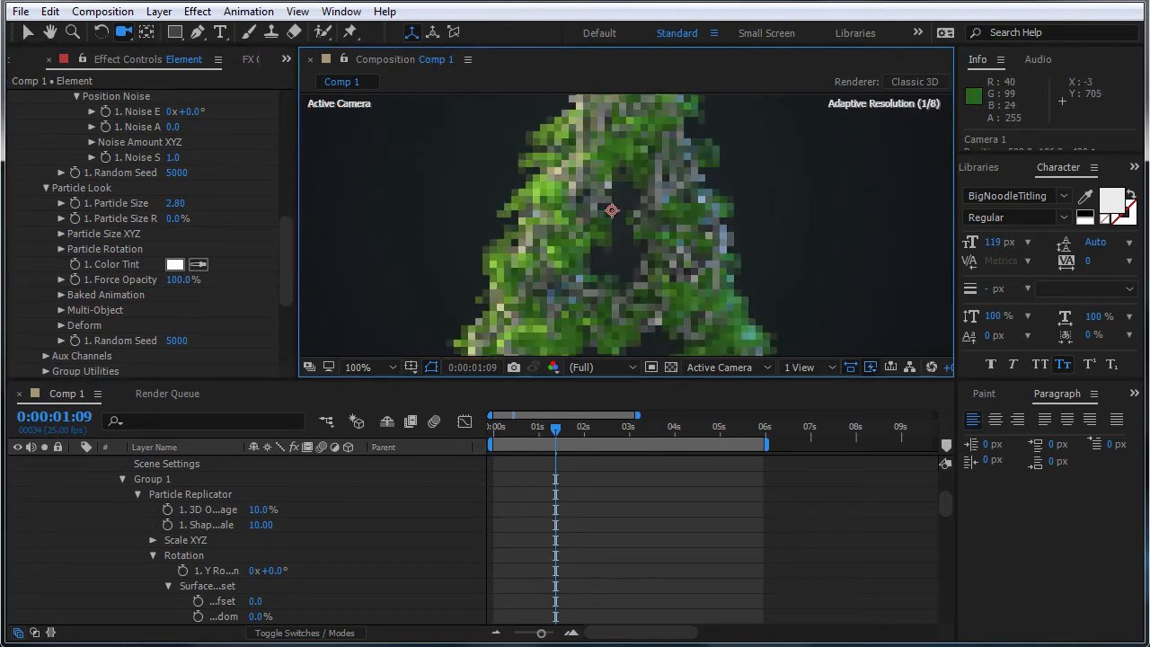
left_click_drag(699, 181, 630, 294)
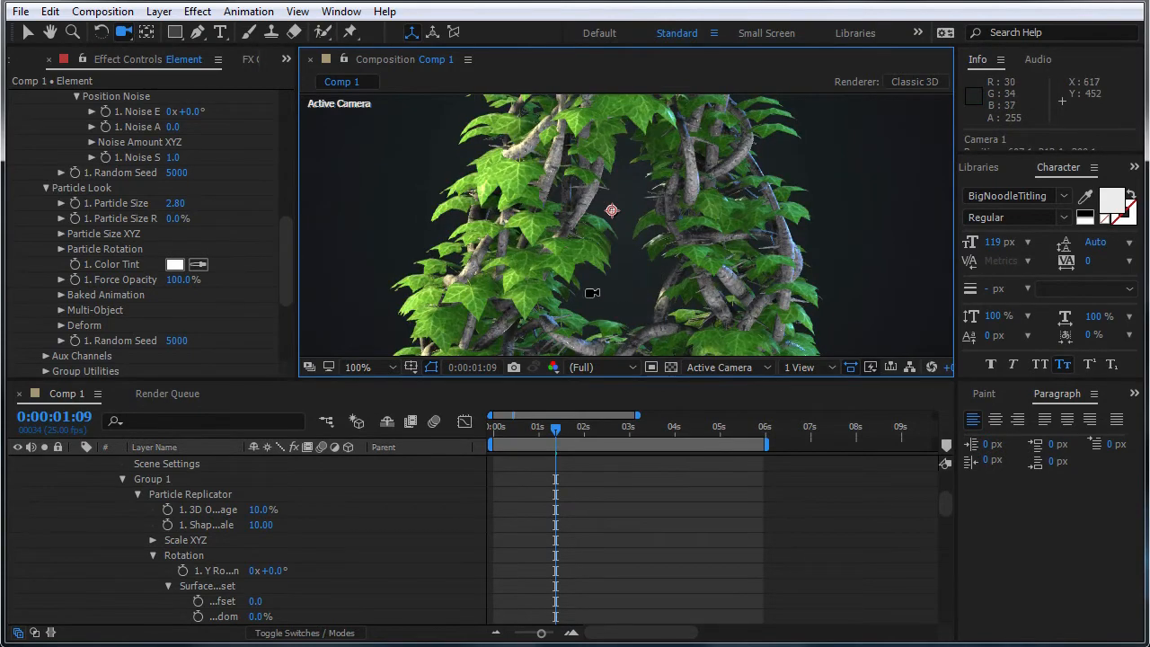
left_click_drag(710, 297, 615, 283)
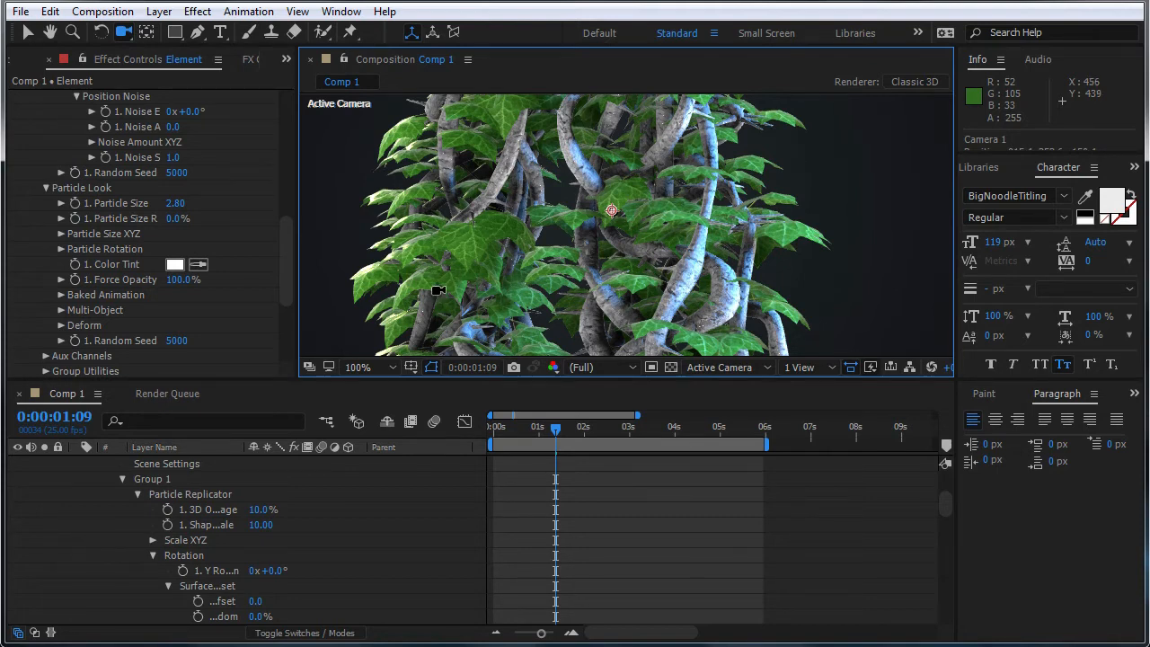
- Reset Group 1's Particle Size to its default value
mouse_move(286, 278)
left_mouse_down()
mouse_move(283, 151)
mouse_move(283, 291)
mouse_move(284, 259)
left_mouse_up()
right_click(171, 250)
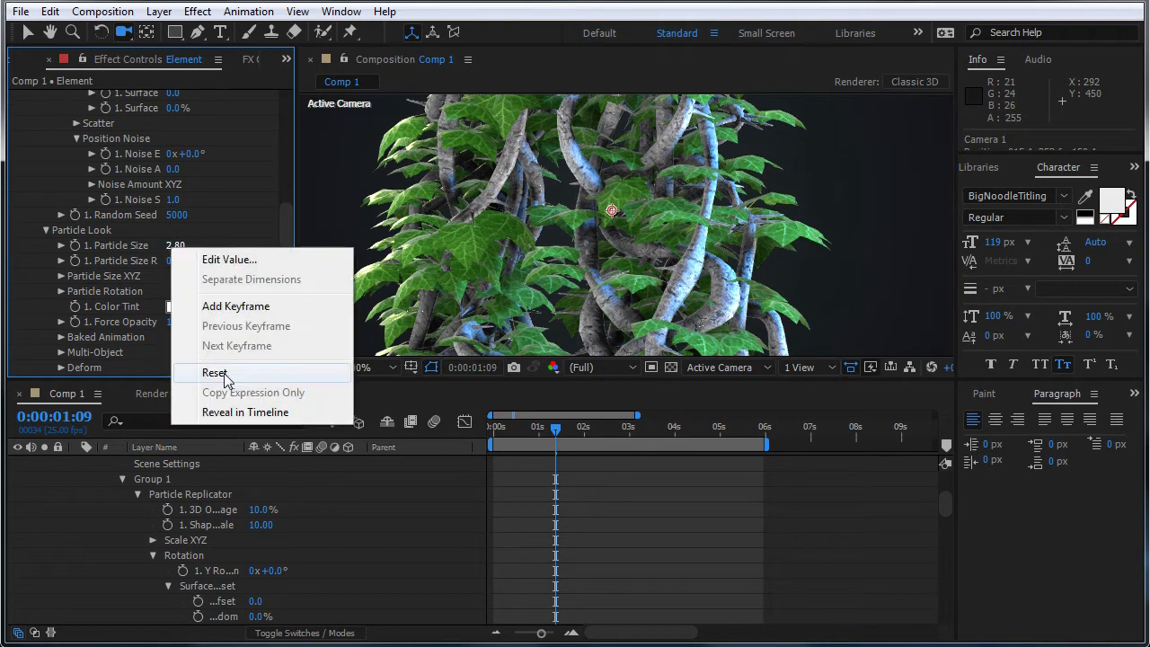
left_click(216, 369)
- In the Element scene setup, assign the Leaf1a_LowPoly model to Aux Channel 1
left_click_drag(285, 240, 286, 124)
left_click(99, 126)
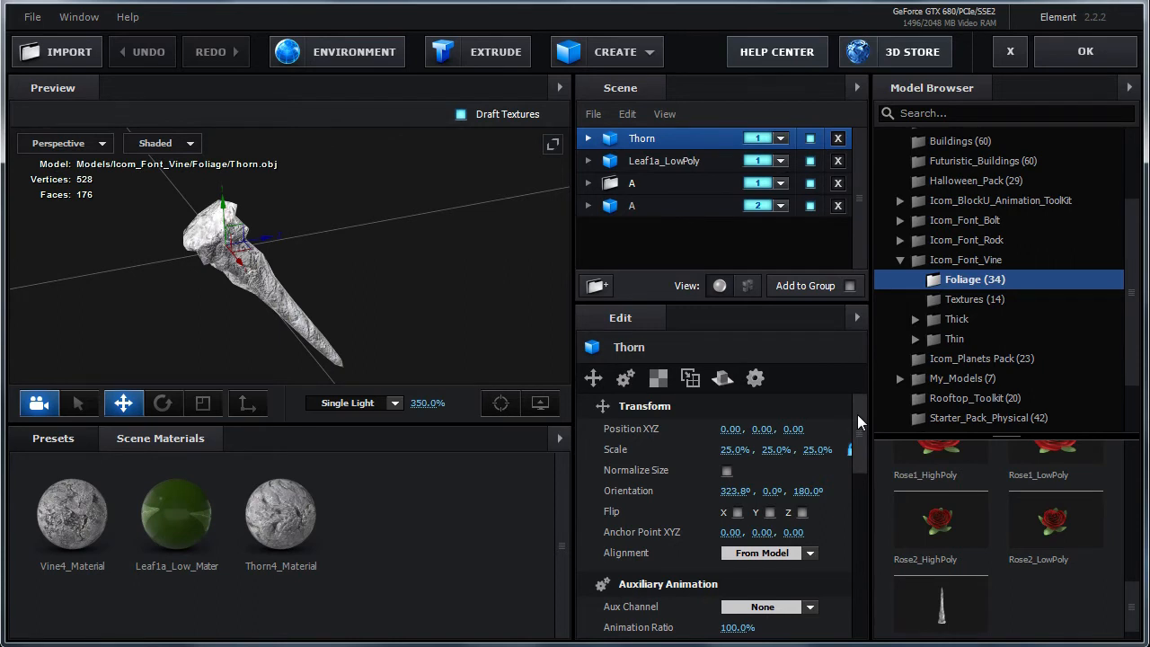
scroll(858, 423, "down", 3)
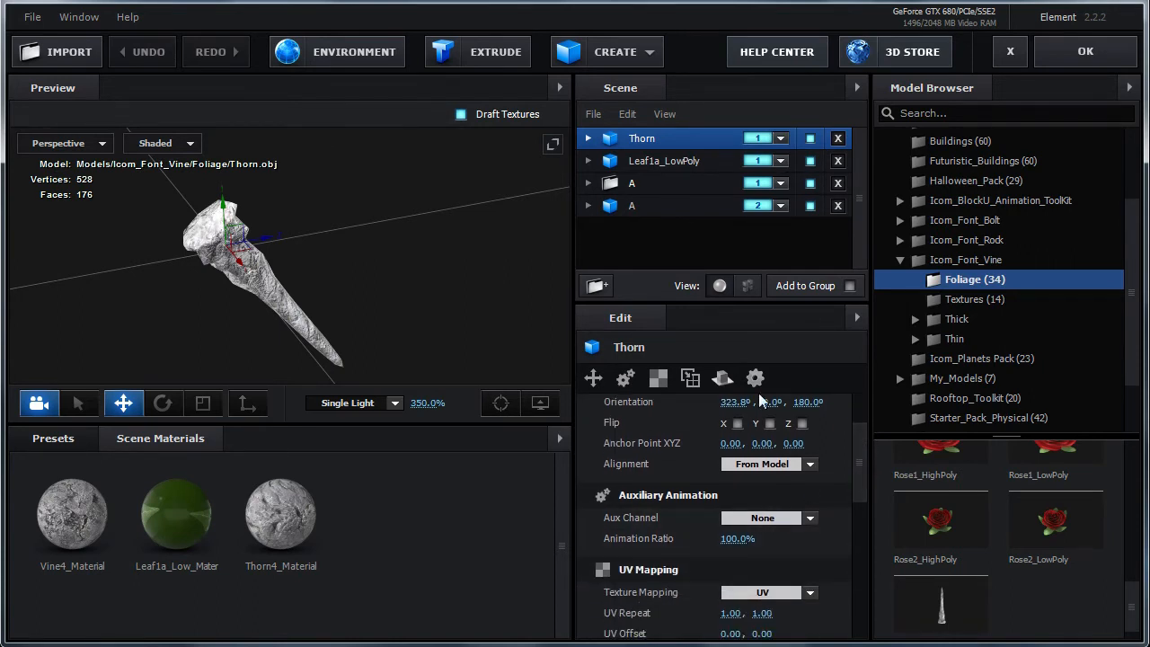
left_click(678, 166)
left_click(811, 518)
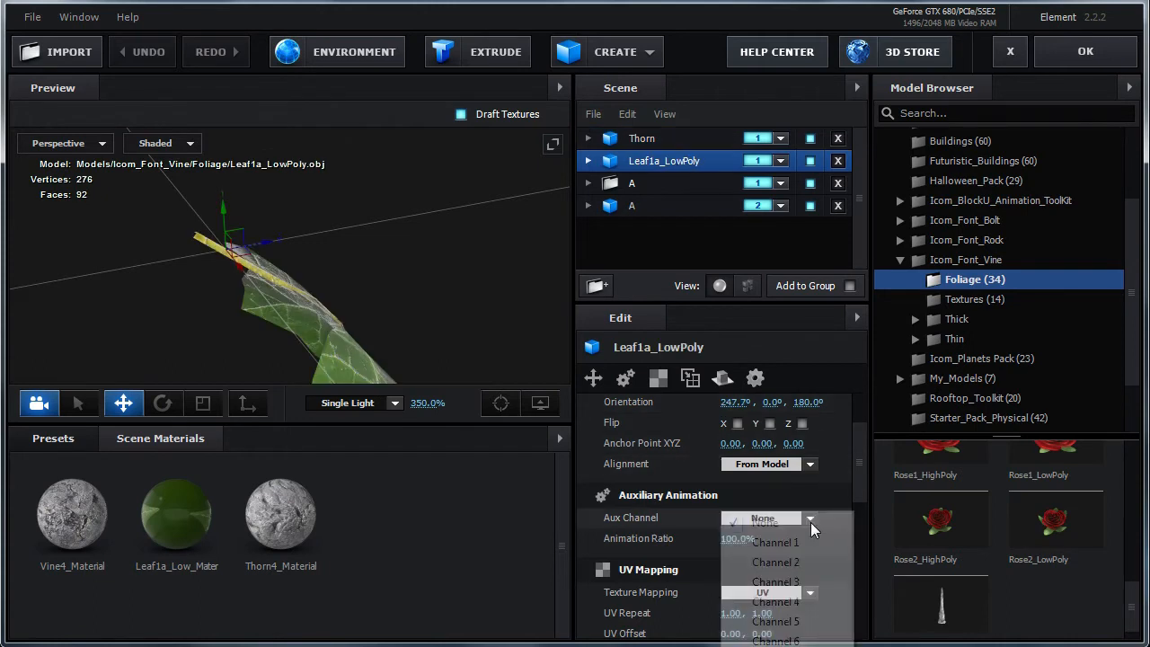
left_click(791, 541)
- Assign the Thorn model to Aux Channel 2 and apply the scene setup to the composition
left_click(674, 145)
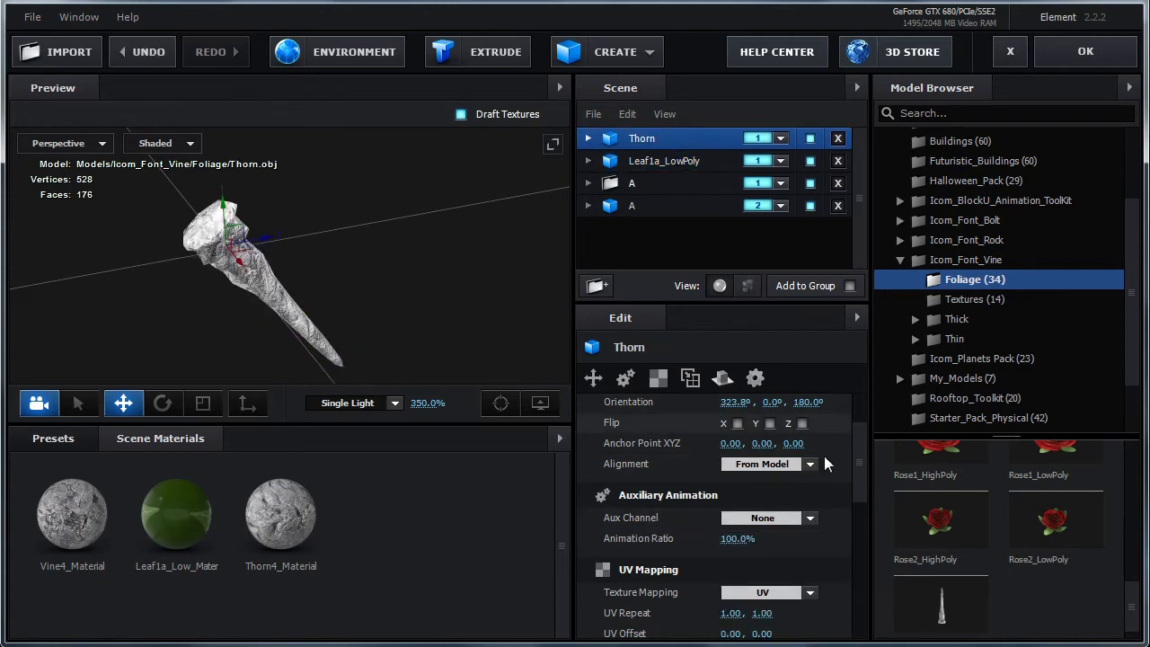
left_click(810, 517)
left_click(795, 566)
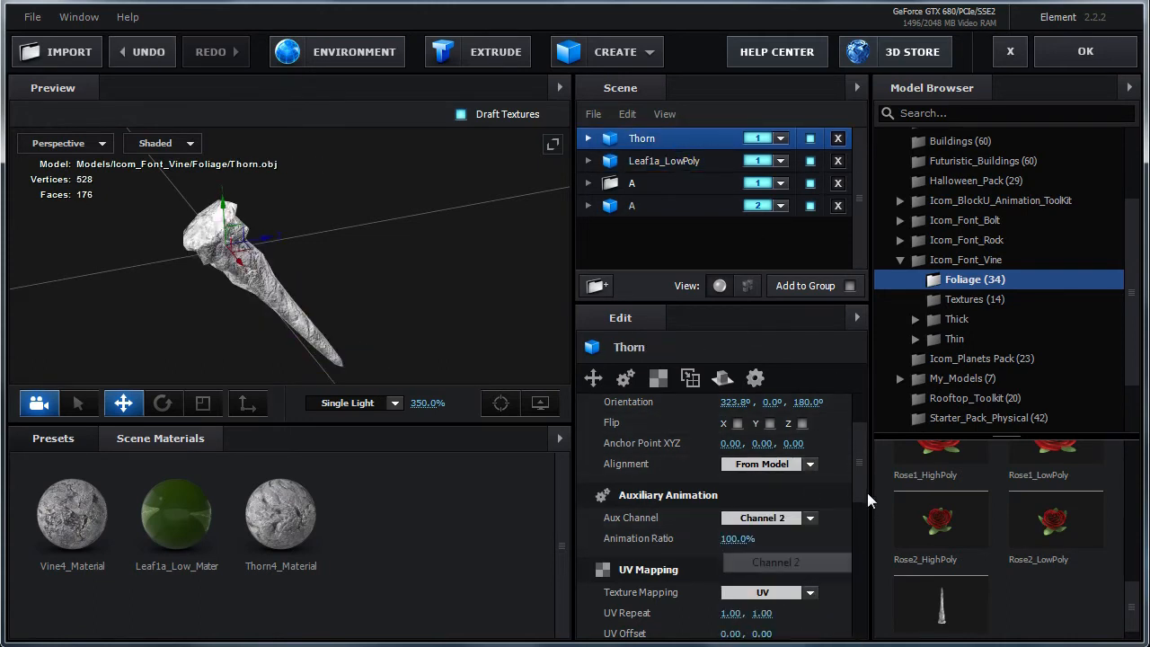
scroll(864, 485, "up", 2)
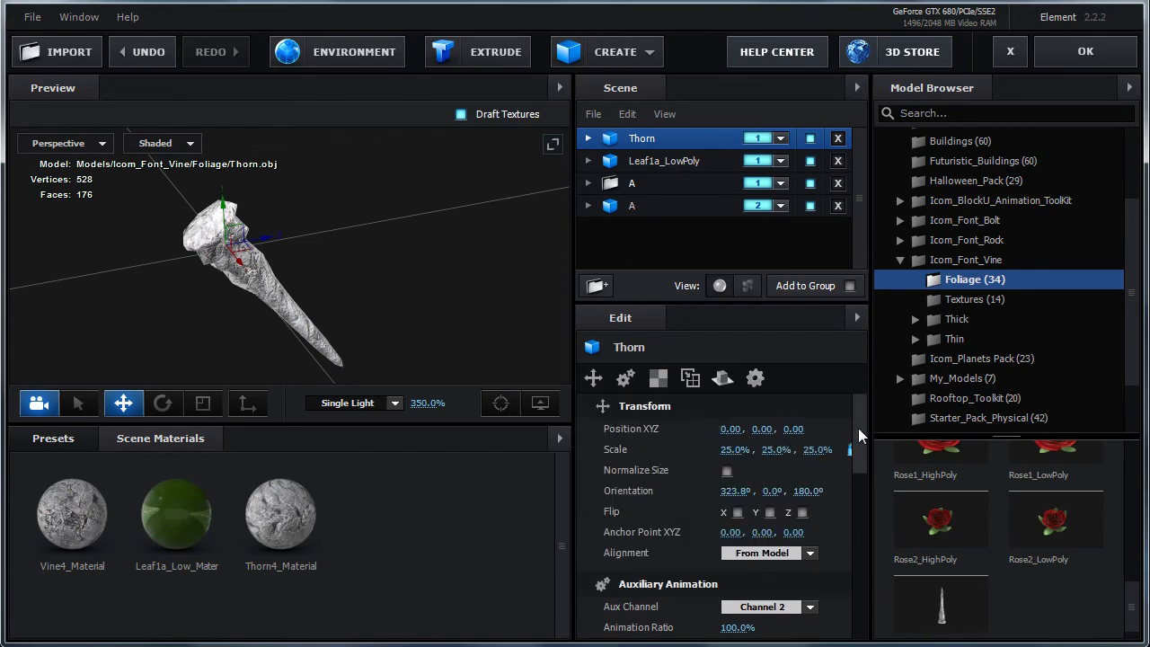
left_click(1085, 54)
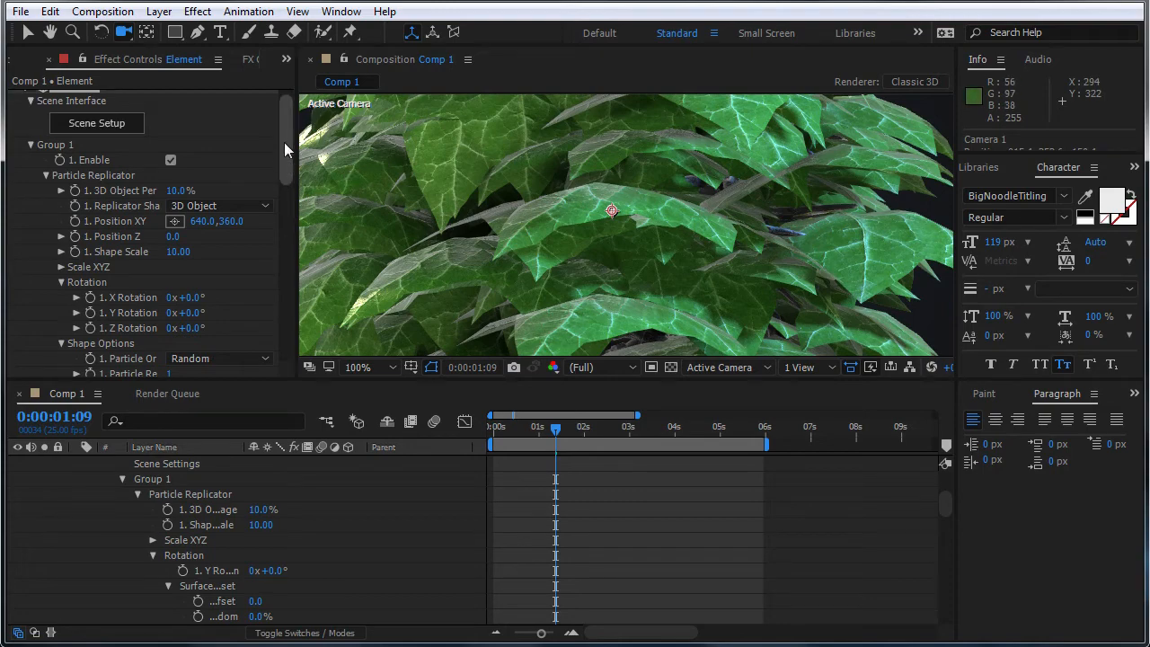
- Set Group 1's Aux Channel 1 scale to 0.30 and its X rotation to 35° to shrink and tilt the leaves
right_click_drag(650, 151, 672, 249)
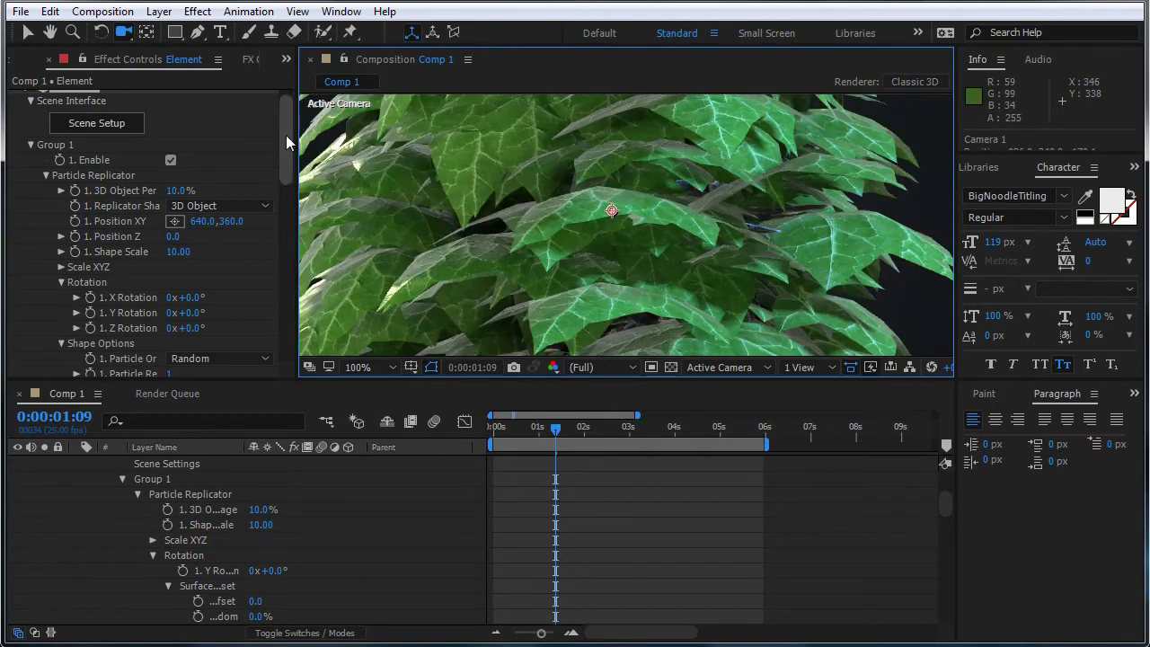
left_click_drag(285, 242, 280, 193)
scroll(147, 258, "down", 3)
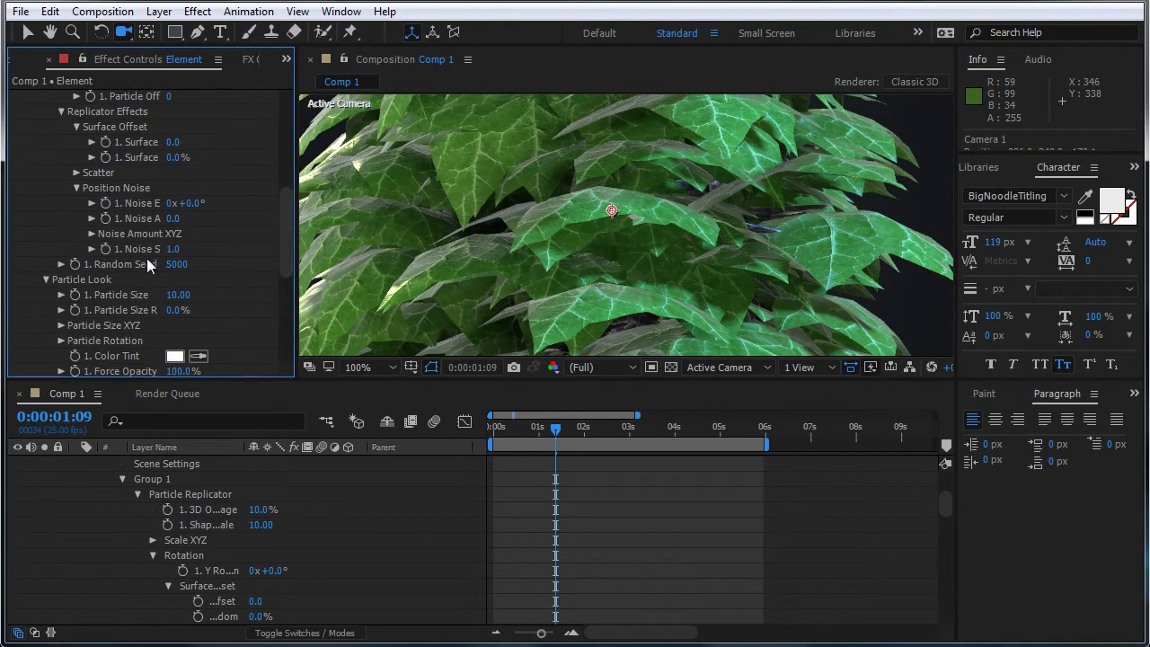
left_click(45, 279)
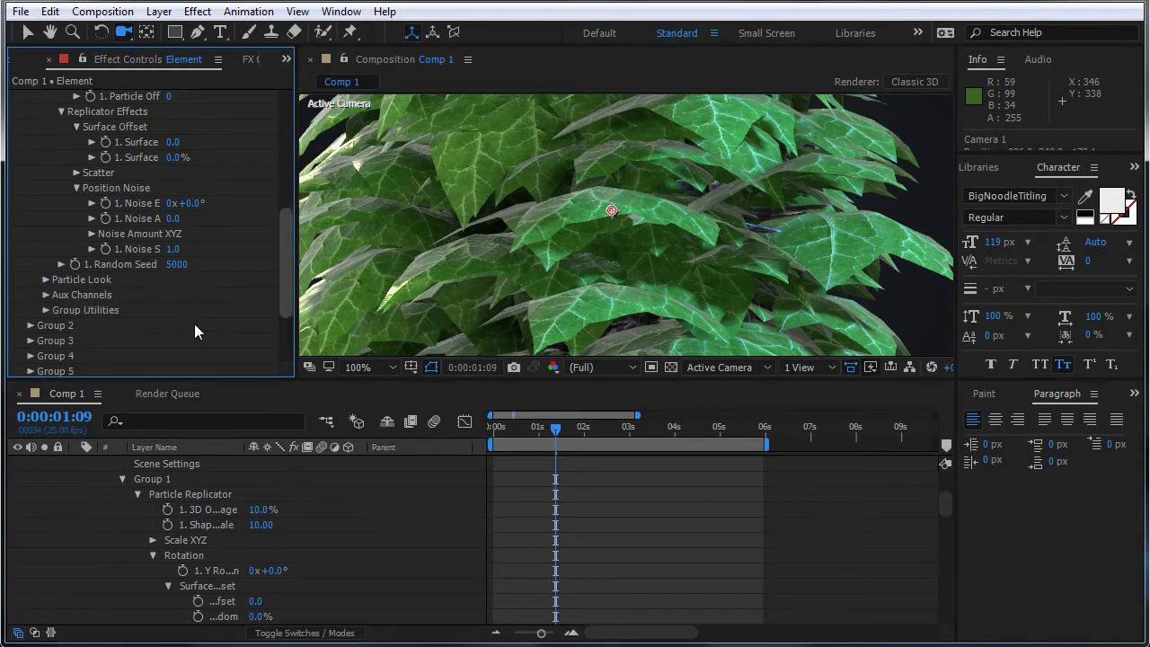
left_click_drag(292, 282, 282, 168)
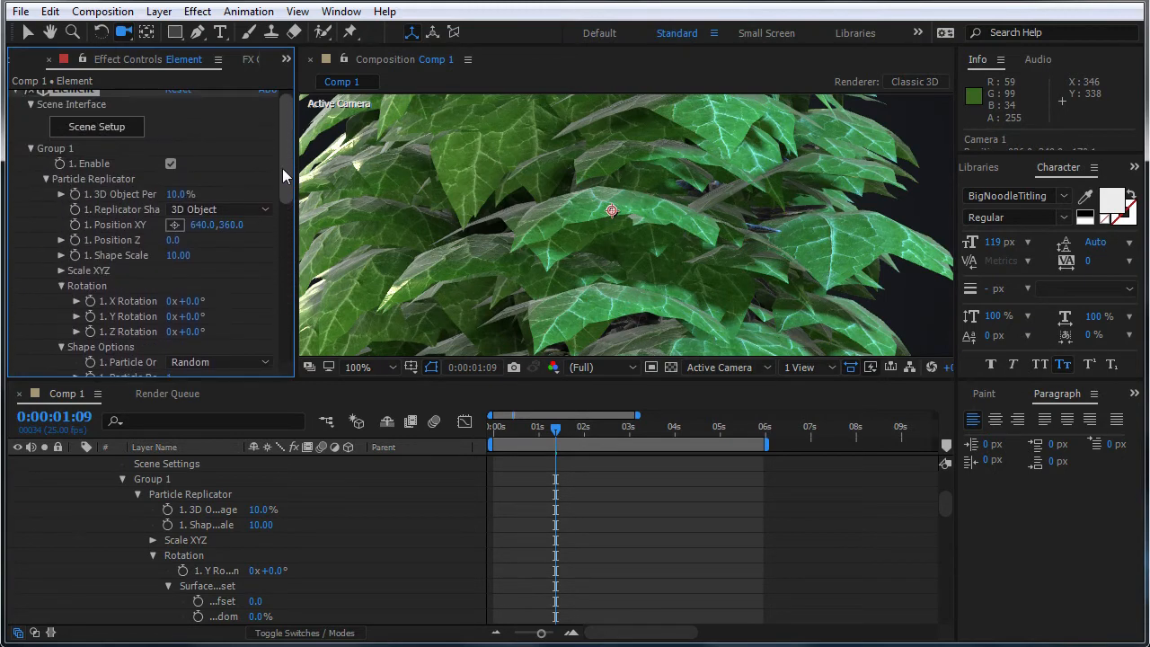
left_click(46, 179)
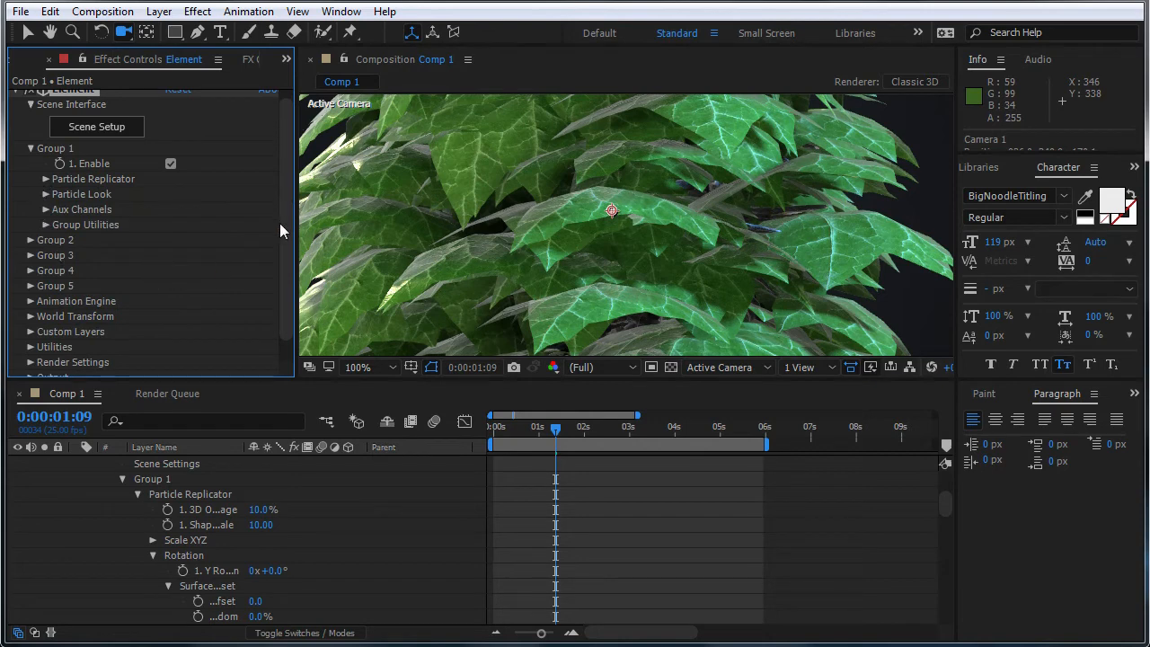
left_click(45, 210)
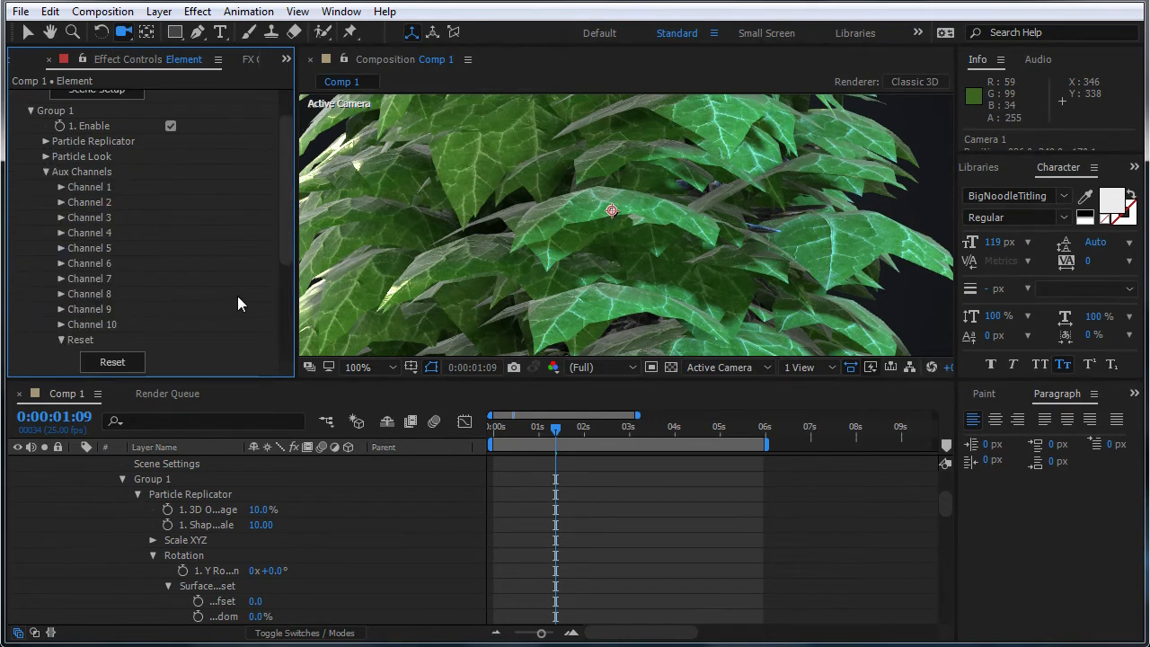
left_click(61, 187)
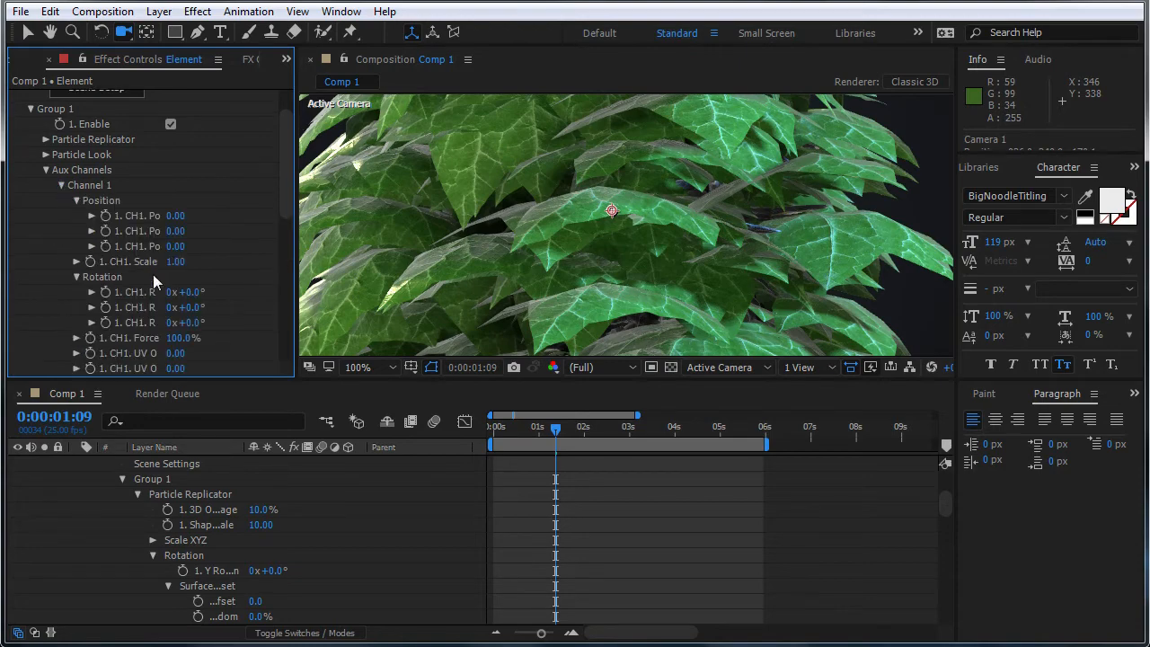
scroll(285, 205, "down", 2)
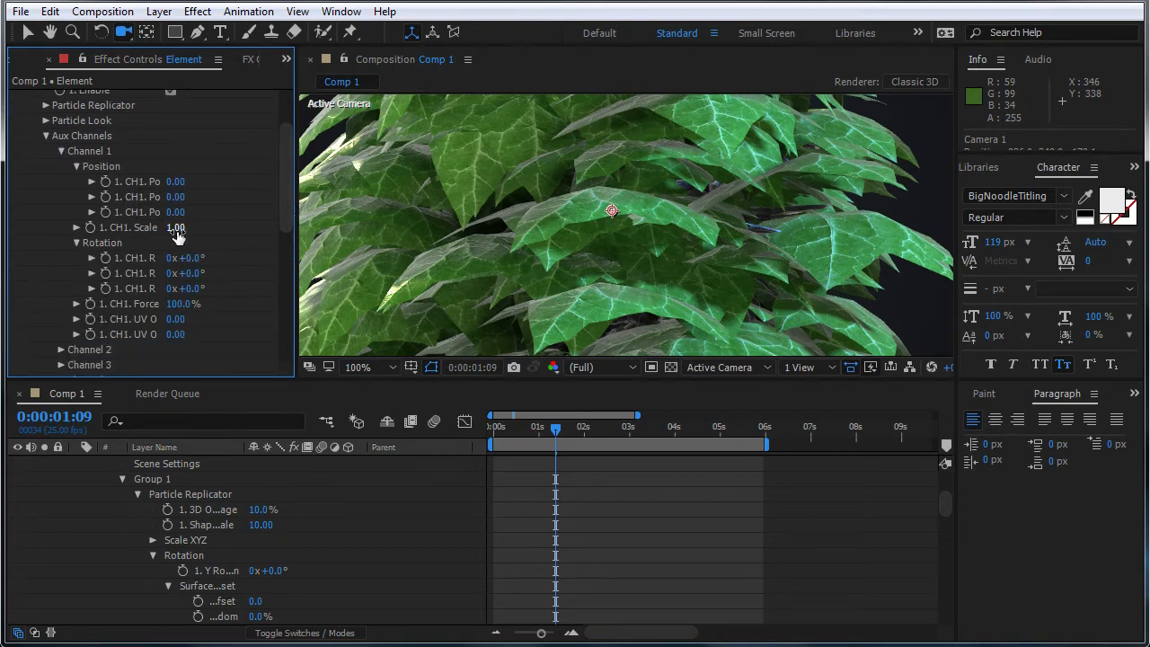
left_click_drag(175, 231, 125, 238)
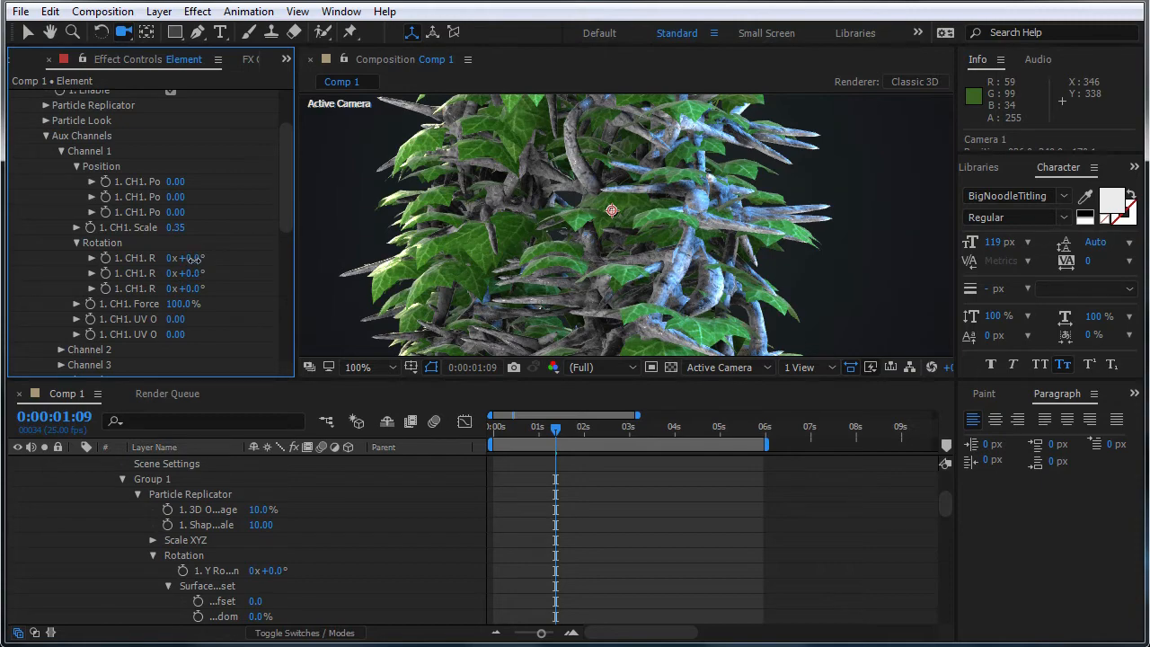
left_click_drag(194, 257, 170, 228)
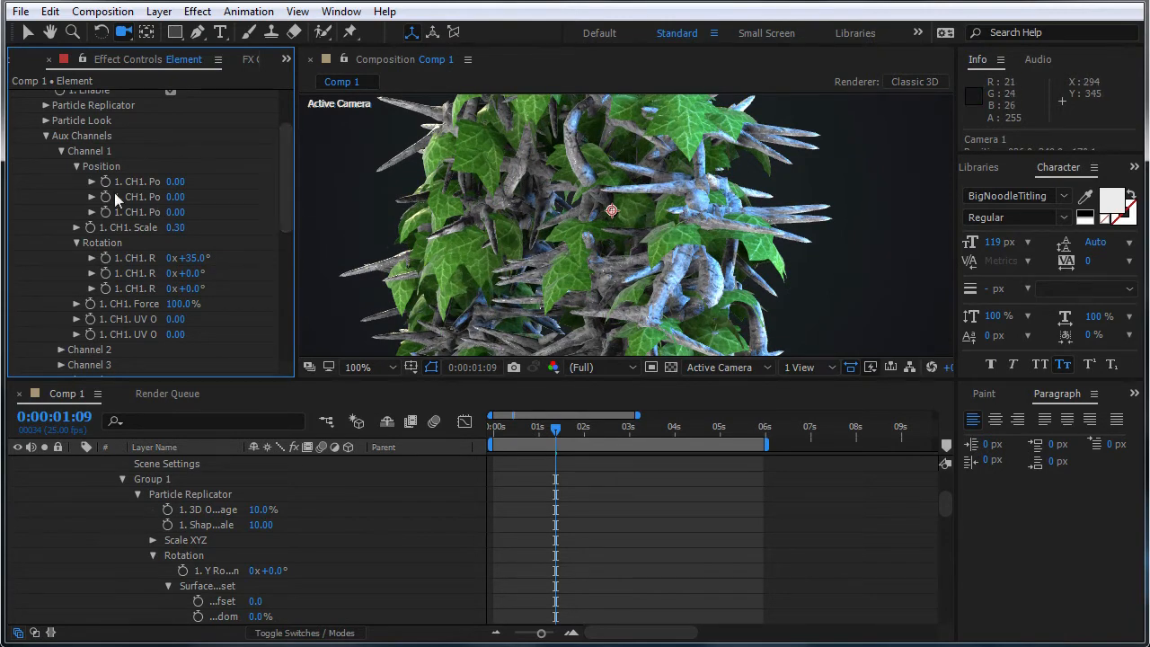
- Set Group 1's Aux Channel 2 scale to 0.34 to shrink the thorns
left_click(60, 151)
left_click(59, 167)
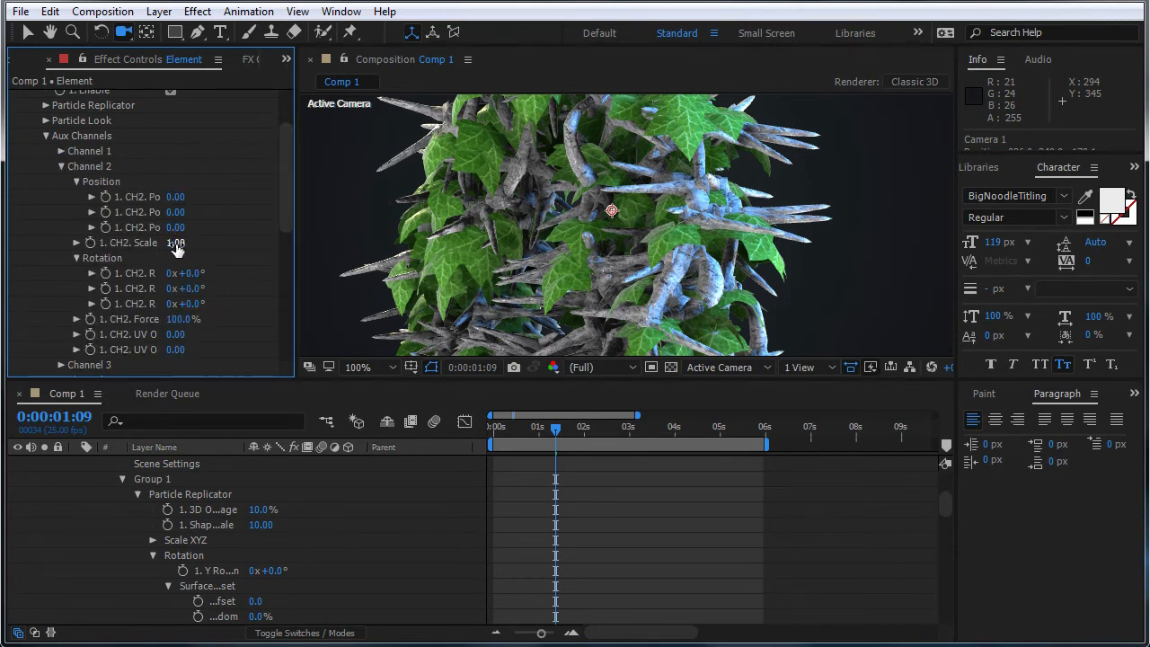
left_click_drag(168, 244, 151, 244)
- Examine the leaves and thorns on the vine letter up close from several camera angles
left_click_drag(648, 314, 680, 316)
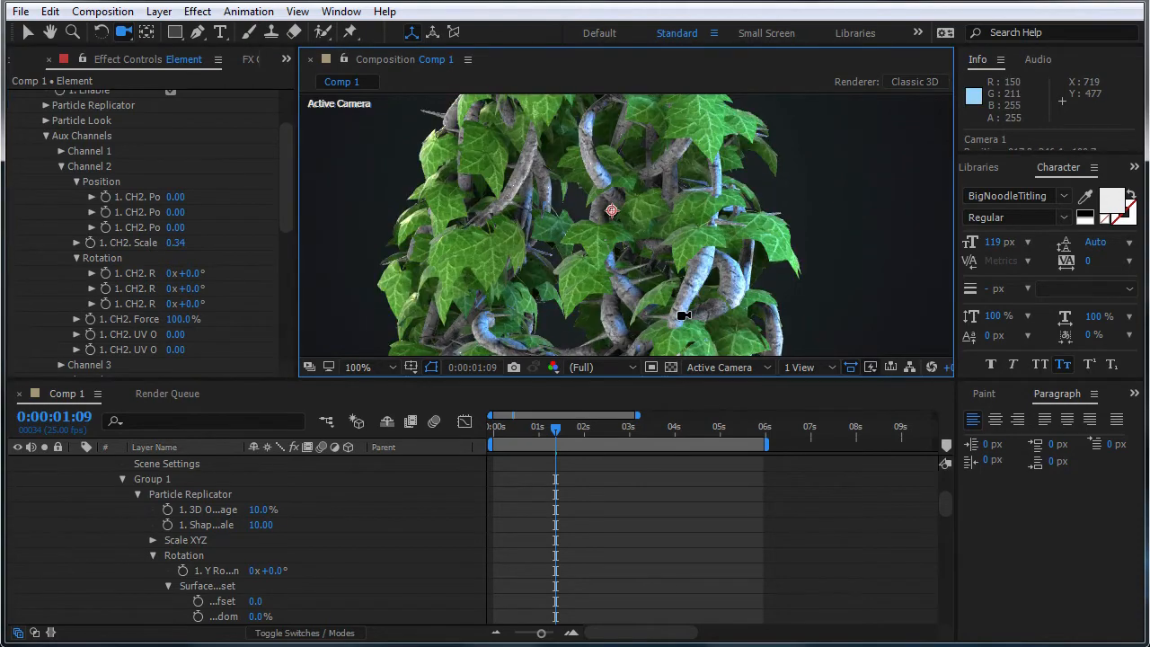
right_click_drag(681, 315, 680, 72)
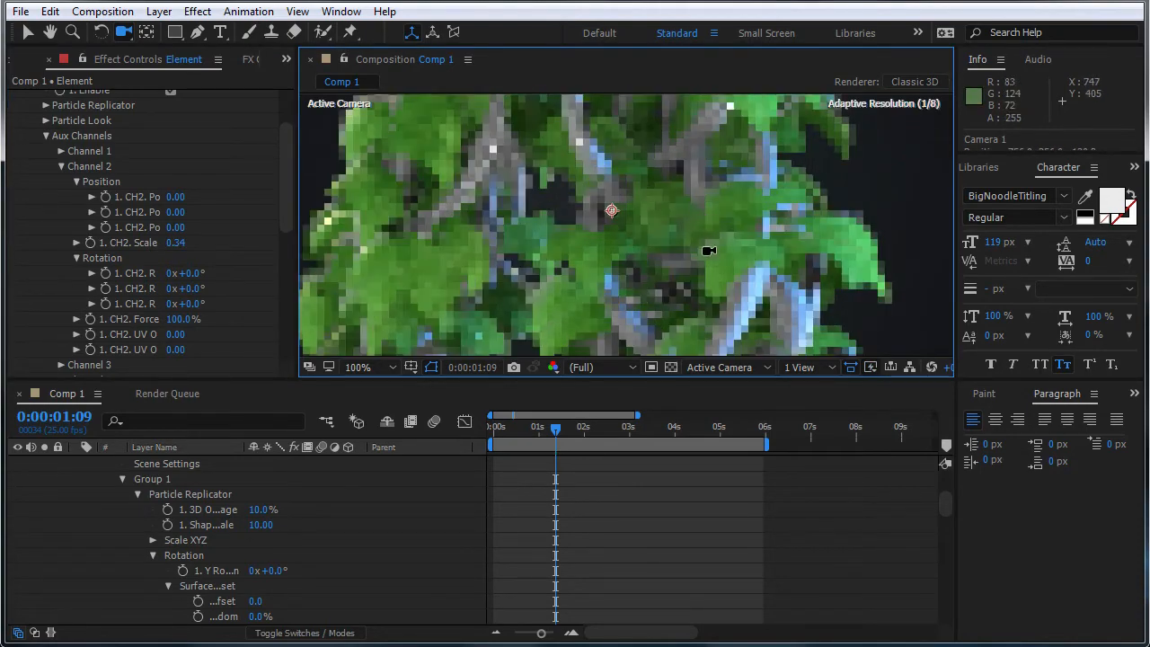
middle_click_drag(689, 308, 662, 170)
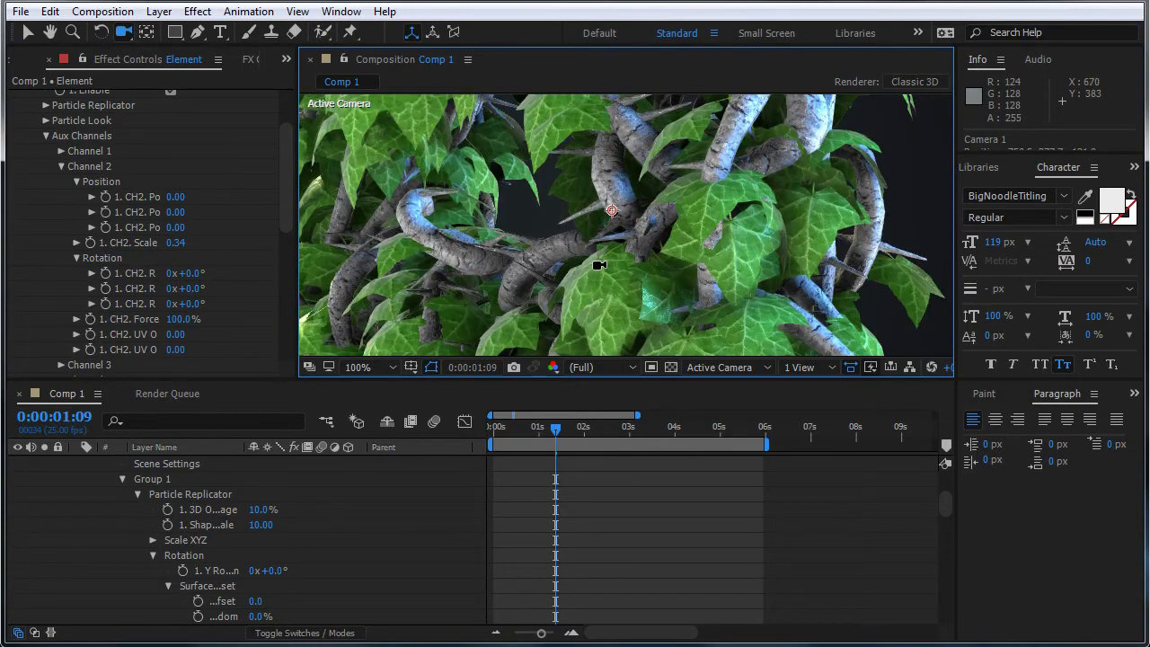
left_click_drag(599, 265, 683, 261)
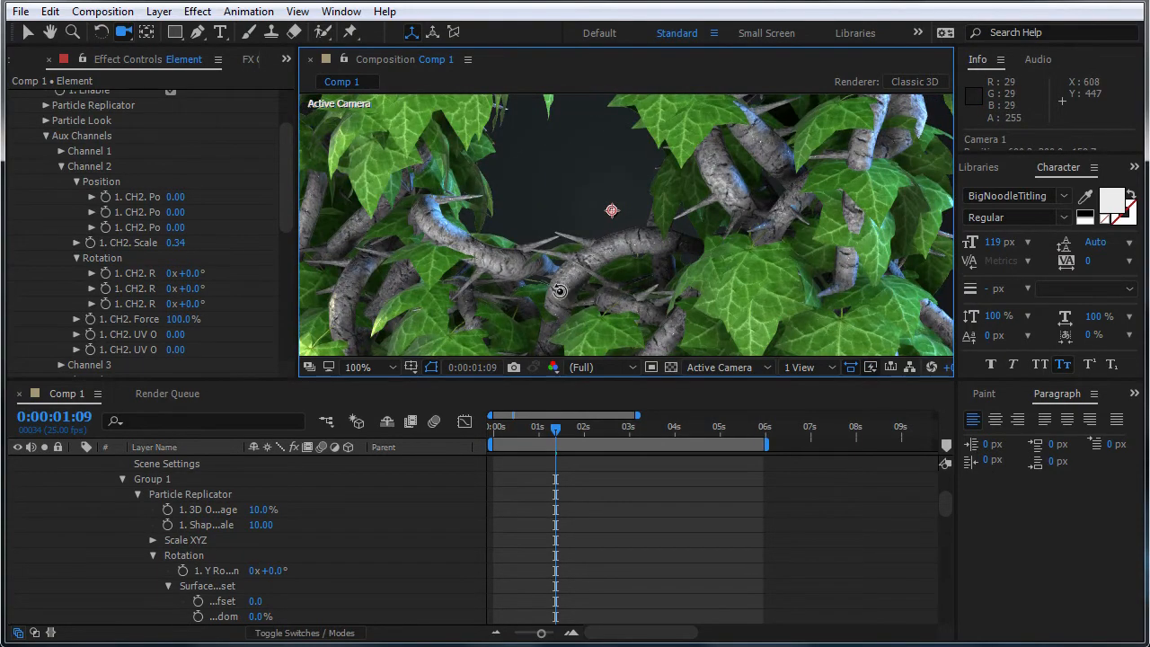
left_click_drag(558, 290, 566, 290)
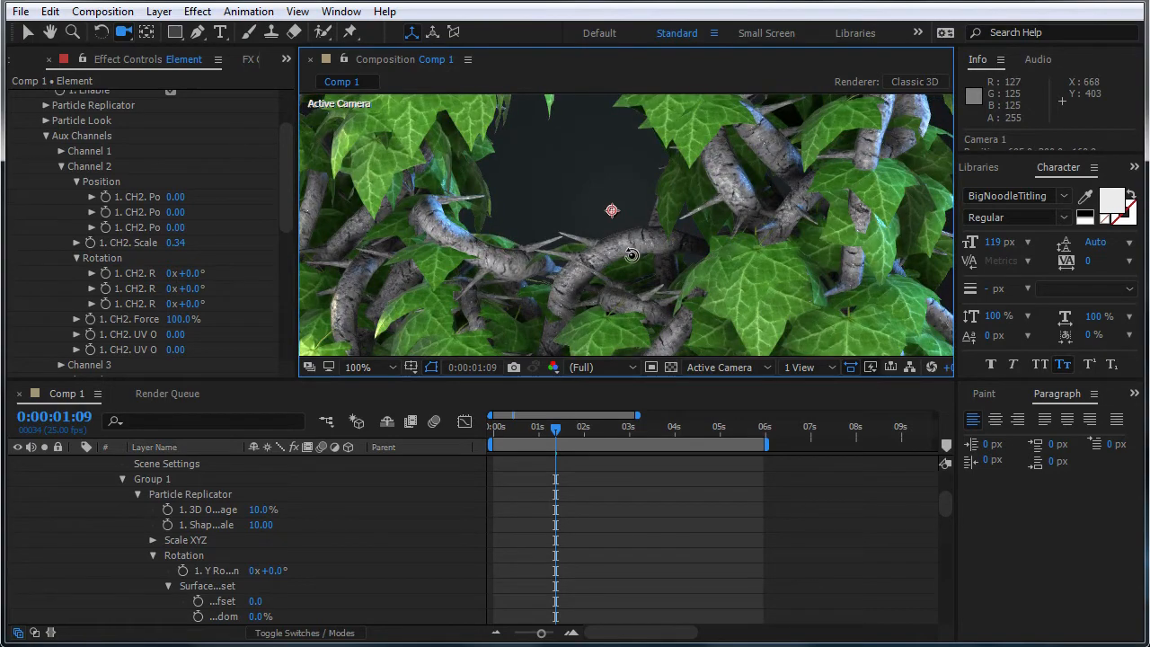
right_click_drag(519, 212, 677, 279)
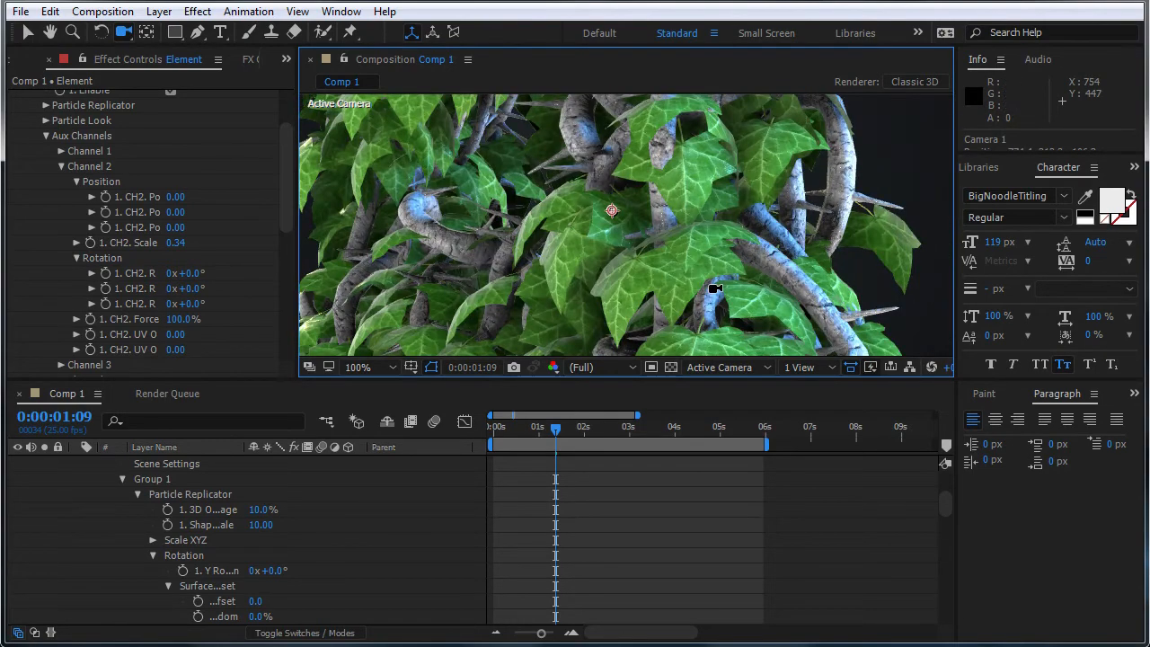
left_click_drag(706, 281, 527, 242)
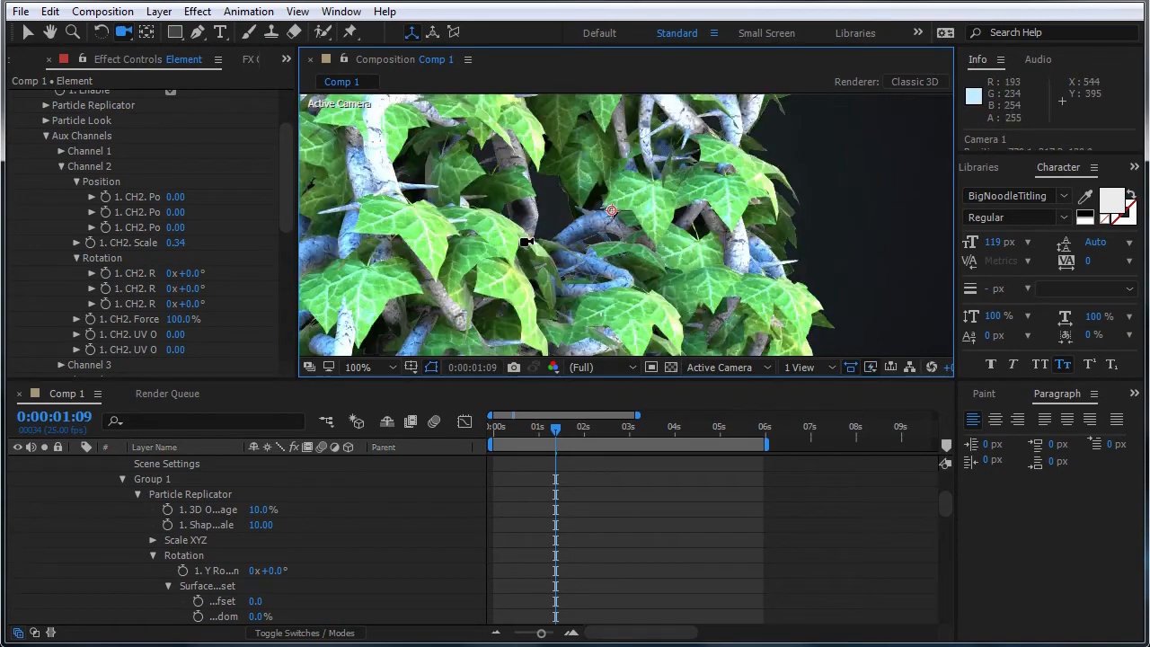
left_click_drag(673, 236, 632, 241)
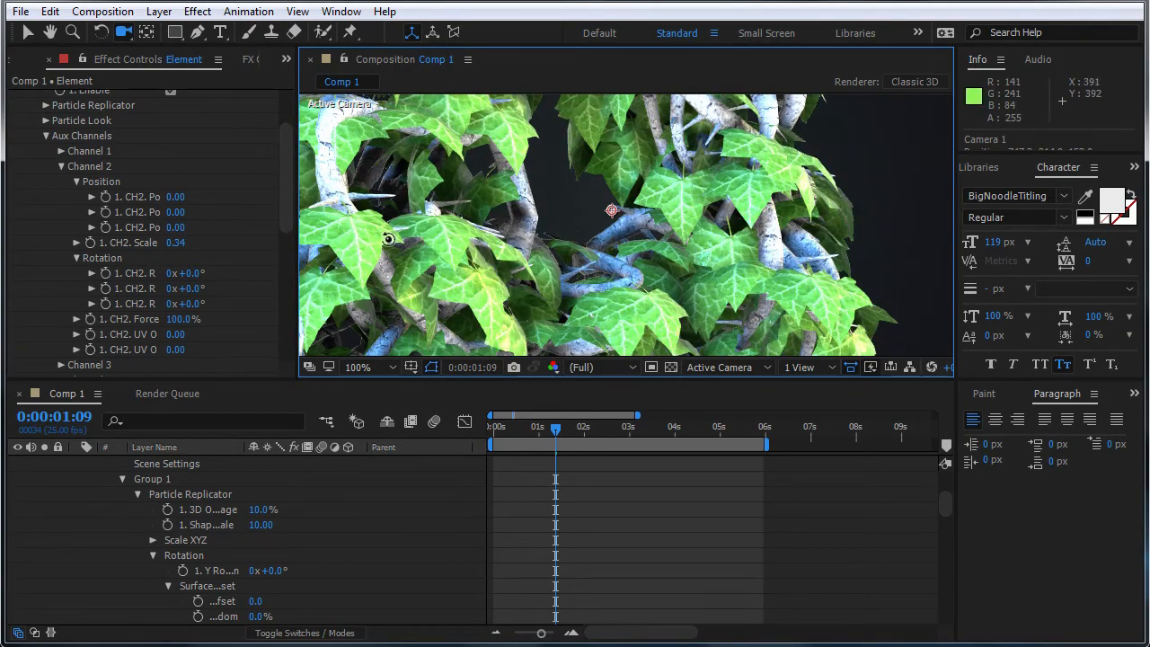
left_click_drag(366, 236, 828, 252)
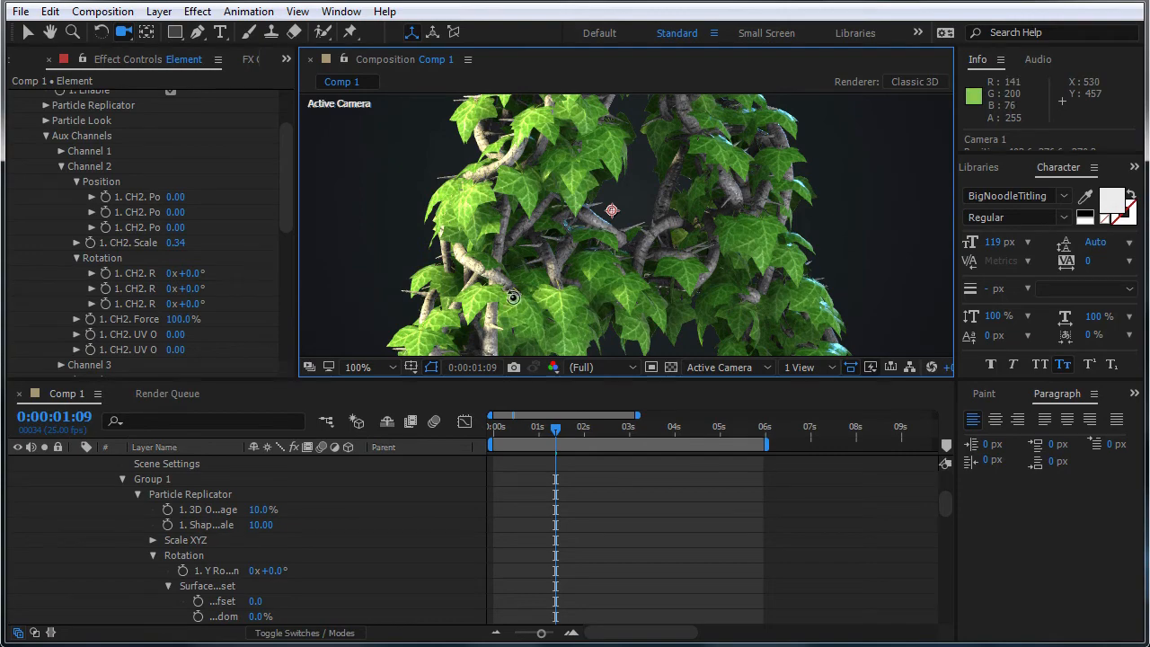
left_click_drag(512, 297, 552, 301)
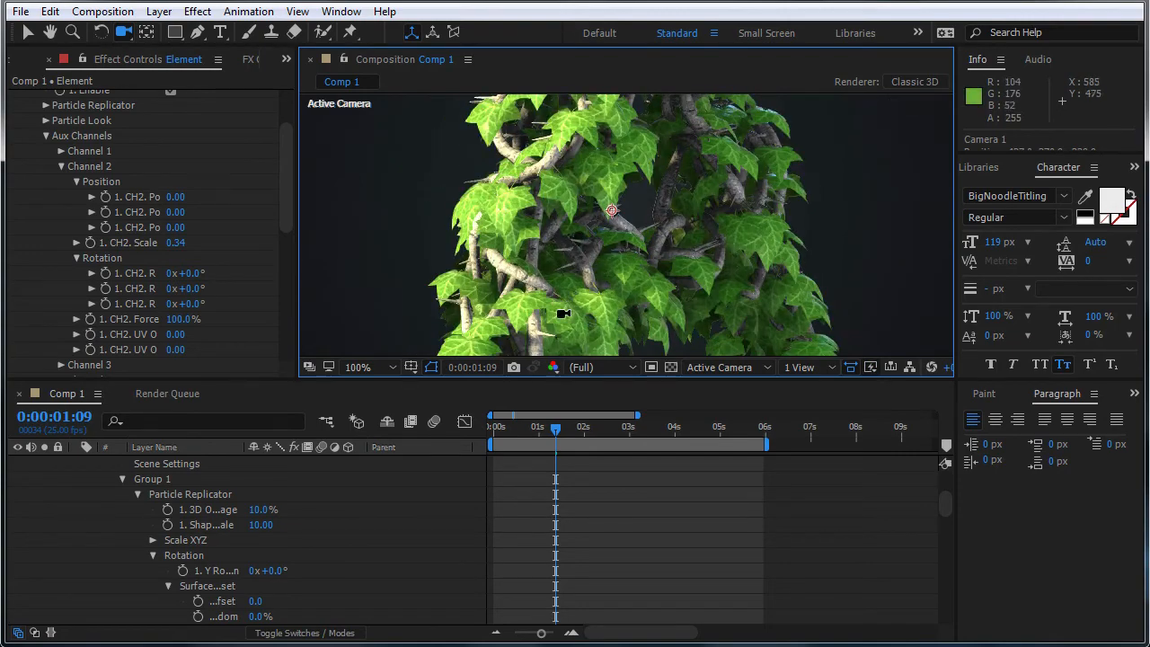
right_click_drag(562, 295, 562, 163)
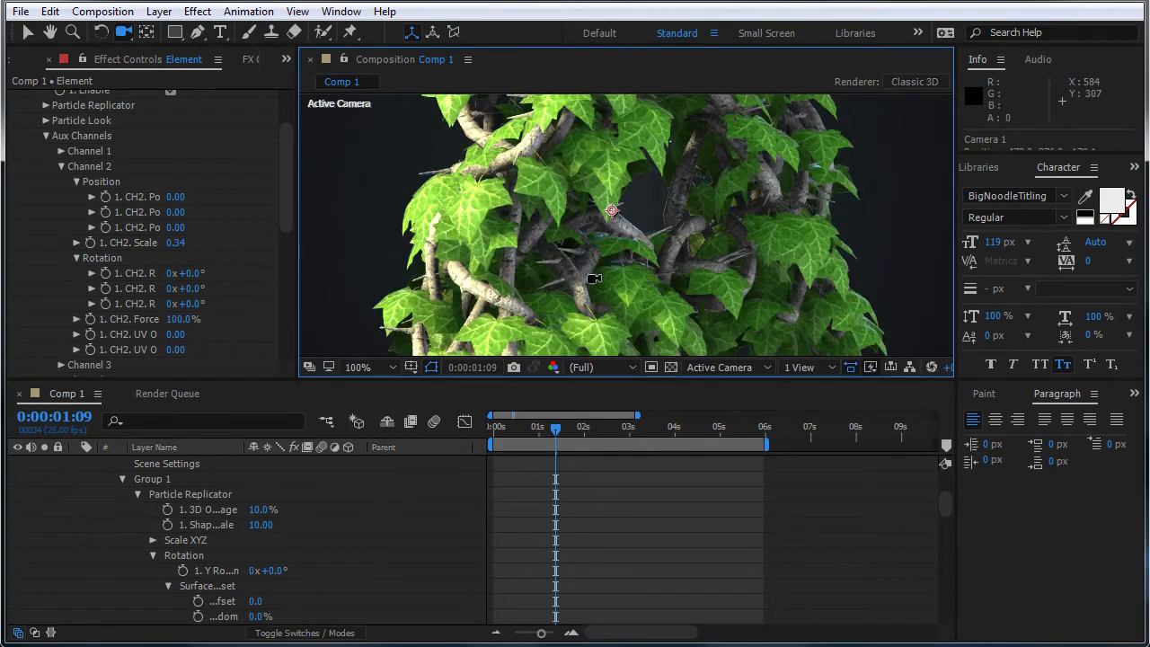
left_click_drag(562, 233, 515, 220)
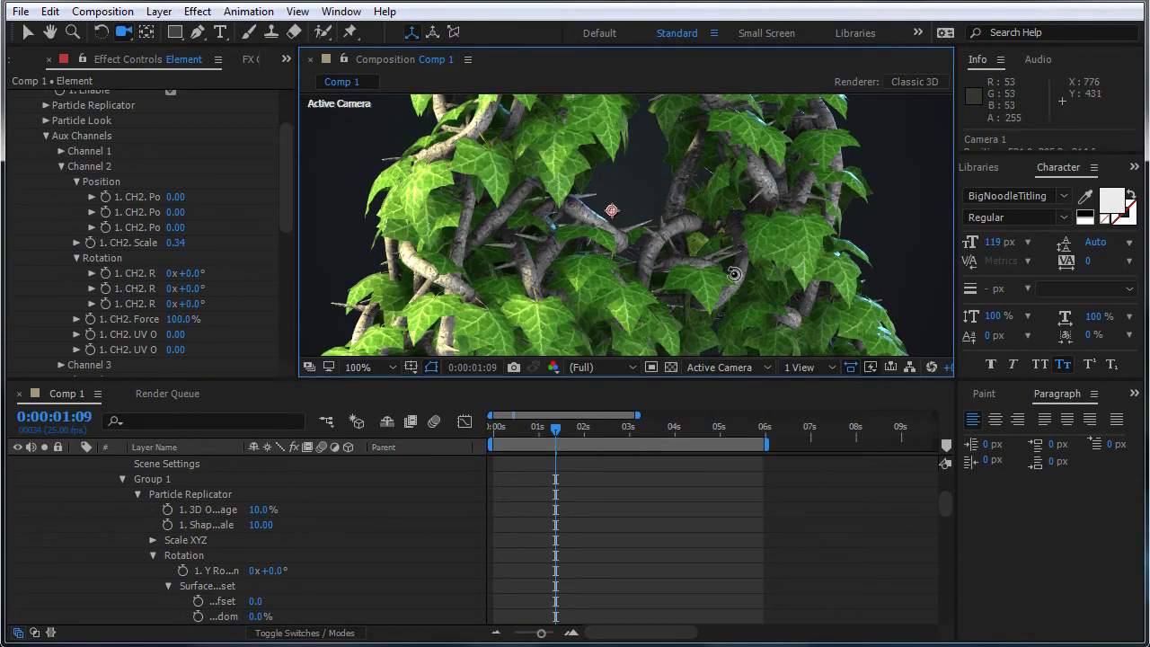
left_click_drag(732, 274, 533, 270)
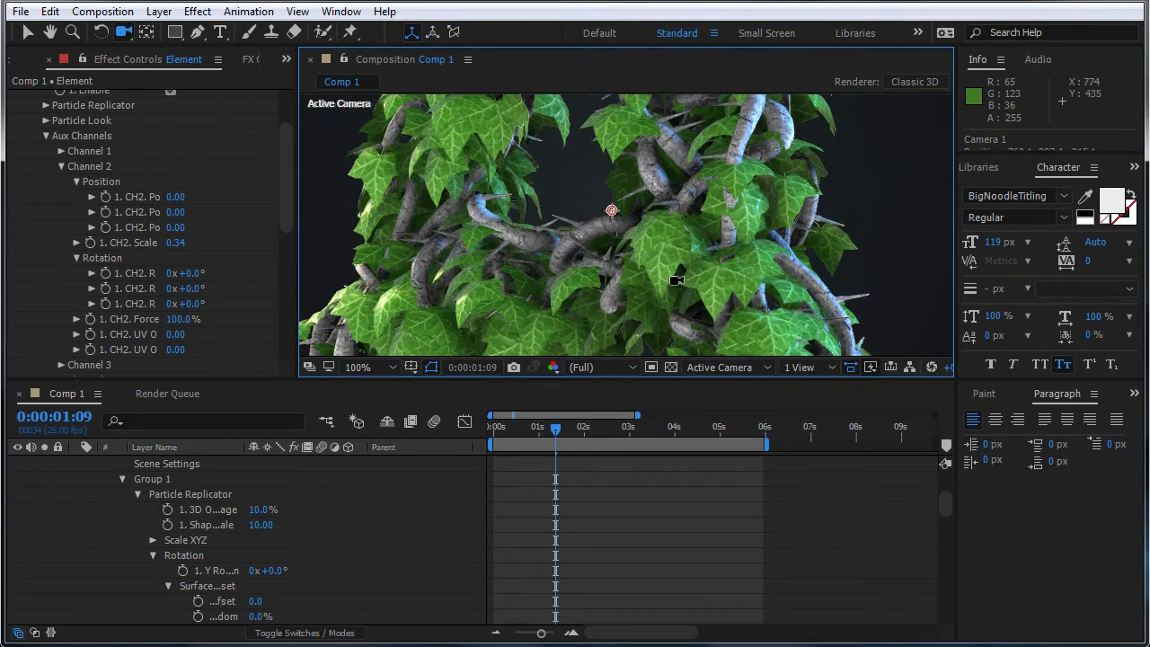
left_click_drag(677, 280, 645, 223)
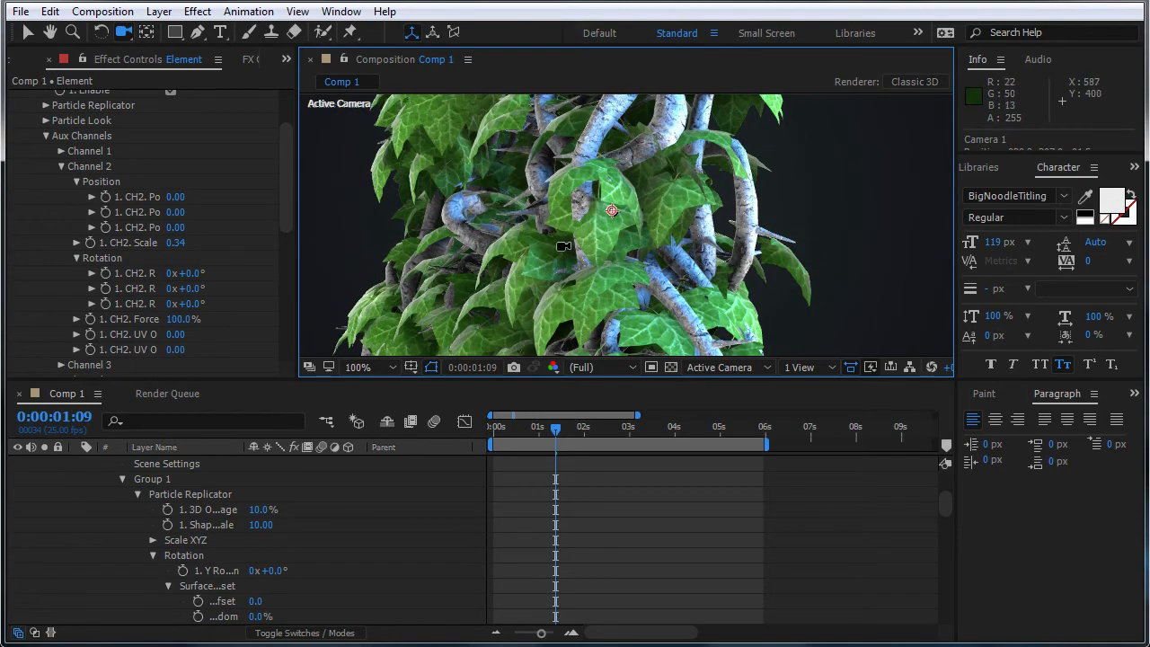
left_click_drag(563, 256, 831, 245)
left_click_drag(658, 134, 650, 162)
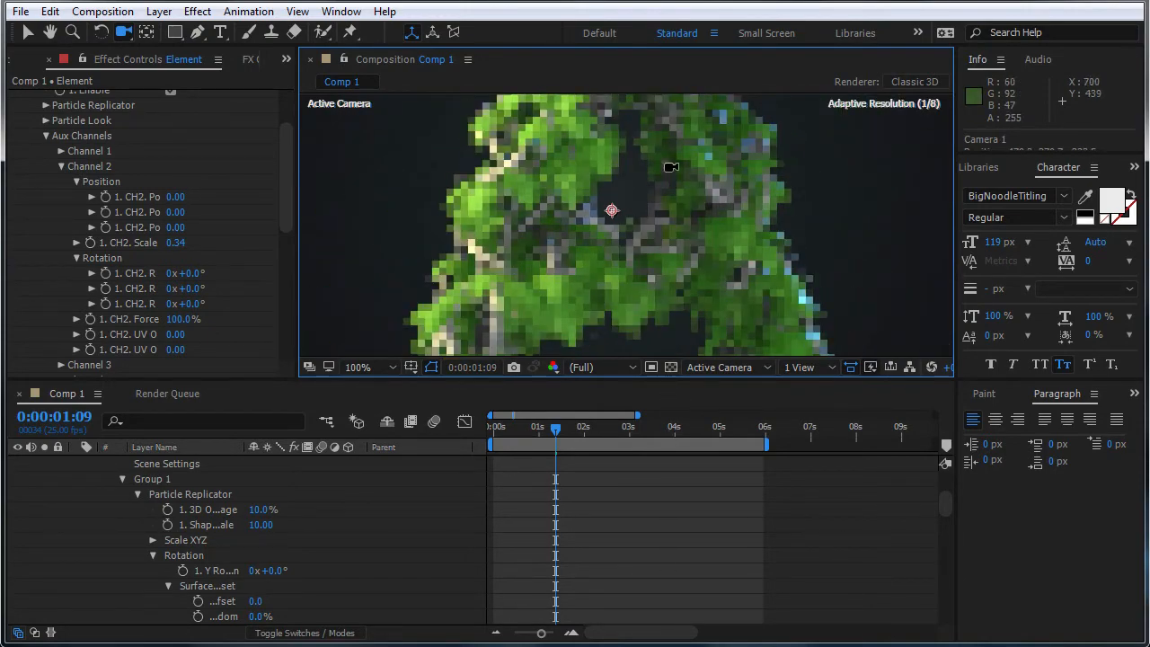
- Pull the camera back from the vine letter to view its overall shape
right_click_drag(673, 272, 661, 639)
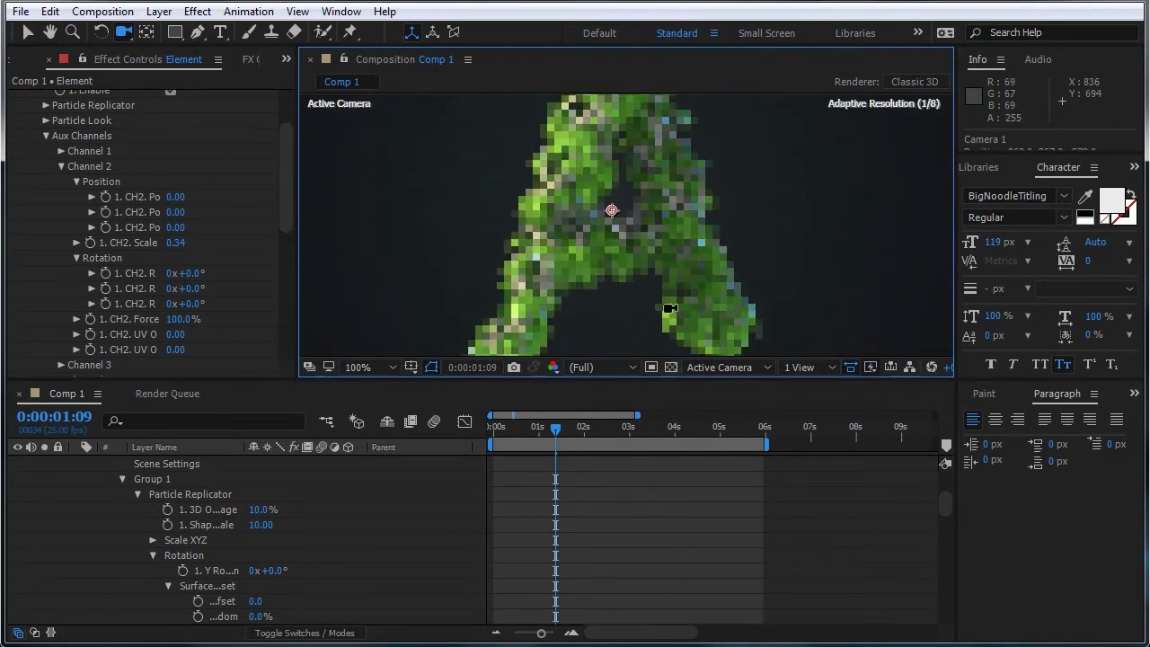
right_click_drag(667, 310, 663, 411)
left_click_drag(653, 315, 622, 301)
right_click_drag(660, 174, 664, 256)
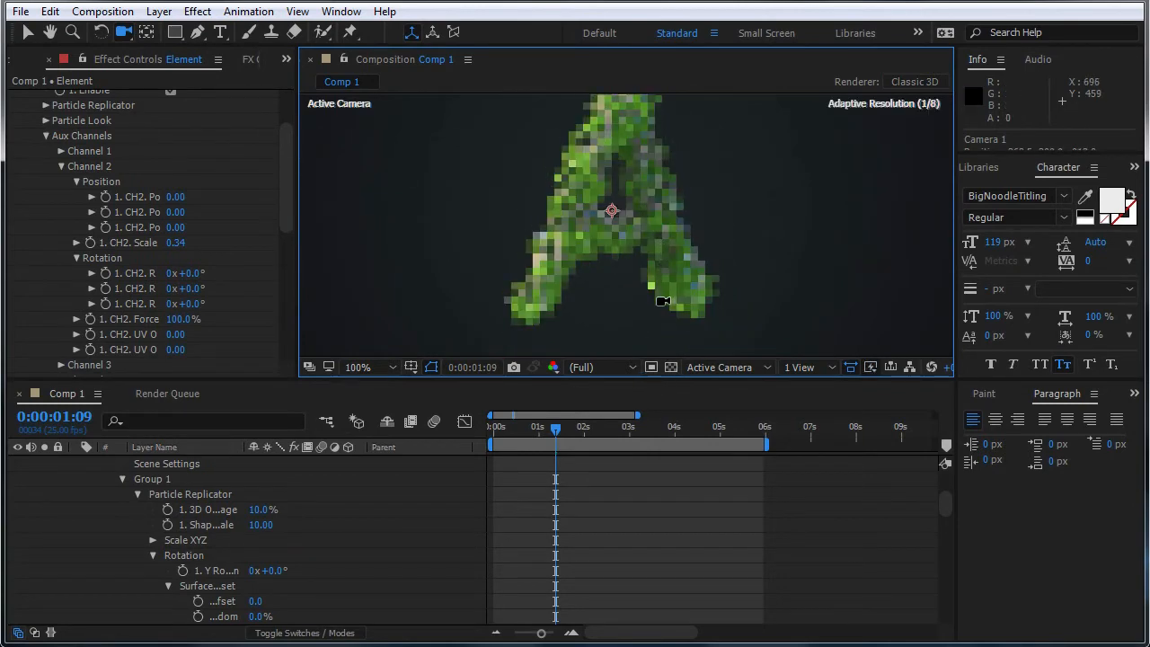
- Hide the Thorn and Leaf1a_LowPoly models in the Element scene setup and create a new group folder
left_click_drag(647, 298, 652, 212)
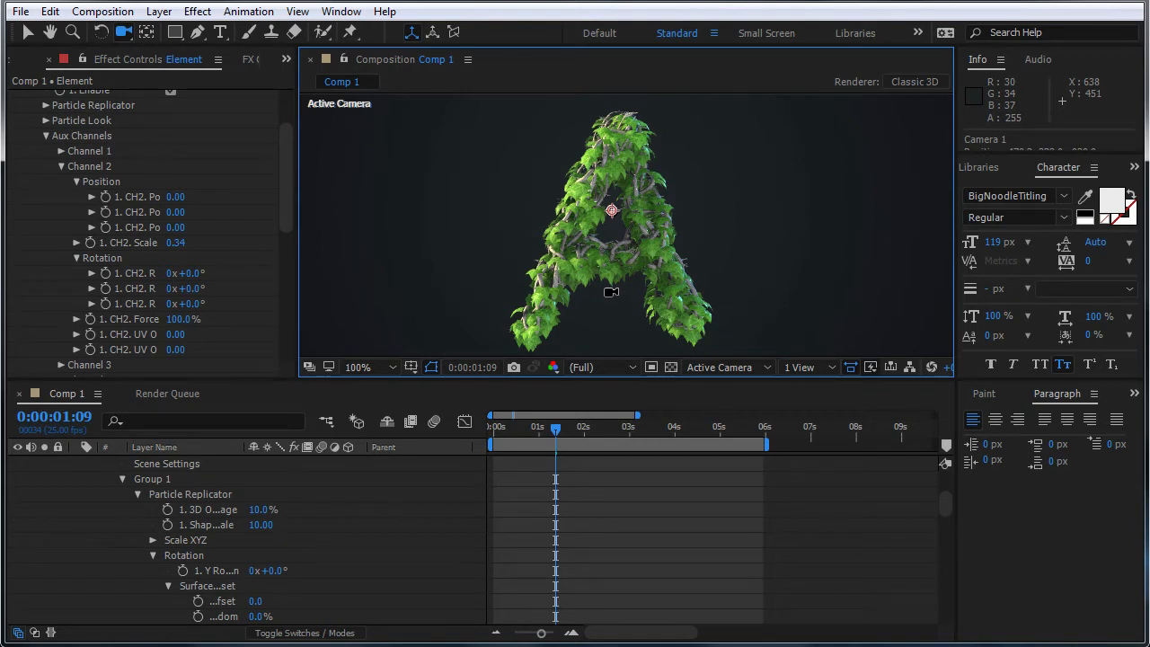
left_click_drag(280, 201, 281, 155)
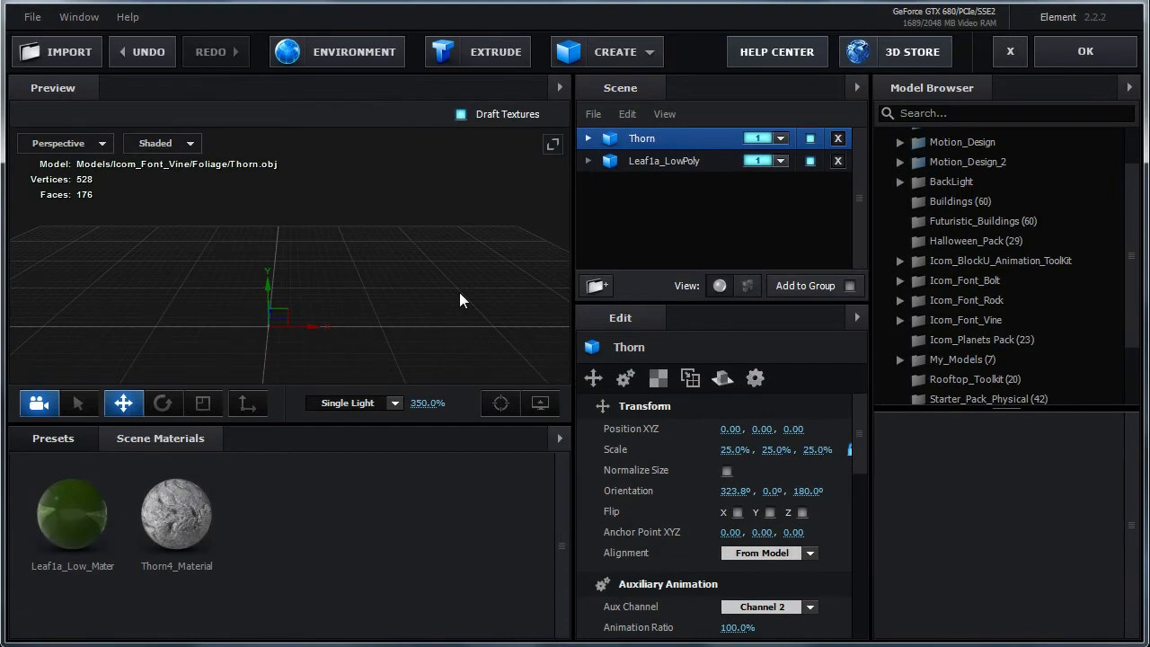
left_click(810, 138)
left_click(810, 161)
left_click(597, 286)
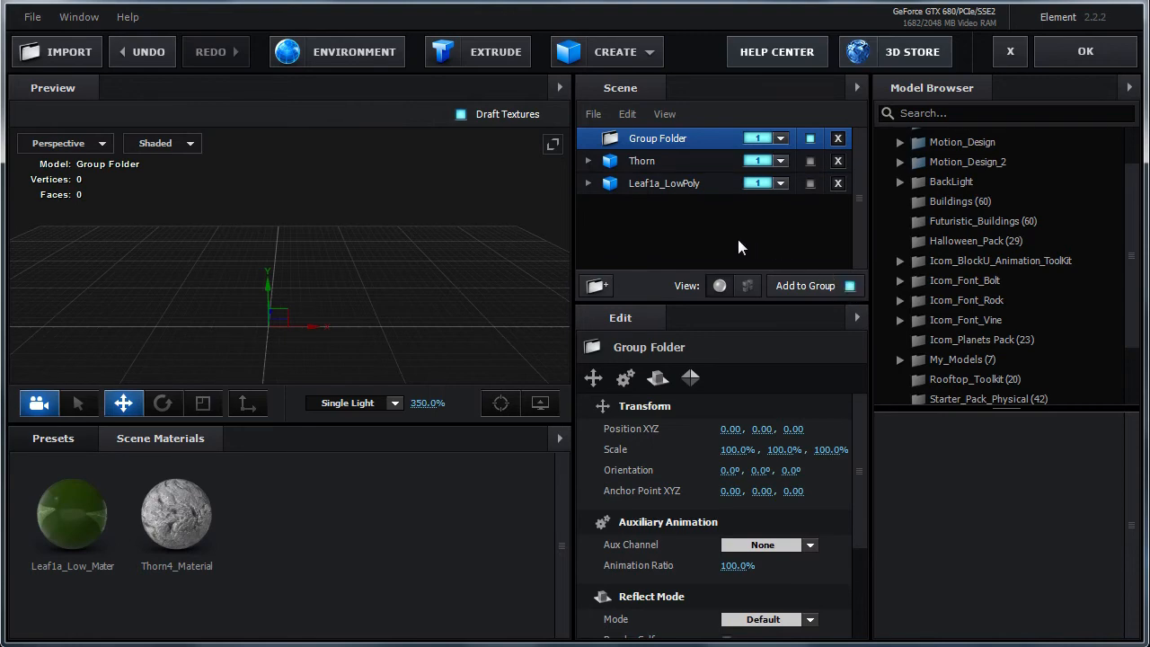
- Add the upper-case letters I, C, O and M from Icom_Font_Vine's Thin set to the group folder
left_click_drag(1124, 296, 1130, 336)
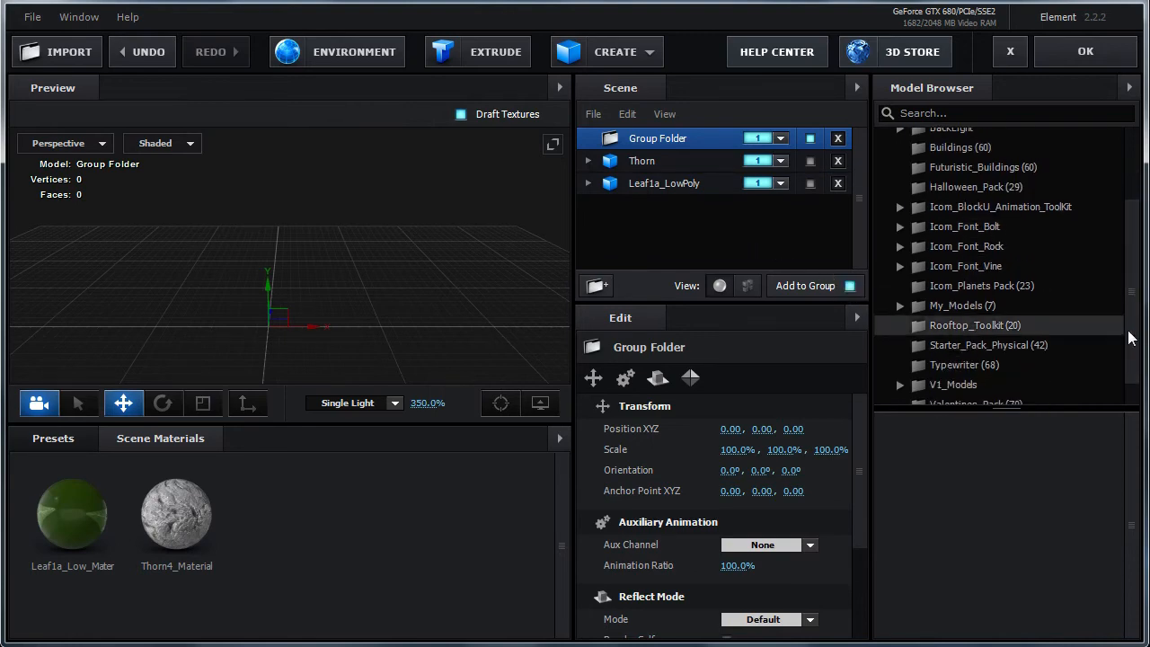
left_click(900, 266)
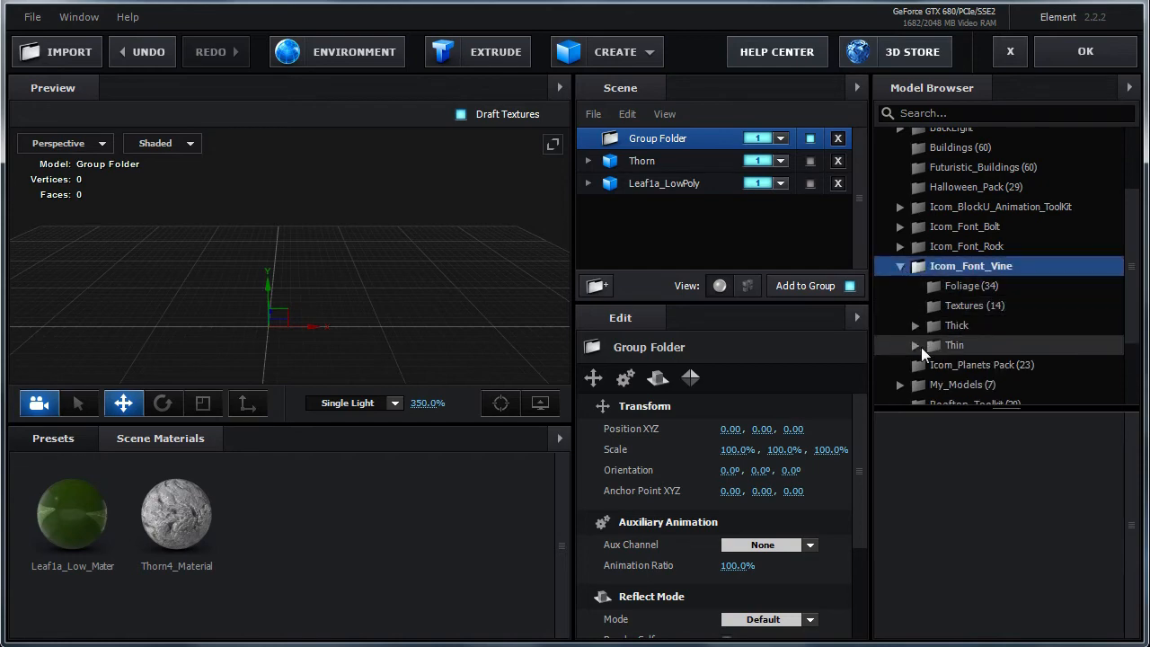
left_click(920, 347)
scroll(1076, 323, "down", 3)
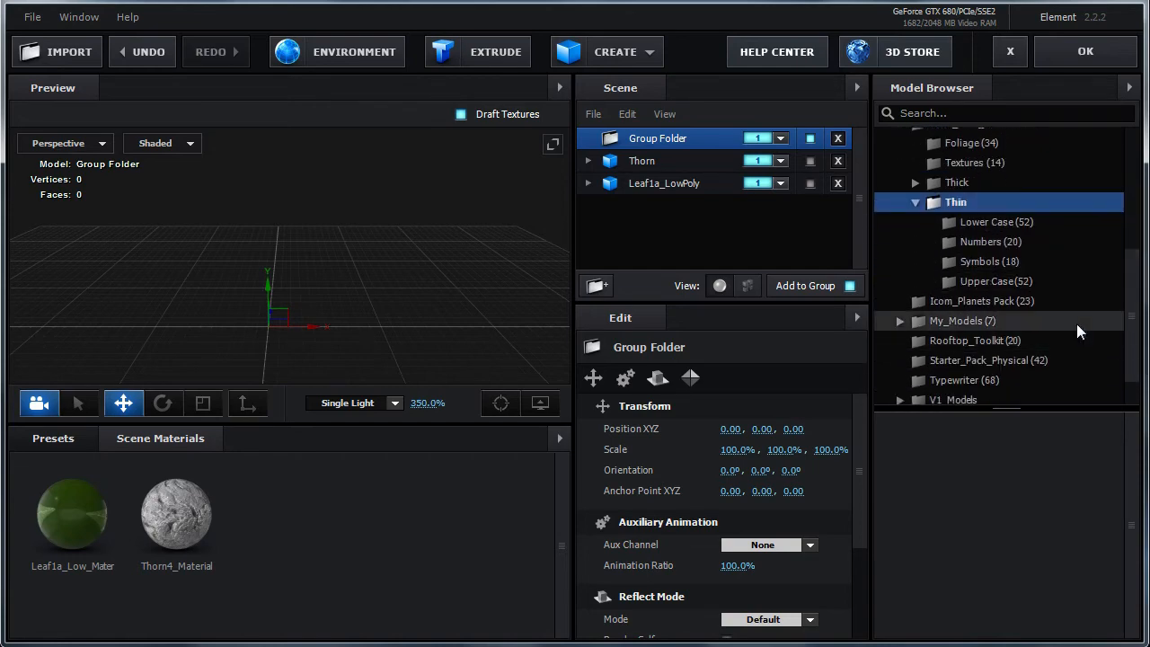
left_click(1035, 282)
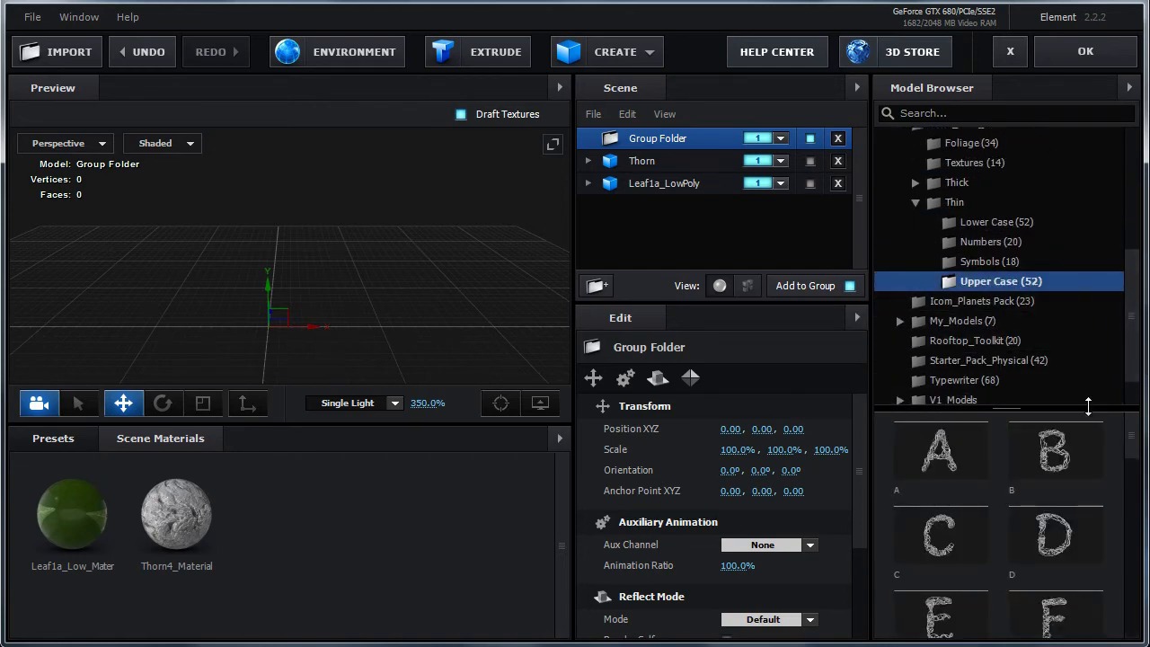
left_click_drag(1088, 407, 1087, 198)
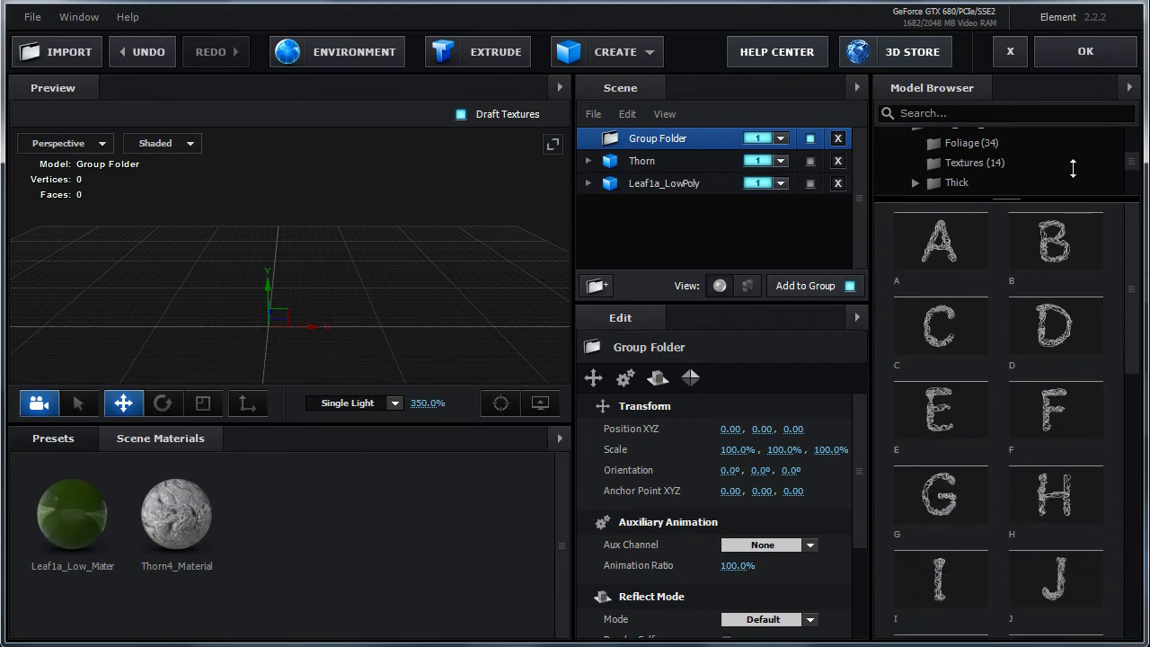
left_click(945, 584)
left_click(935, 322)
left_click_drag(1132, 352, 1131, 505)
left_click(939, 479)
left_click(940, 395)
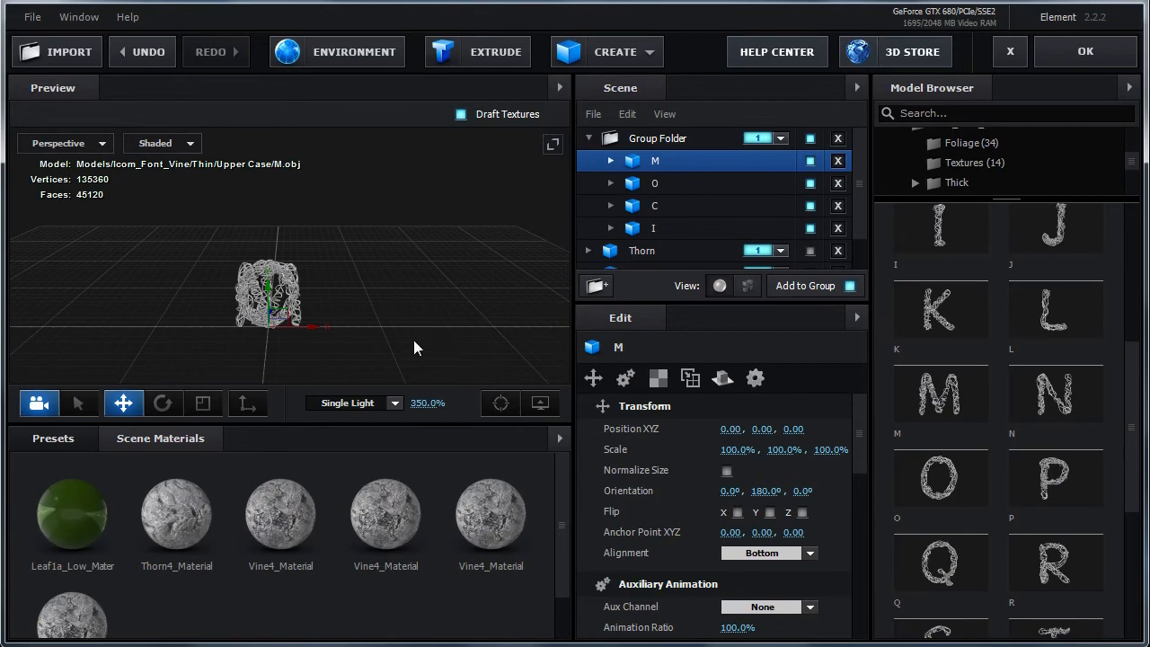
- Set the preview to the Front view and move the letter I to an X position of about -0.82
scroll(413, 340, "up", 5)
middle_click_drag(392, 331, 410, 261)
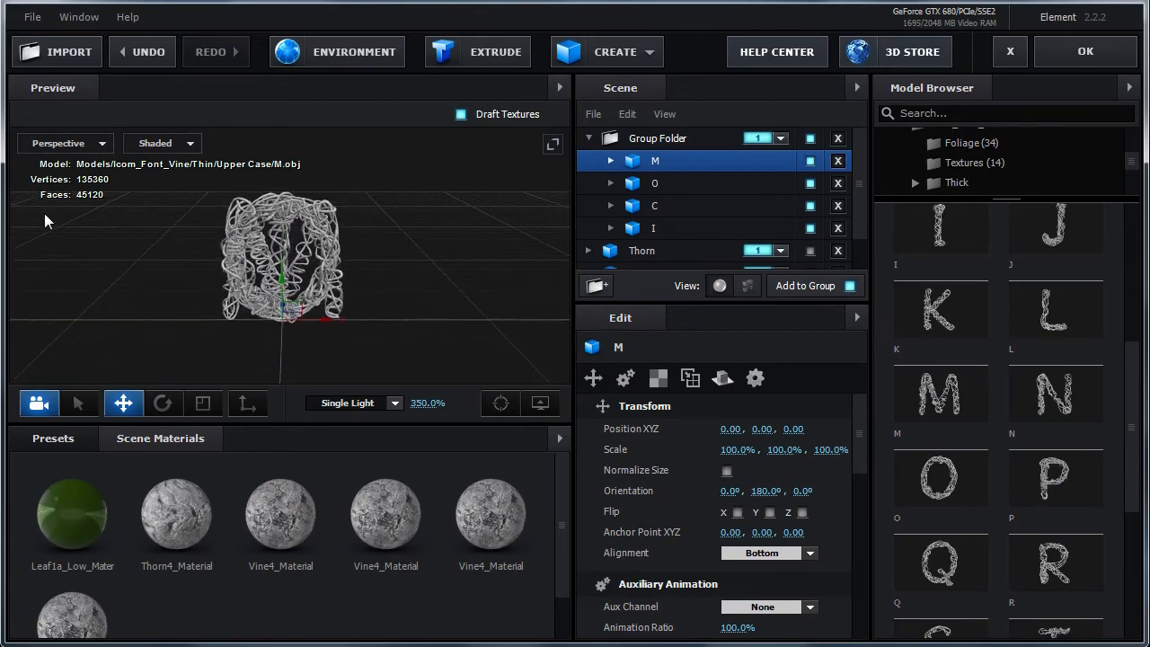
left_click(67, 144)
left_click(68, 242)
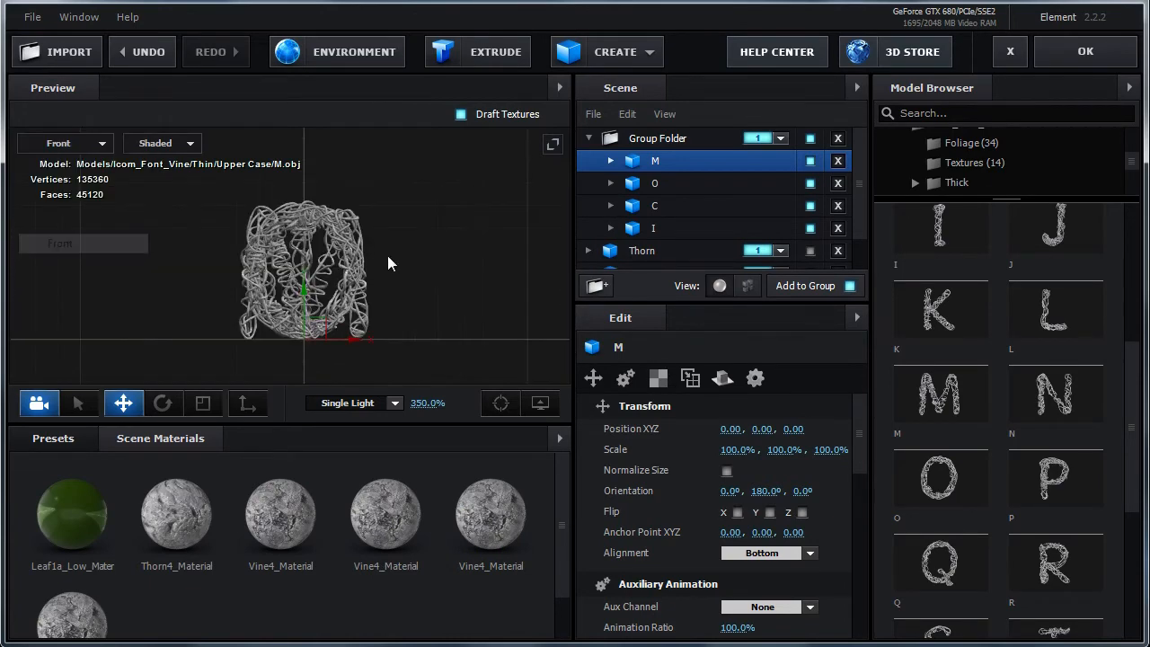
middle_click_drag(468, 254, 468, 233)
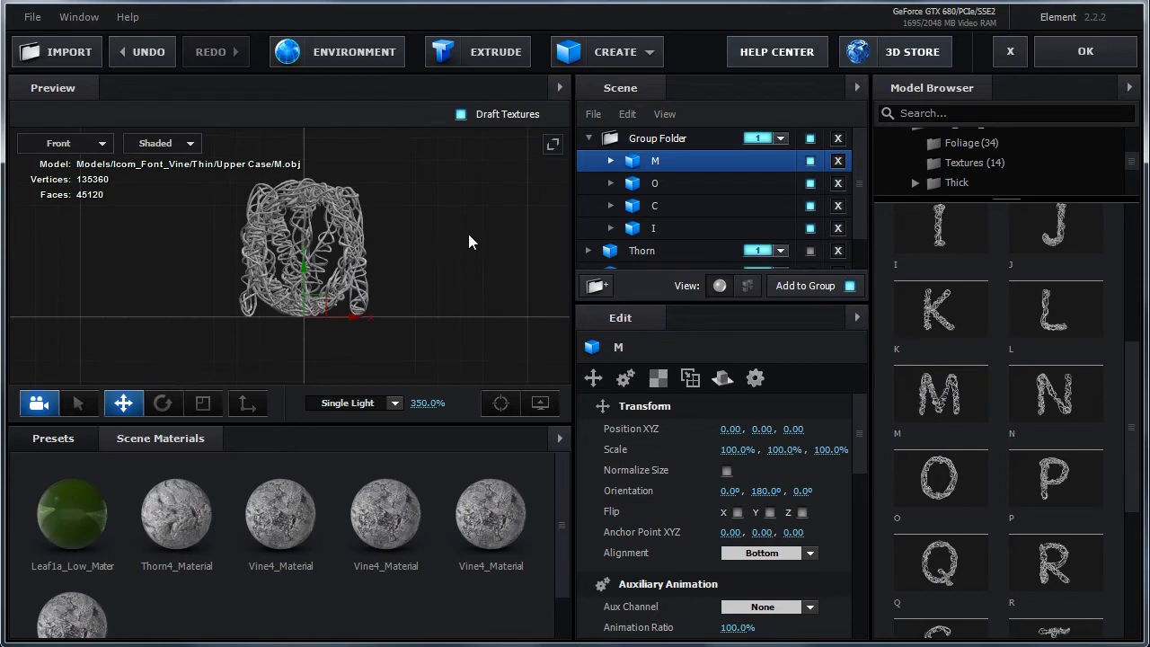
left_click(676, 227)
left_click_drag(358, 315, 153, 315)
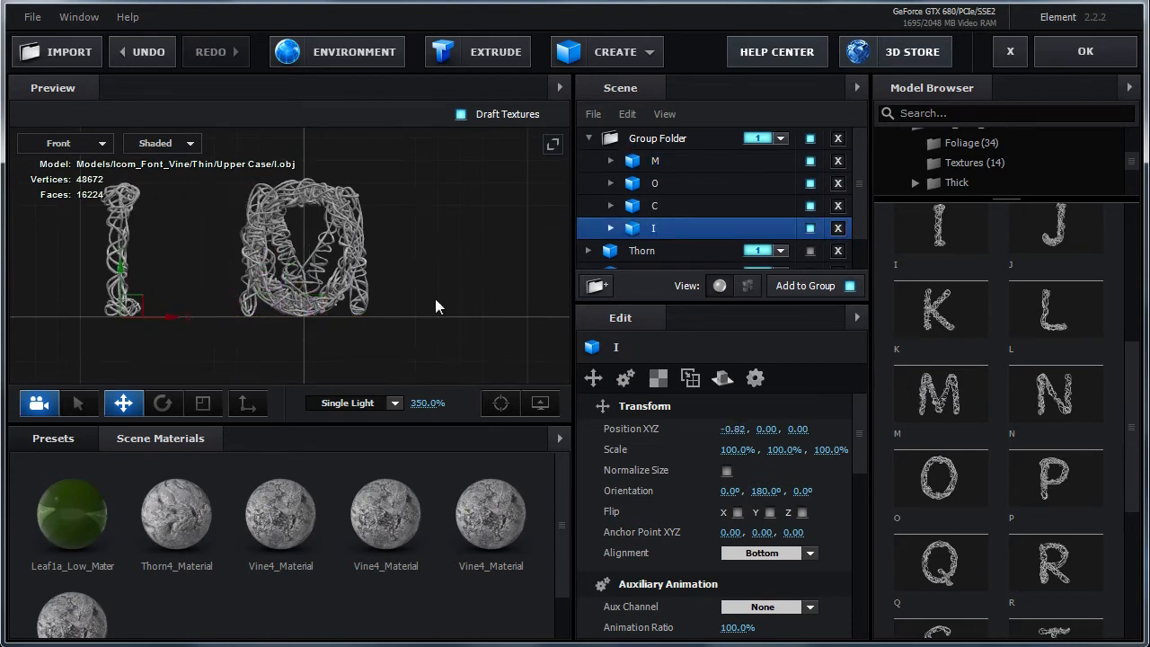
- Move the letter C beside the I and the letter M to an X position of about 0.65
left_click(632, 209)
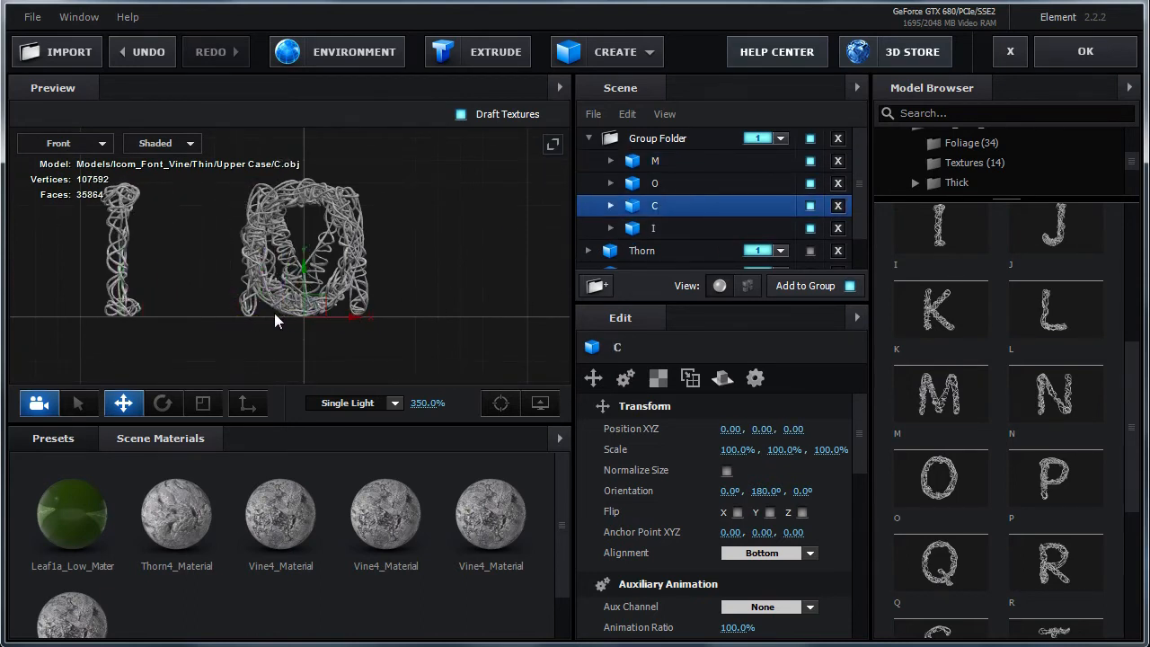
left_click_drag(347, 313, 255, 318)
left_click(668, 161)
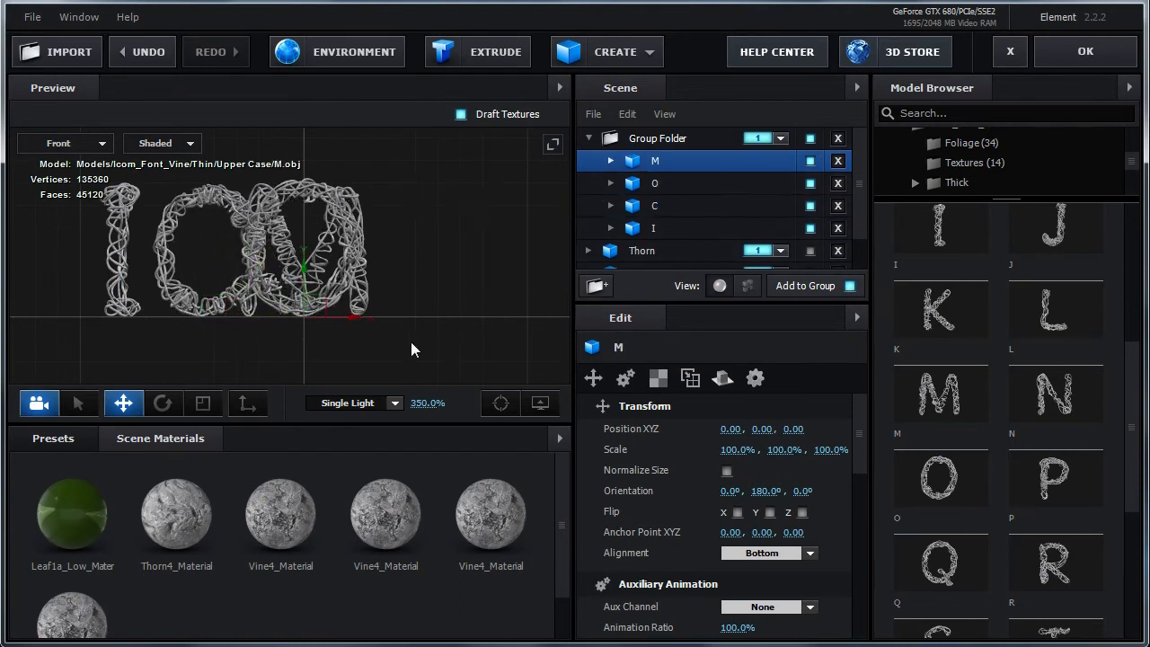
left_click_drag(355, 325, 500, 329)
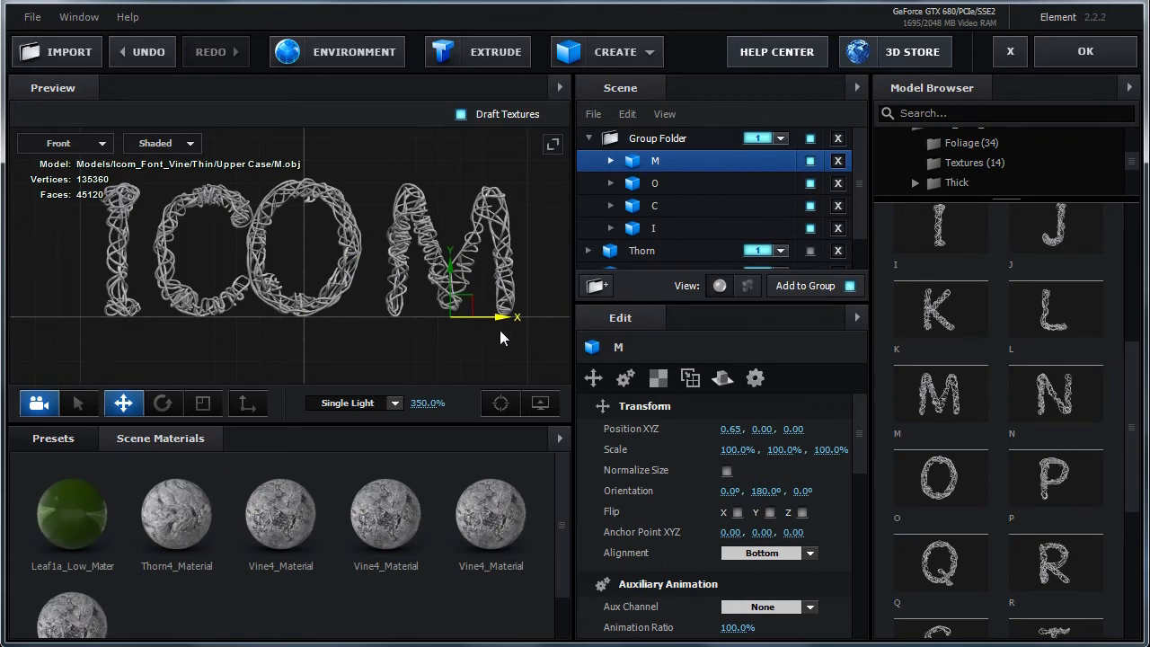
- Even out the letter spacing by moving O to X 0.07 and M to X 0.68
left_click(673, 189)
left_click_drag(355, 312, 368, 321)
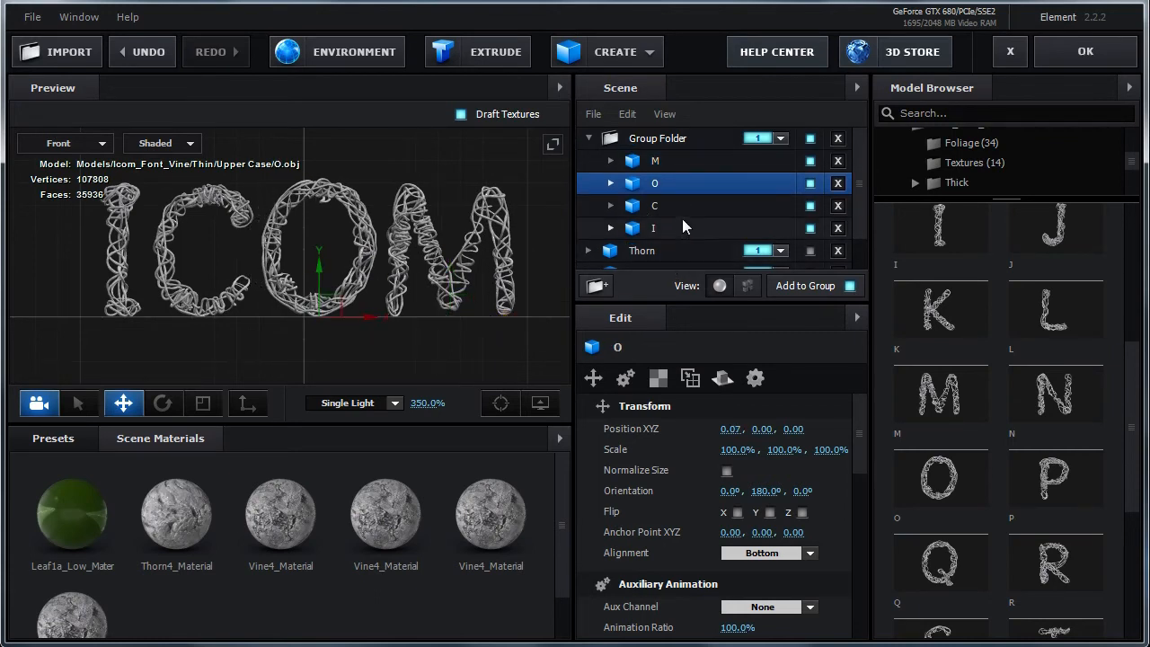
left_click(668, 159)
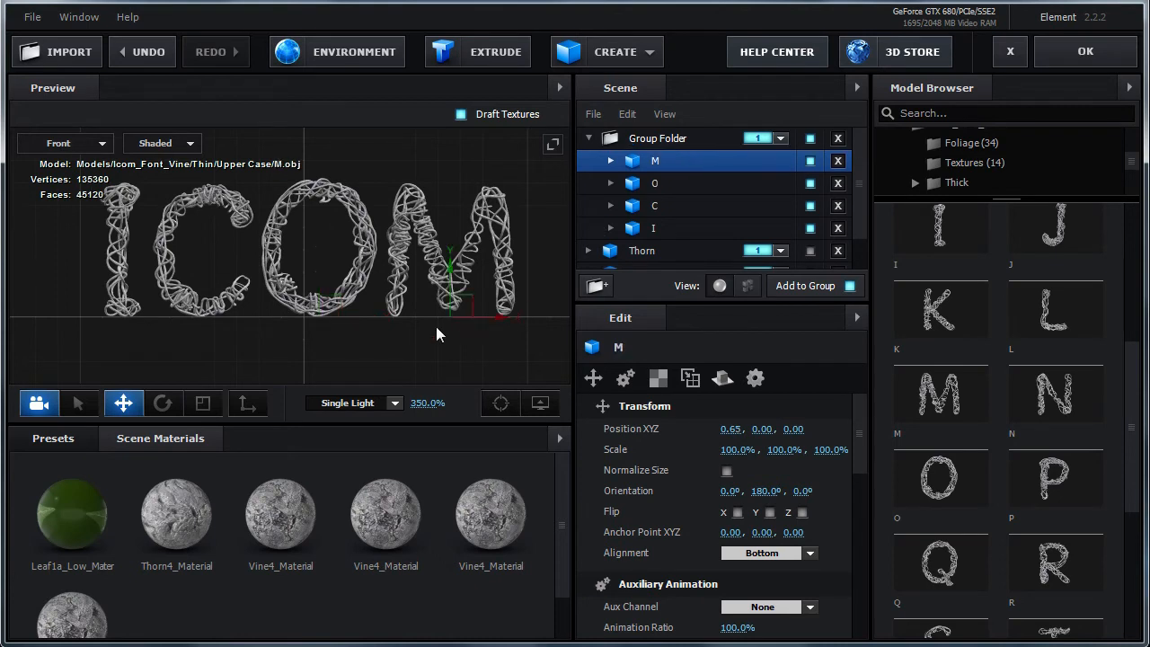
left_click_drag(498, 320, 506, 320)
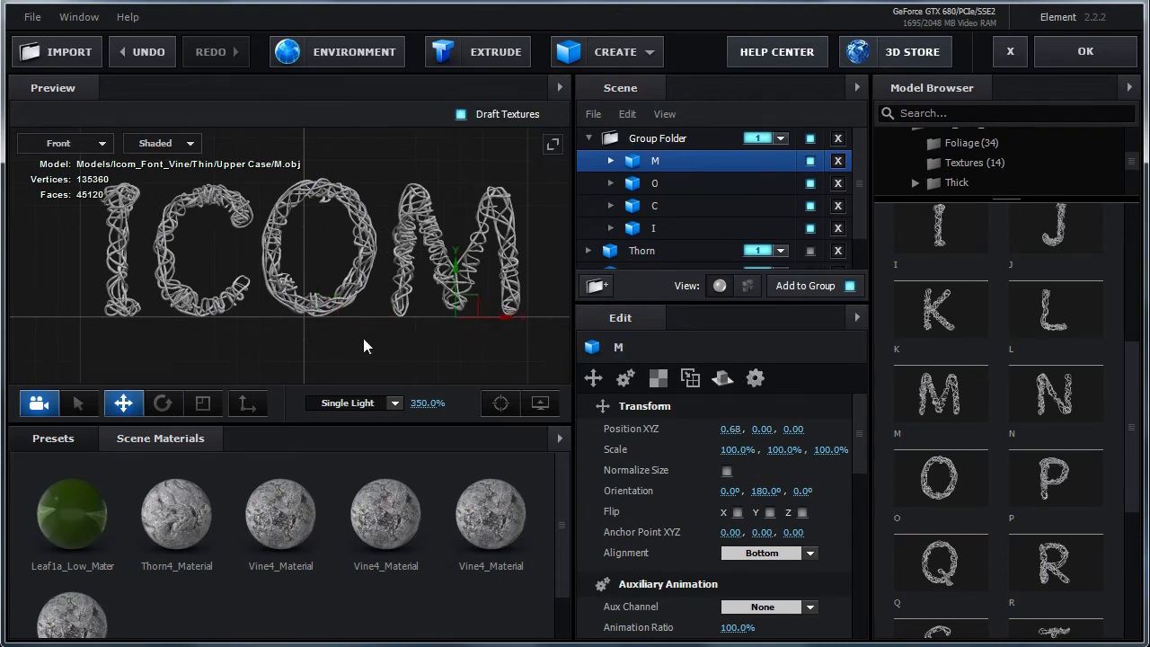
- Return the preview to Perspective and assign the group folder with the letters to group 5
left_click(106, 143)
left_click(94, 149)
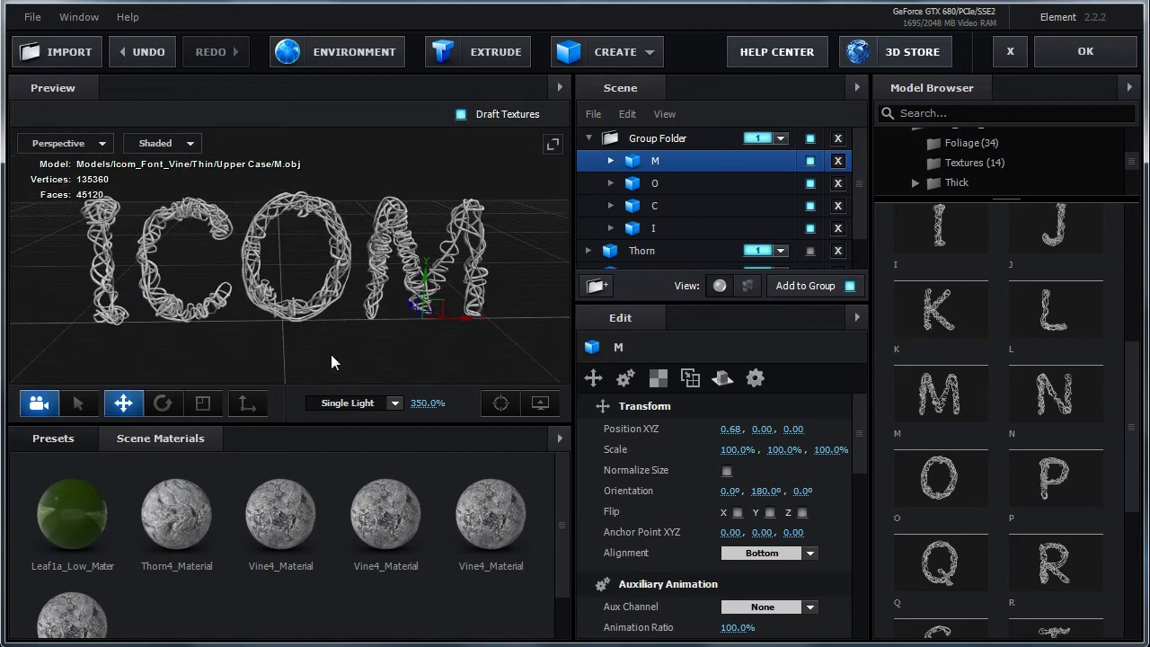
left_click_drag(331, 354, 387, 335)
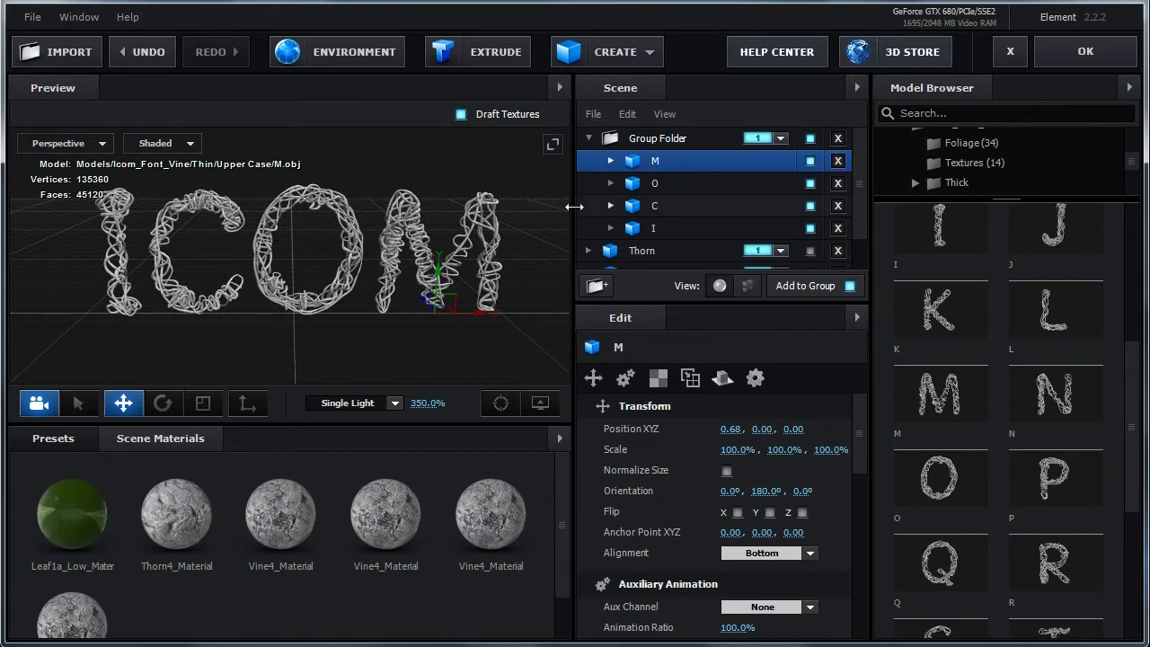
left_click(589, 138)
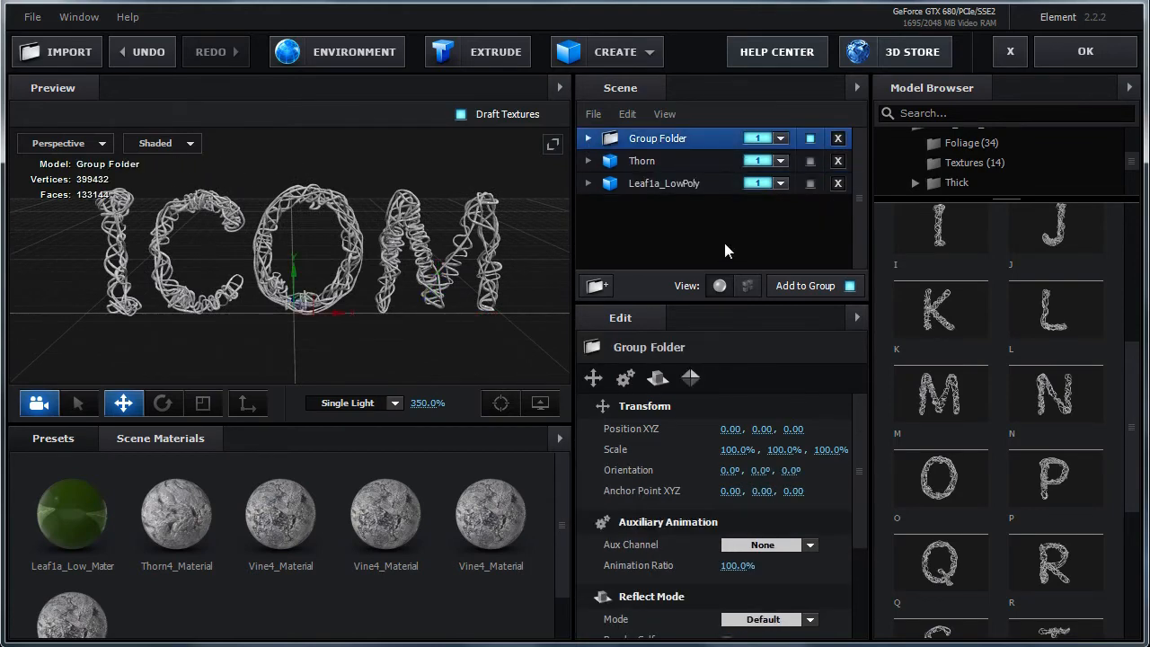
left_click(781, 138)
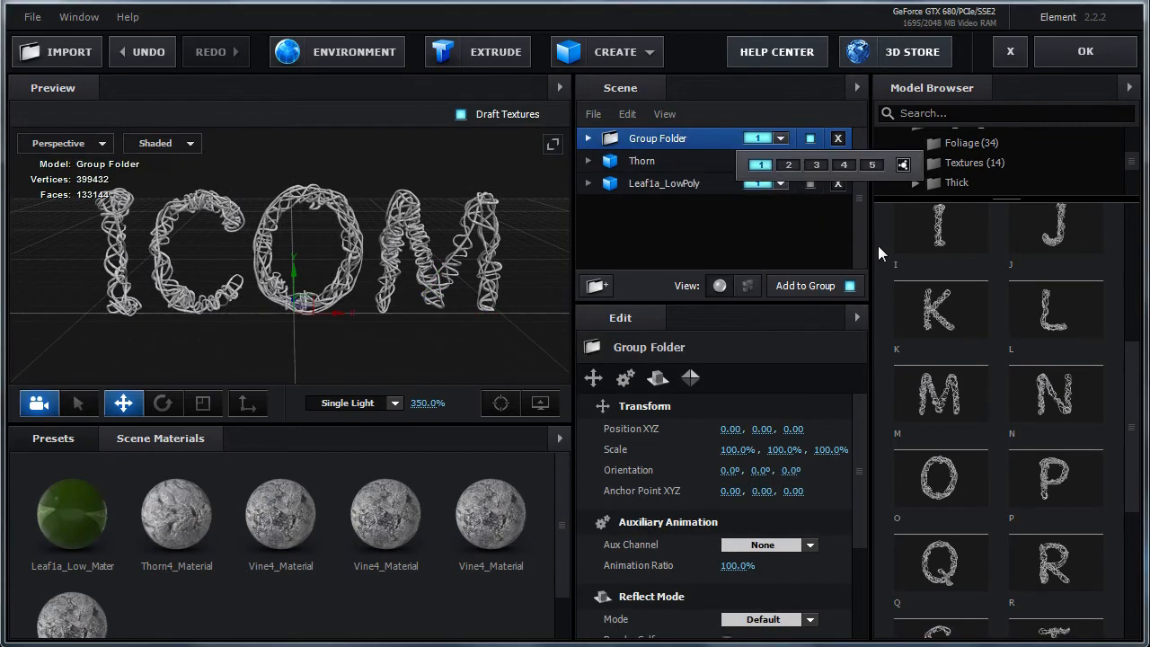
left_click(871, 164)
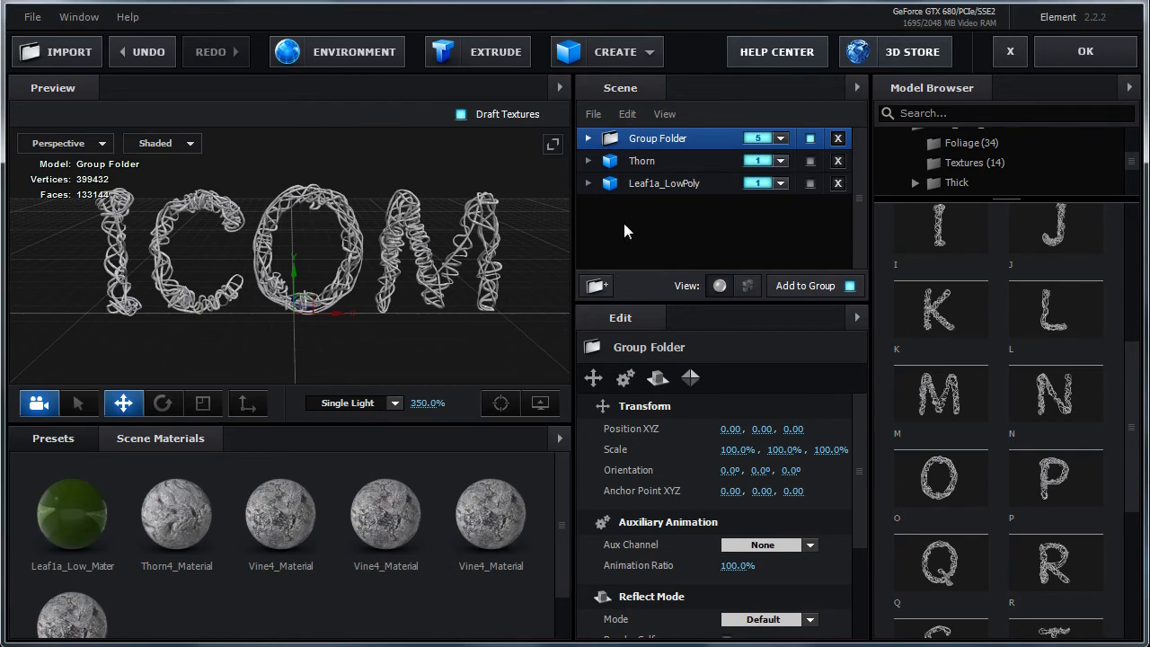
- Check the letters inside the group folder and apply the scene setup to the composition
left_click(589, 139)
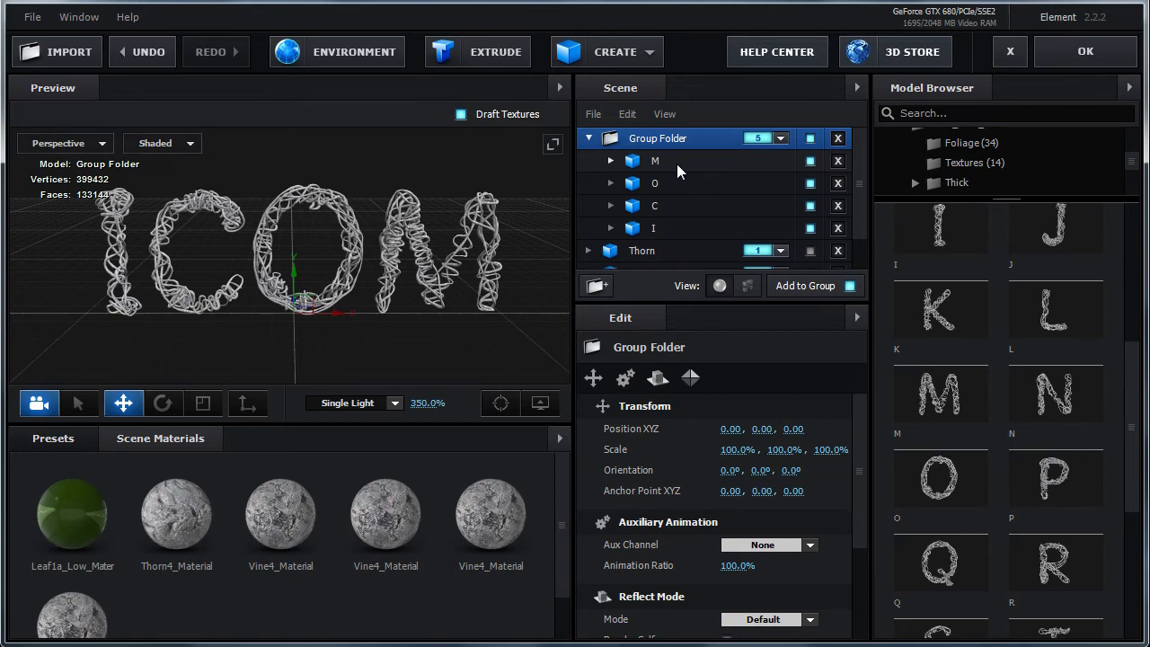
left_click(589, 138)
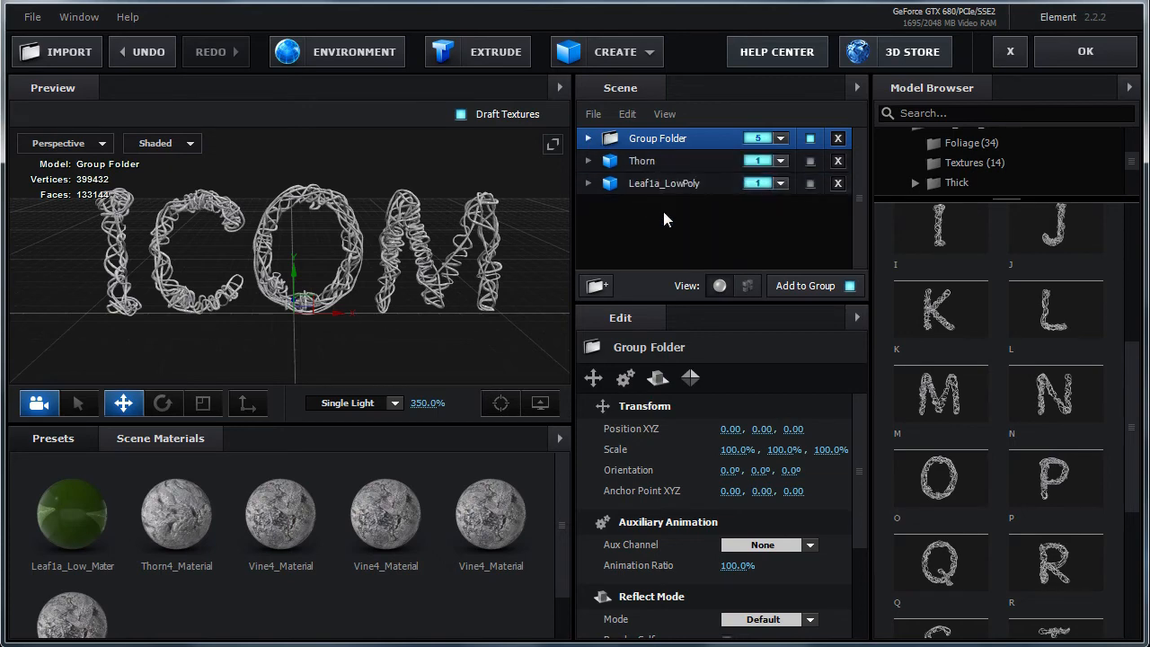
left_click_drag(445, 343, 421, 310)
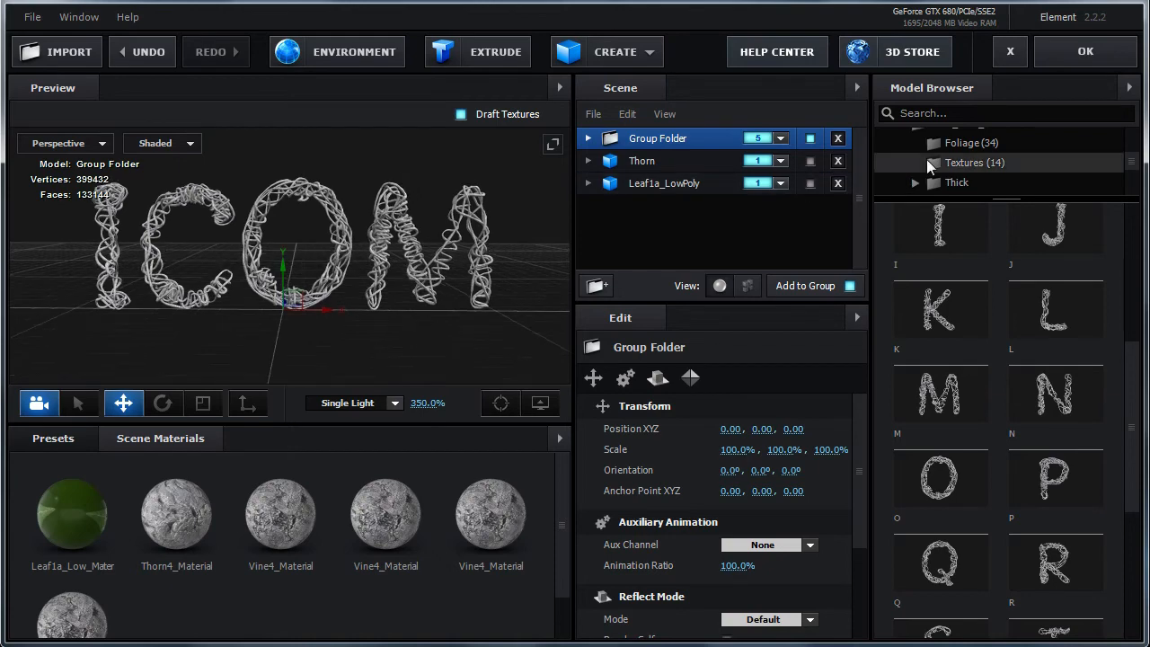
left_click(1085, 54)
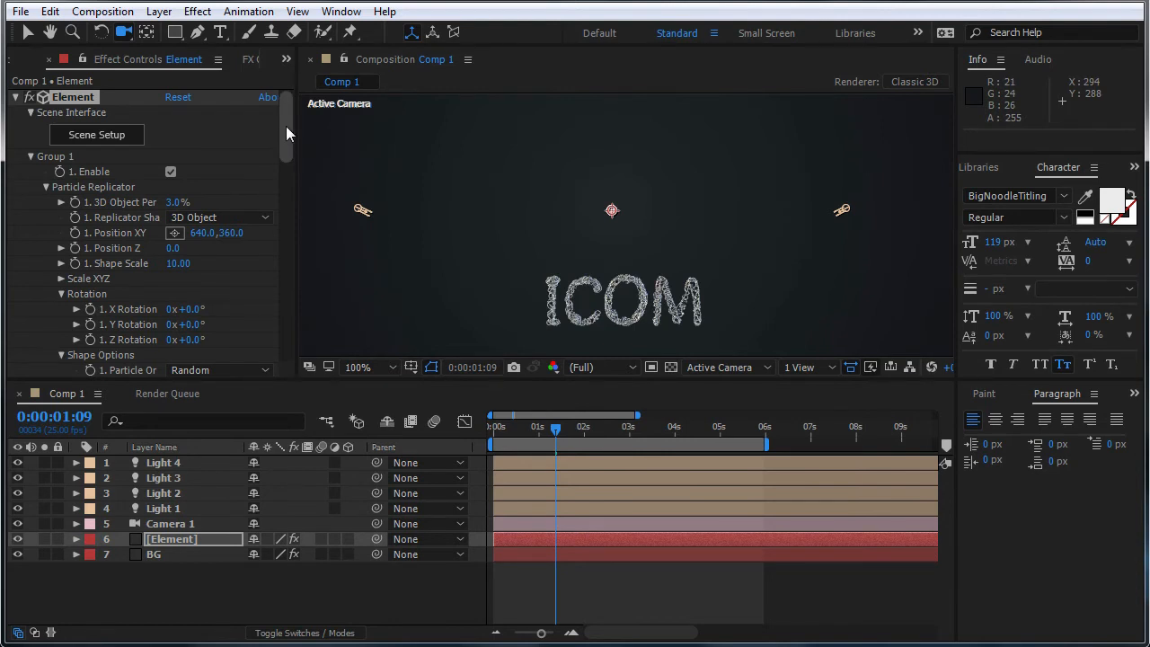
- Export Group 5 as an OBJ file named ICOM in the Demo folder with Element's Group Export utility
left_click_drag(286, 126, 284, 169)
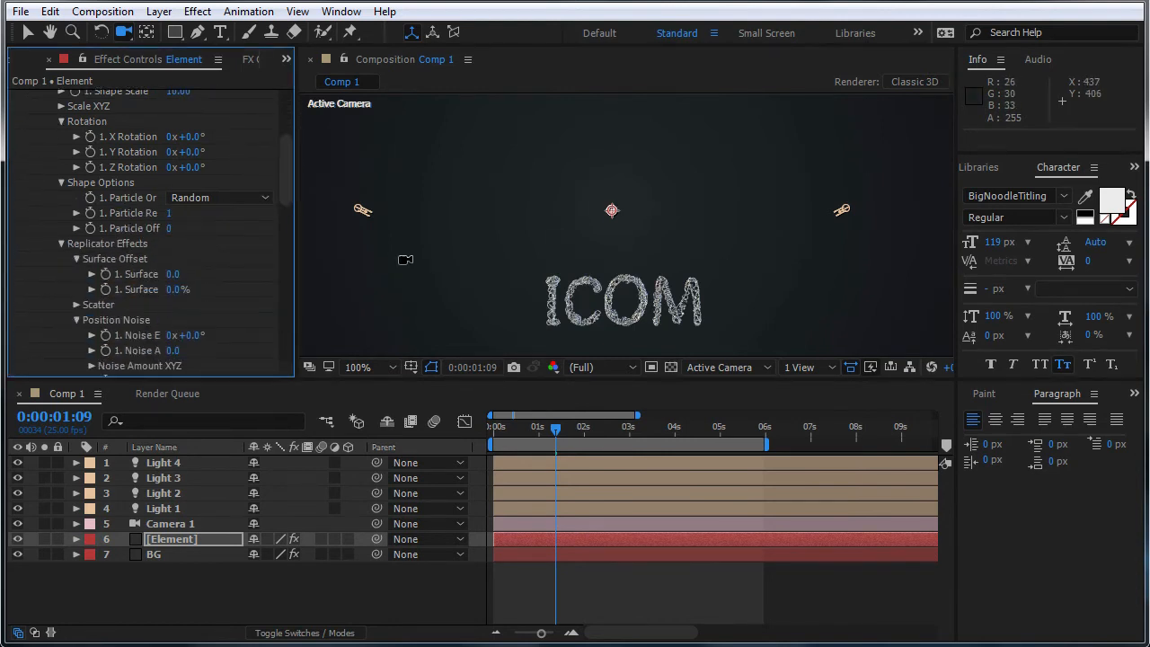
left_click_drag(286, 175, 282, 329)
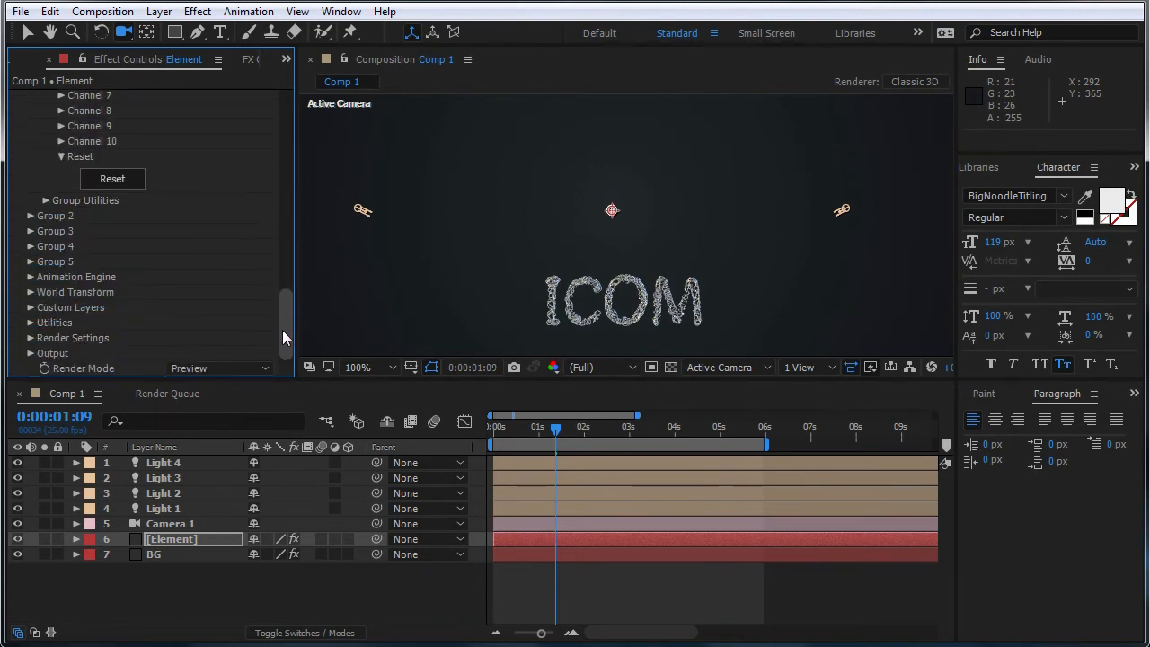
left_click(31, 324)
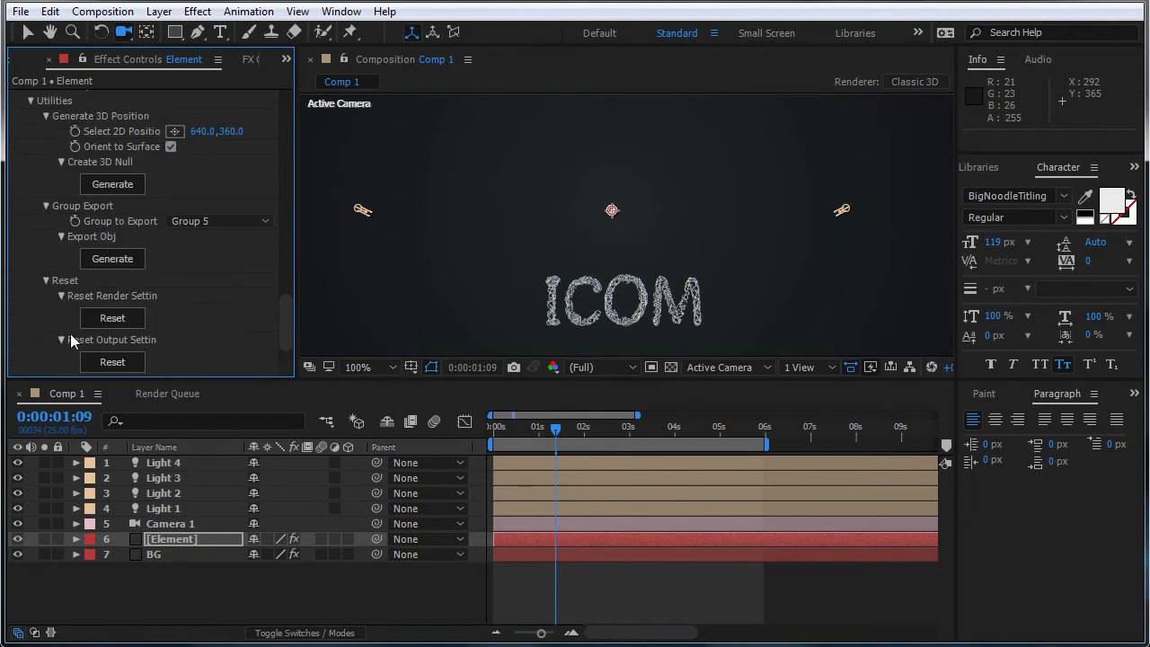
left_click_drag(282, 327, 283, 333)
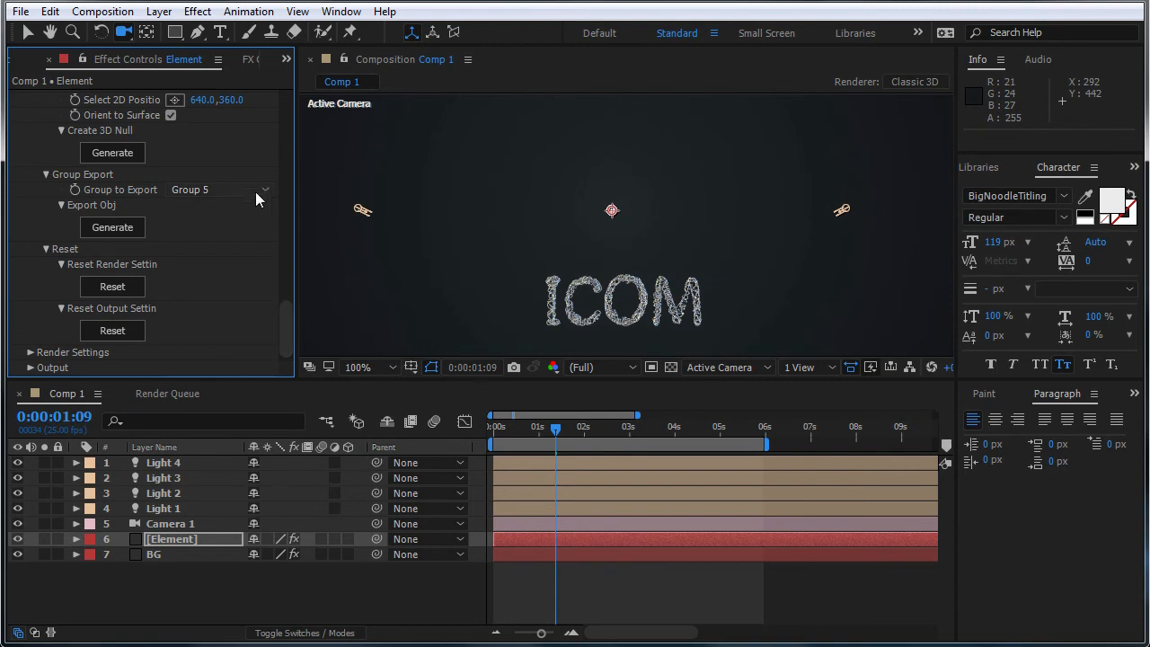
left_click(113, 229)
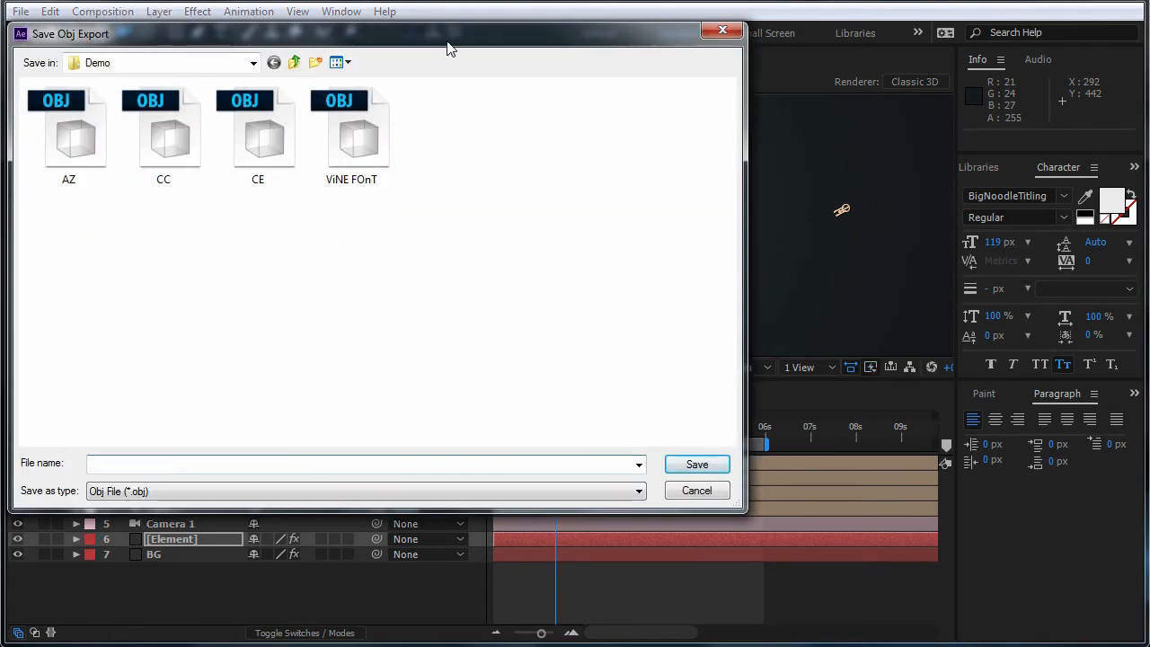
left_click_drag(460, 40, 667, 86)
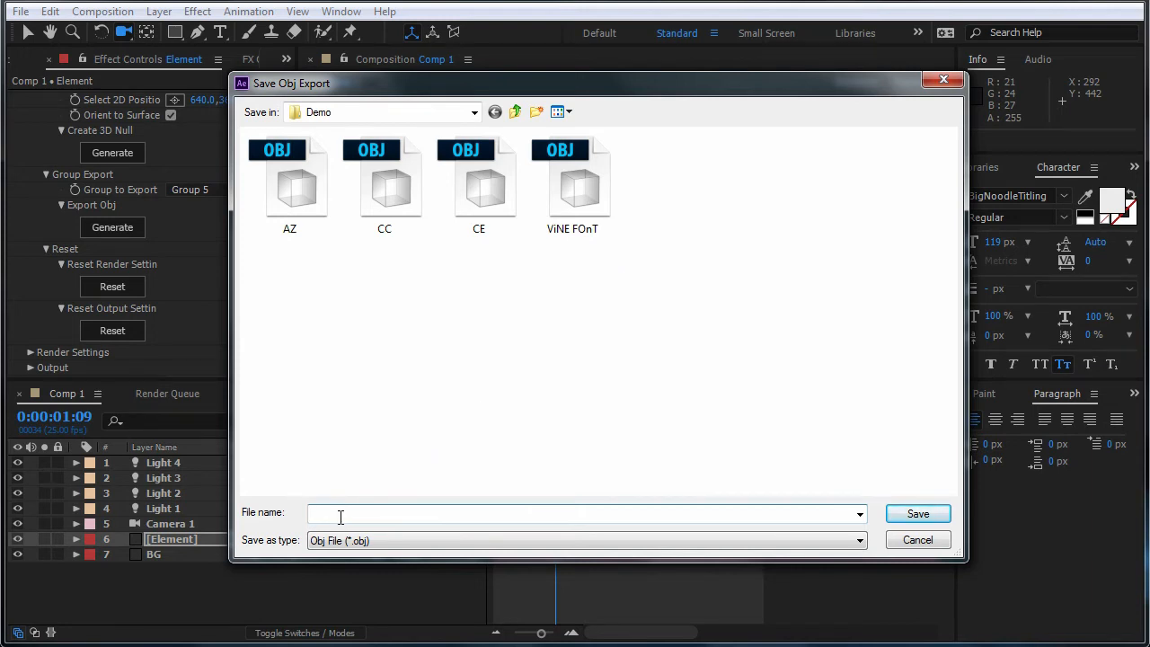
type("ICOM")
left_click(913, 513)
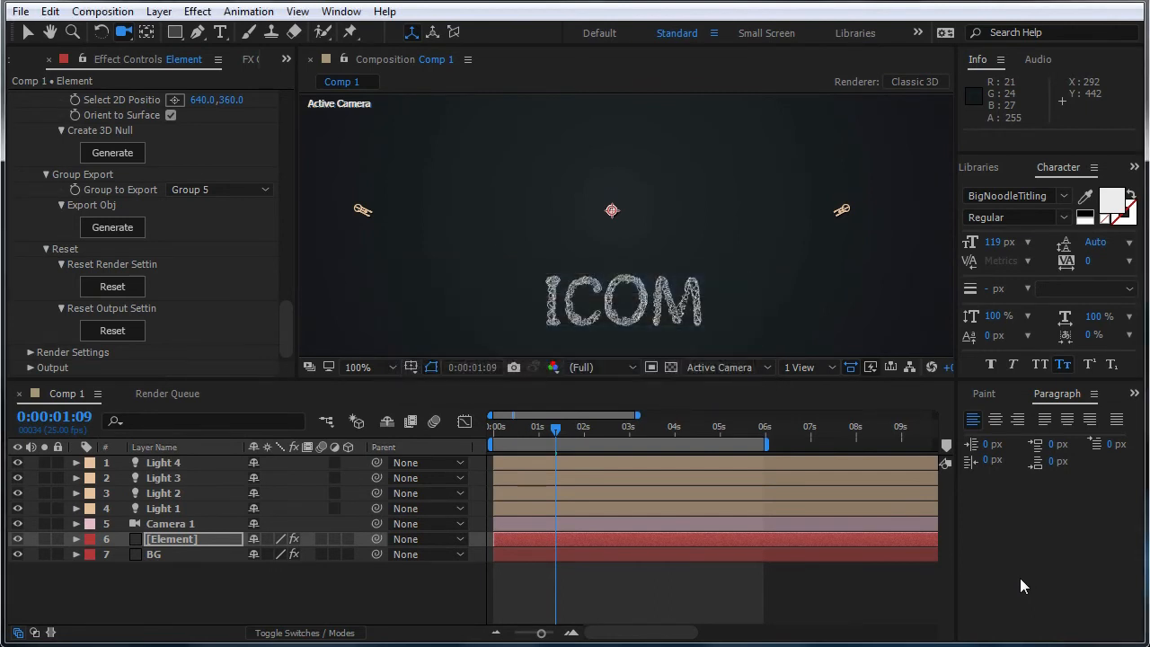
- Reopen Element's scene setup, hide the group folder with the letters and move it below Leaf1a_LowPoly in the scene list
scroll(33, 111, "up", 3)
left_click(32, 110)
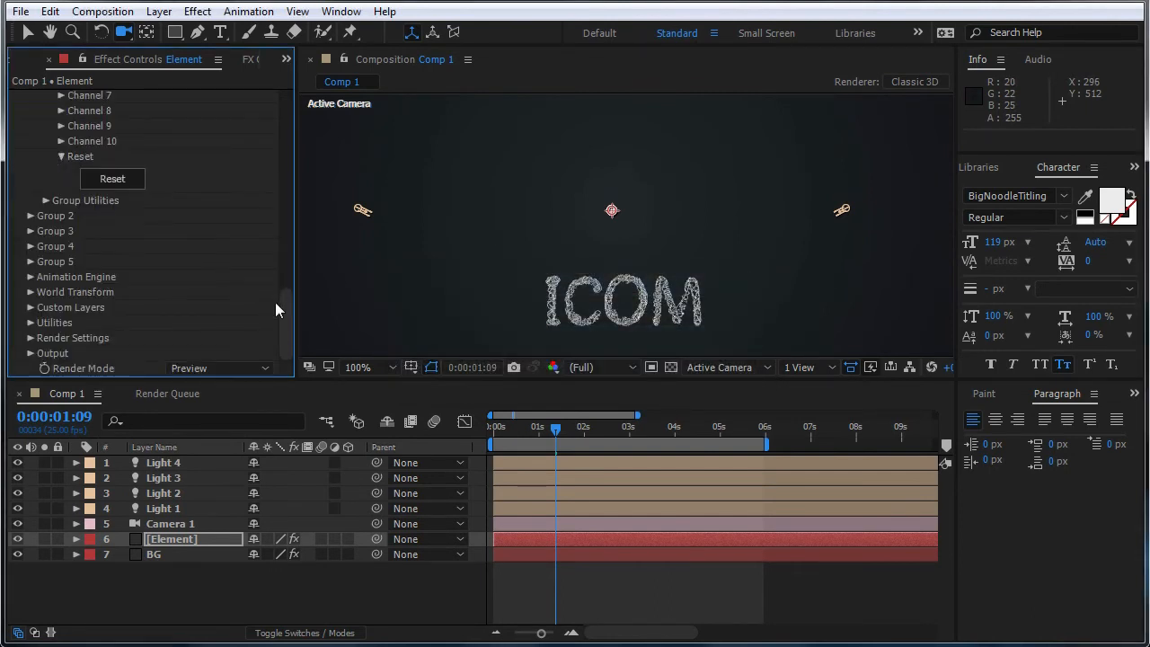
left_click_drag(286, 305, 285, 126)
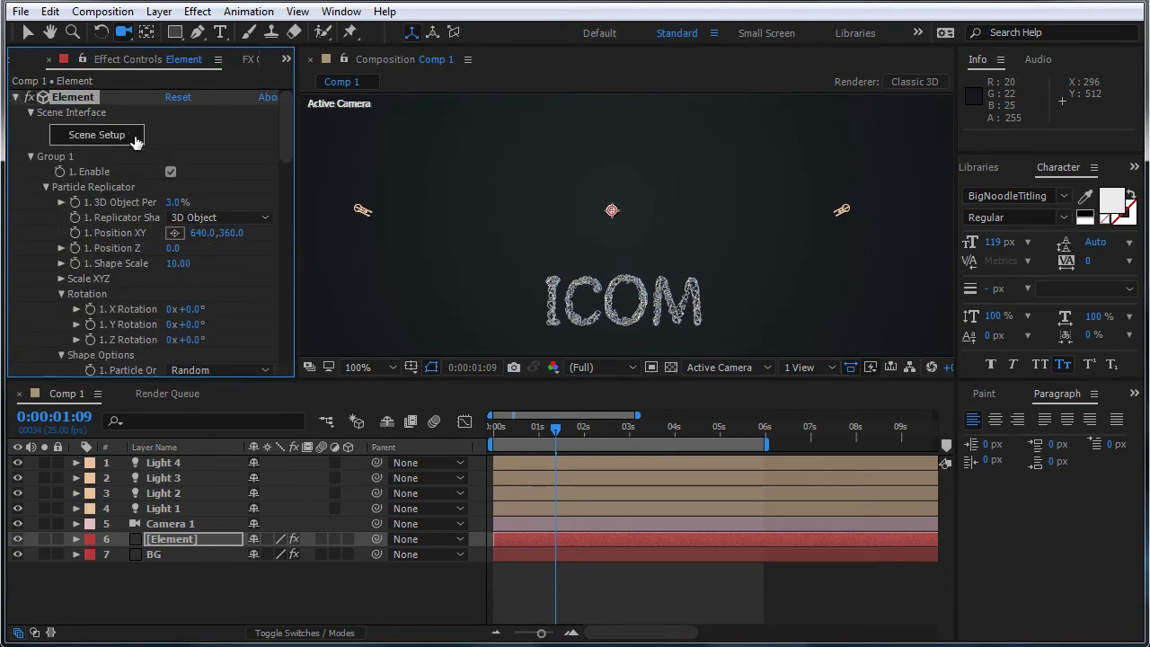
left_click(97, 135)
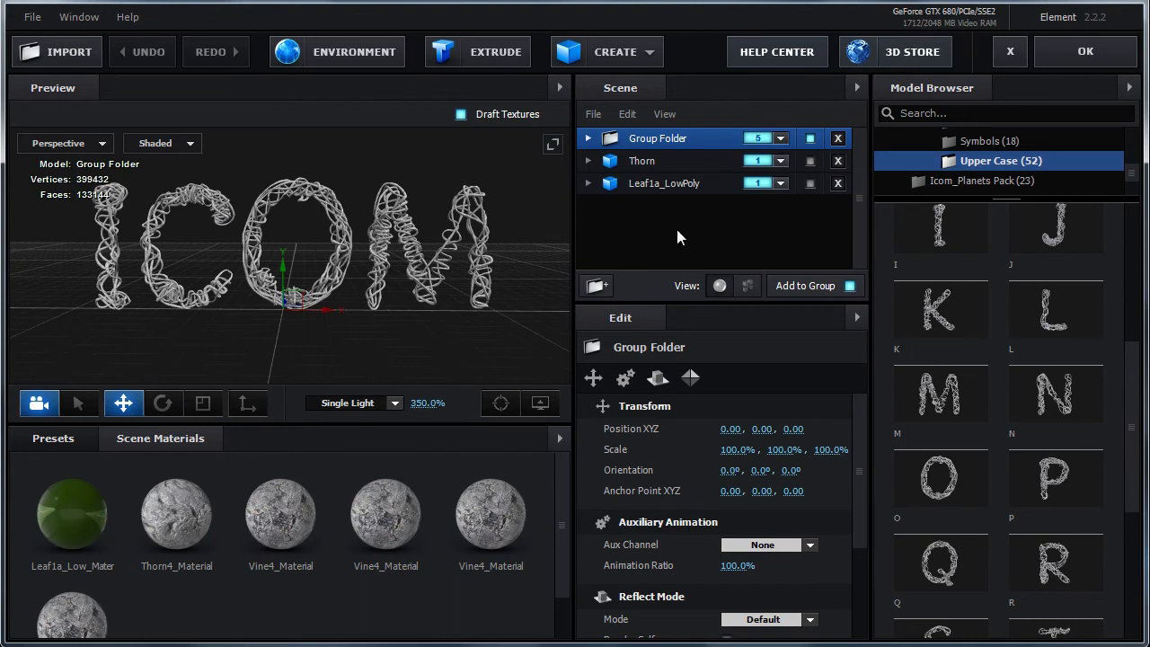
left_click(810, 139)
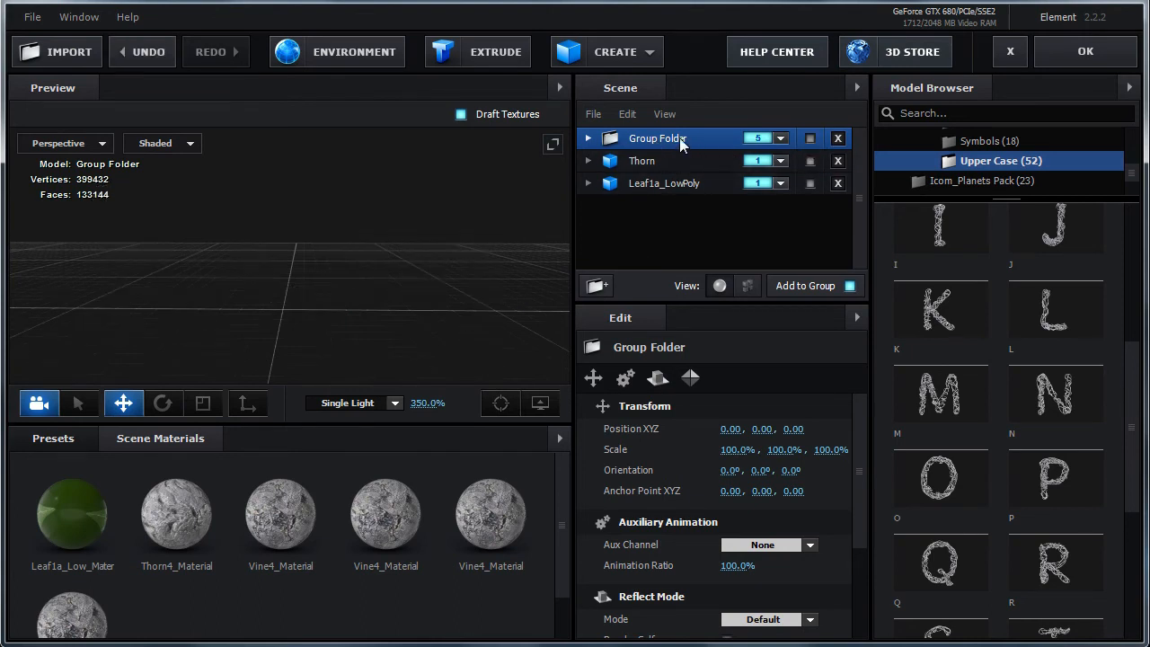
left_click_drag(679, 138, 673, 203)
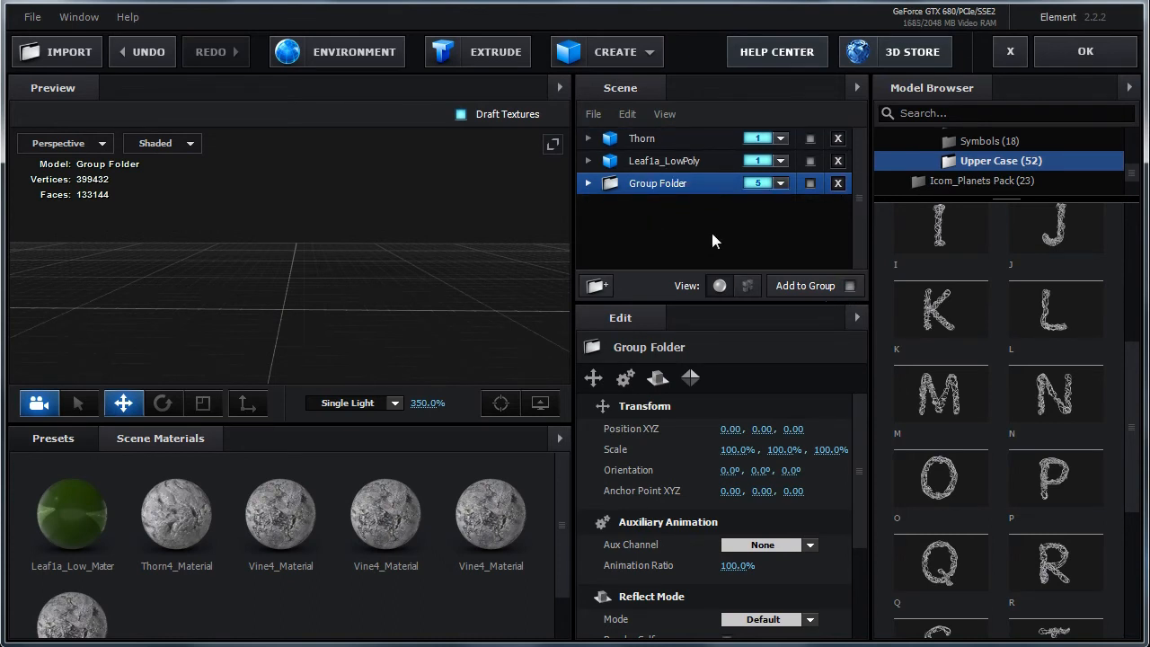
left_click_drag(331, 300, 335, 305)
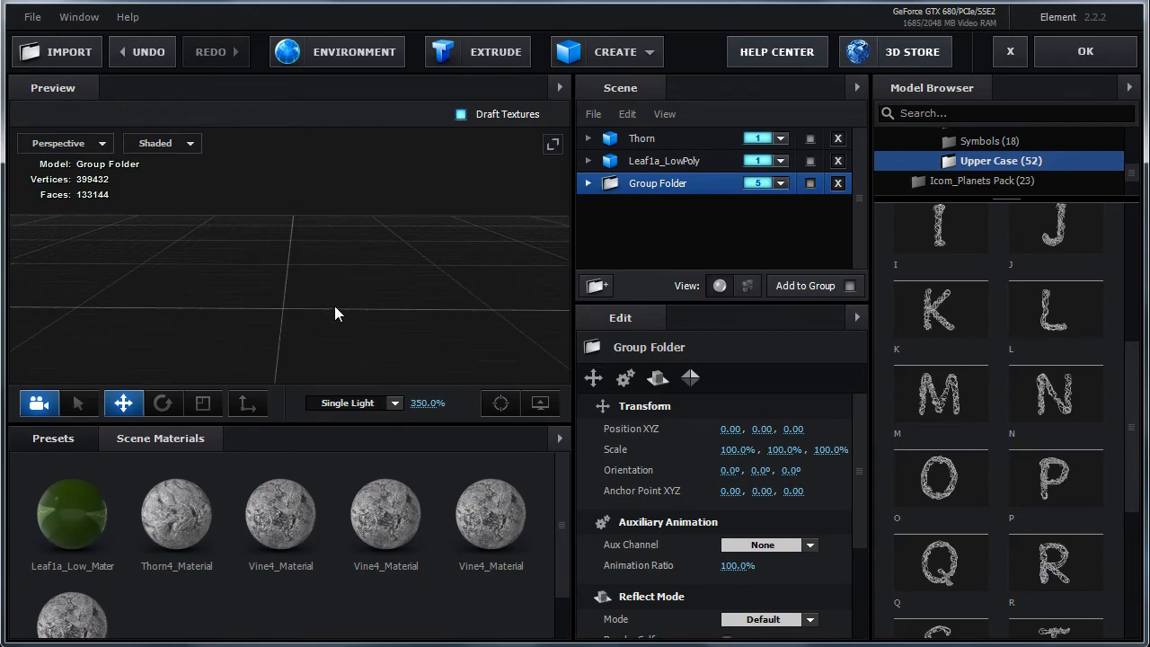
- Import the exported ICOM model from the Demo folder into the scene
left_click(63, 54)
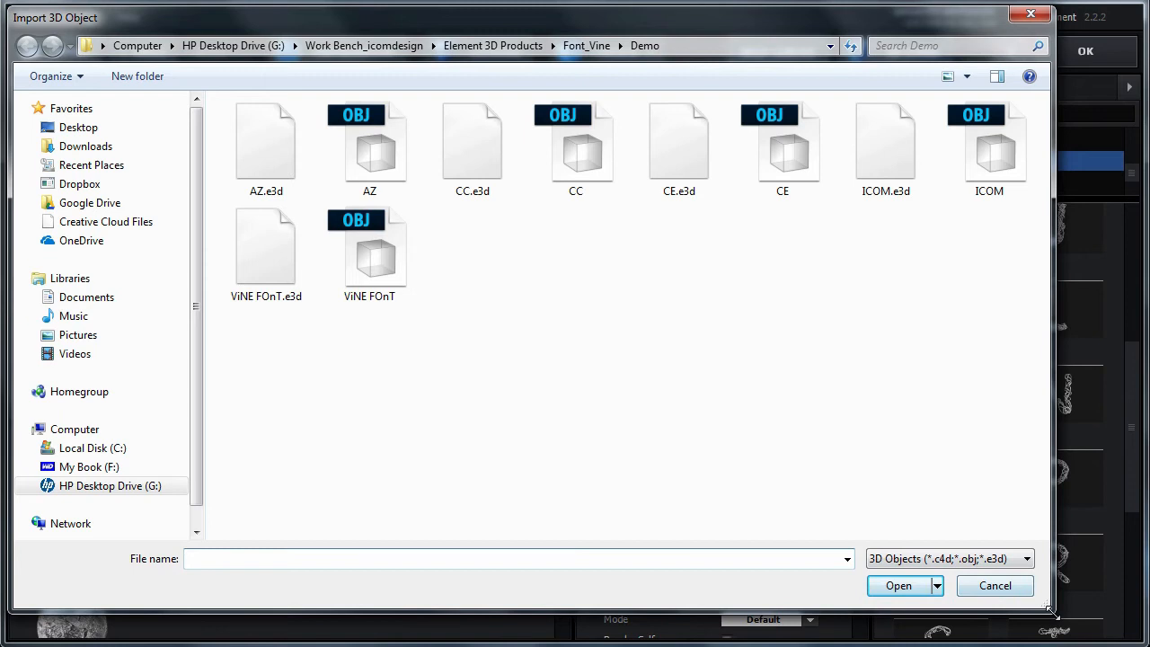
left_click_drag(1037, 597, 752, 579)
left_click_drag(542, 15, 678, 48)
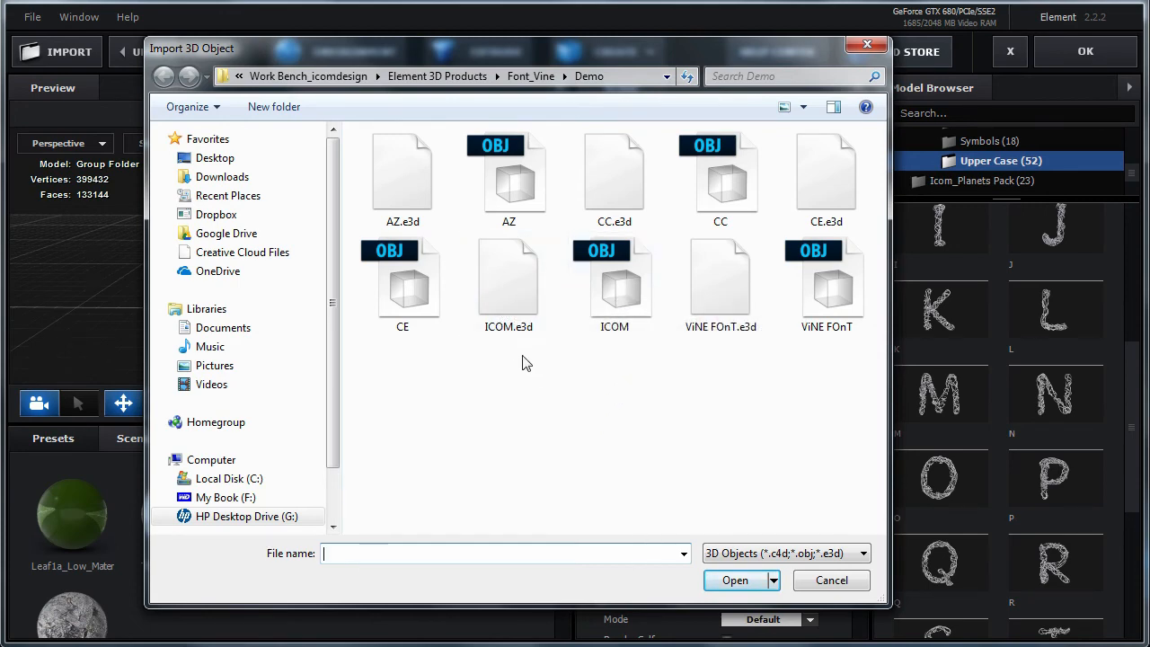
left_click(505, 289)
double_click(506, 289)
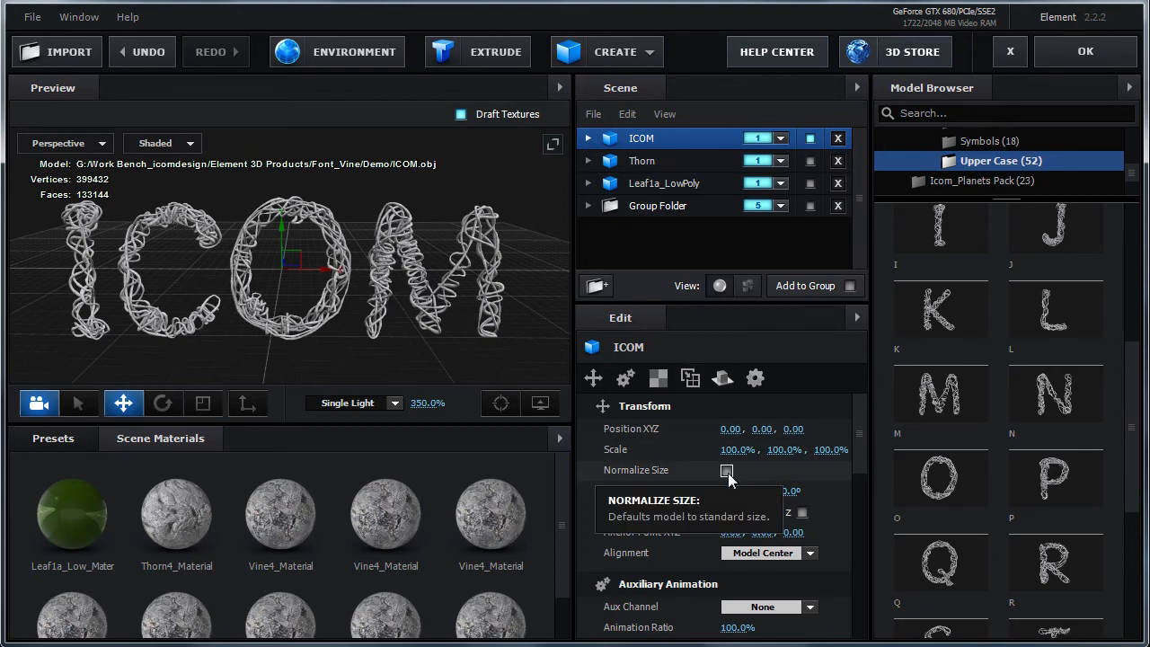
- Enable Normalize Size on the imported ICOM model and inspect its vines up close in the preview
left_click(727, 473)
scroll(317, 339, "up", 5)
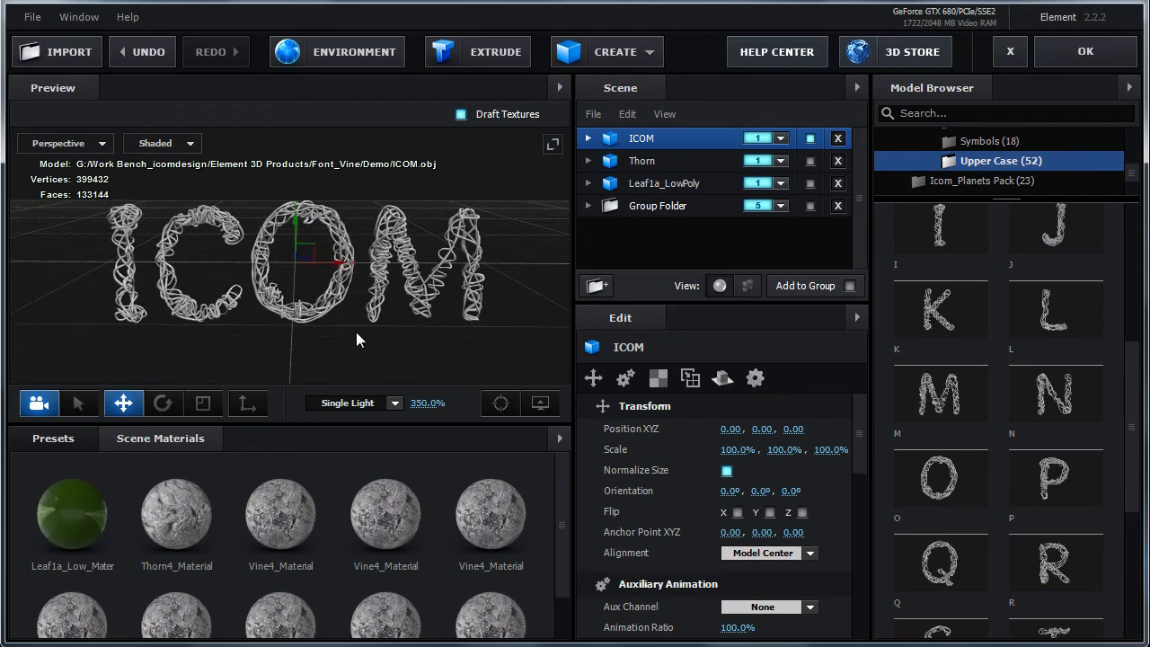
left_click_drag(356, 339, 362, 336)
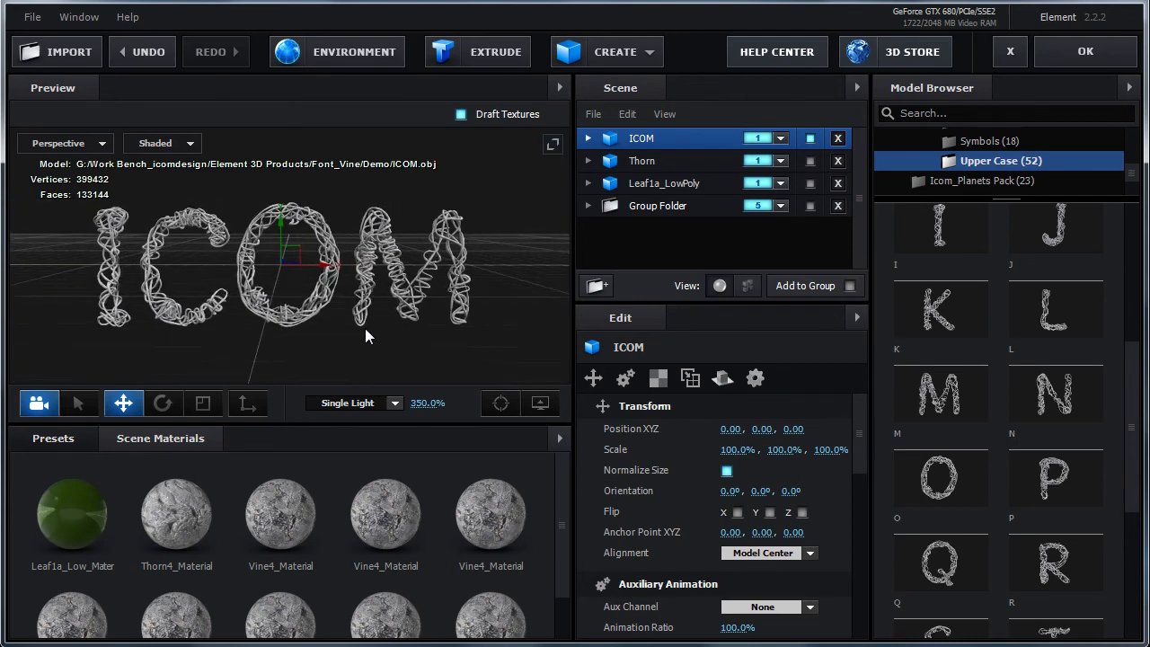
scroll(364, 328, "up", 8)
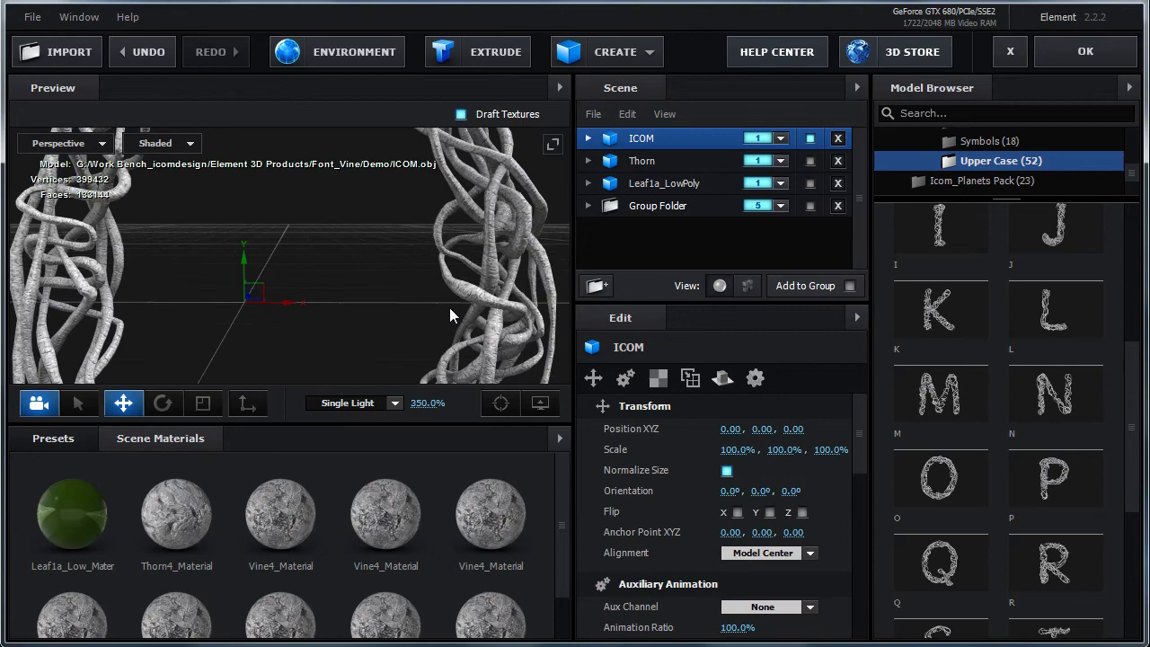
left_click_drag(451, 309, 425, 308)
scroll(405, 323, "down", 8)
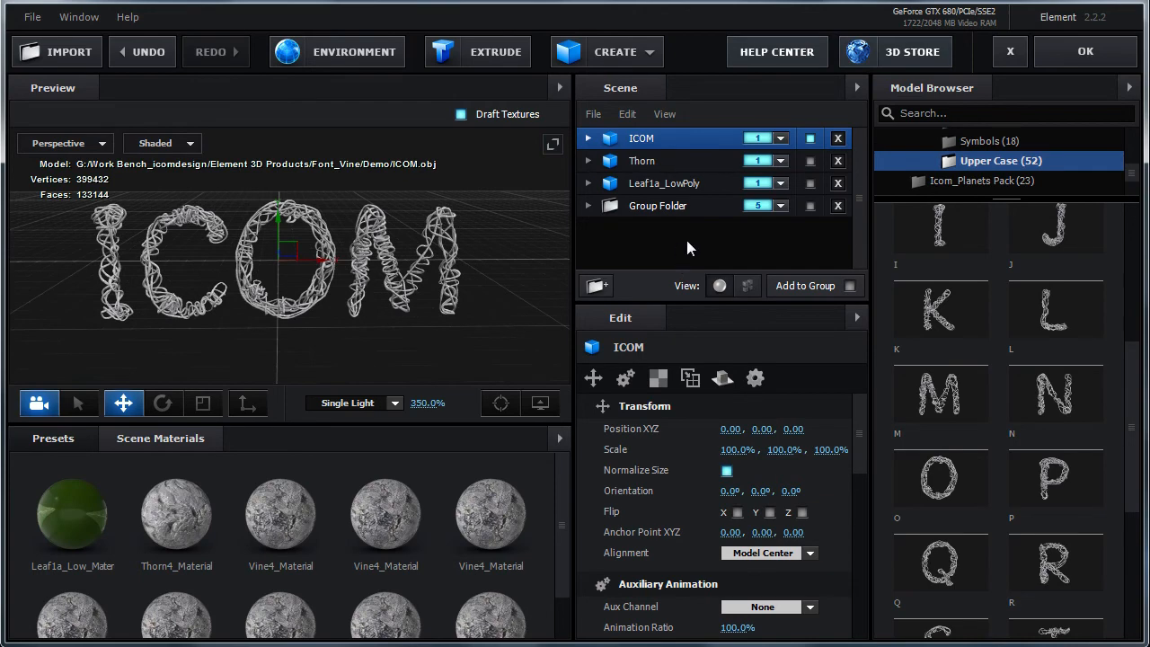
- Duplicate the ICOM model and assign the lower of the two copies to group 2, keeping the other in group 1
right_click(659, 140)
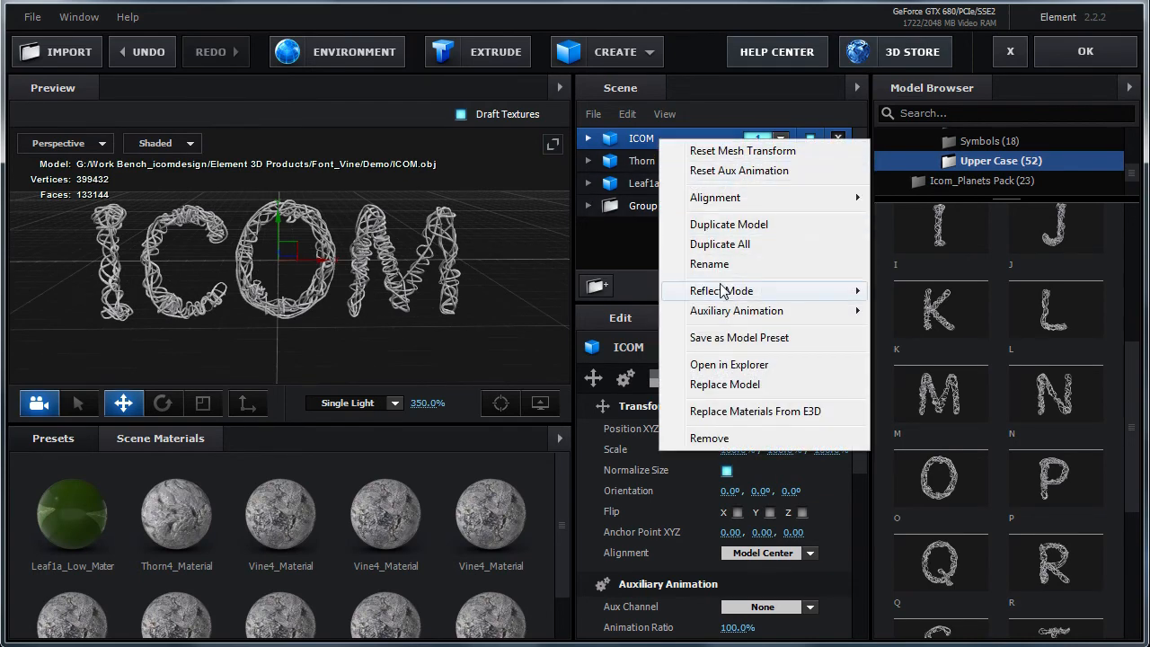
mouse_move(722, 290)
left_click(729, 225)
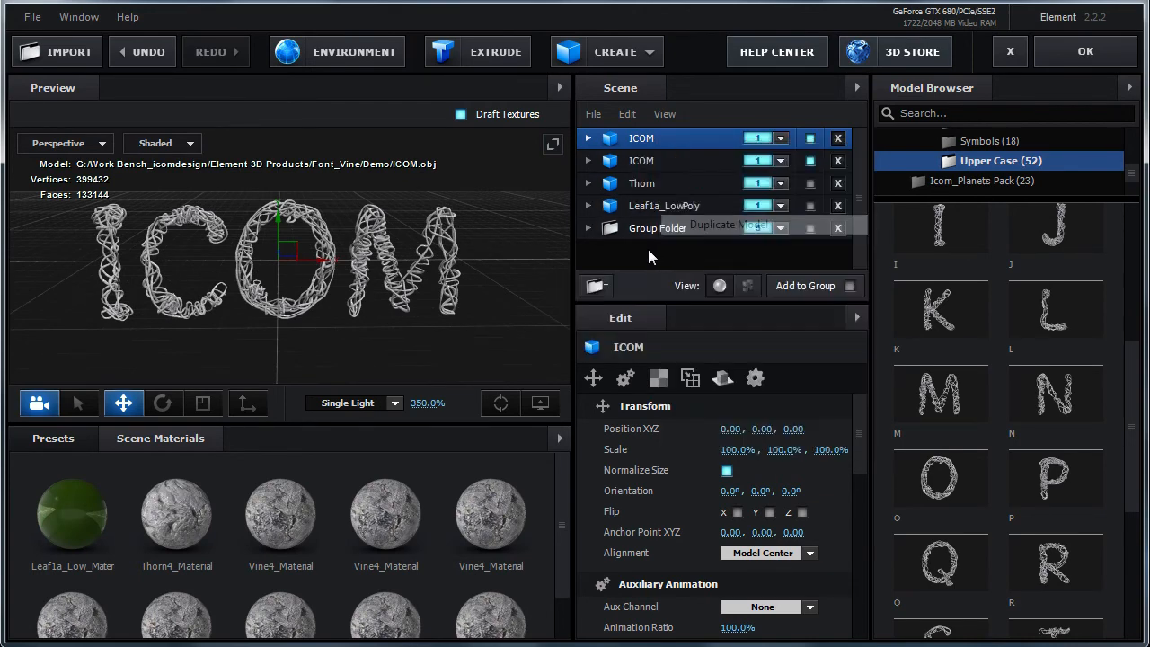
left_click(781, 162)
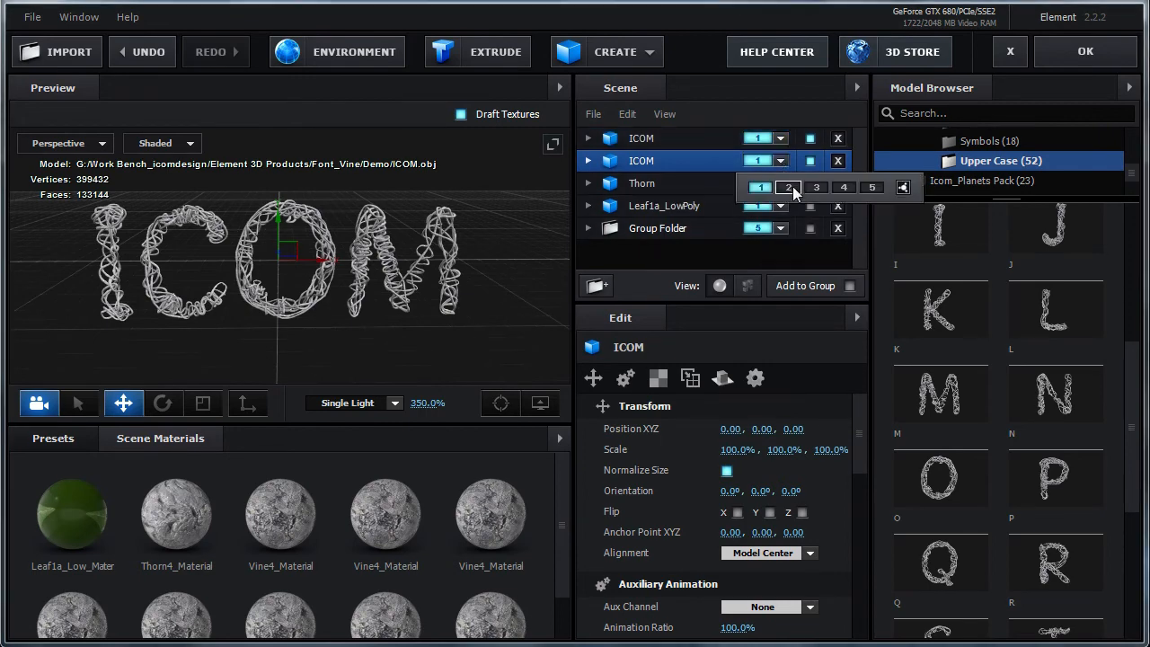
left_click(789, 187)
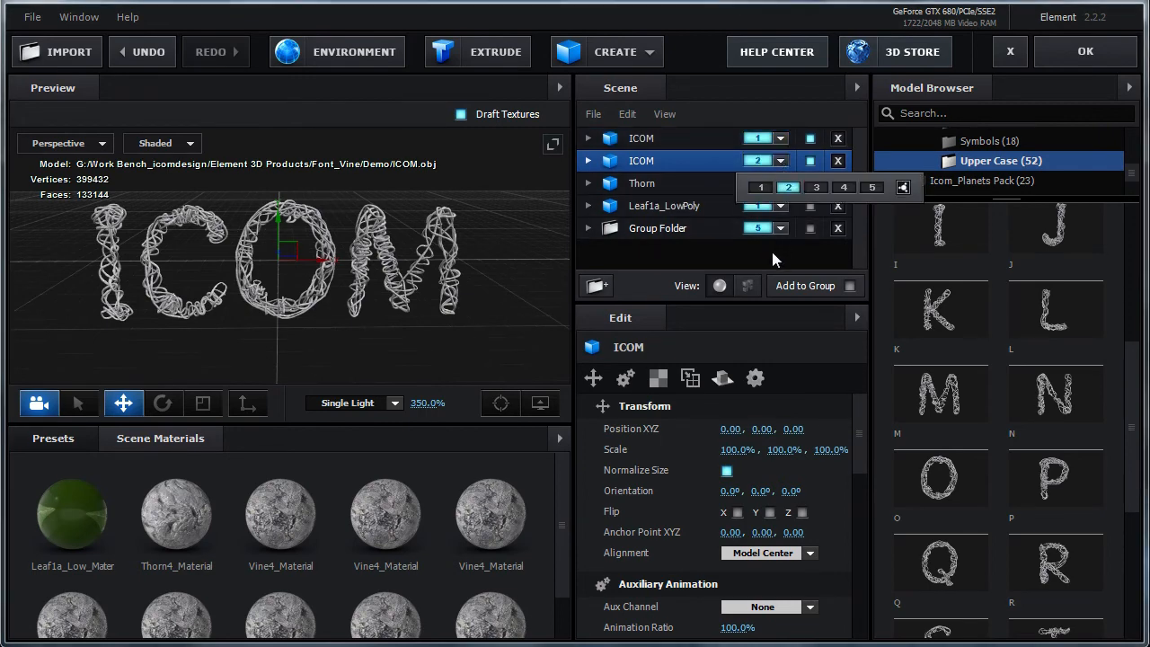
left_click(780, 138)
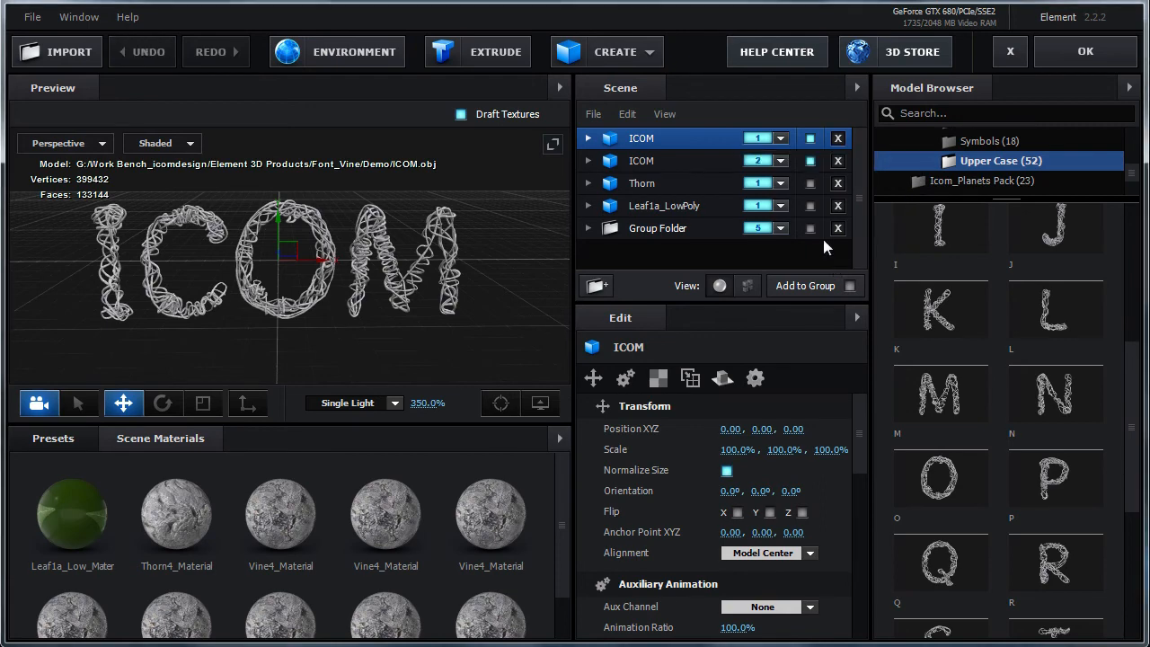
- Make the Thorn and Leaf1a_LowPoly models visible and apply the scene setup to the composition
left_click(810, 183)
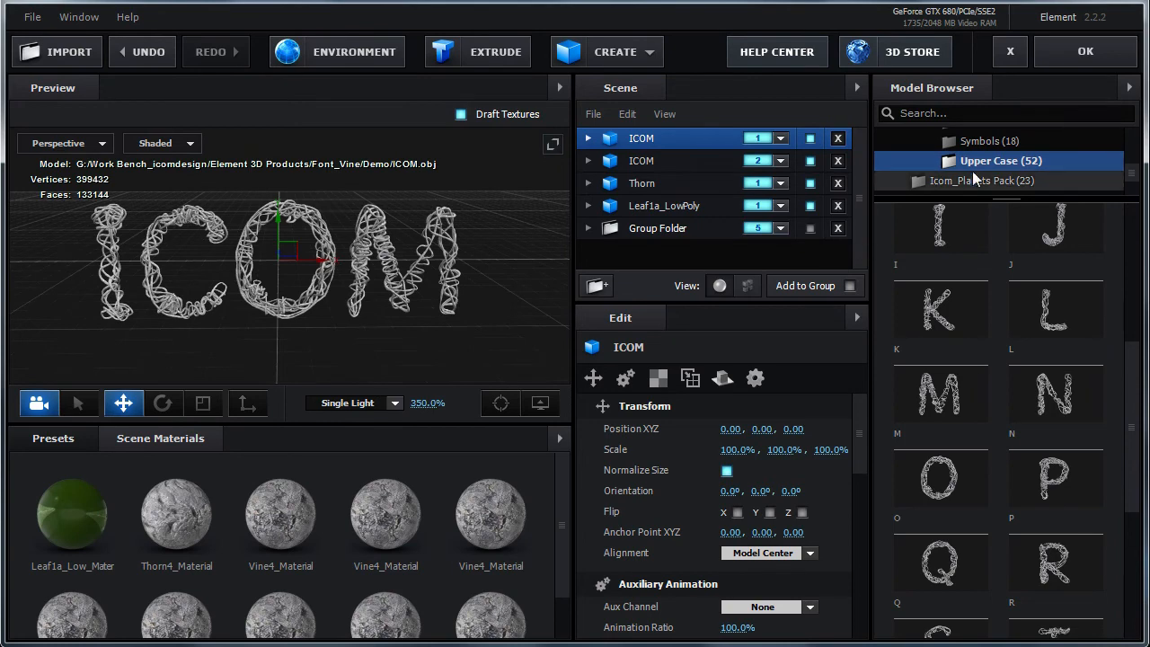
left_click(1078, 54)
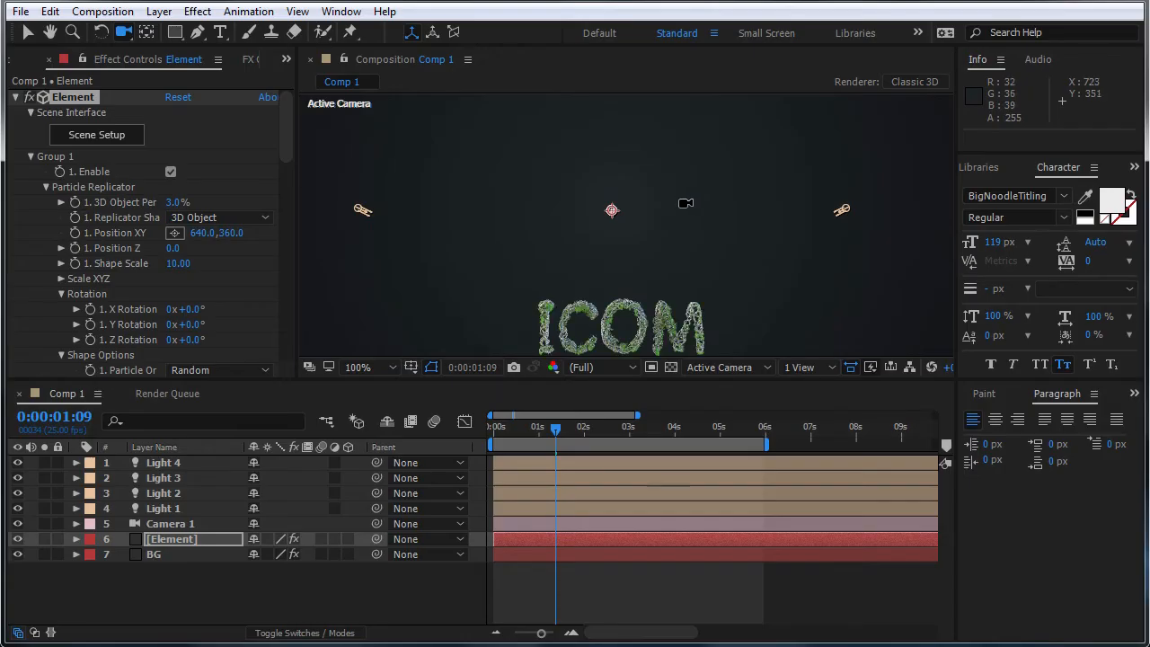
- Examine the leaves and thorns on the ICOM lettering by moving the composition camera close and around the letters
middle_click_drag(677, 275, 681, 168)
right_click_drag(677, 309, 696, 1)
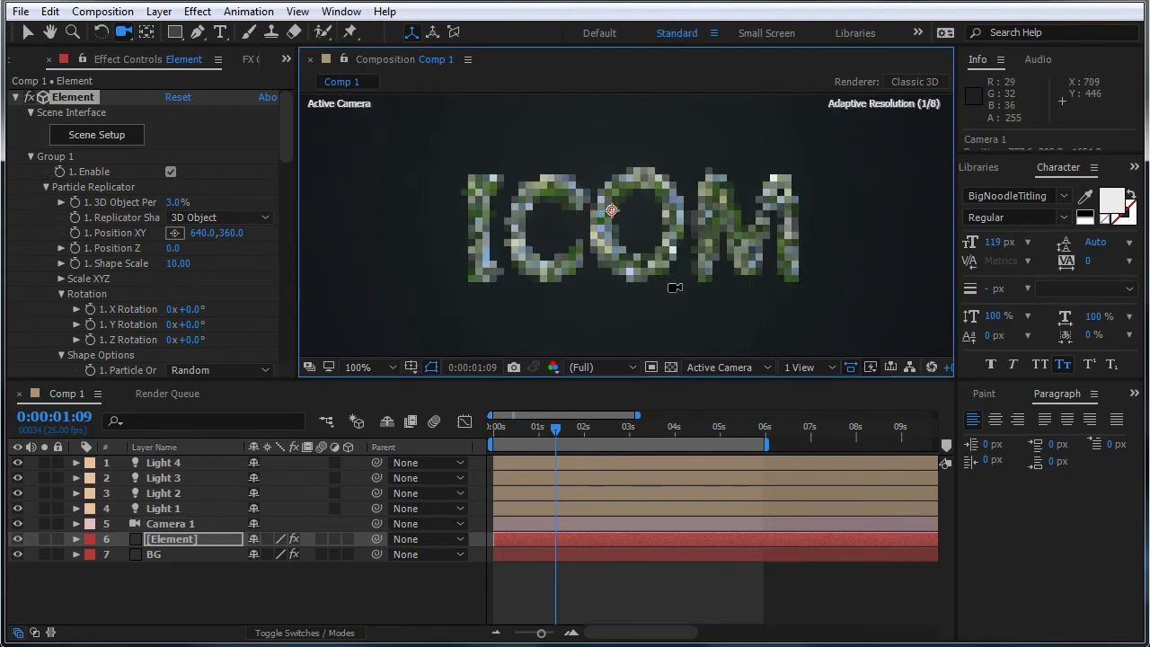
right_click_drag(673, 295, 758, 31)
right_click_drag(767, 279, 774, 160)
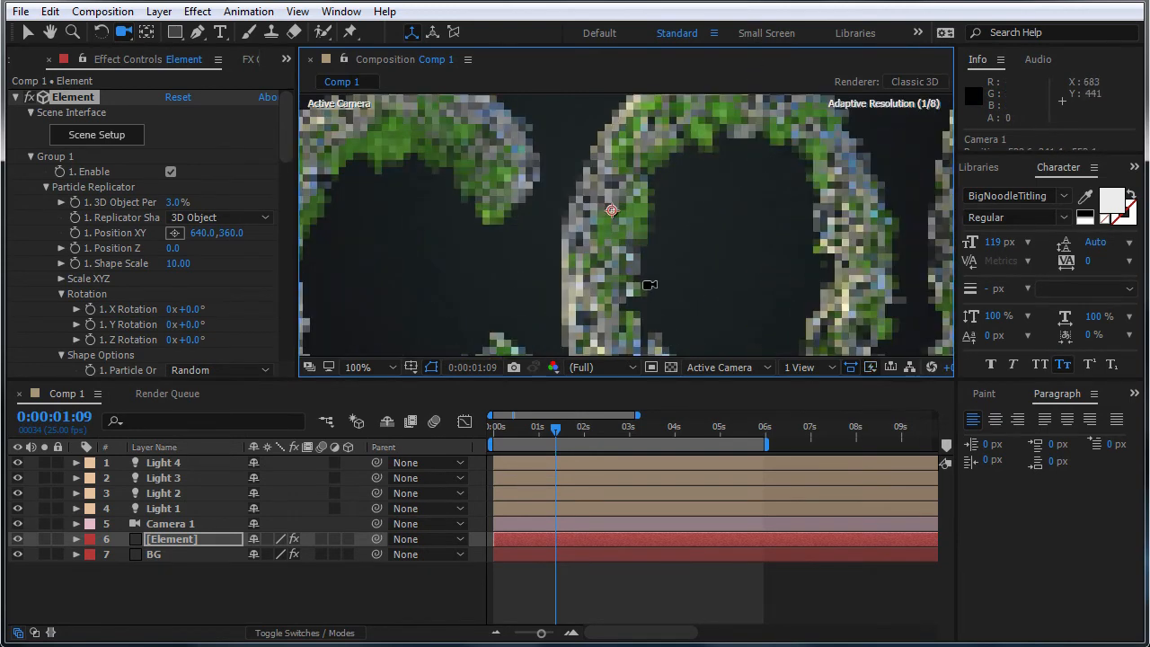
left_click_drag(772, 285, 623, 267)
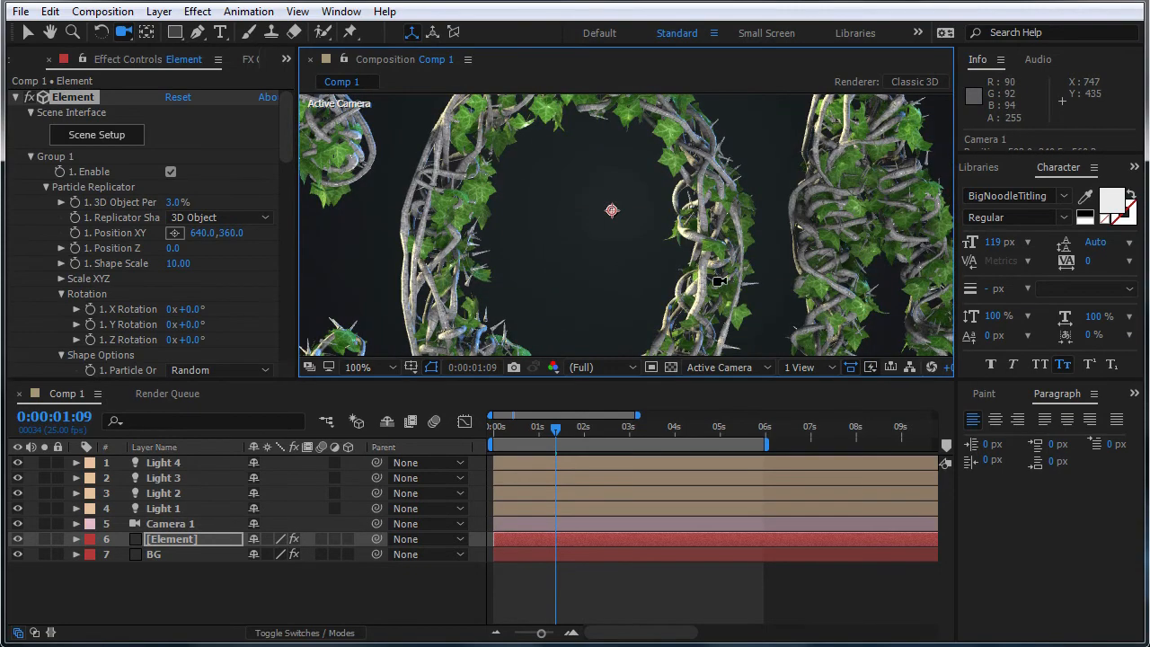
left_click_drag(709, 281, 591, 290)
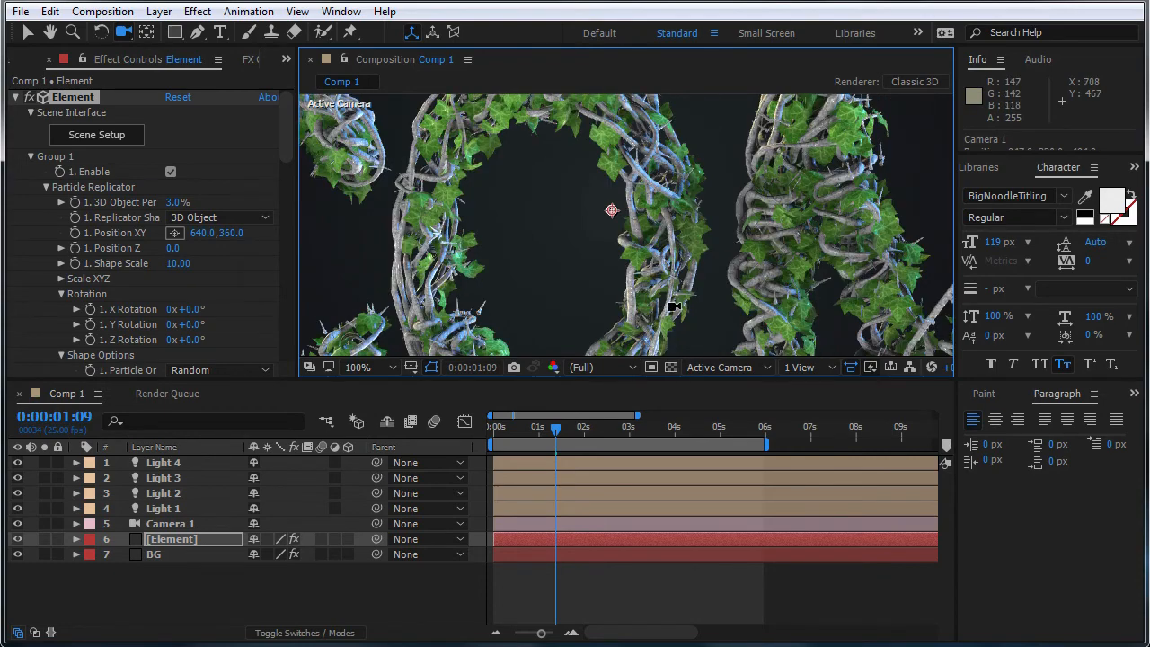
right_click_drag(666, 193, 670, 122)
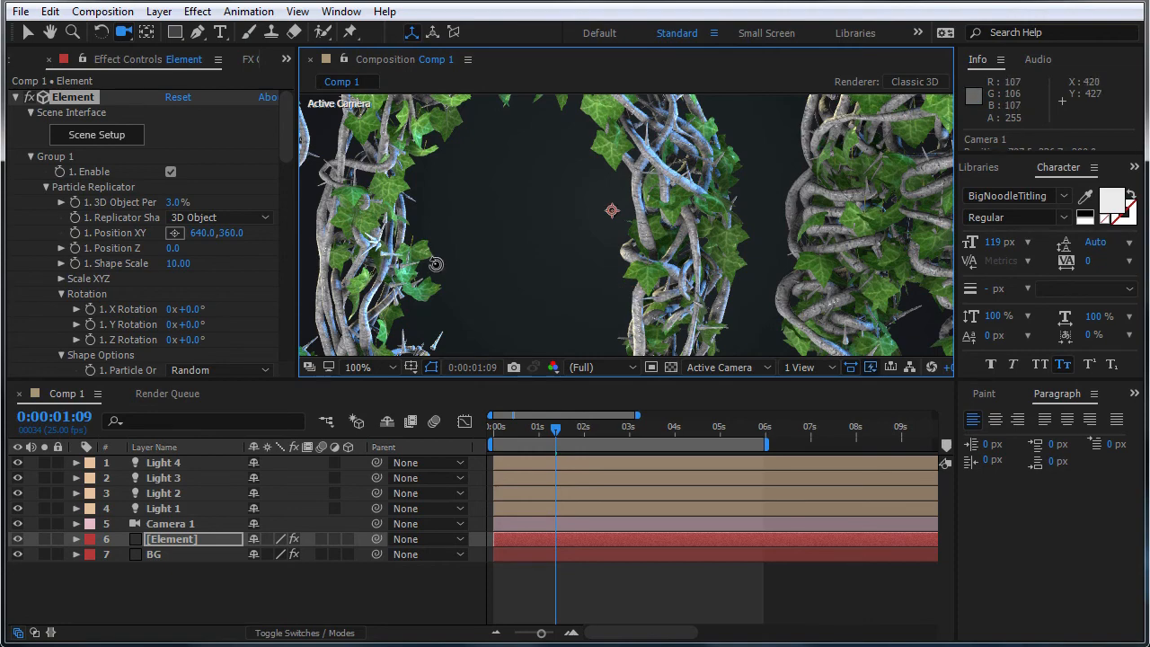
left_click_drag(436, 264, 705, 254)
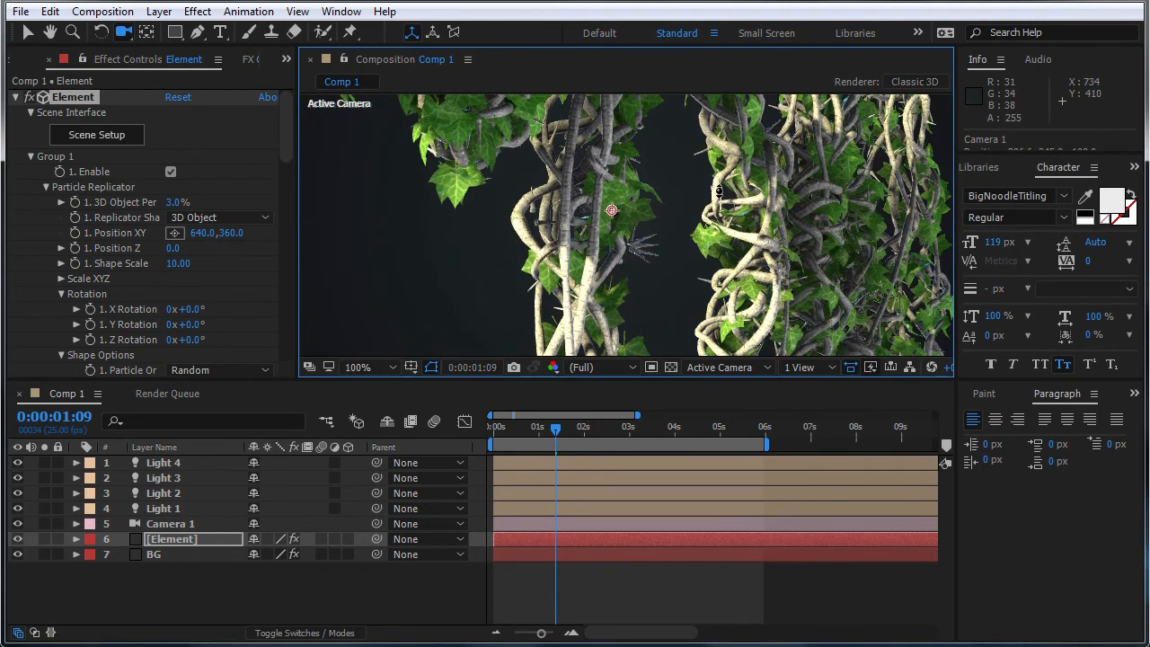
right_click_drag(717, 191, 686, 303)
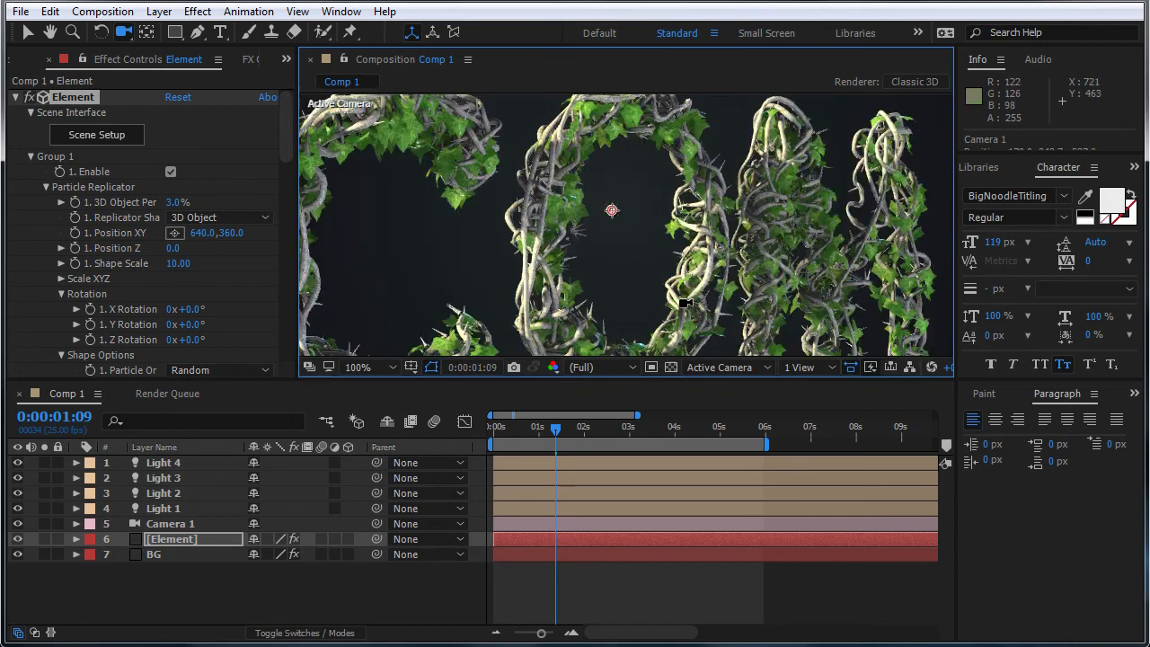
- Reopen the scene setup and inspect the ICOM model from several angles in the preview
left_click(99, 135)
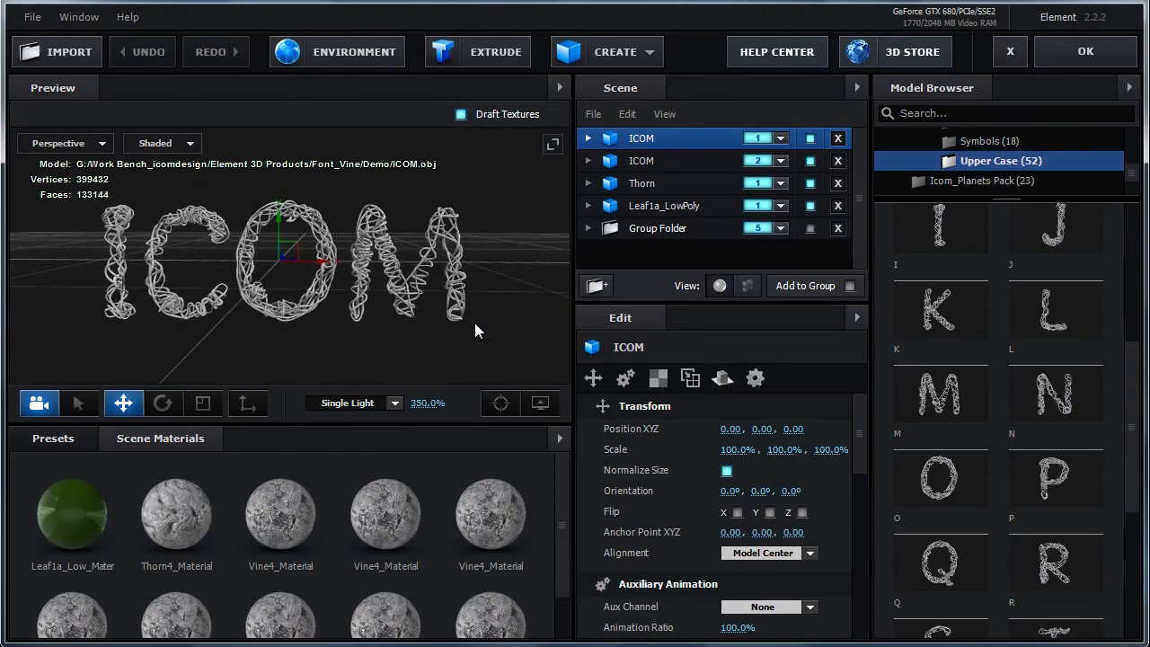
left_click_drag(474, 323, 465, 322)
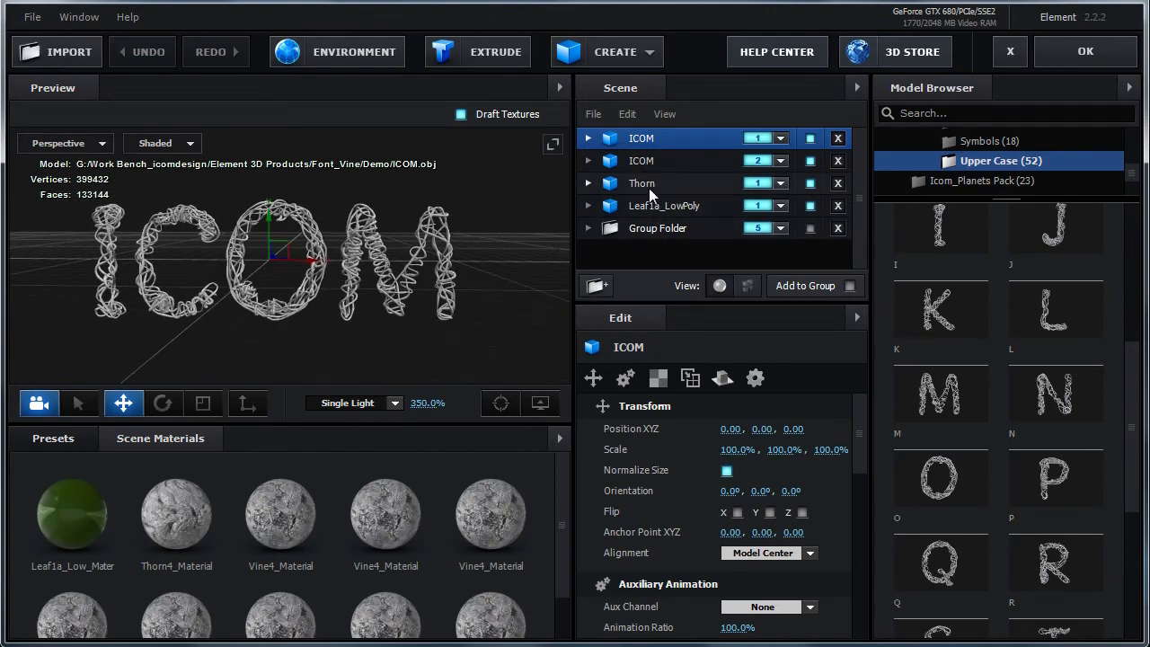
left_click_drag(373, 330, 524, 296)
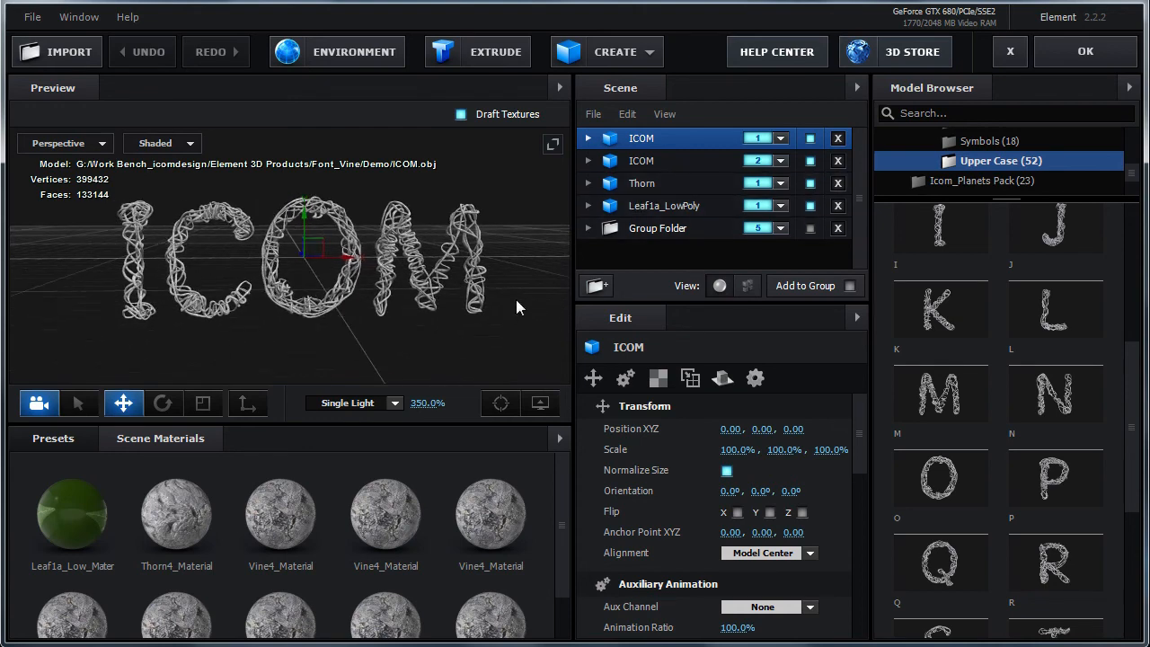
scroll(505, 288, "up", 3)
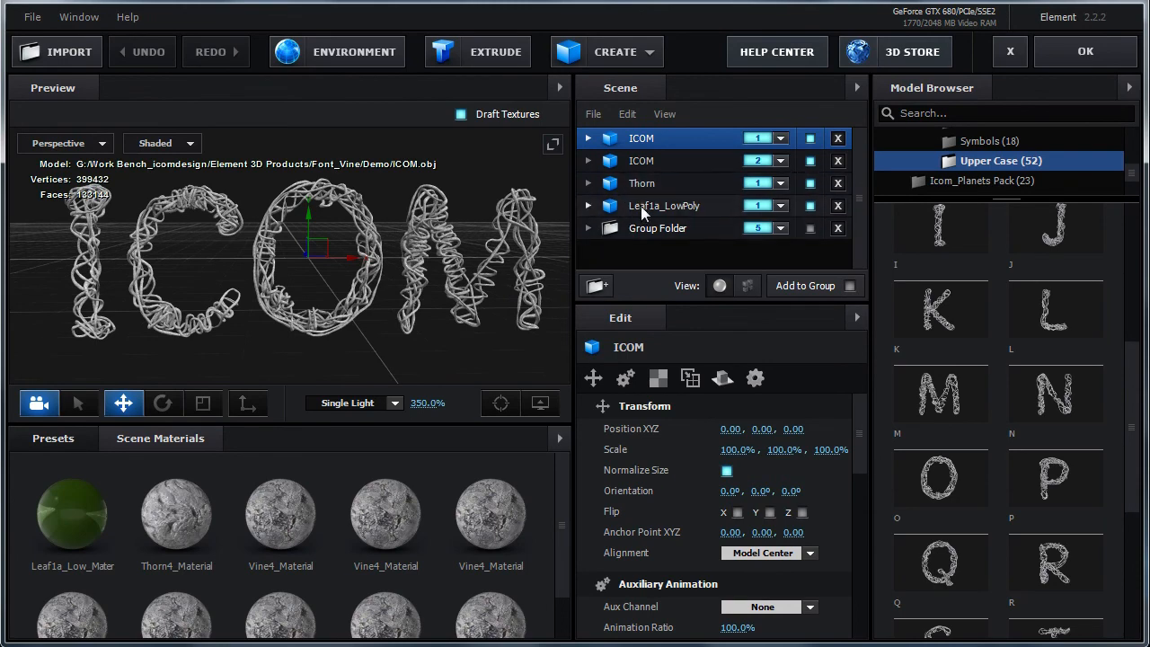
left_click_drag(486, 307, 468, 304)
middle_click_drag(472, 302, 414, 305)
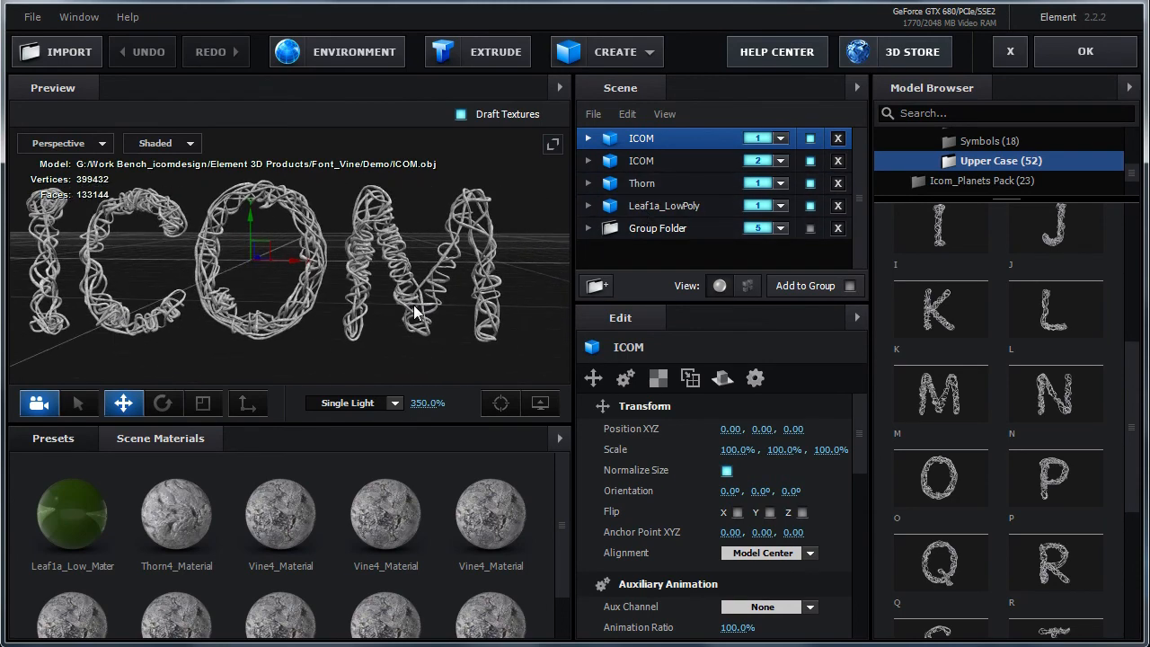
- Select the Leaf1a_LowPoly model, enlarge the model browser's folder list and open the Foliage folder of Icom_Font_Vine
left_click(662, 207)
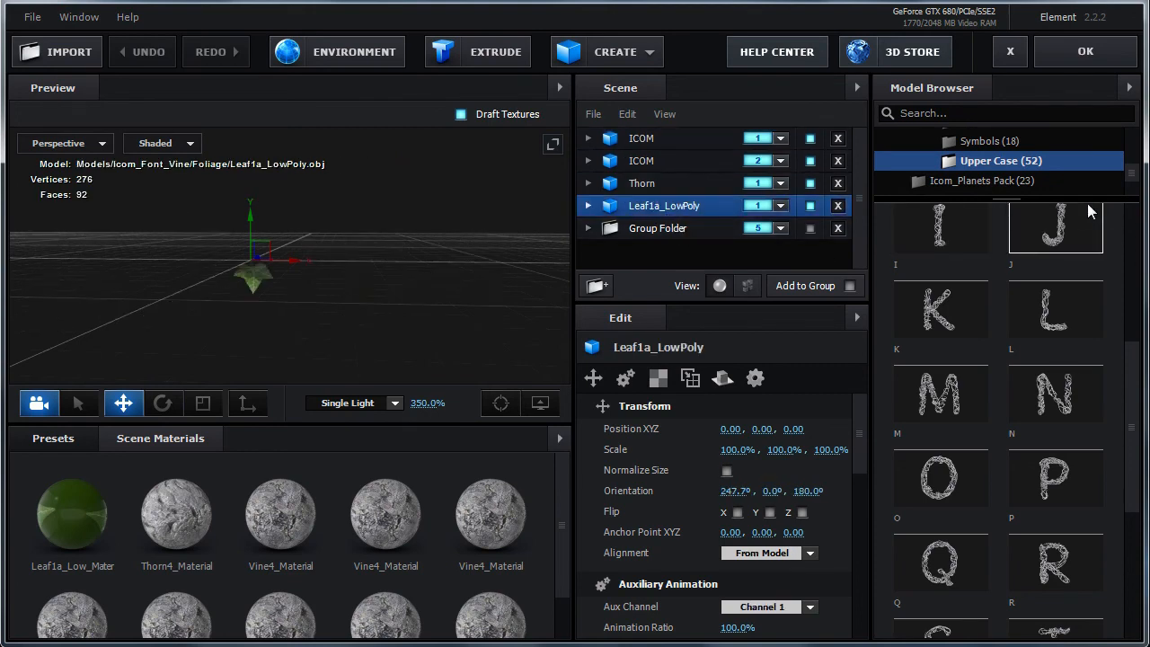
left_click_drag(1087, 202, 1087, 537)
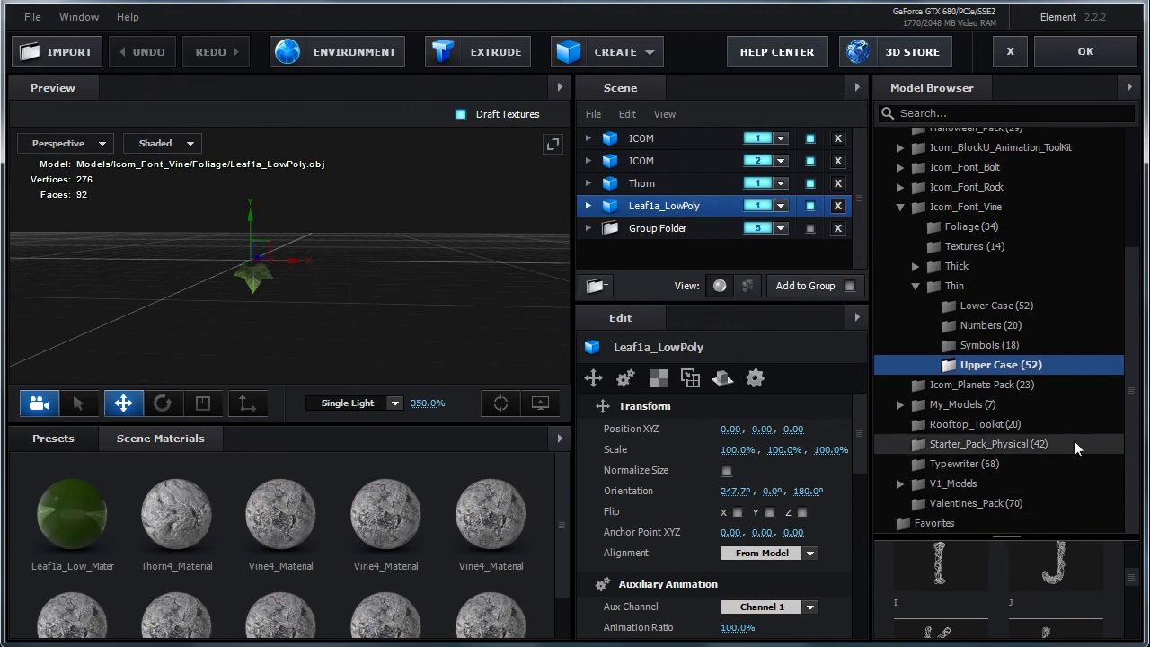
left_click(958, 227)
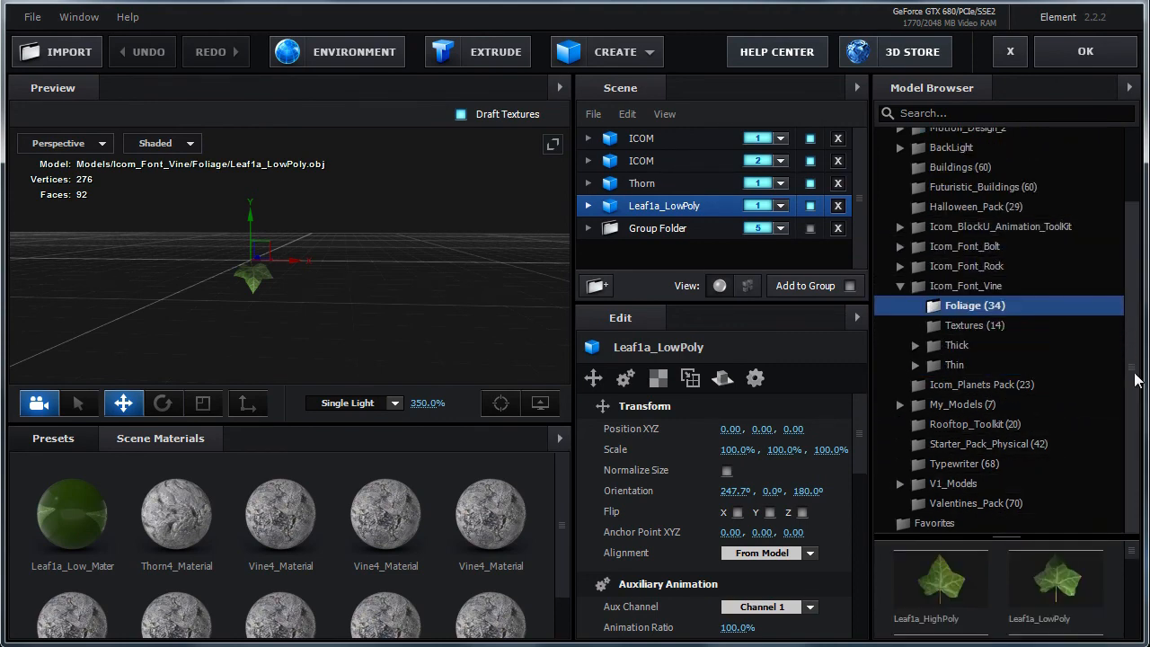
- Add the Leaf1b_LowPoly model from the Foliage folder to the scene and inspect it in the preview
left_click_drag(1088, 540, 1080, 239)
left_click(1055, 365)
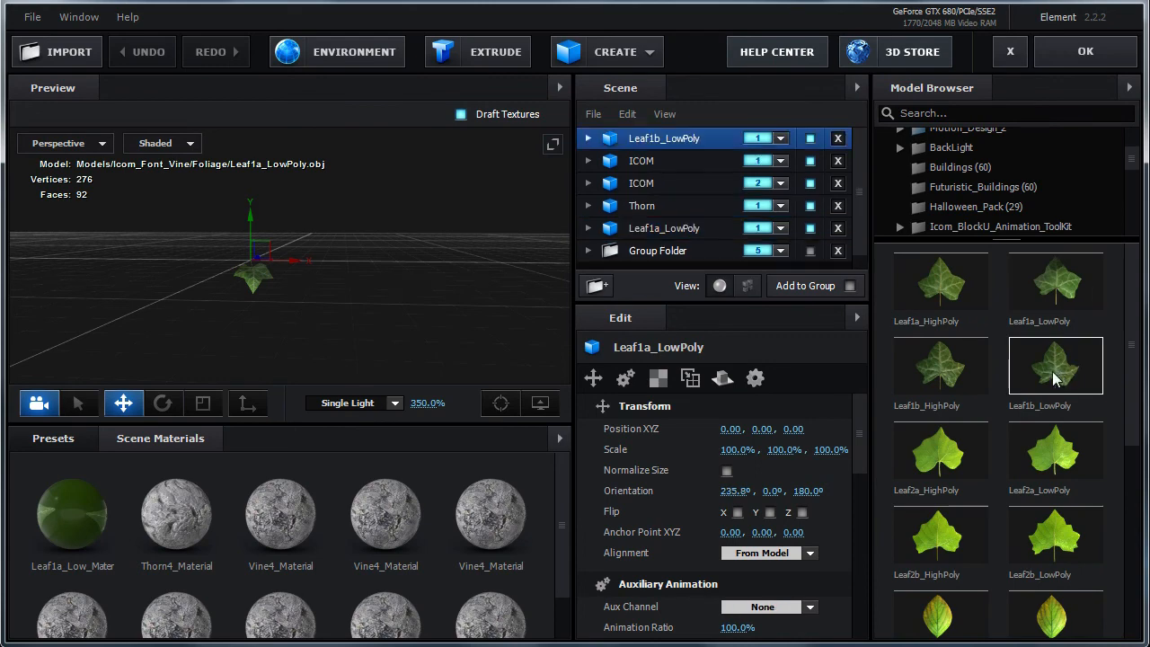
left_click_drag(404, 320, 386, 319)
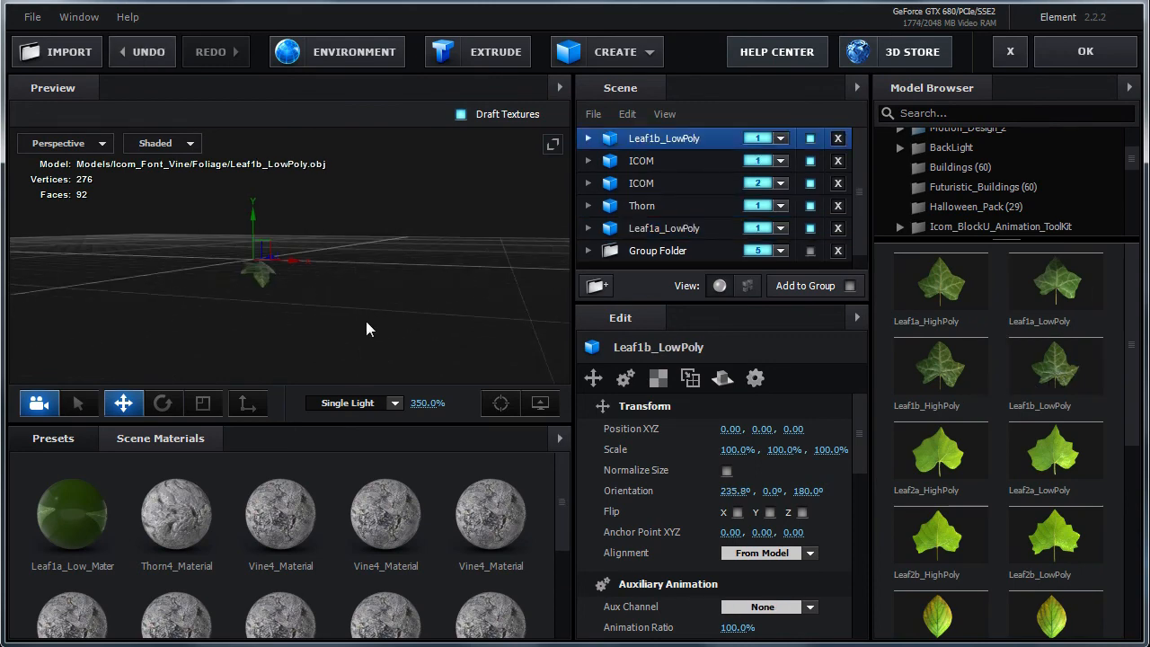
- Duplicate and replace the Leaf1b_LowPoly model's material so it has its own copy
left_click(588, 139)
left_click(672, 163)
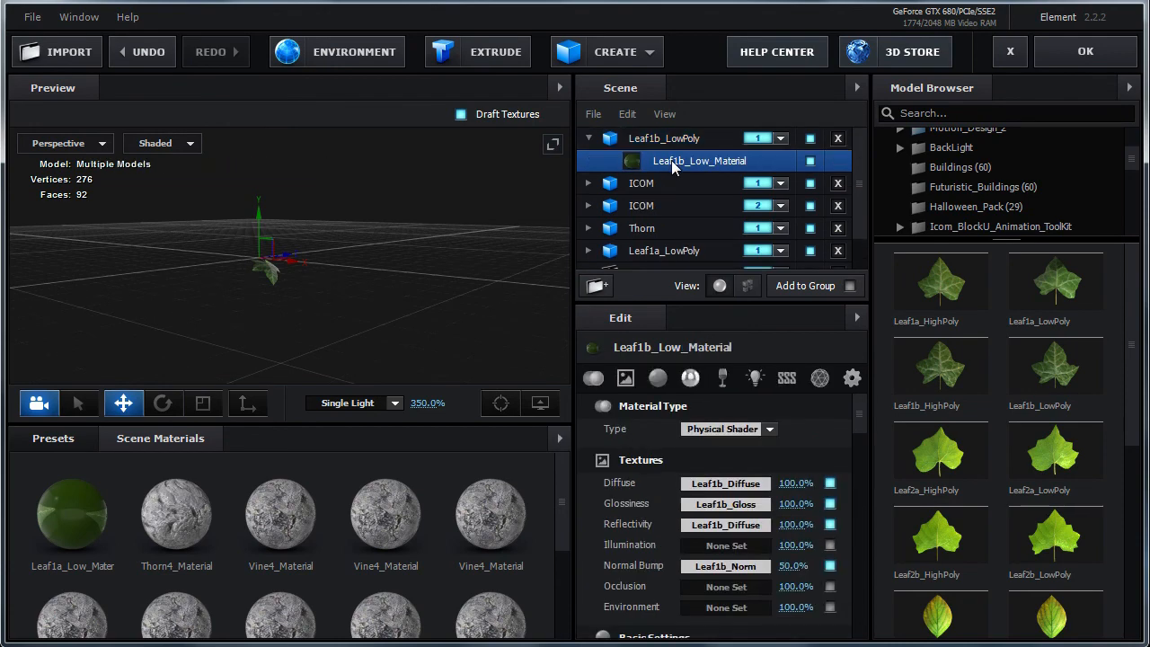
right_click(679, 167)
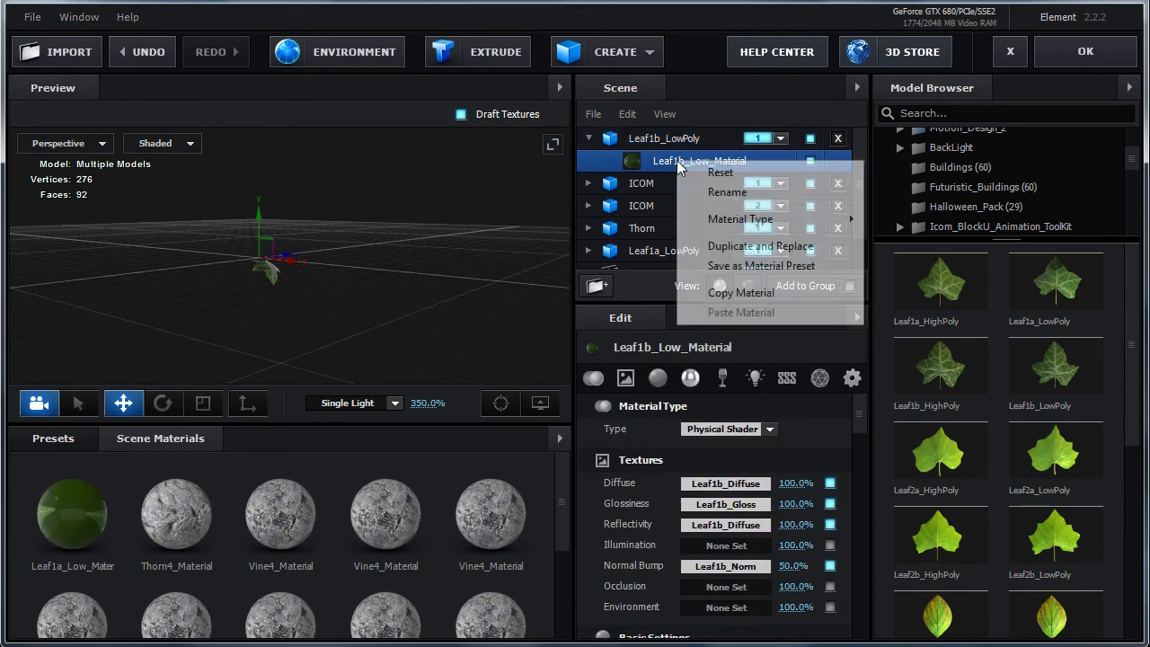
left_click(718, 246)
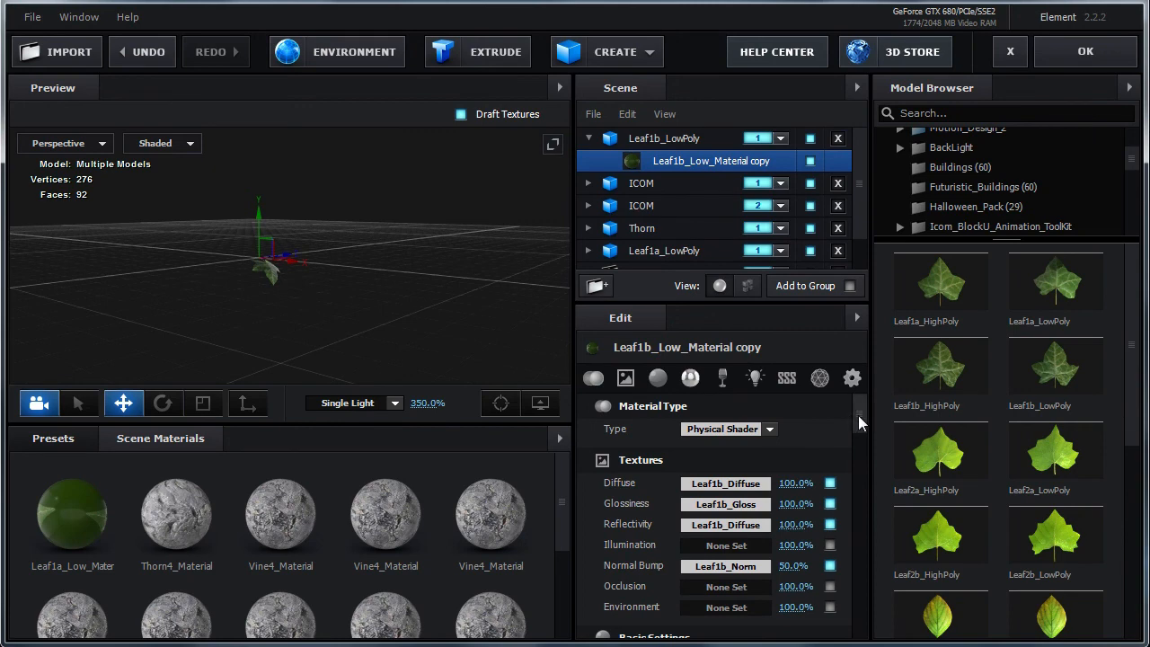
- Lower the diffuse texture's saturation in the Leaf1b material copy and set the reflectivity texture's saturation to -56%
left_click(732, 483)
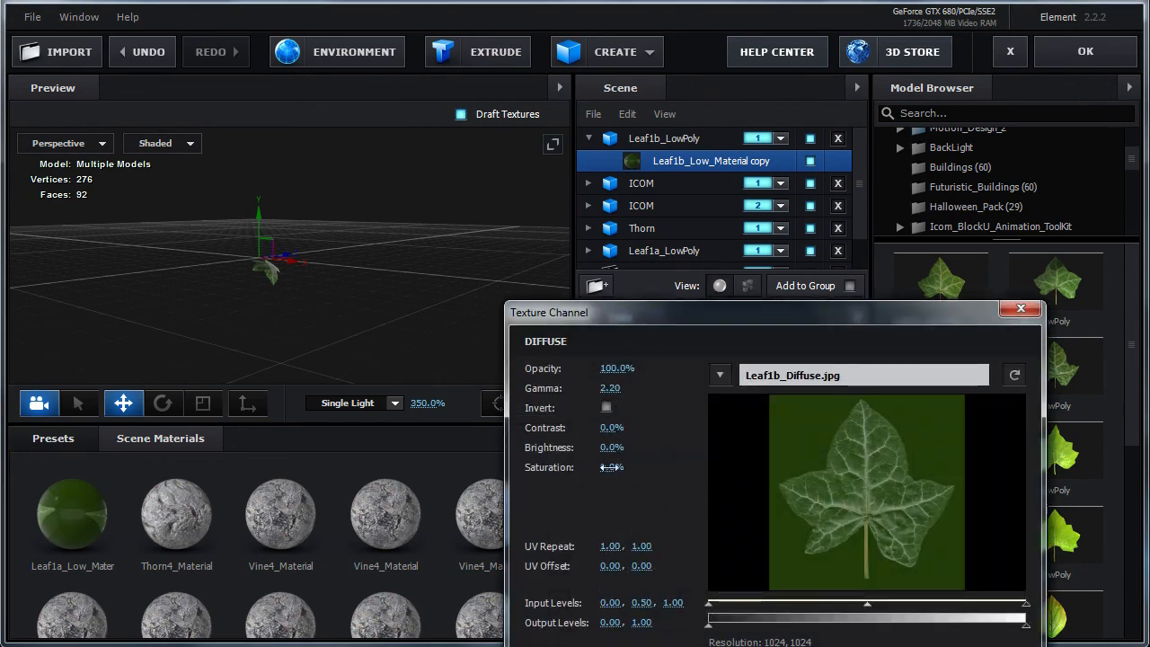
left_click_drag(611, 467, 570, 474)
left_click(907, 645)
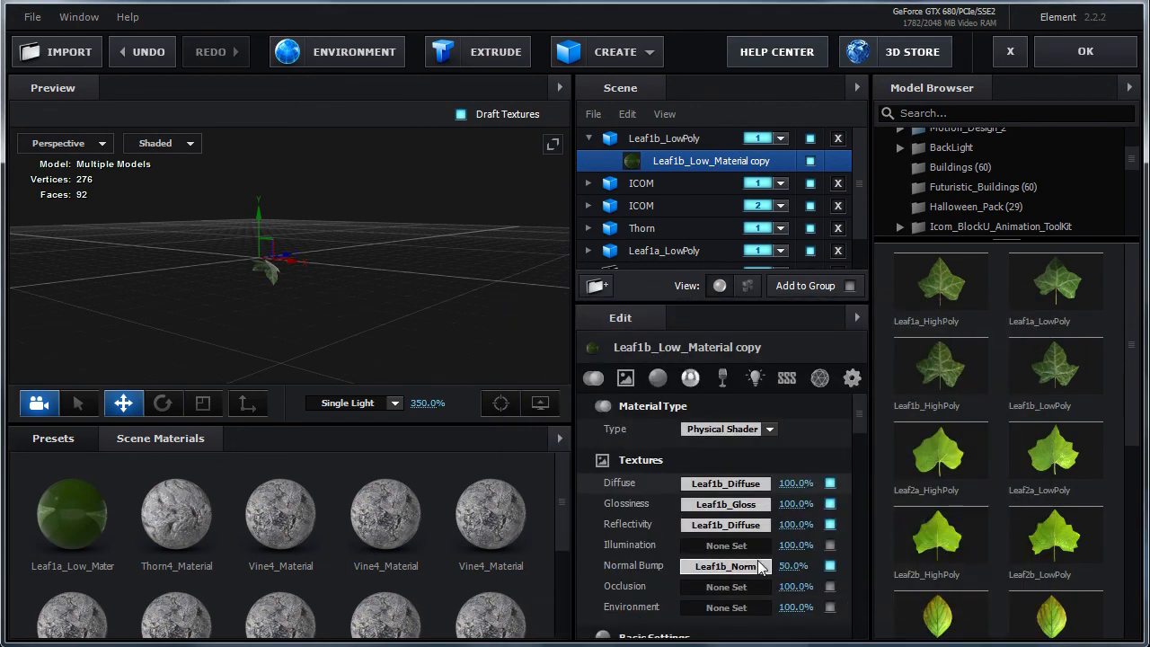
left_click(697, 530)
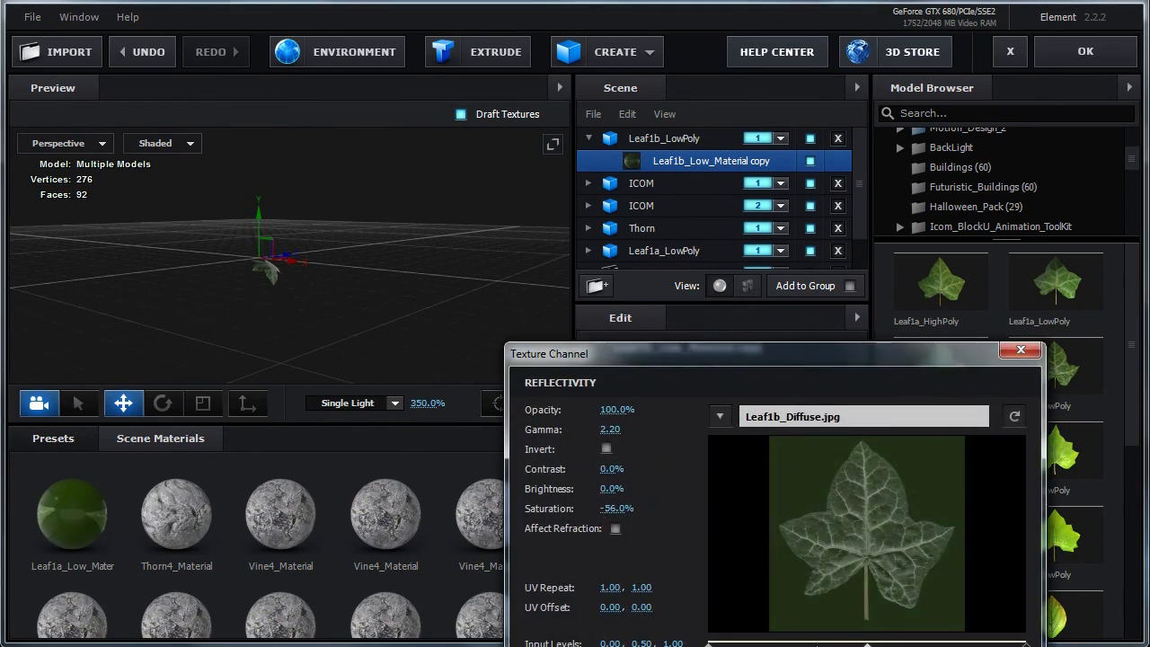
left_click(907, 643)
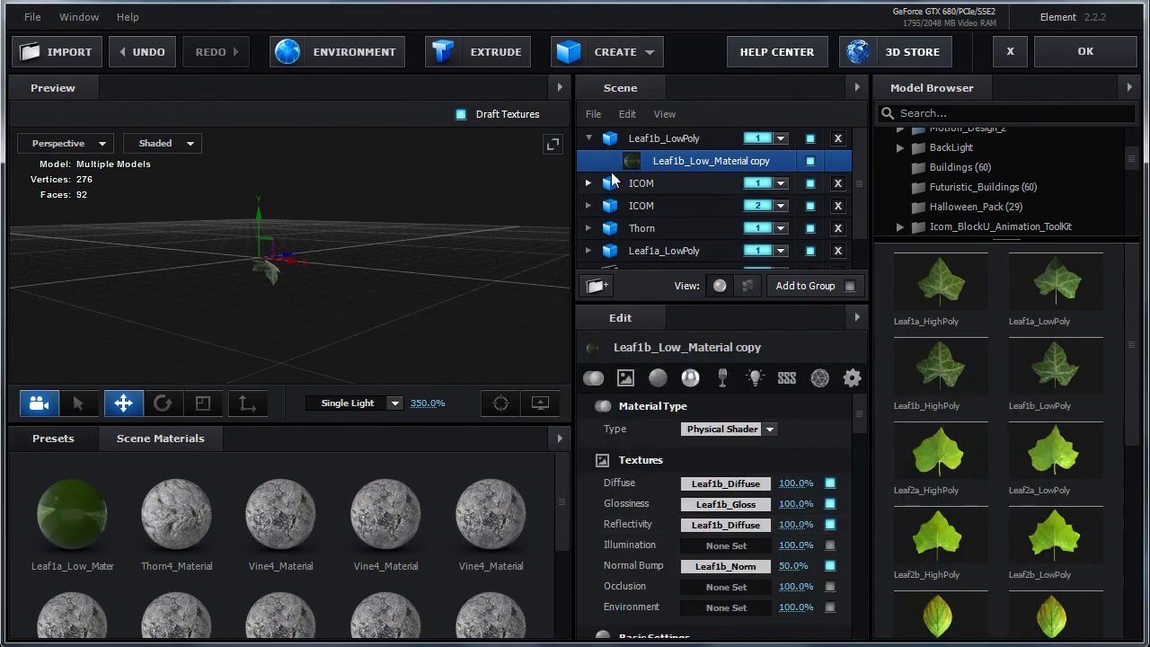
- Collapse the Leaf1b_LowPoly model, assign it to auxiliary Channel 1 and apply the scene setup to the composition
left_click(589, 140)
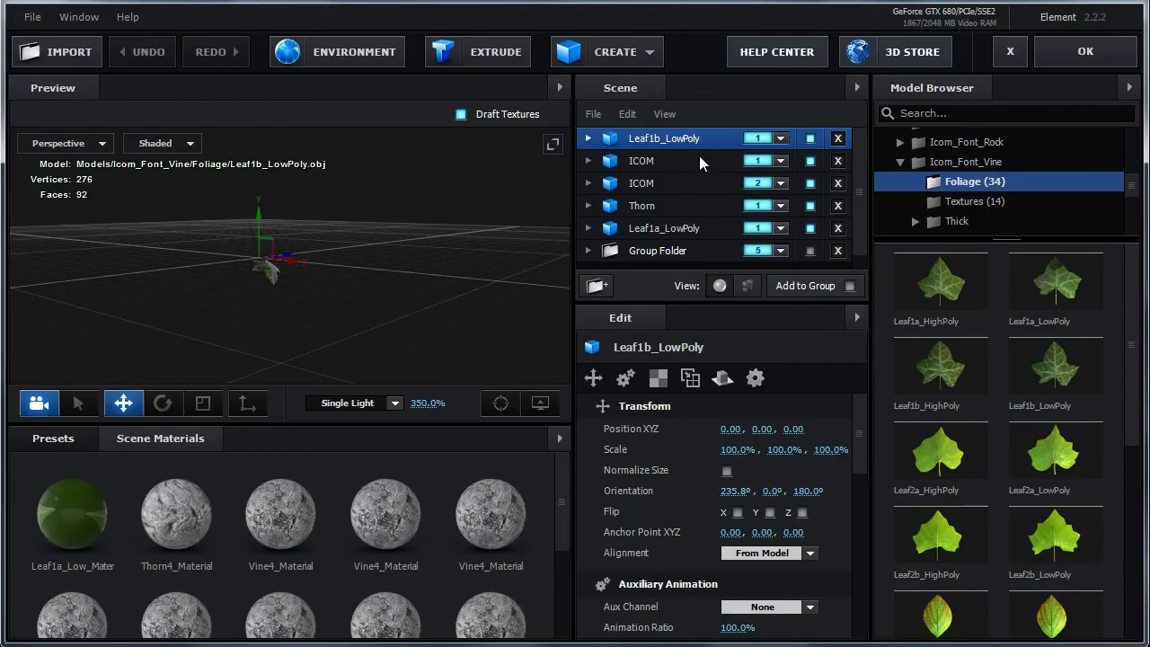
left_click(807, 609)
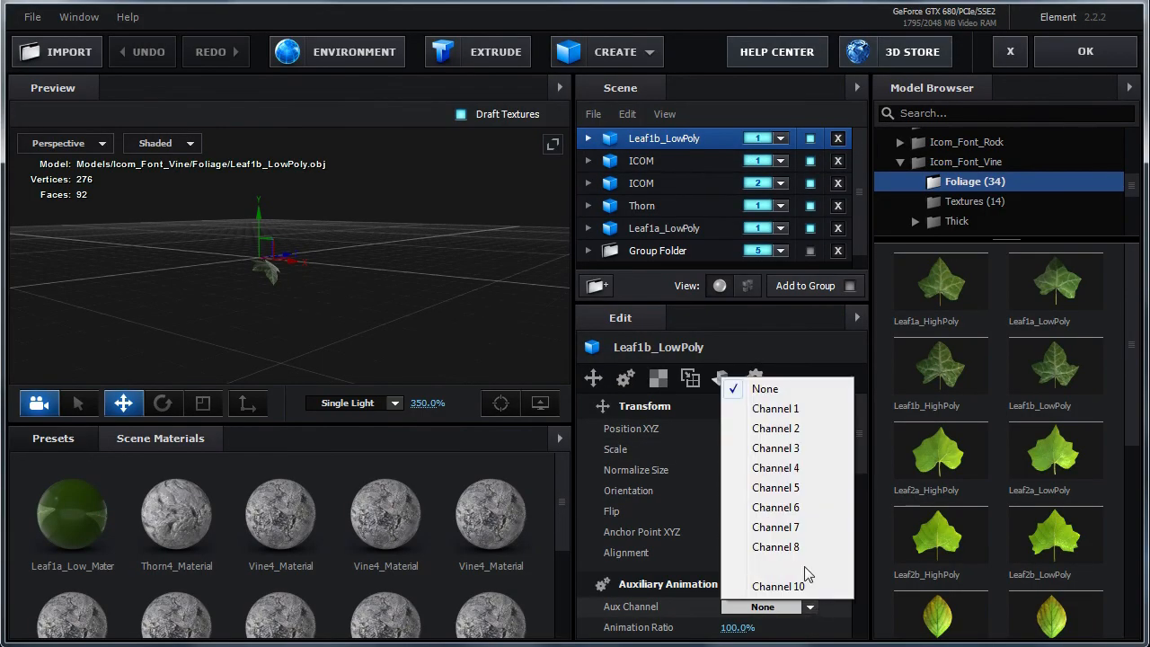
left_click(782, 408)
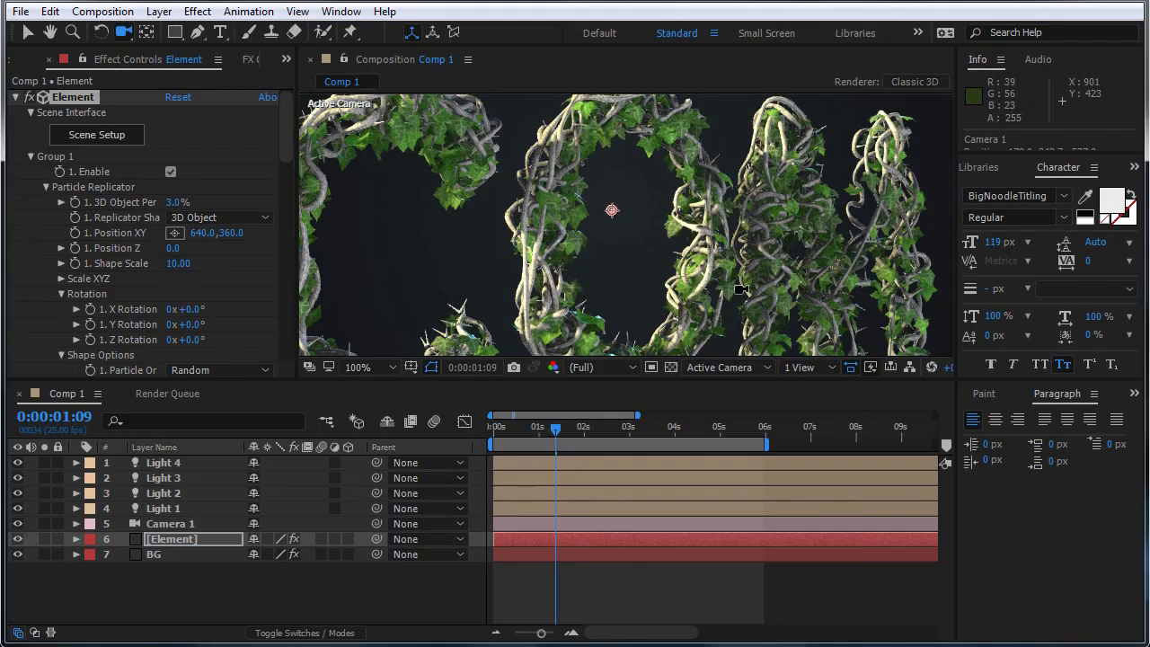
- Examine the mixed leaves on the ICOM lettering up close with the camera, moving back to frame the whole word
mouse_move(719, 312)
left_mouse_down()
mouse_move(638, 309)
mouse_move(705, 311)
left_mouse_up()
left_click_drag(699, 244, 703, 296)
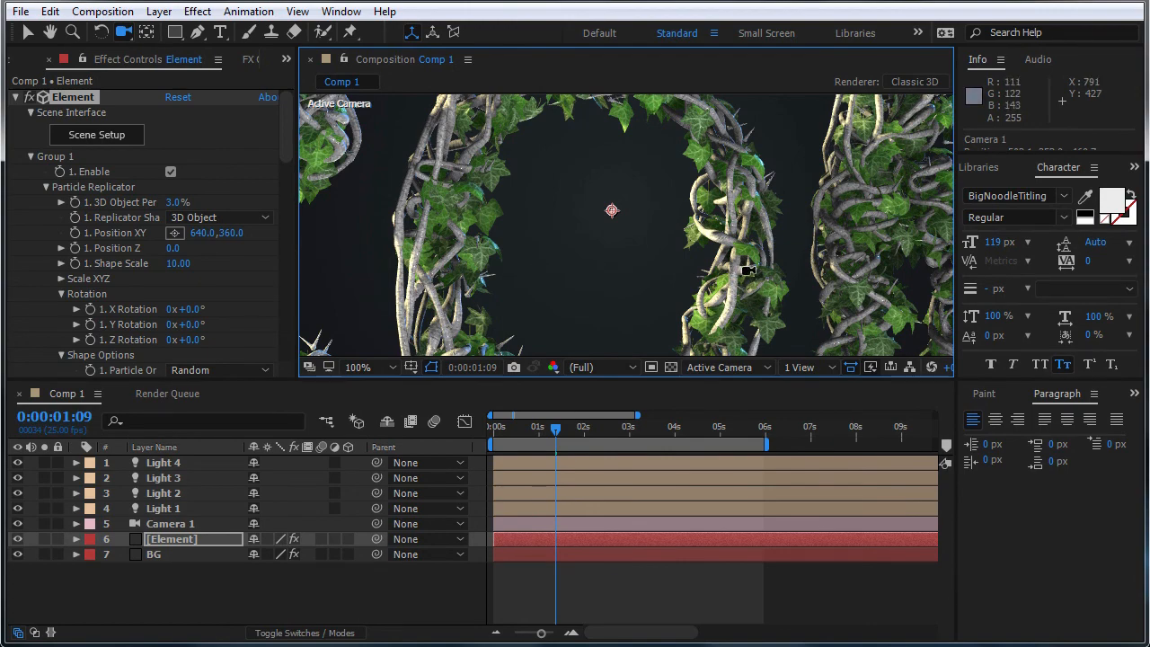
left_click_drag(749, 271, 749, 272)
scroll(730, 315, "down", 5)
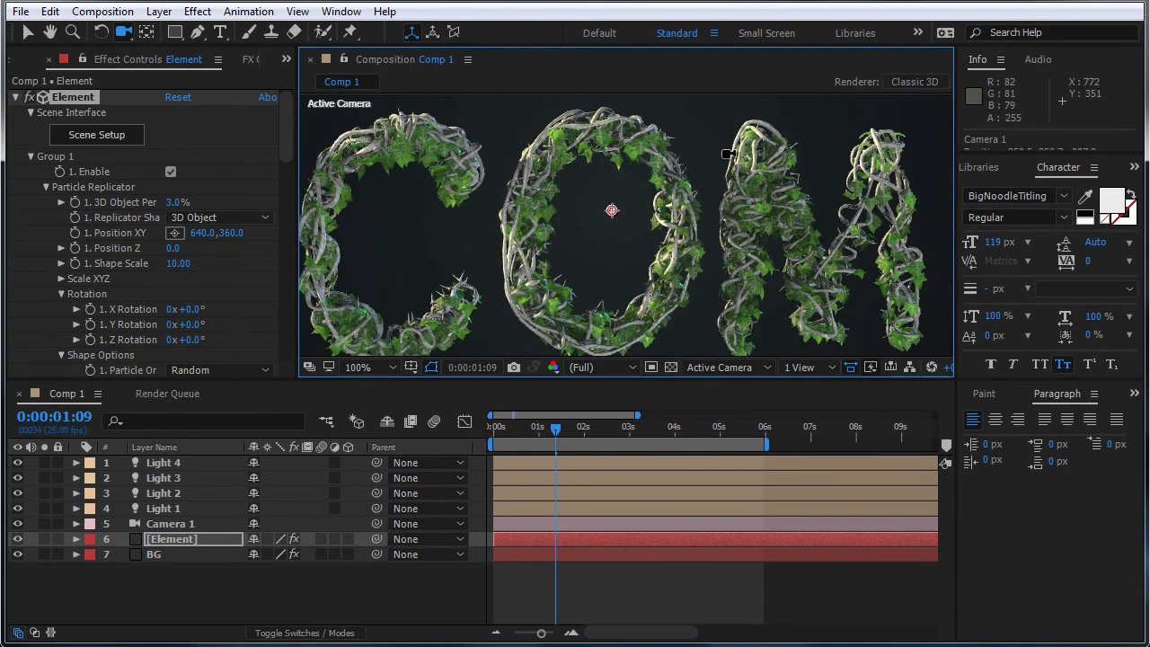
scroll(729, 154, "down", 3)
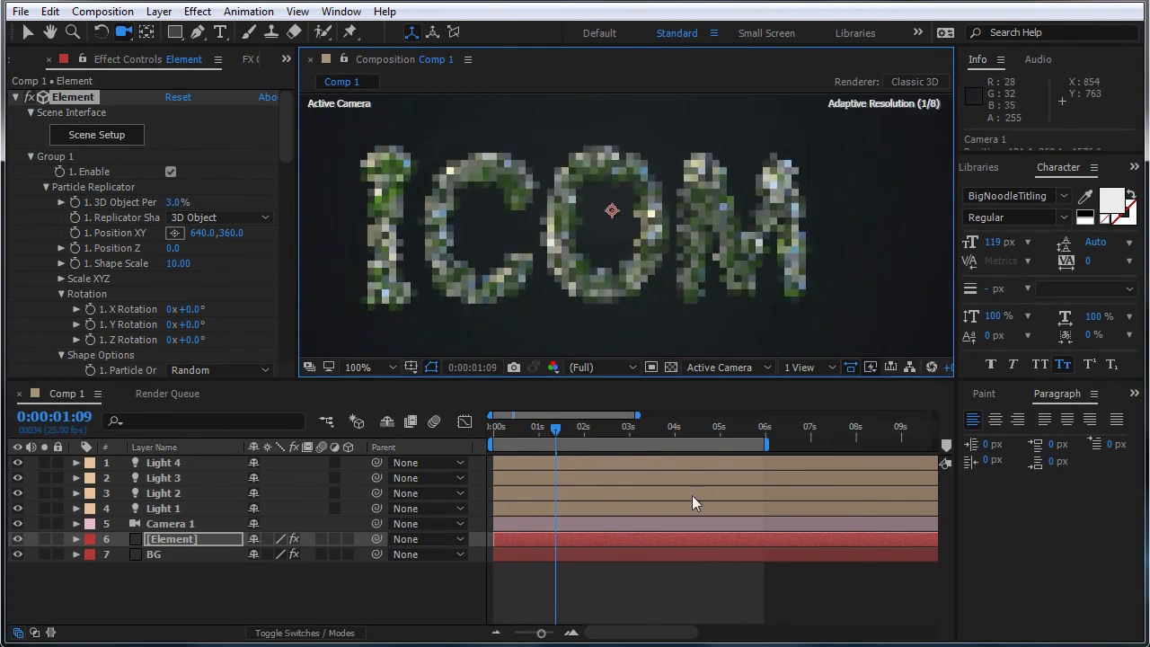